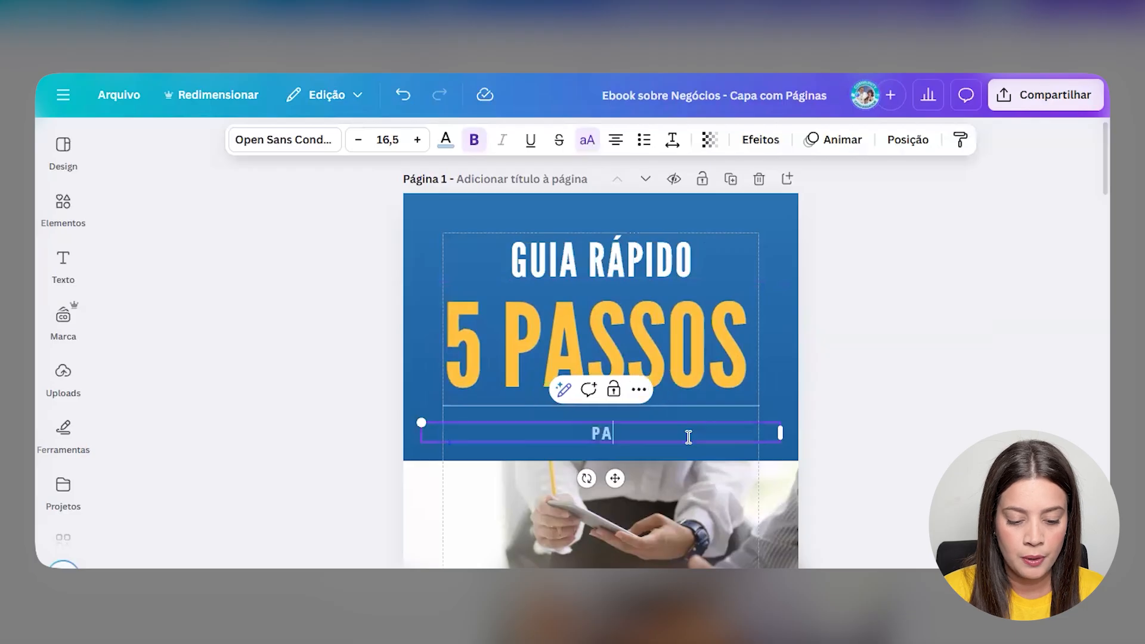
- Retype the cover subtitle as 'PARA MELHORAR SEUS VÍDEOS E VENDER MAIS'
type("R SE")
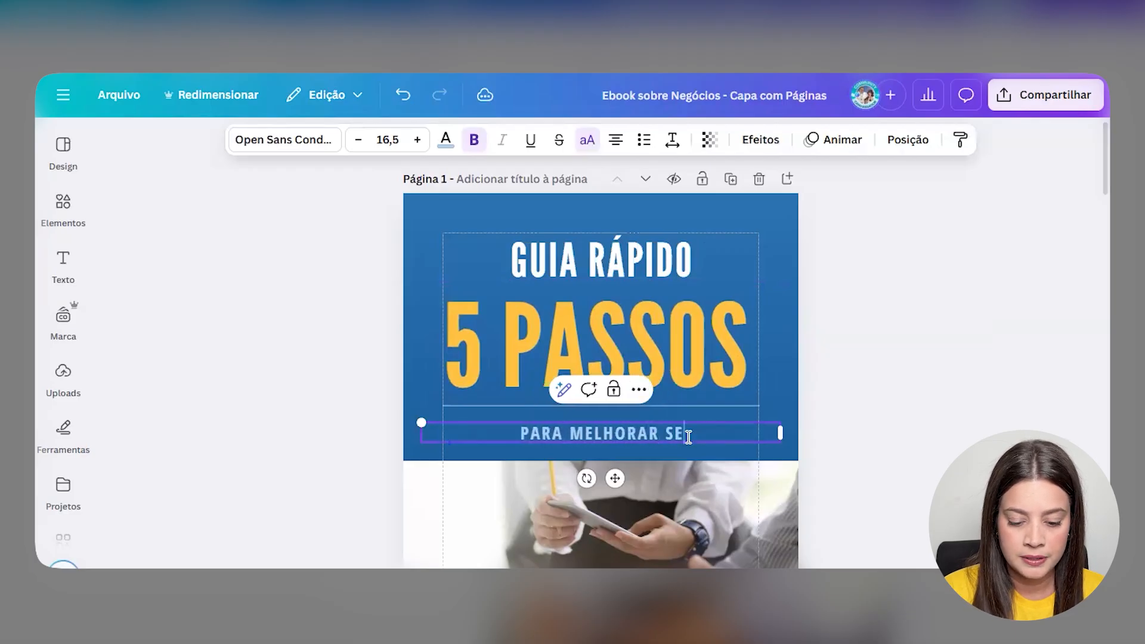
type("US VÍDEOS E ")
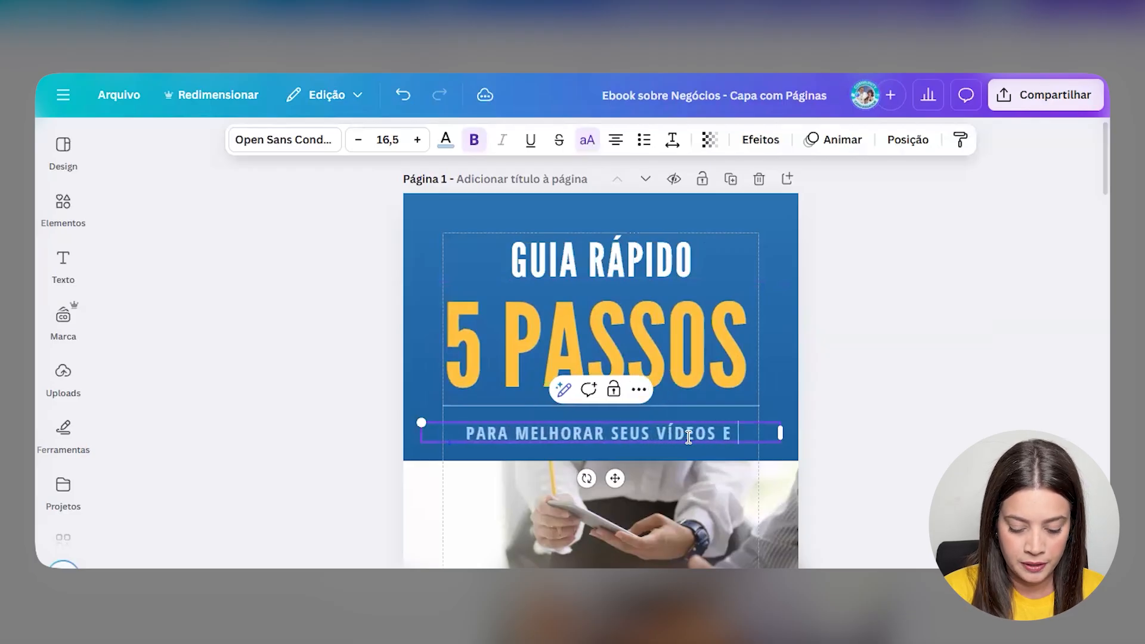
type("VENDER MAIS")
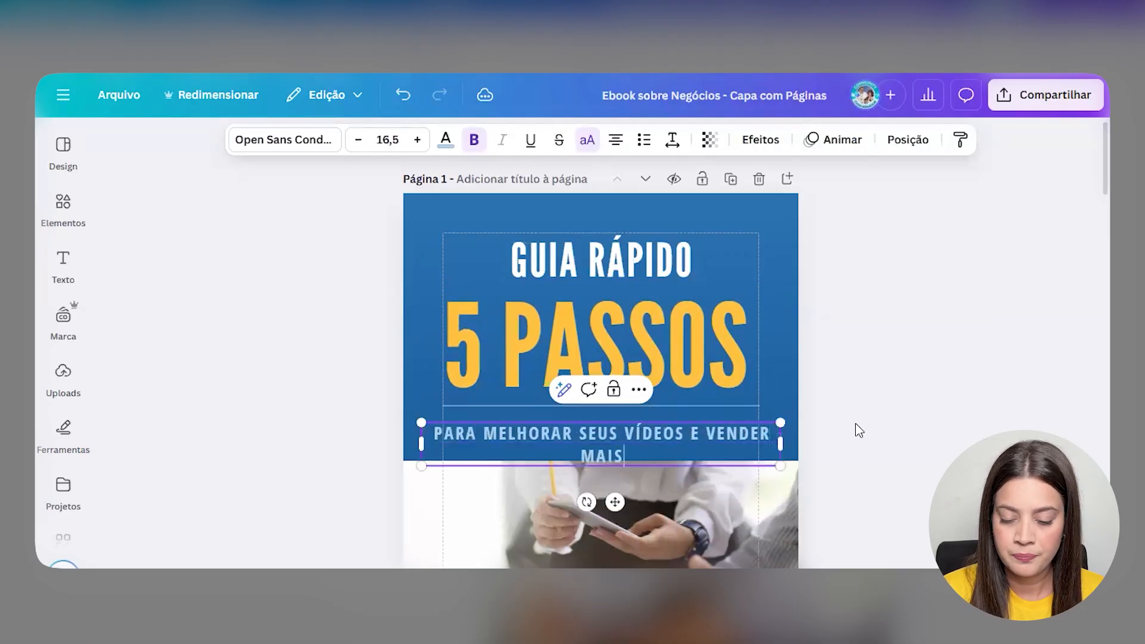
- Widen the subtitle box to one line, shrink it to 13,5 and nudge it lower
left_click_drag(787, 452, 767, 439)
left_click_drag(421, 424, 436, 423)
left_click_drag(614, 475, 611, 476)
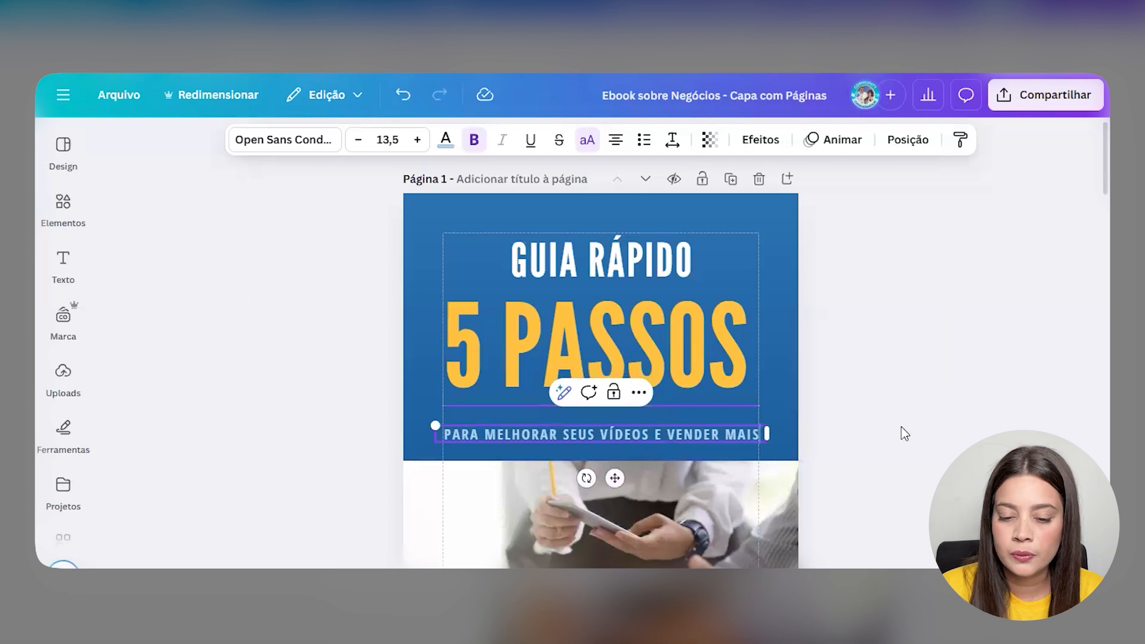
- Replace the author name in the cover's bottom band with the new author's name
left_click(824, 379)
scroll(824, 378, "down", 3)
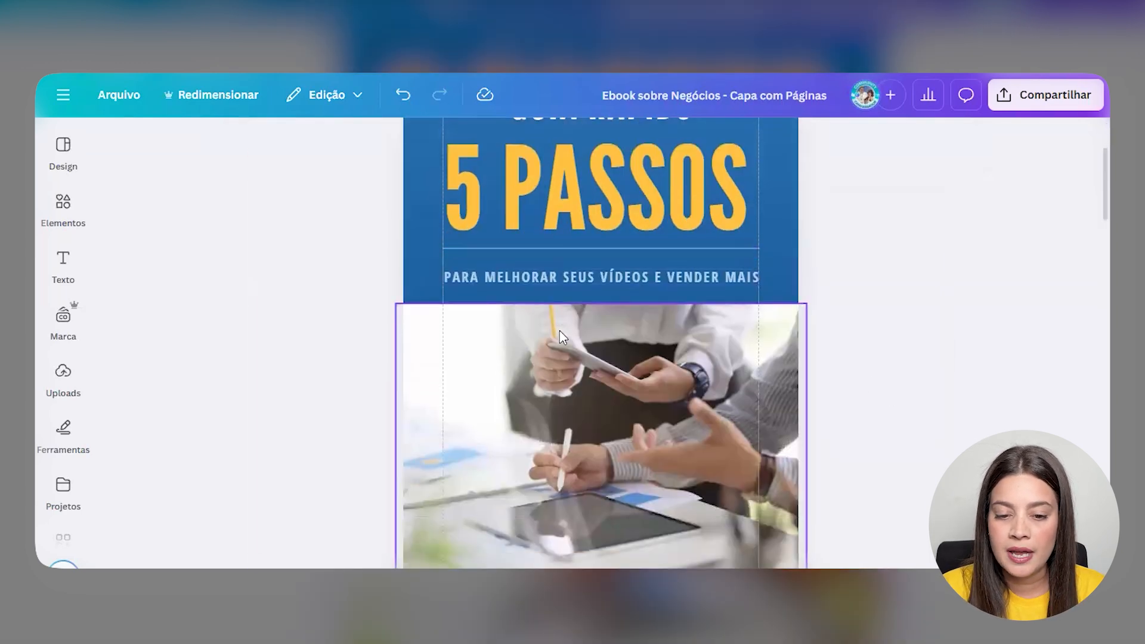
scroll(559, 330, "down", 3)
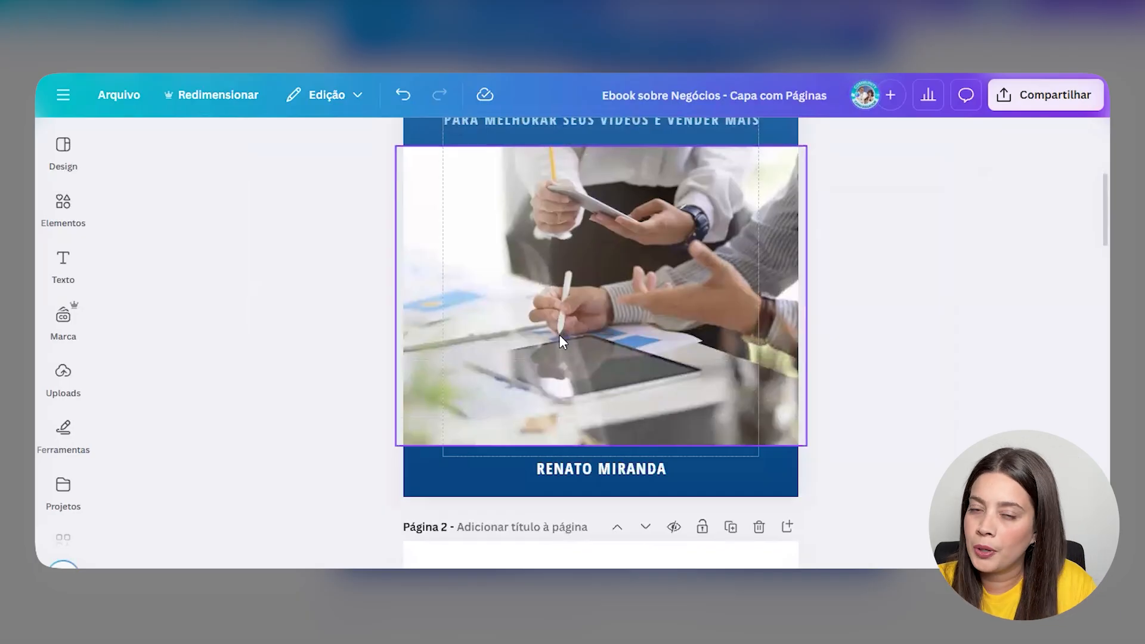
left_click(669, 471)
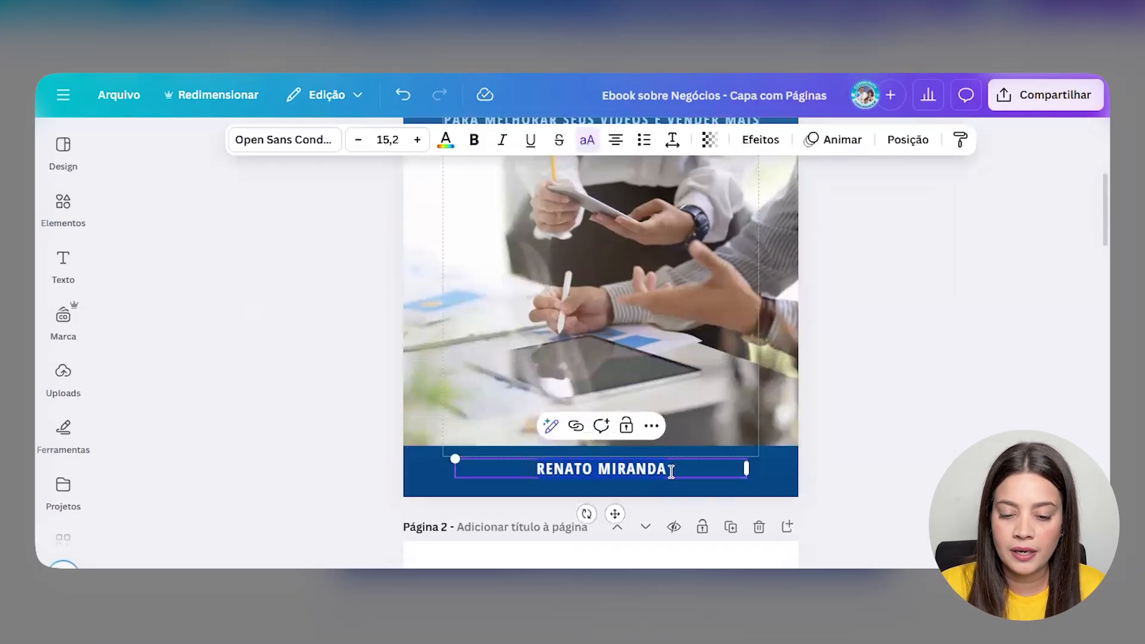
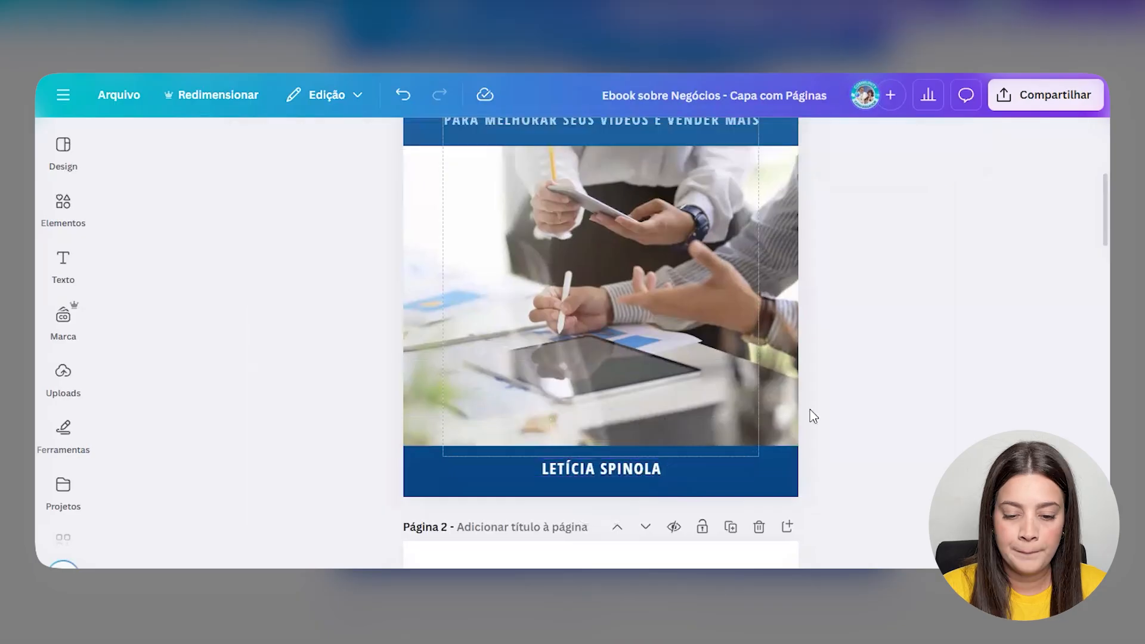
- Scroll down to page 2, the INTRODUÇÃO page
scroll(809, 413, "up", 1)
scroll(804, 402, "up", 4)
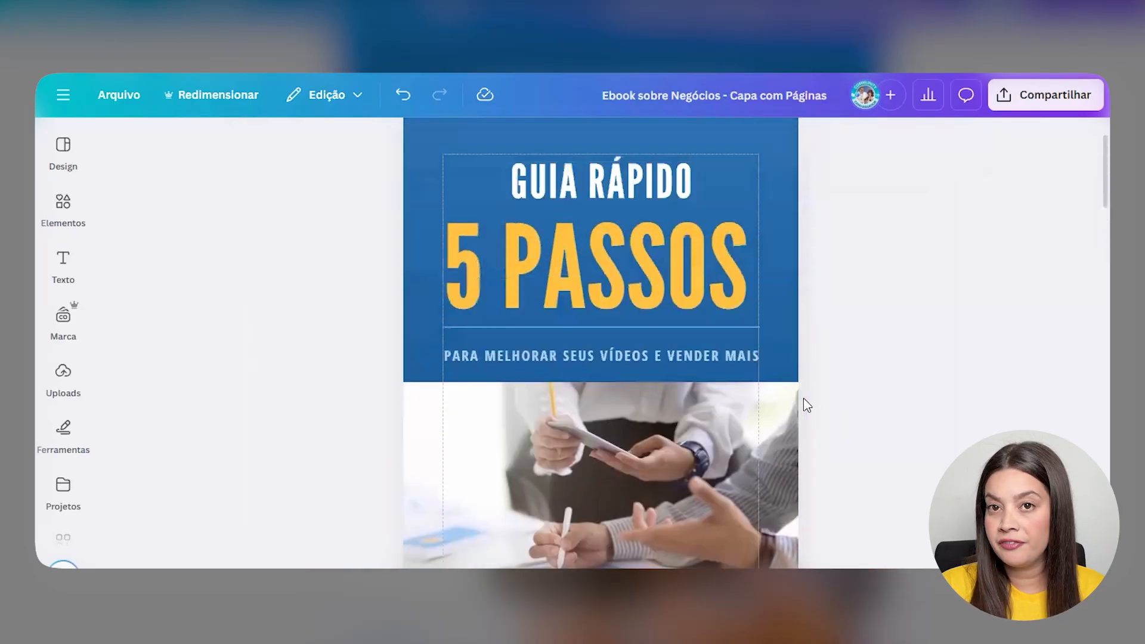
scroll(817, 365, "down", 8)
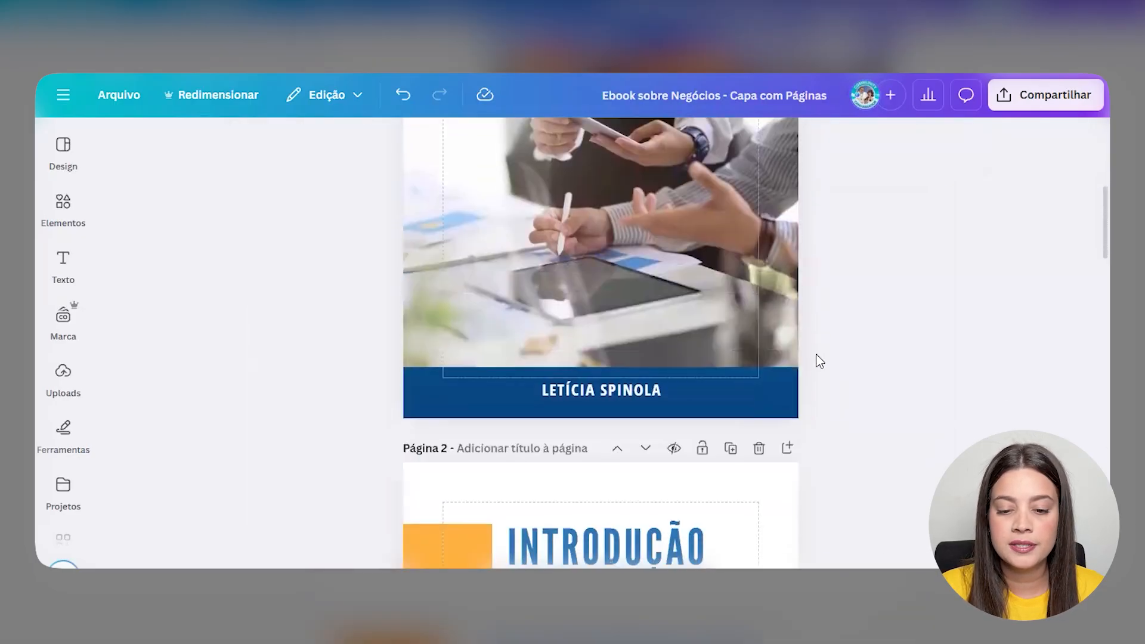
scroll(815, 370, "down", 3)
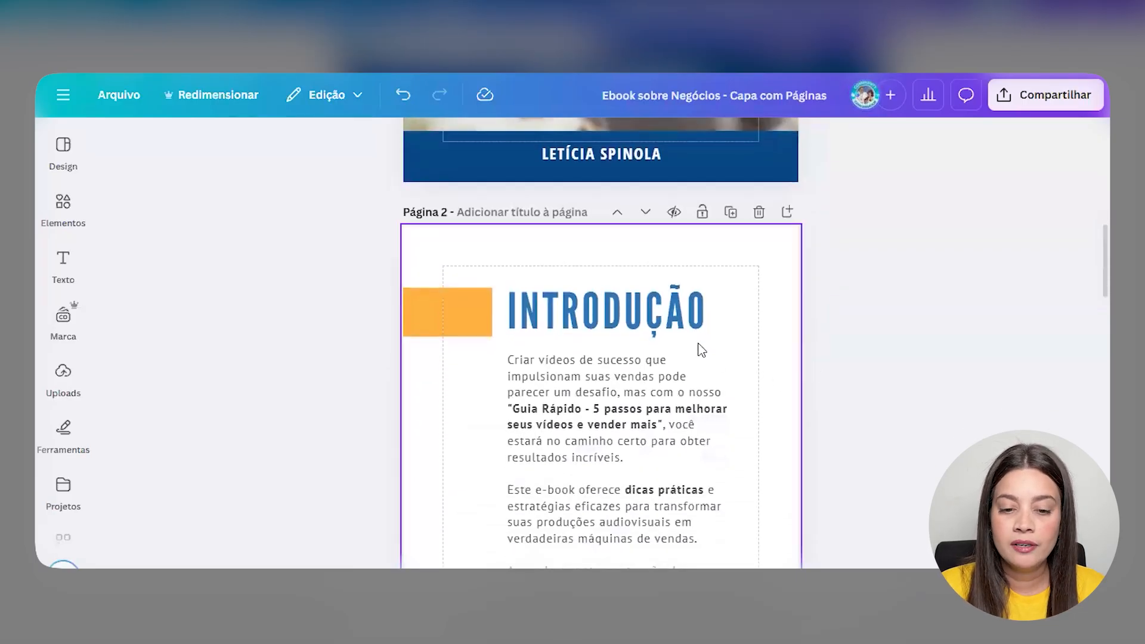
scroll(701, 350, "down", 2)
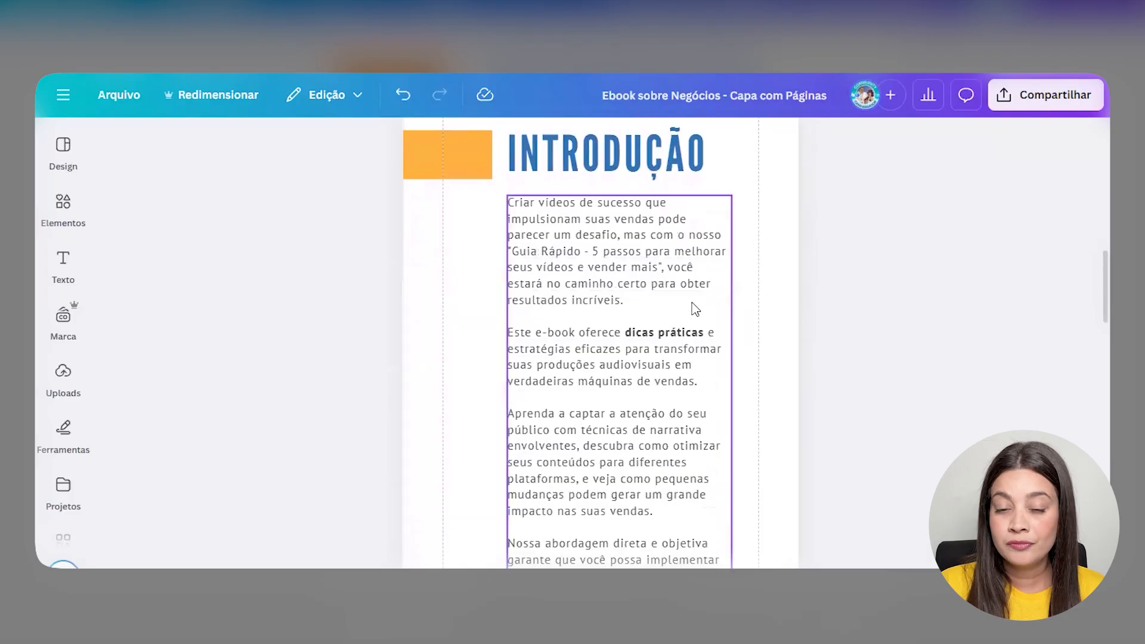
- Select the introduction body text and choose Texto Mágico's Transformar texto
left_click(695, 308)
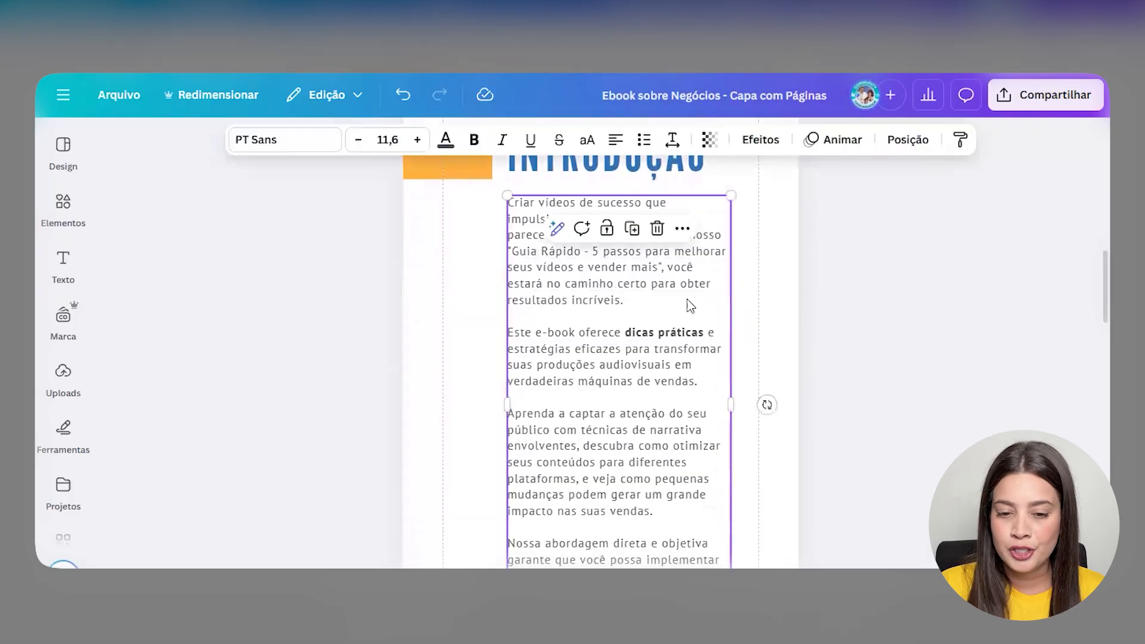
left_click(557, 233)
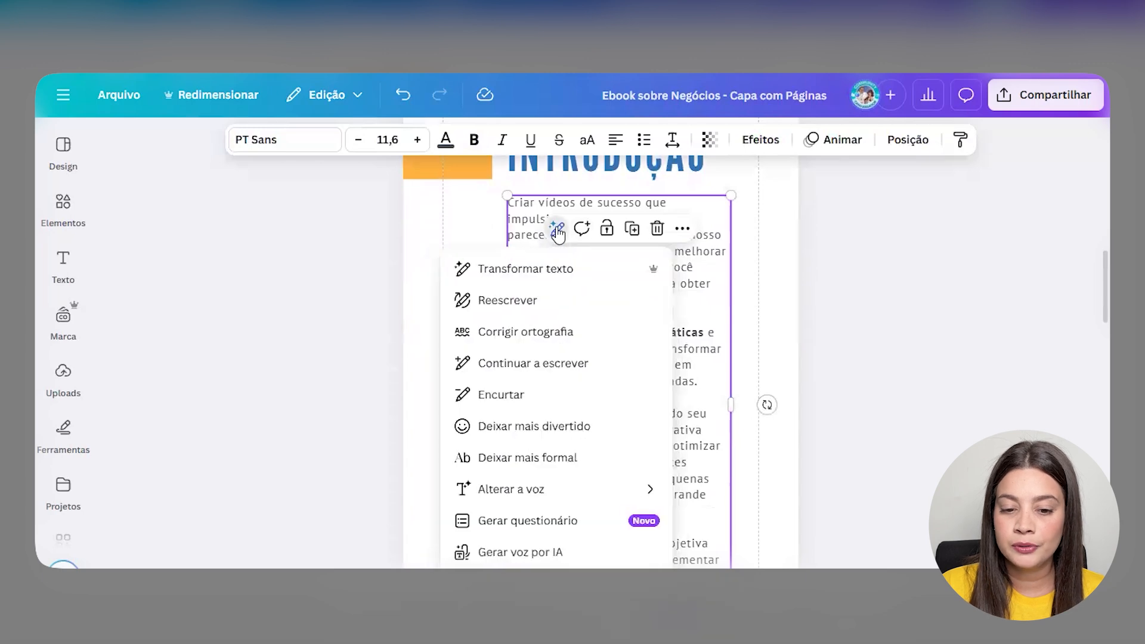
left_click(525, 269)
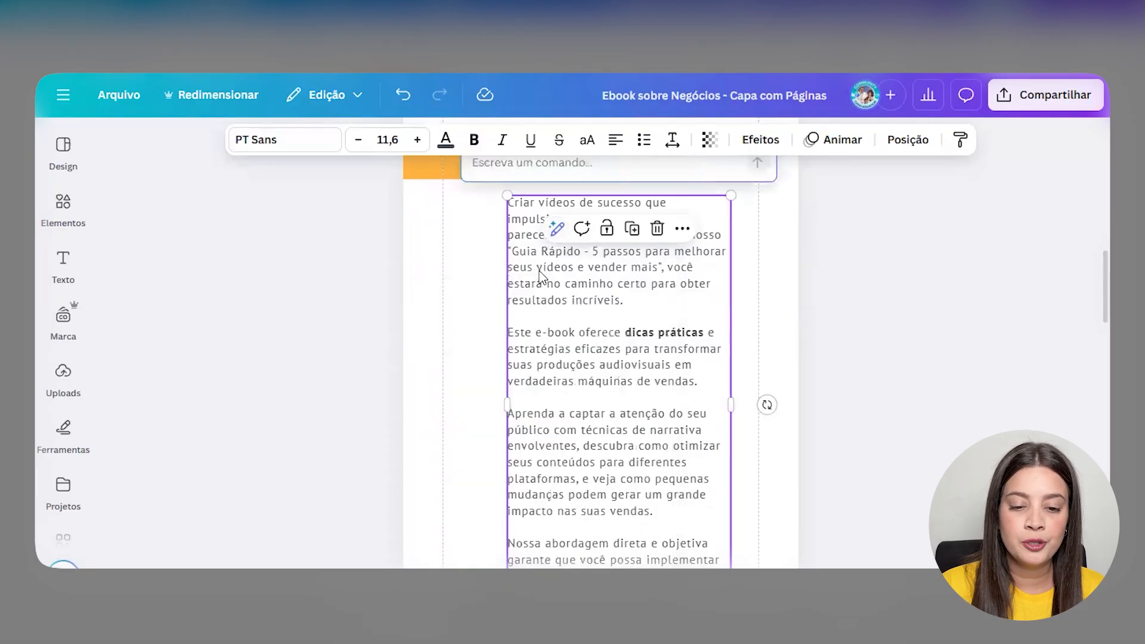
- Request a same-length rewrite that fits the title 'Guia rápido - 5 passos para melhorar seus vídeos e vender mais'
scroll(539, 275, "up", 2)
type("Ree")
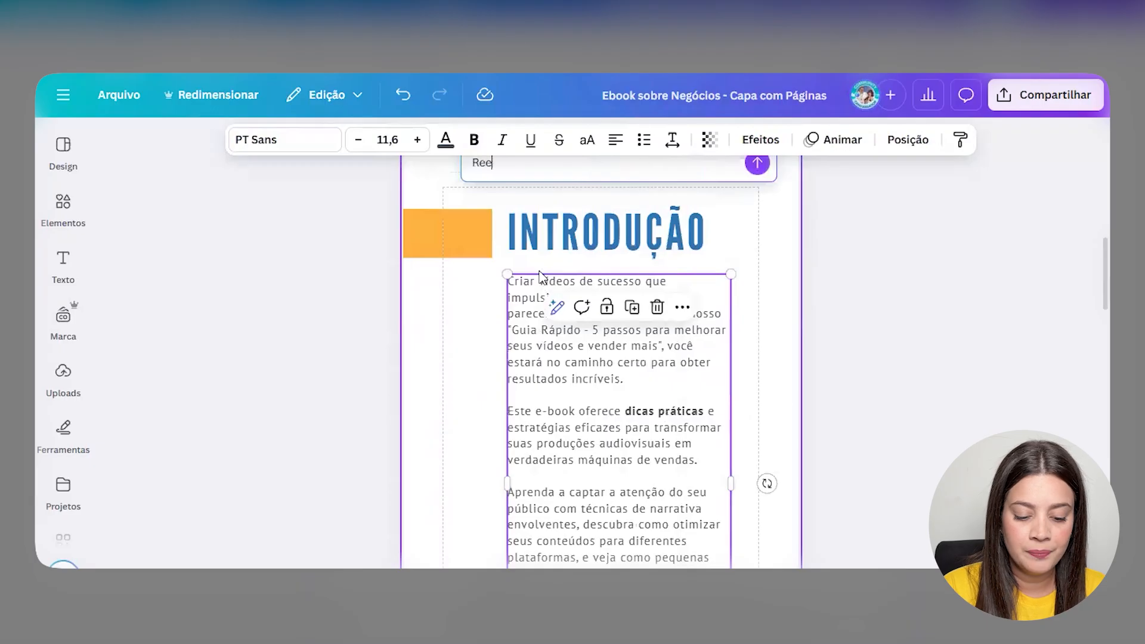
type("screver essa introdu")
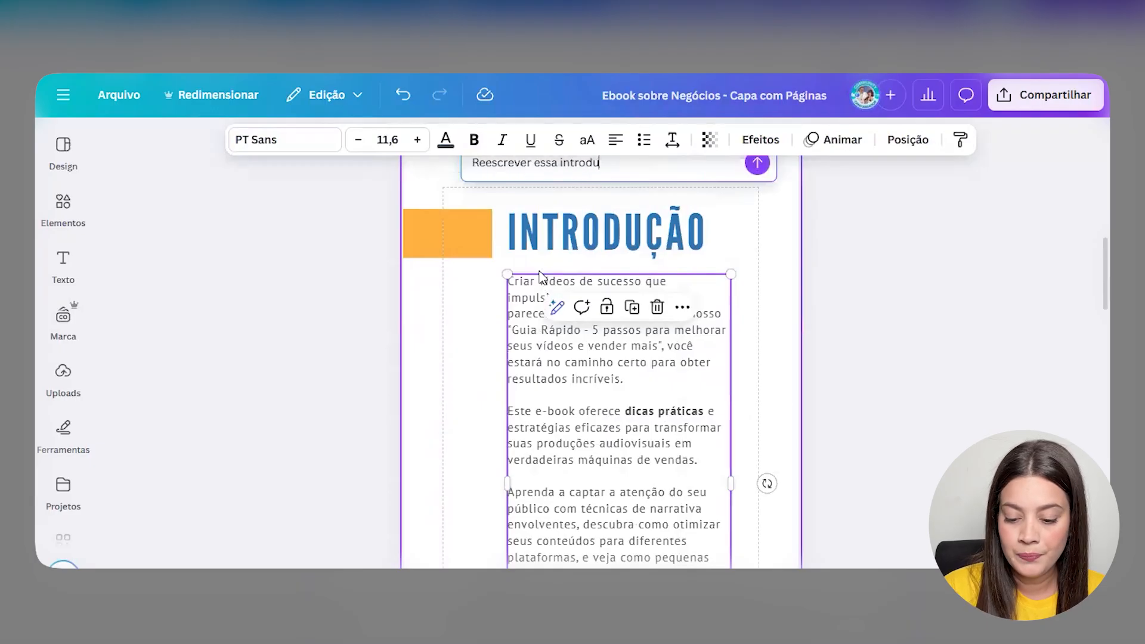
type("ção mantendo o mesmo número de")
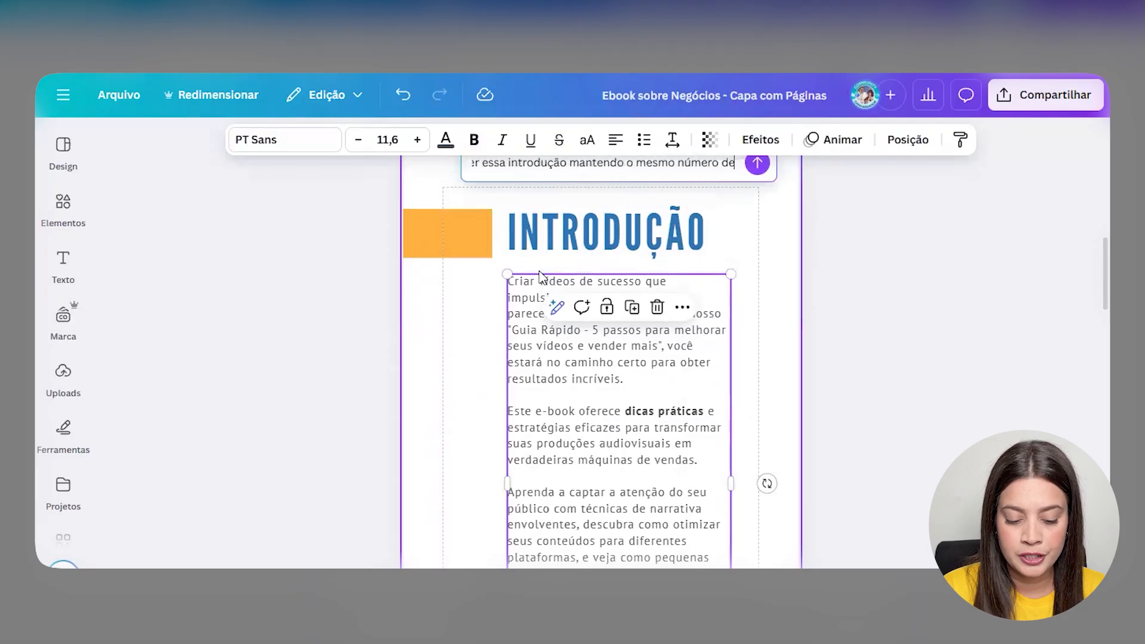
type(" caracteres")
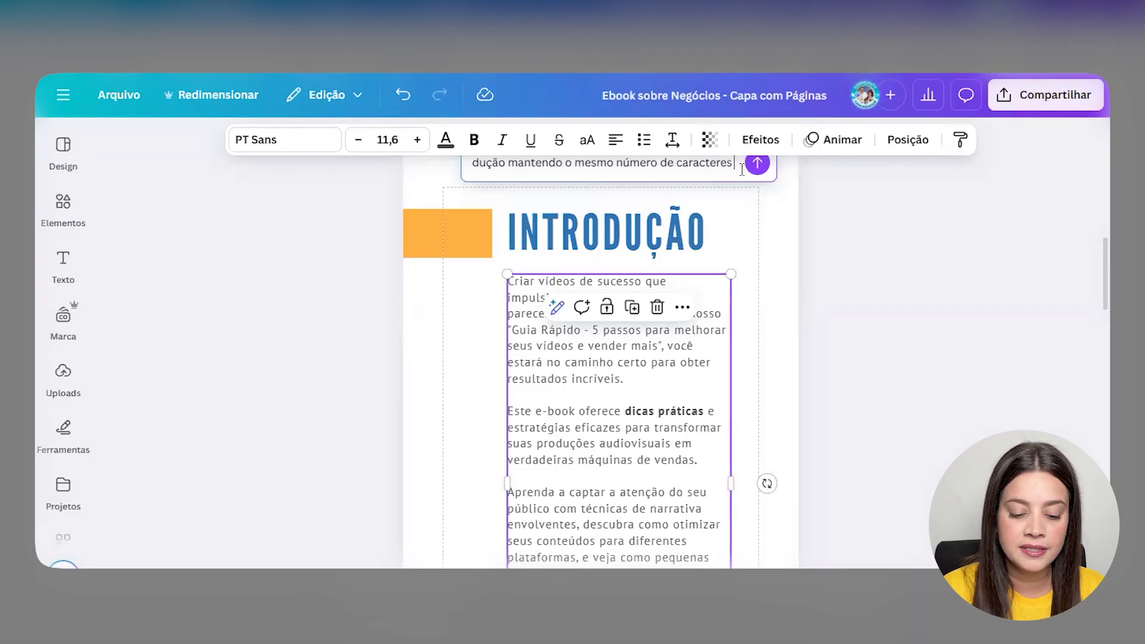
type("e que essa introdução faça")
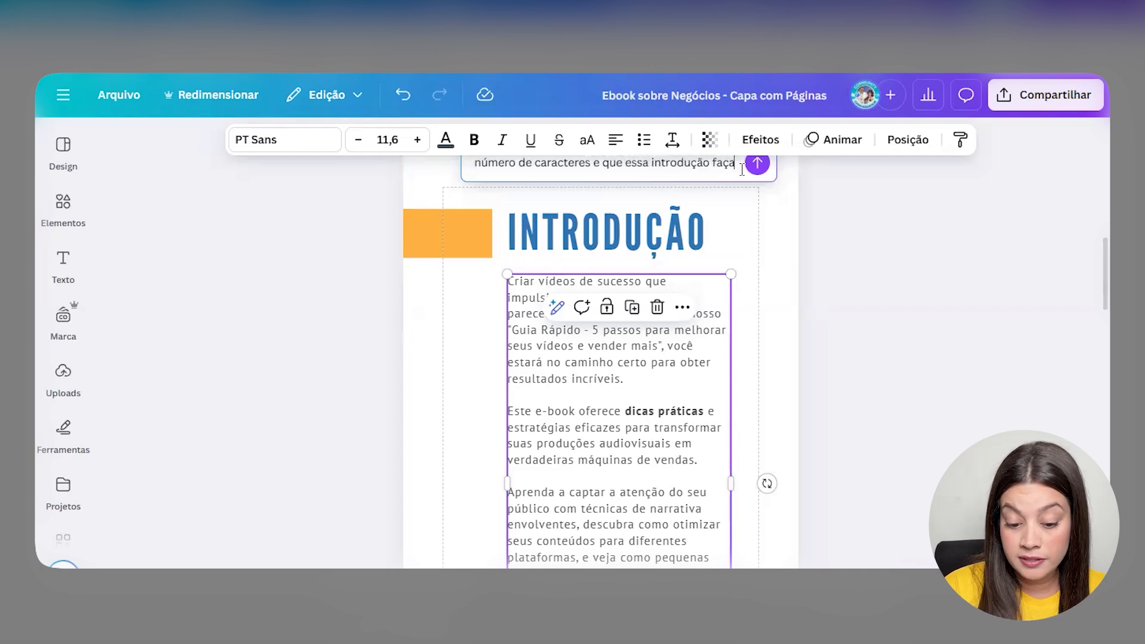
type(" sentindo com título do meu ebbok")
key("BackSpace")
key("BackSpace")
key("BackSpace")
type("ook")
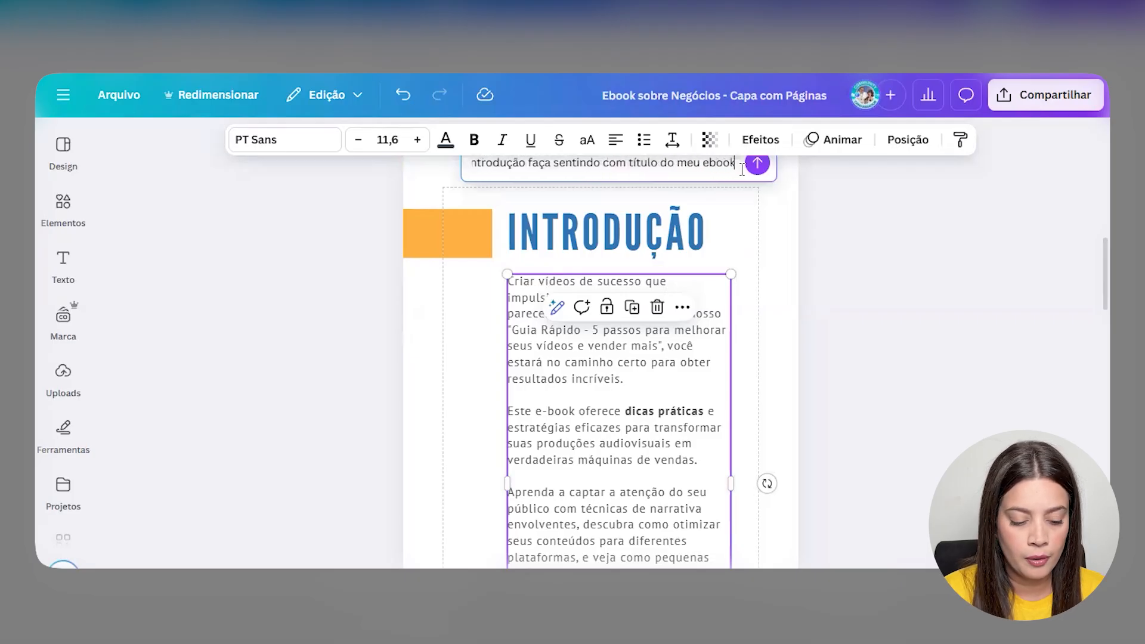
type(" \"Gui")
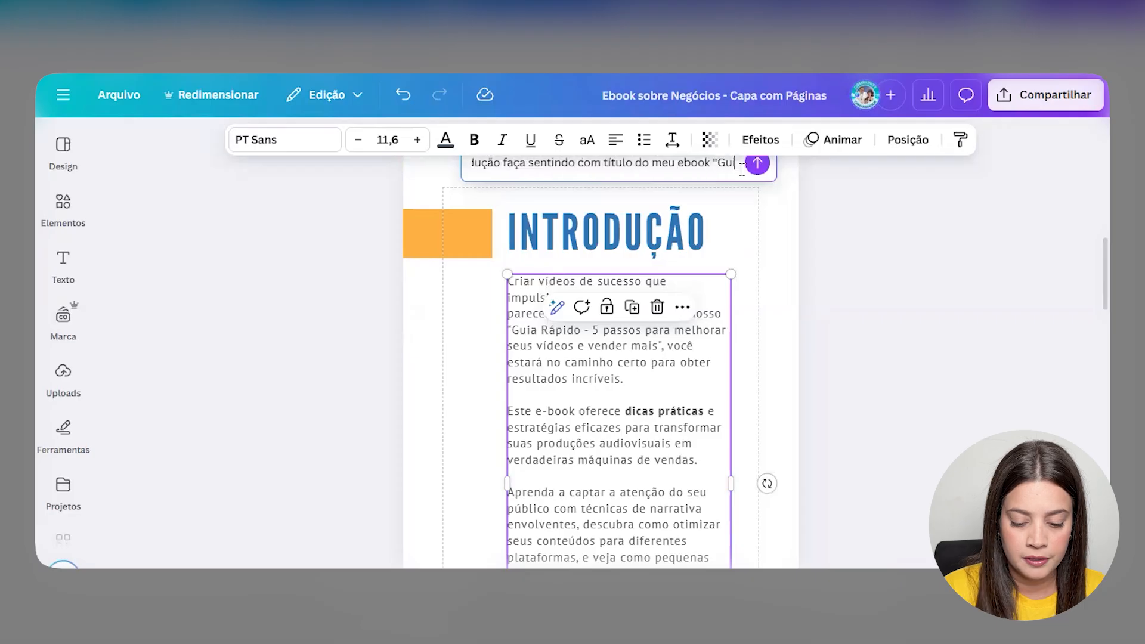
type("a rápido - 5")
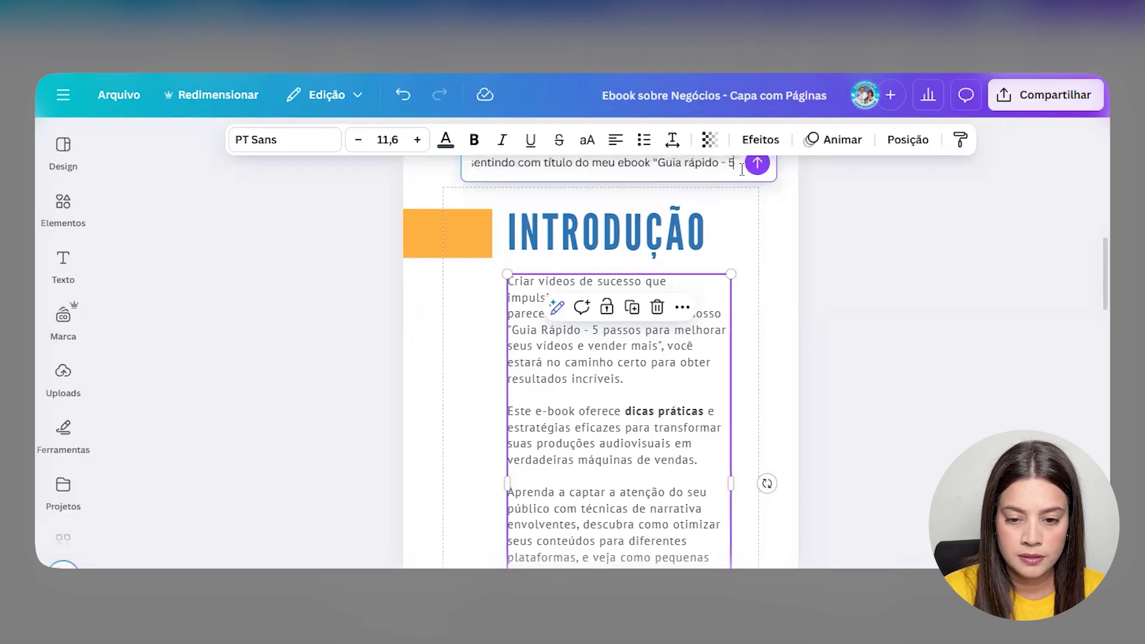
type(" passos para")
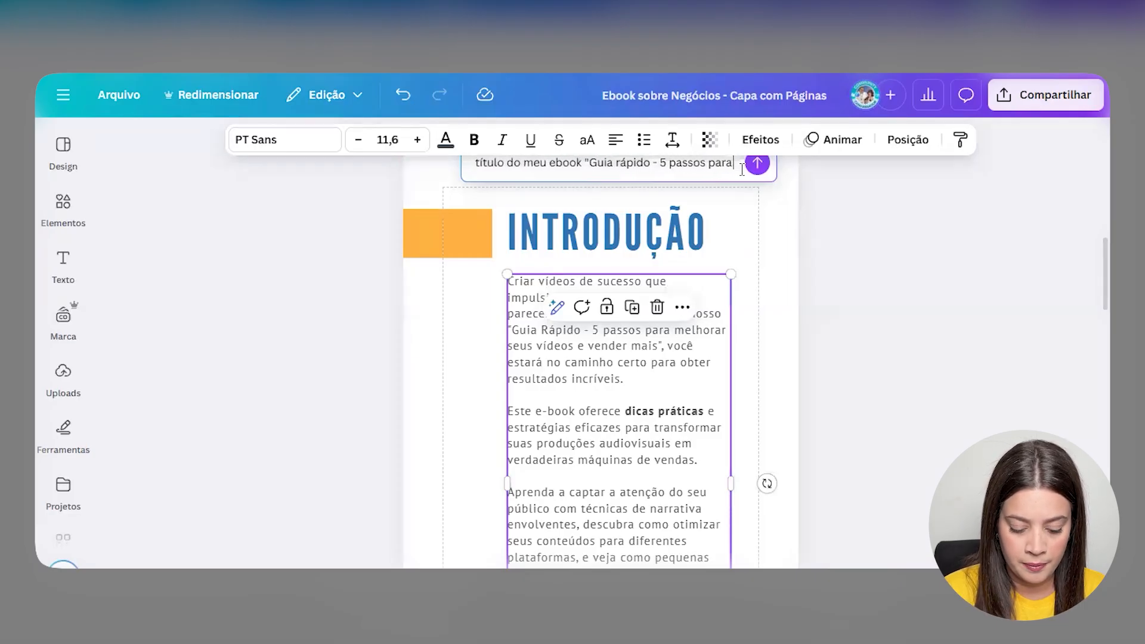
type(" melhorar seus v")
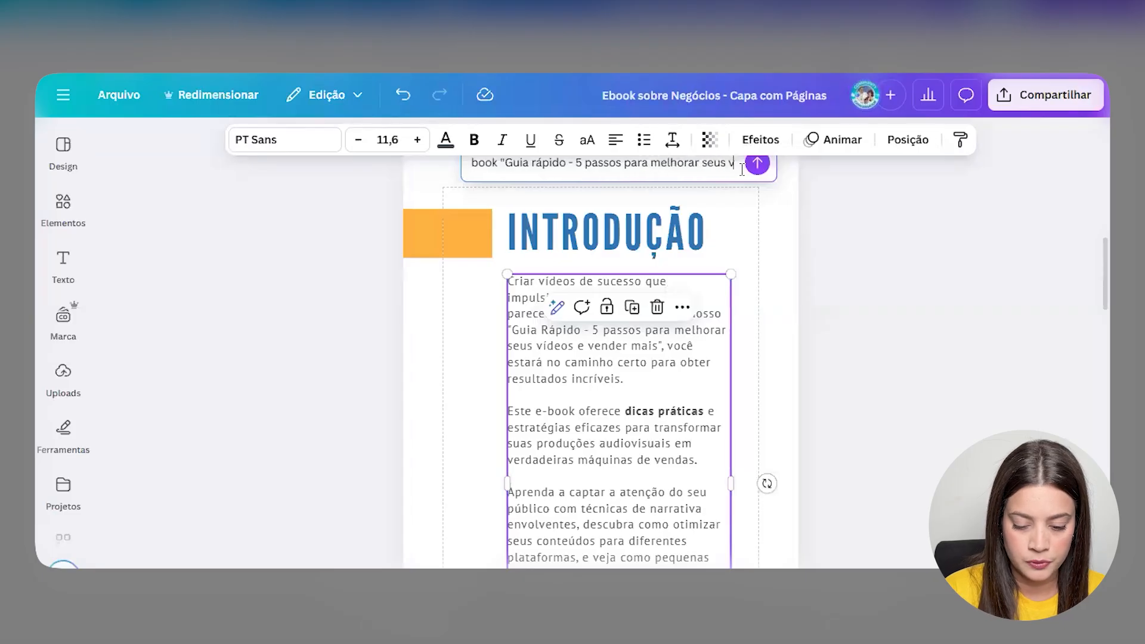
type("ídeos e vender mais\"")
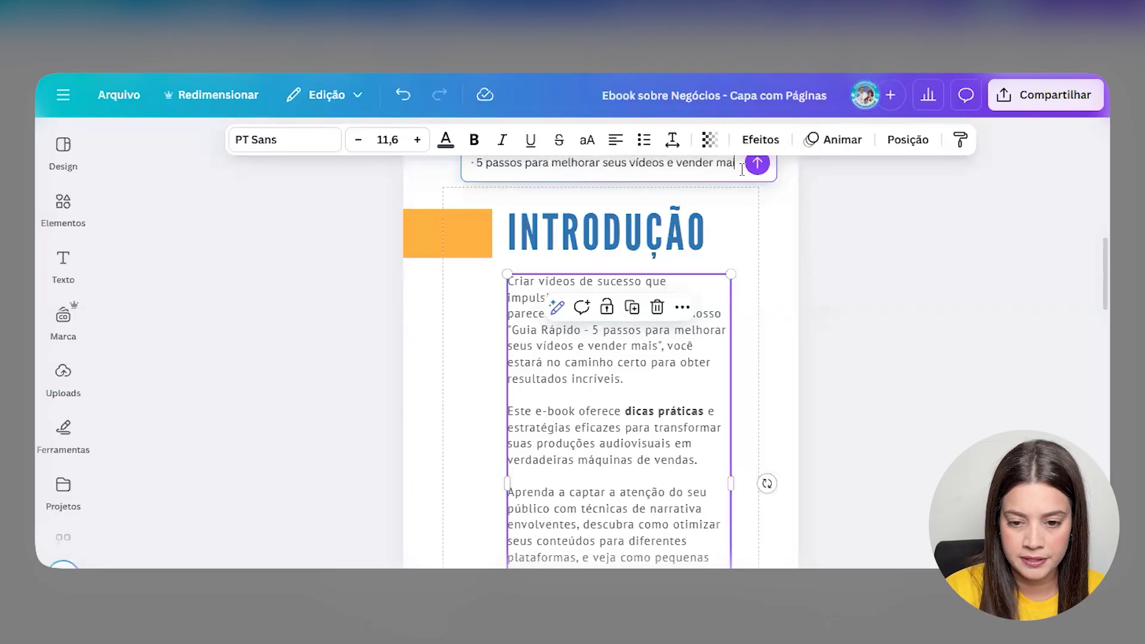
left_click(759, 167)
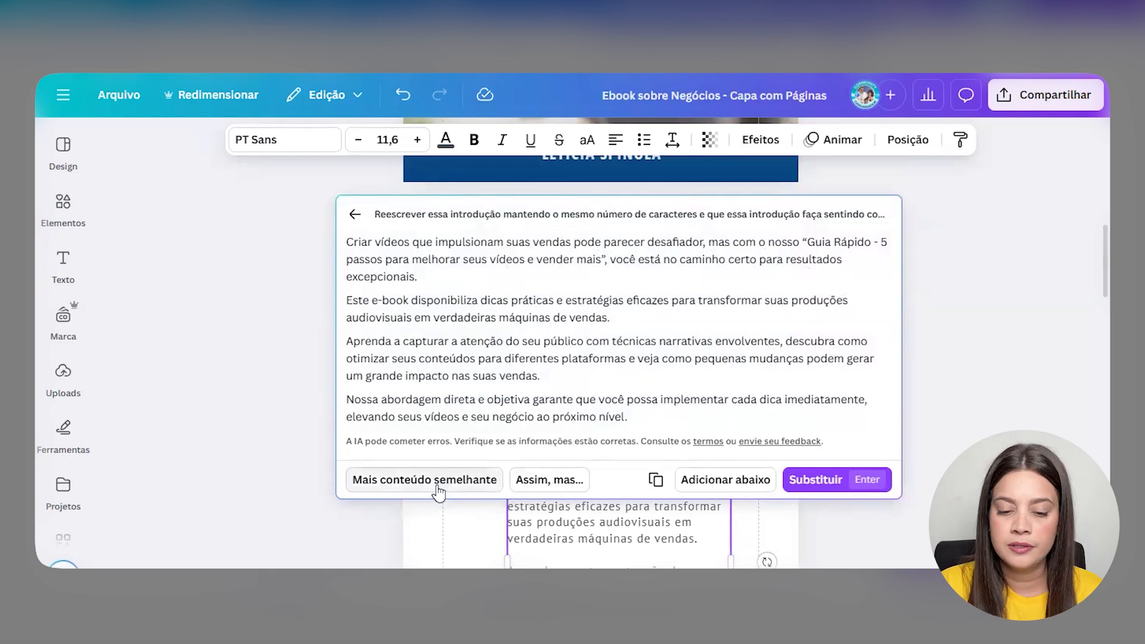
- Ask the AI for more detail ('gostaria que desse um pouco mais de detalhes') and substitute that version
left_click(574, 484)
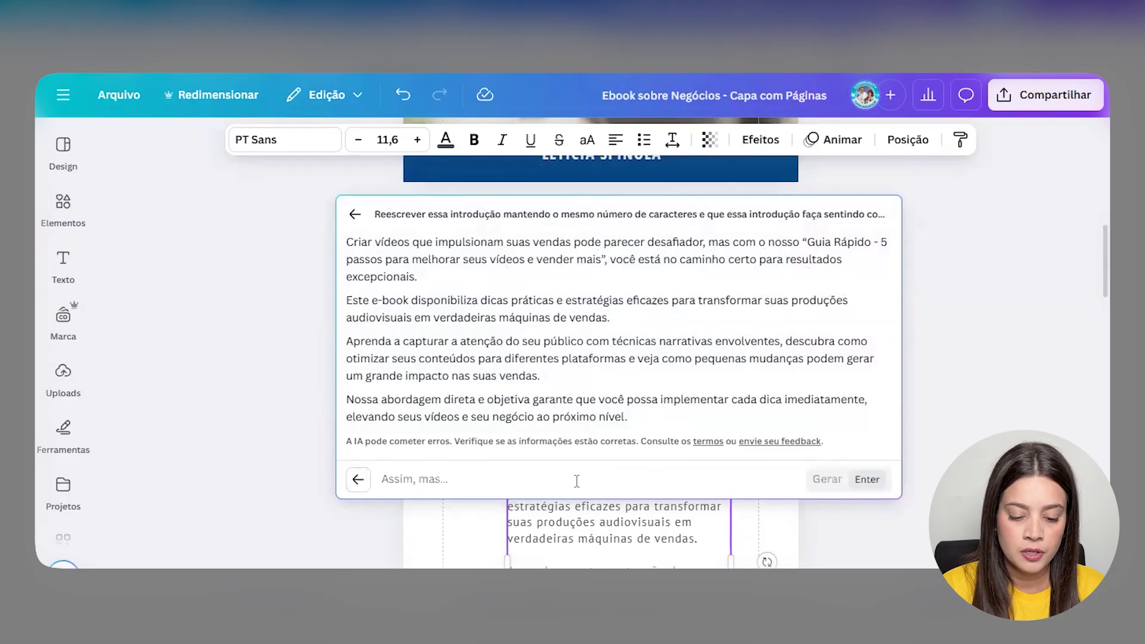
type("gostaria que desse um pouco")
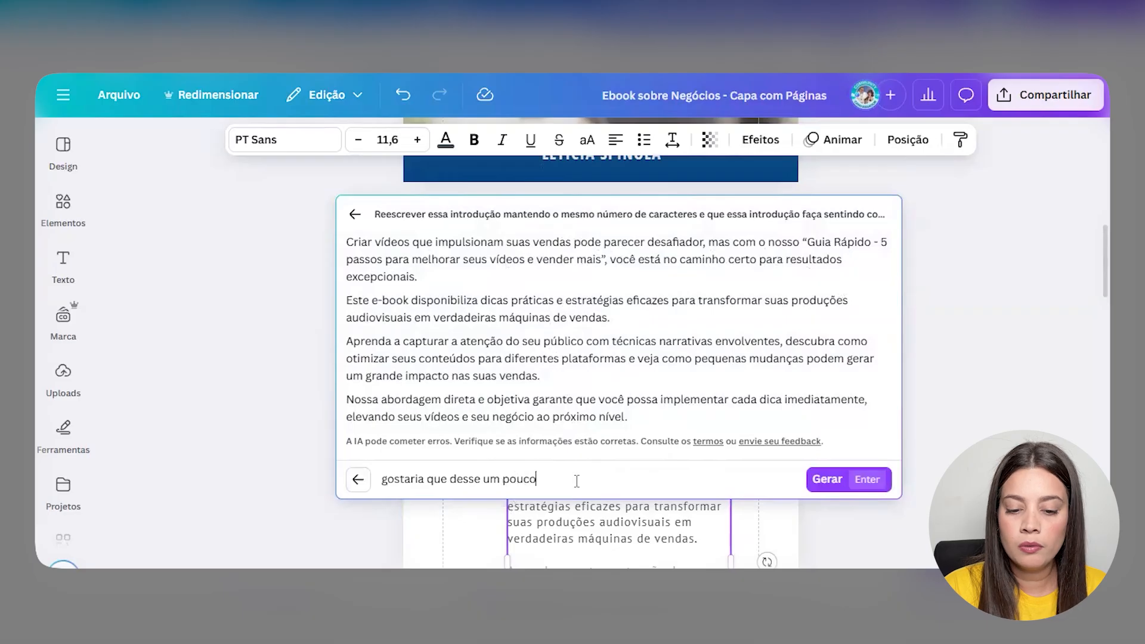
type("mais de detalhe")
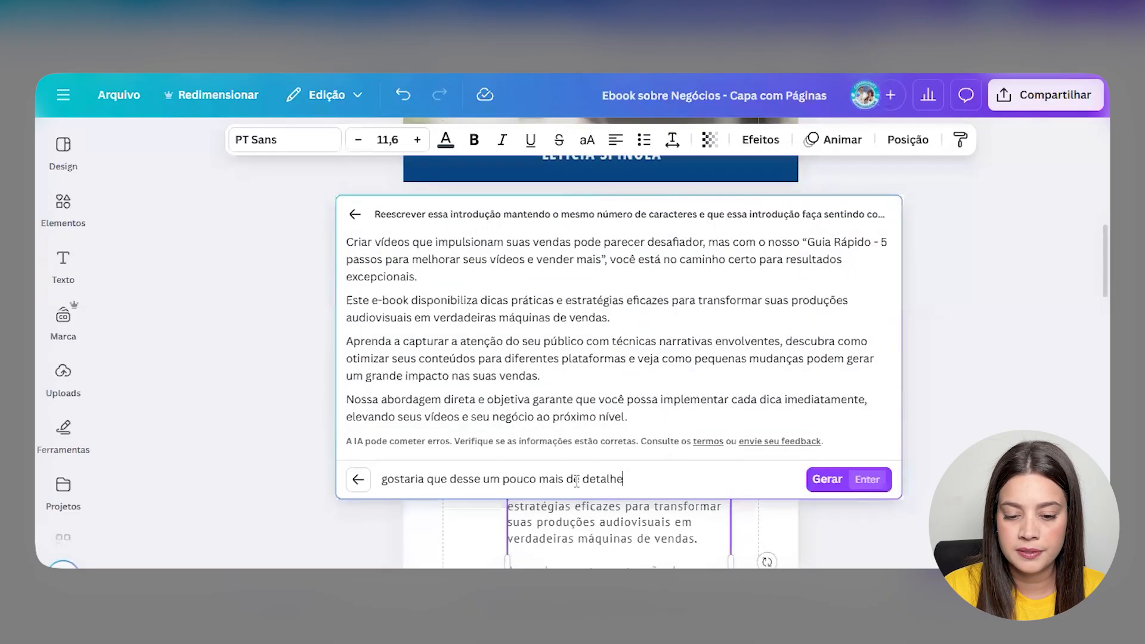
type("s")
left_click(826, 483)
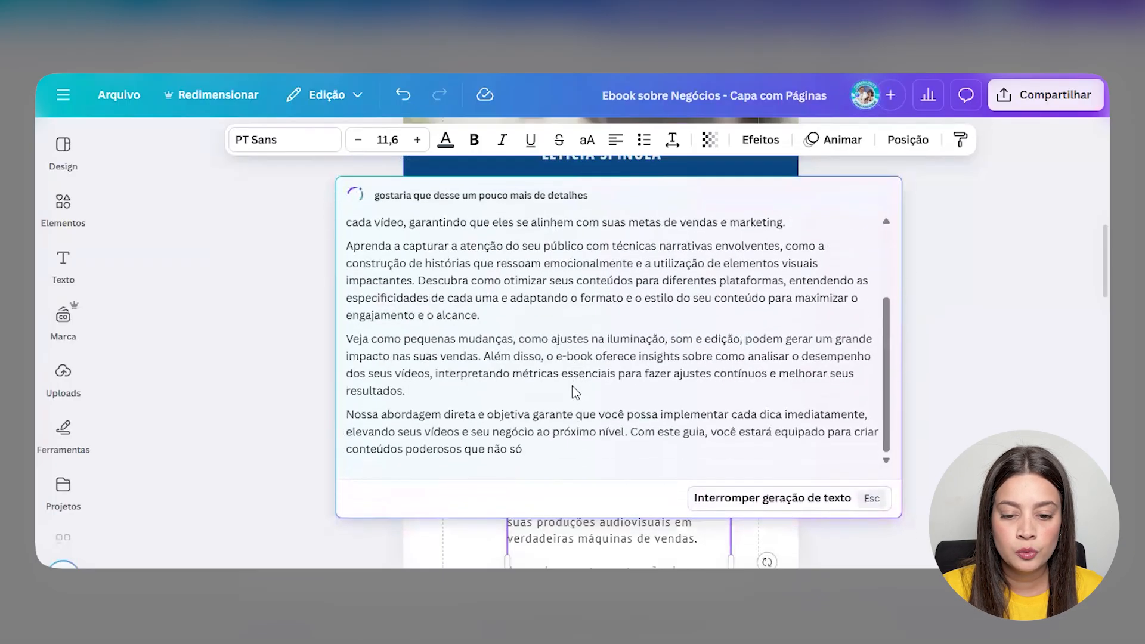
scroll(558, 408, "up", 3)
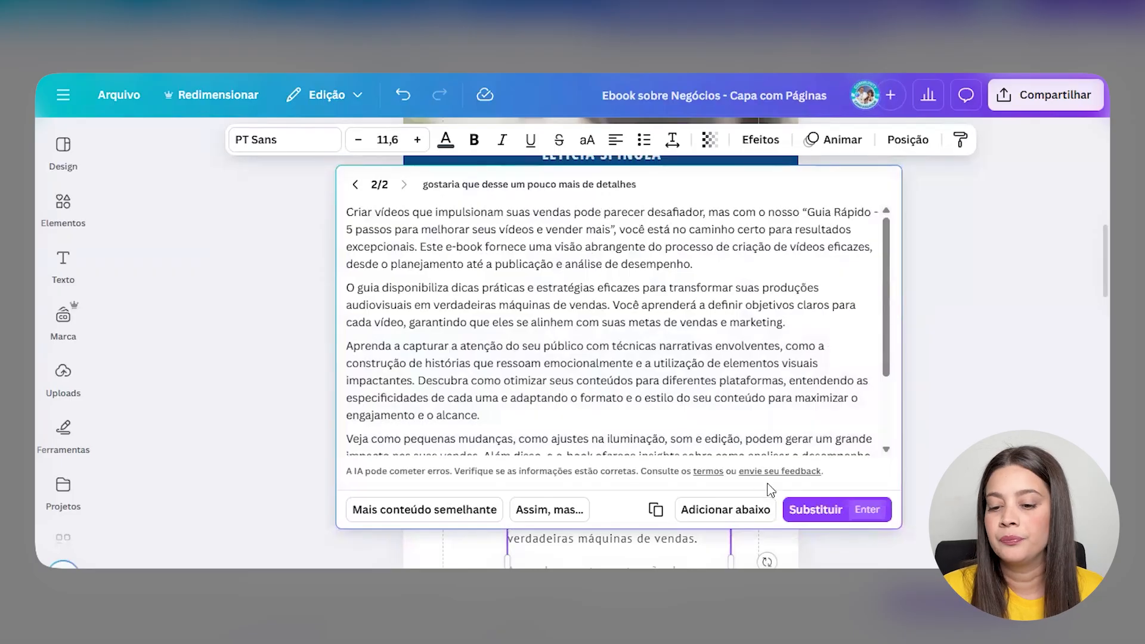
left_click(806, 512)
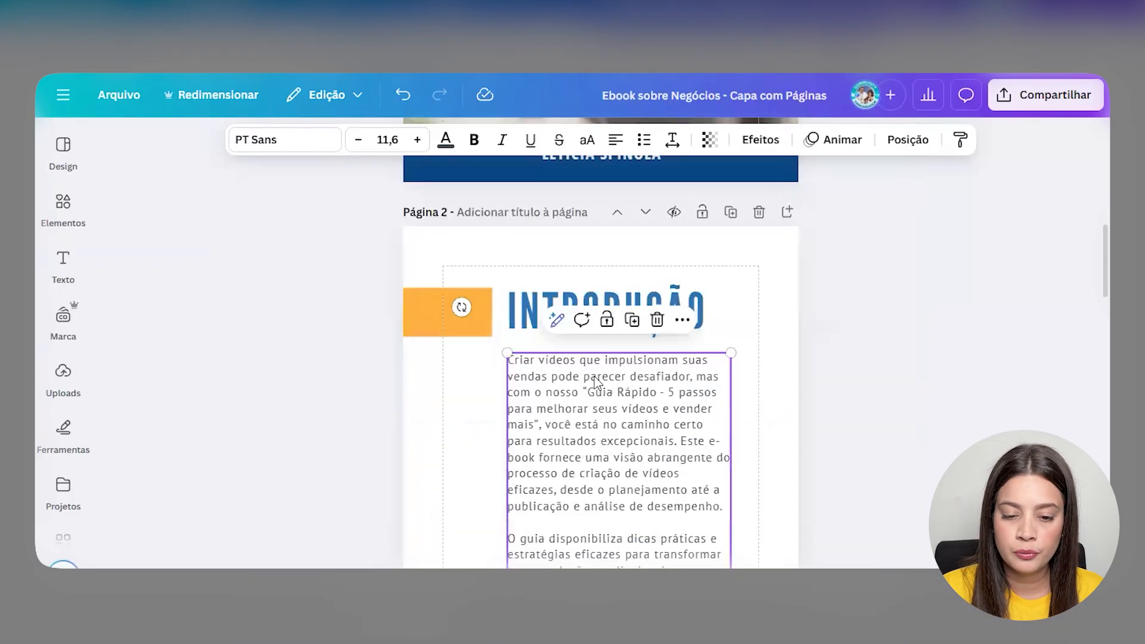
- Resize the introduction text box by its handles, bringing the text down to 9,6
scroll(685, 384, "down", 8)
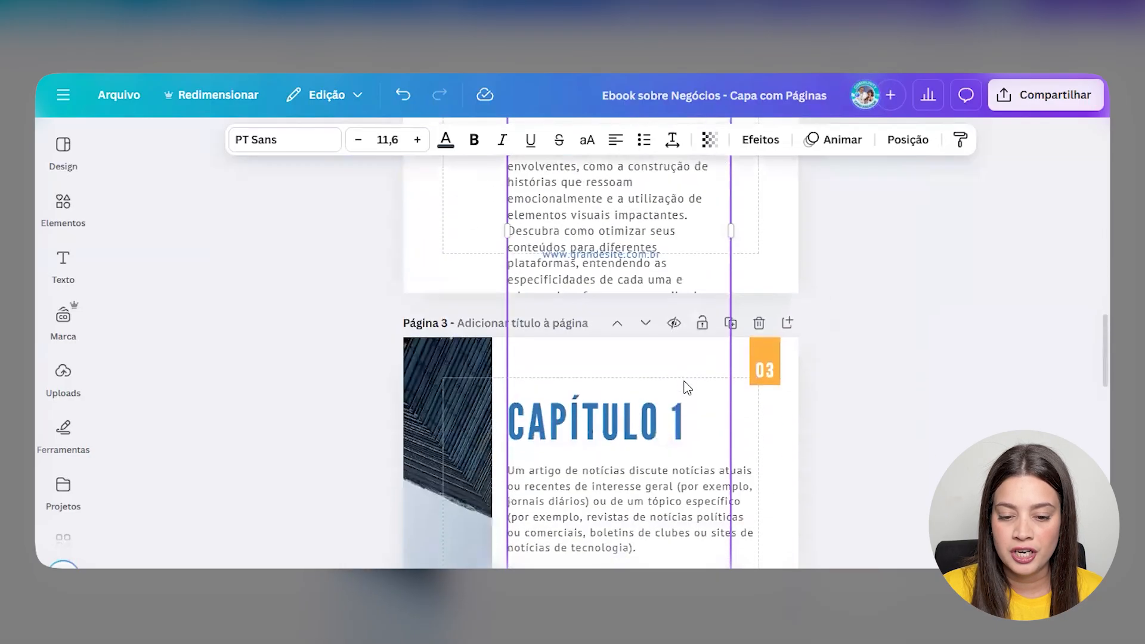
left_click_drag(731, 232, 901, 240)
left_click_drag(861, 292, 802, 226)
scroll(846, 322, "up", 5)
left_click_drag(830, 330, 759, 310)
scroll(760, 312, "up", 3)
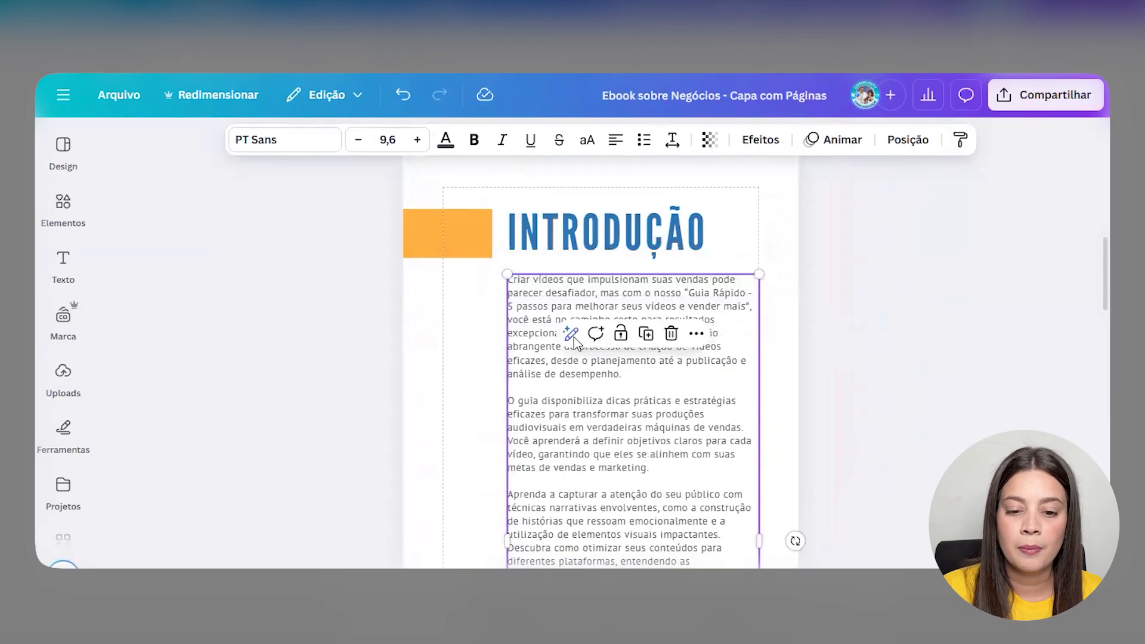
- Shorten the introduction with Canva AI's Encurtar and substitute the shortened version
left_click(570, 241)
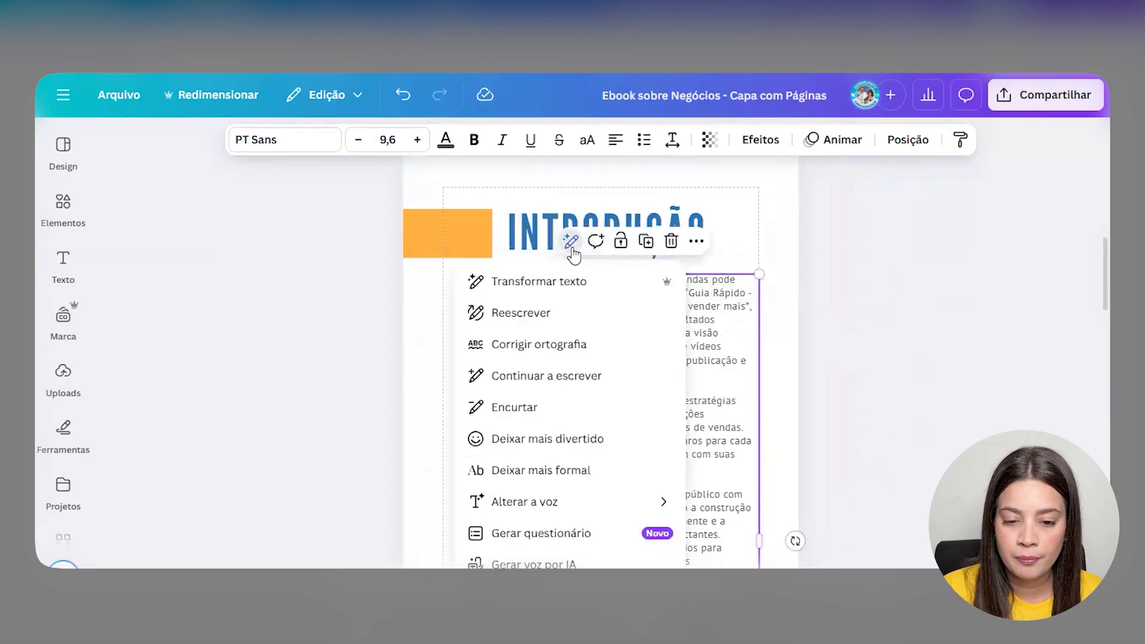
left_click(512, 414)
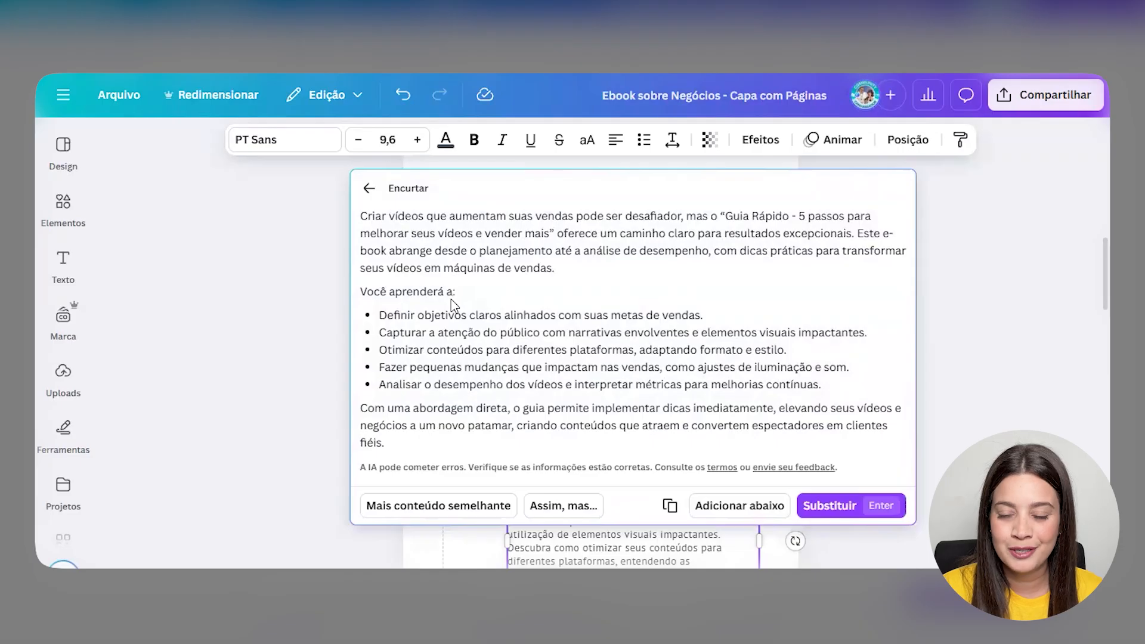
left_click(833, 518)
- Add a blank line between the bullet list and the closing paragraph
scroll(685, 395, "down", 4)
scroll(729, 390, "up", 2)
scroll(716, 412, "up", 2)
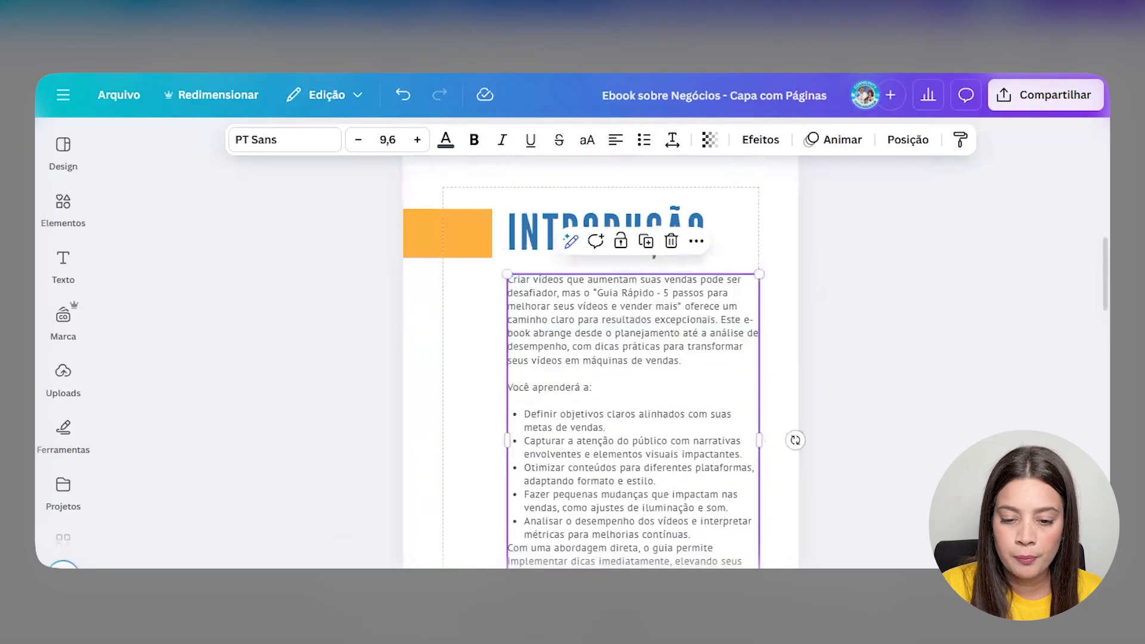
scroll(625, 375, "up", 5)
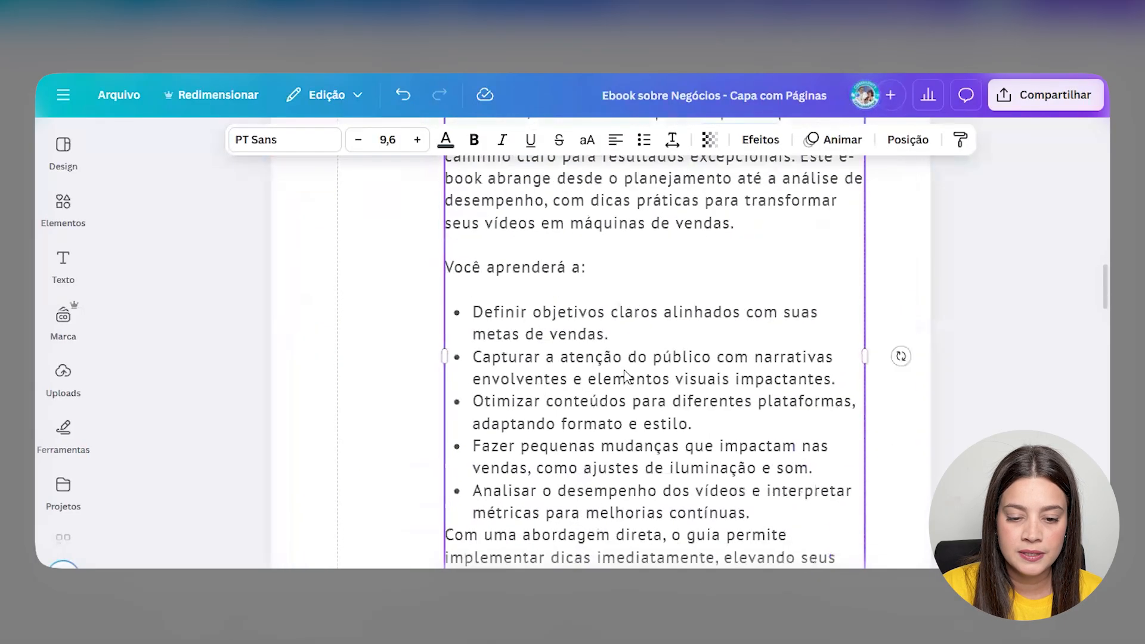
scroll(626, 376, "down", 3)
left_click(764, 327)
scroll(766, 381, "down", 5)
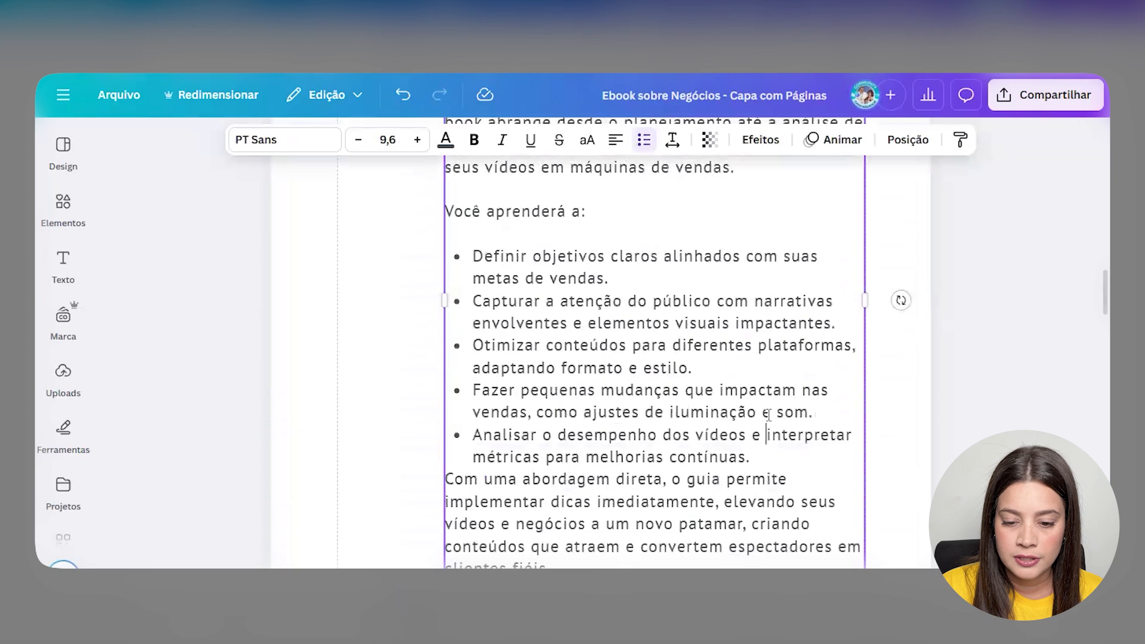
scroll(760, 397, "down", 2)
left_click(756, 381)
key("Return")
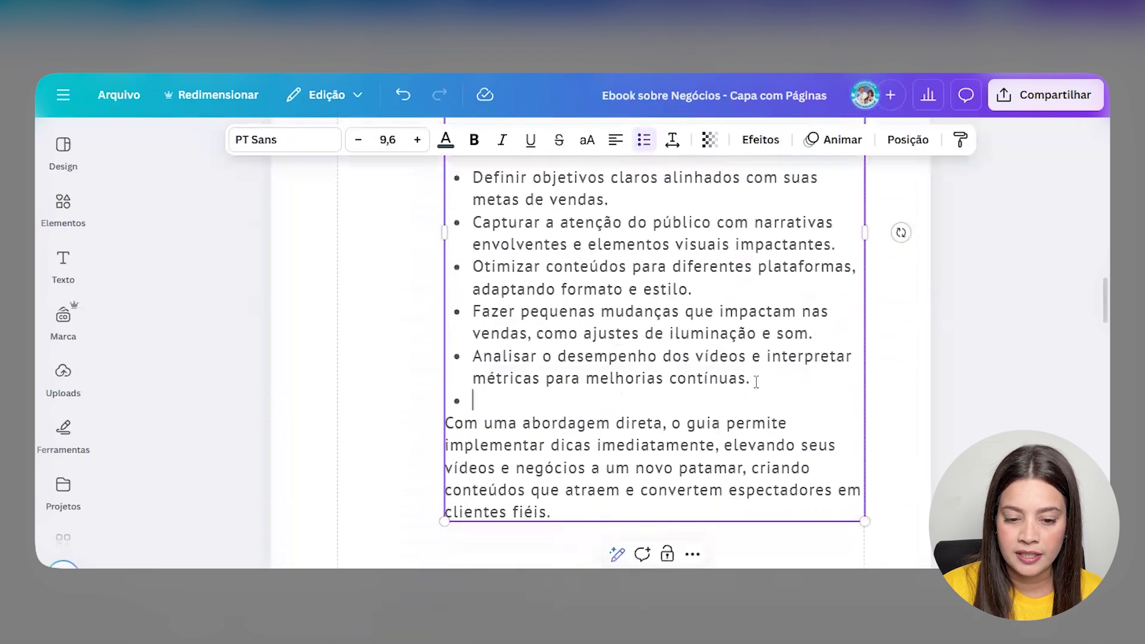
key("BackSpace")
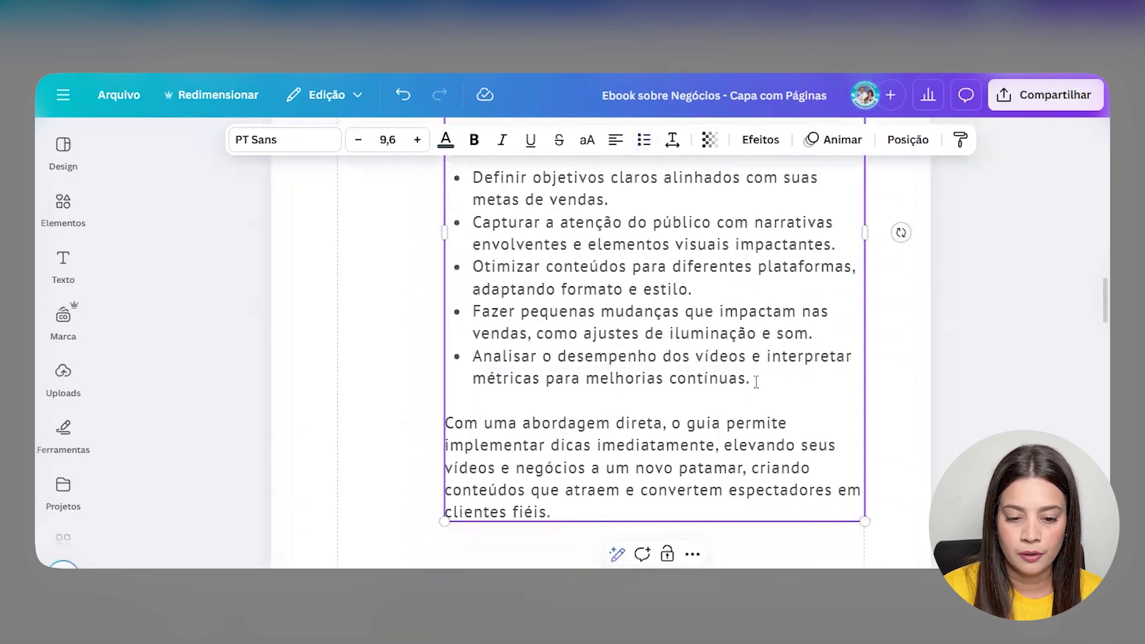
key("Return")
- Bold the quoted guide title and the 'Você aprenderá a:' line
scroll(587, 503, "up", 2)
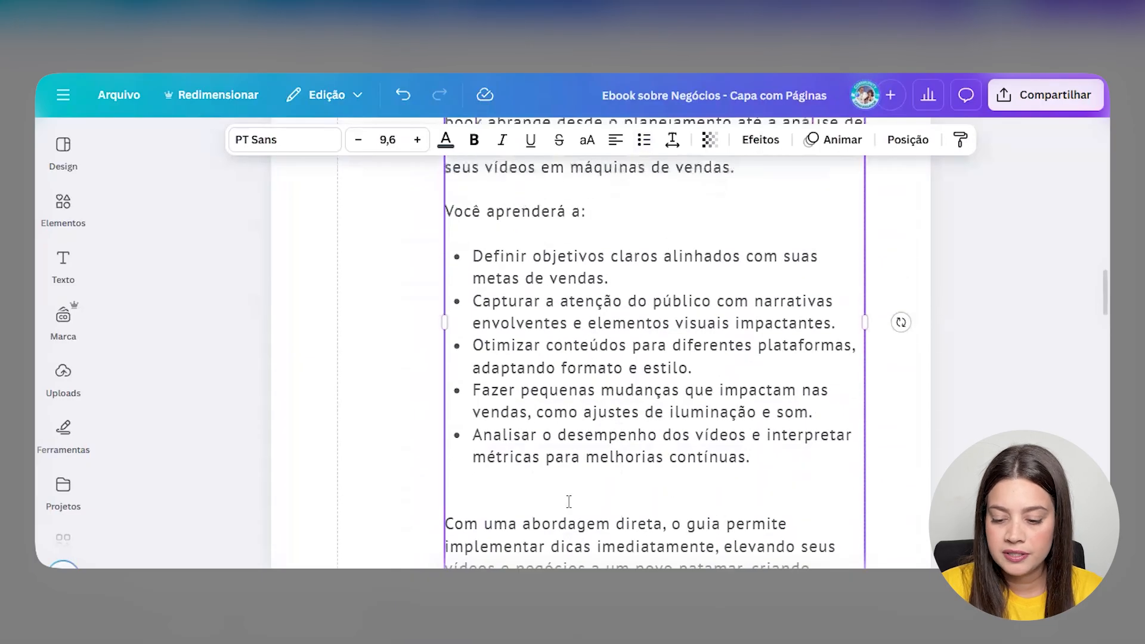
scroll(569, 501, "up", 8)
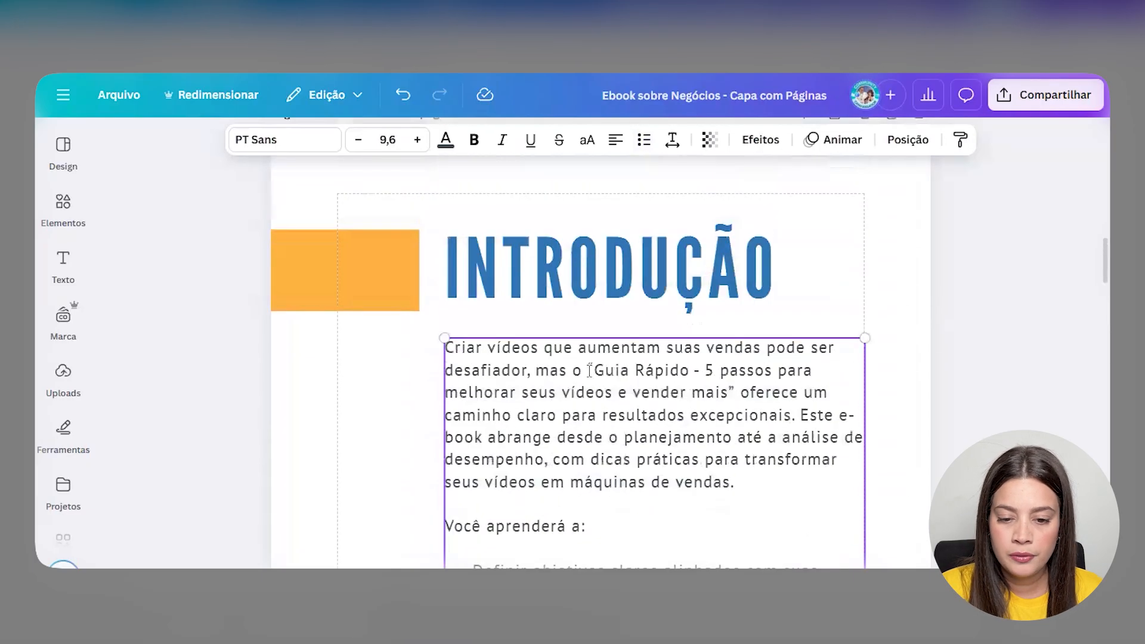
left_click_drag(589, 370, 740, 385)
key("ctrl+b")
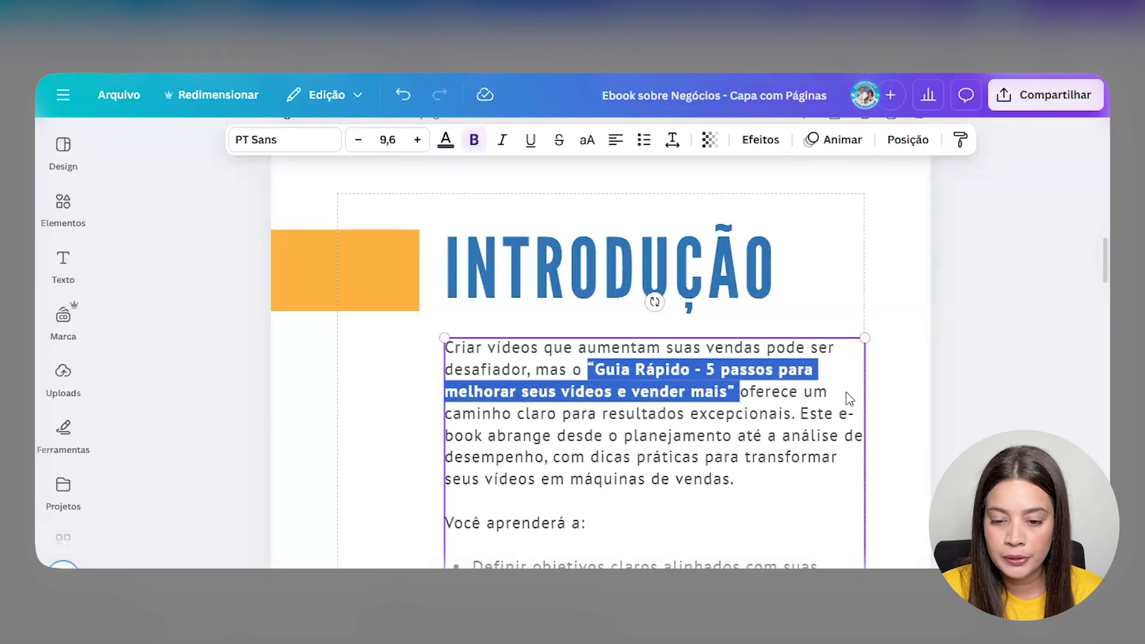
left_click(886, 409)
scroll(595, 452, "down", 2)
left_click(594, 452)
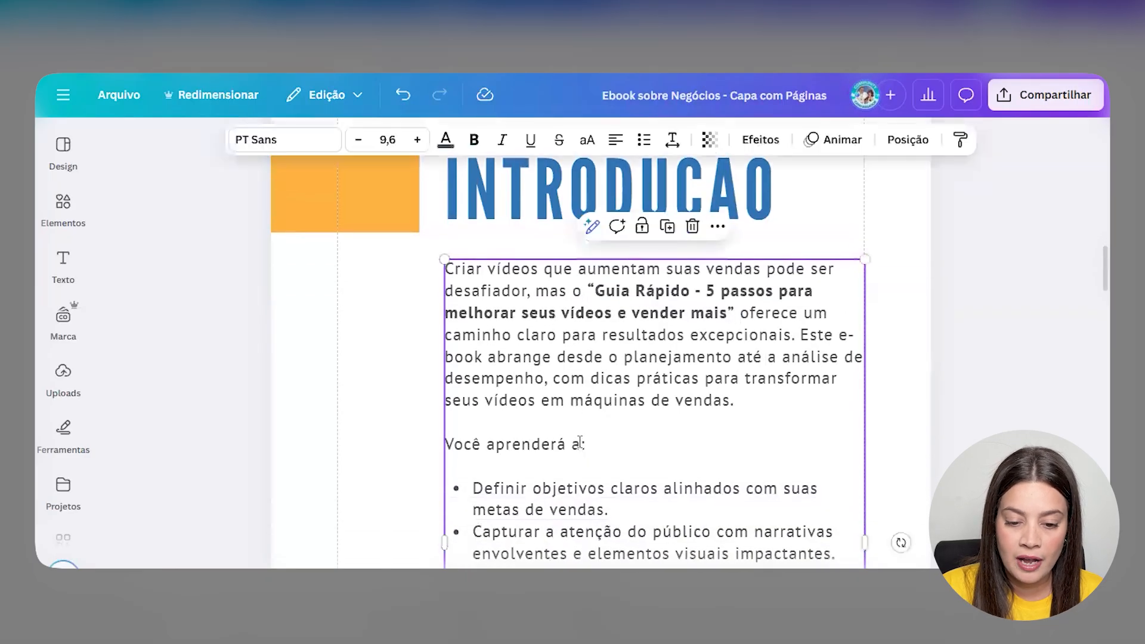
left_click(473, 448)
left_click_drag(447, 442, 602, 439)
key("ctrl+b")
left_click(894, 380)
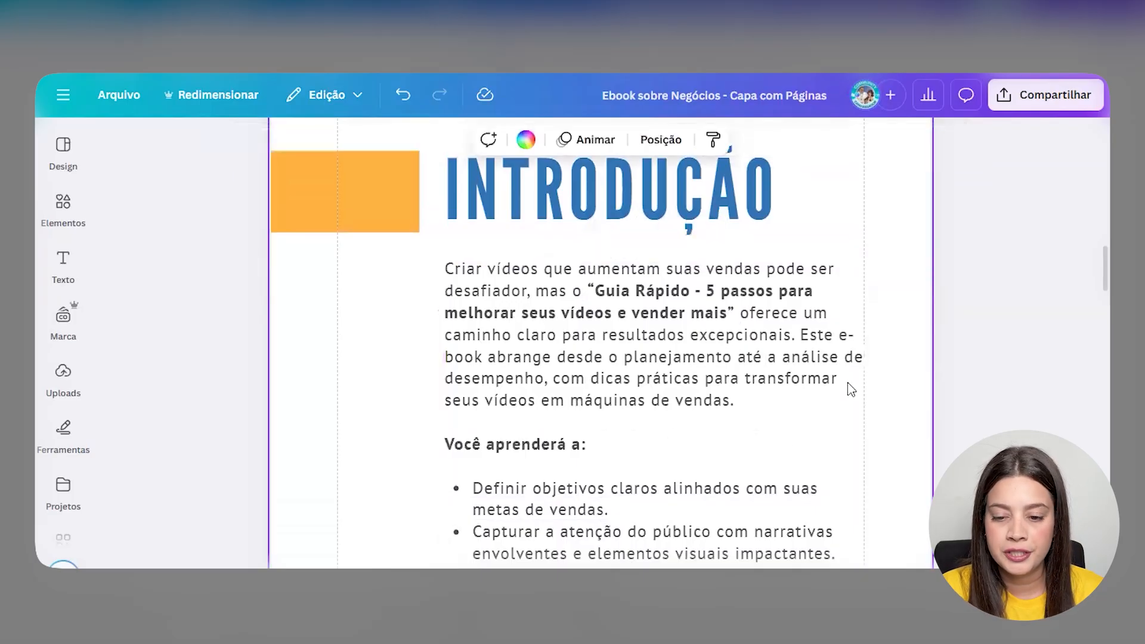
- Narrow the introduction text box so the whole text fits above the footer
left_click(847, 381)
left_click_drag(858, 407, 847, 411)
scroll(844, 418, "down", 3)
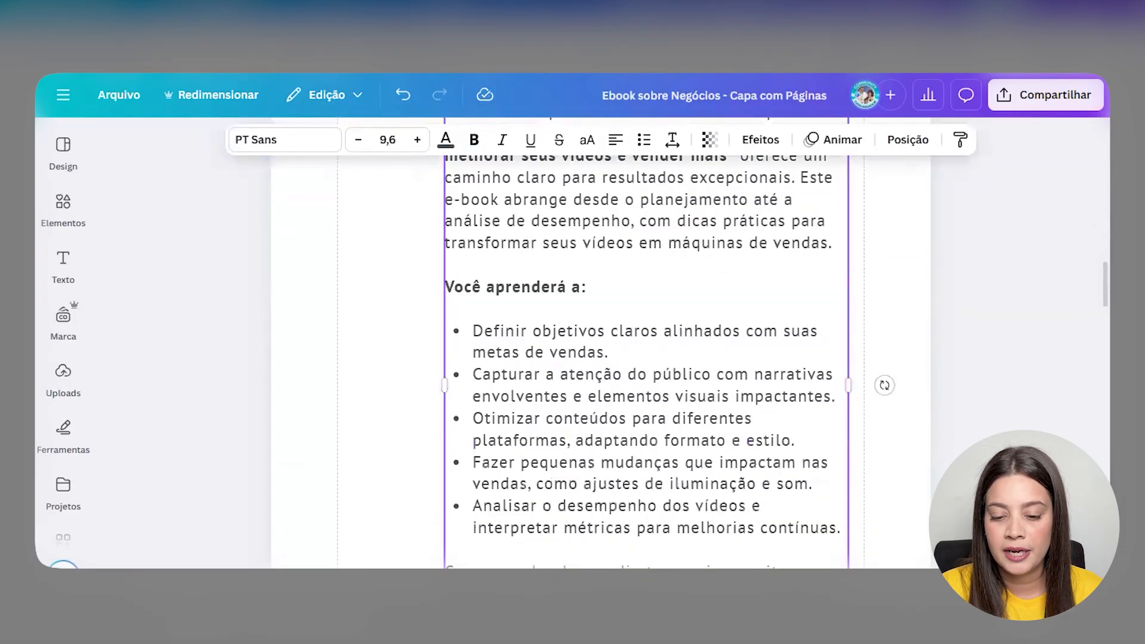
scroll(601, 369, "down", 5)
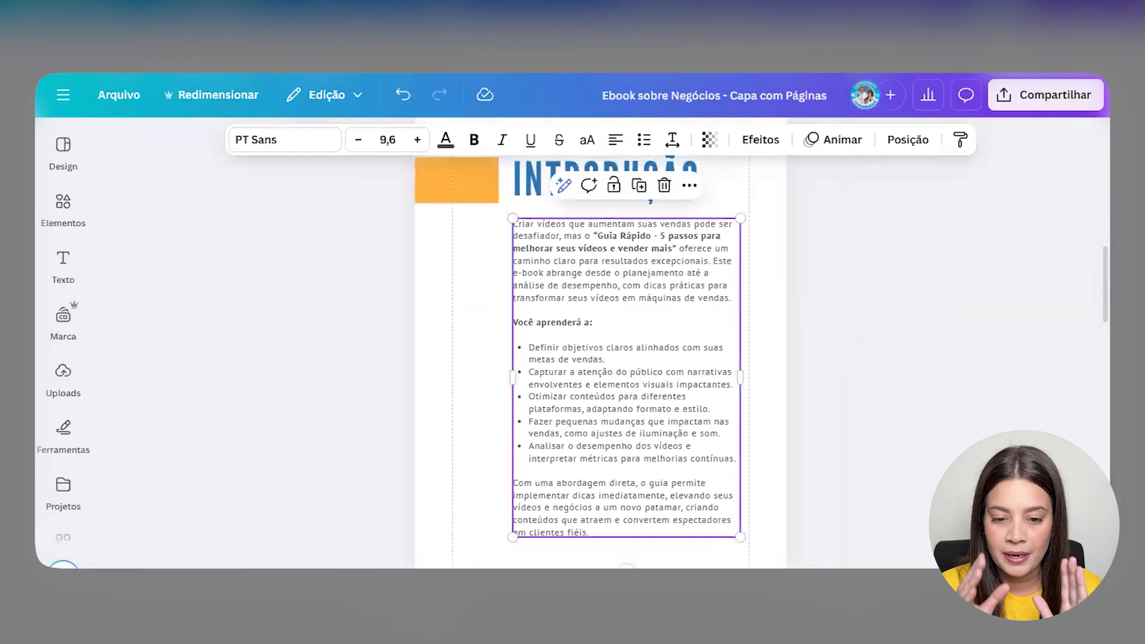
scroll(757, 478, "down", 2)
left_click_drag(740, 301, 721, 304)
scroll(743, 358, "up", 3)
scroll(739, 362, "down", 5)
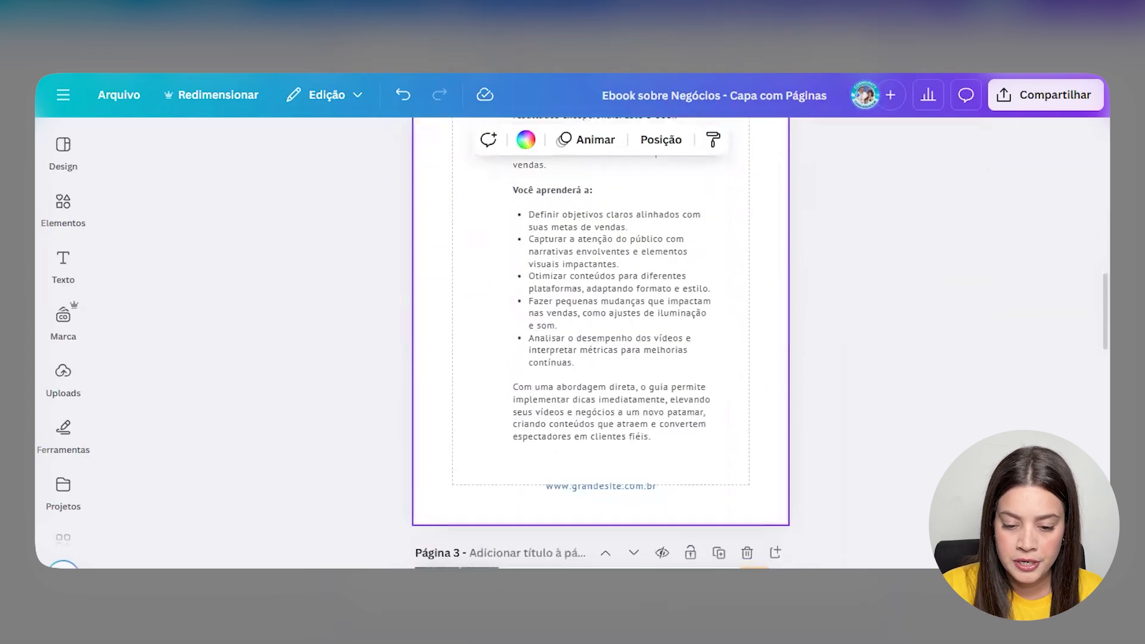
scroll(659, 429, "up", 5)
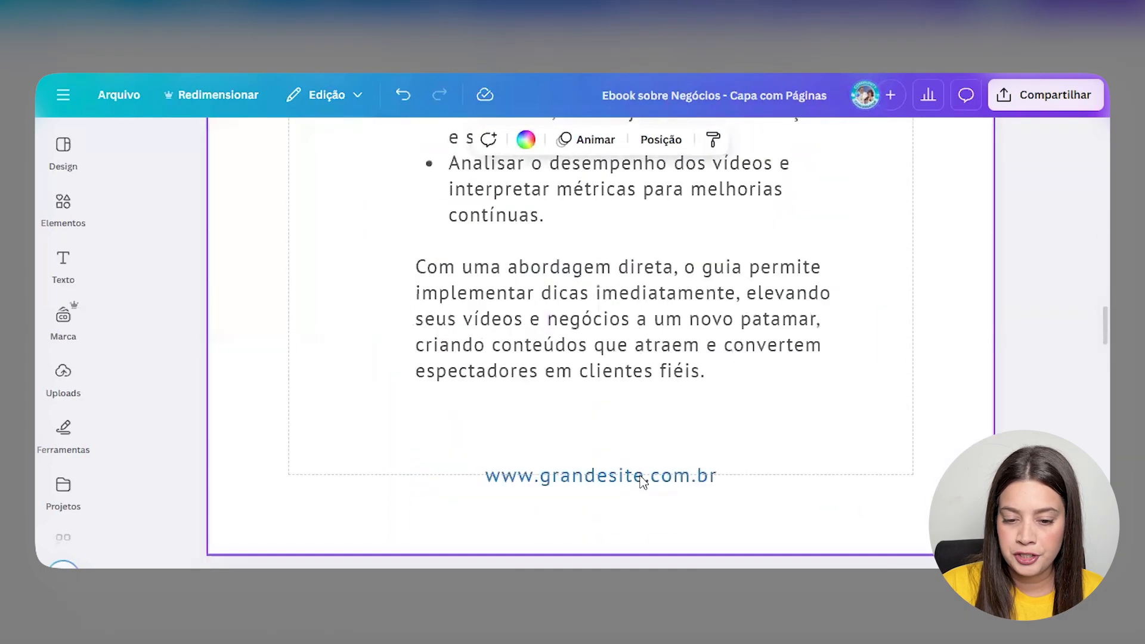
left_click_drag(647, 476, 644, 449)
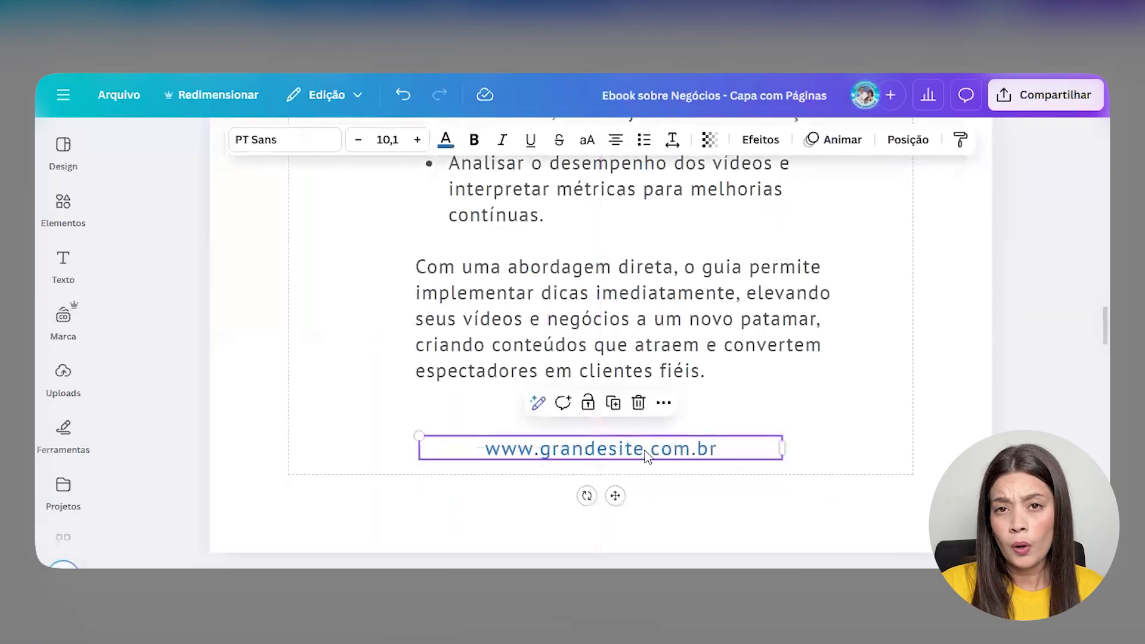
double_click(644, 449)
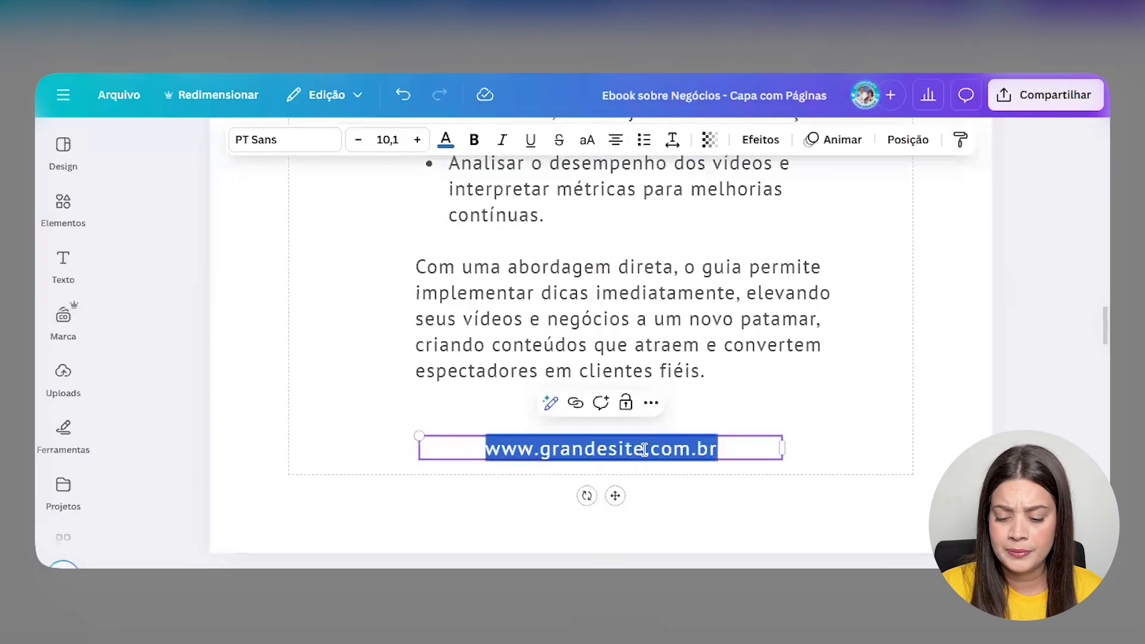
type("@grande")
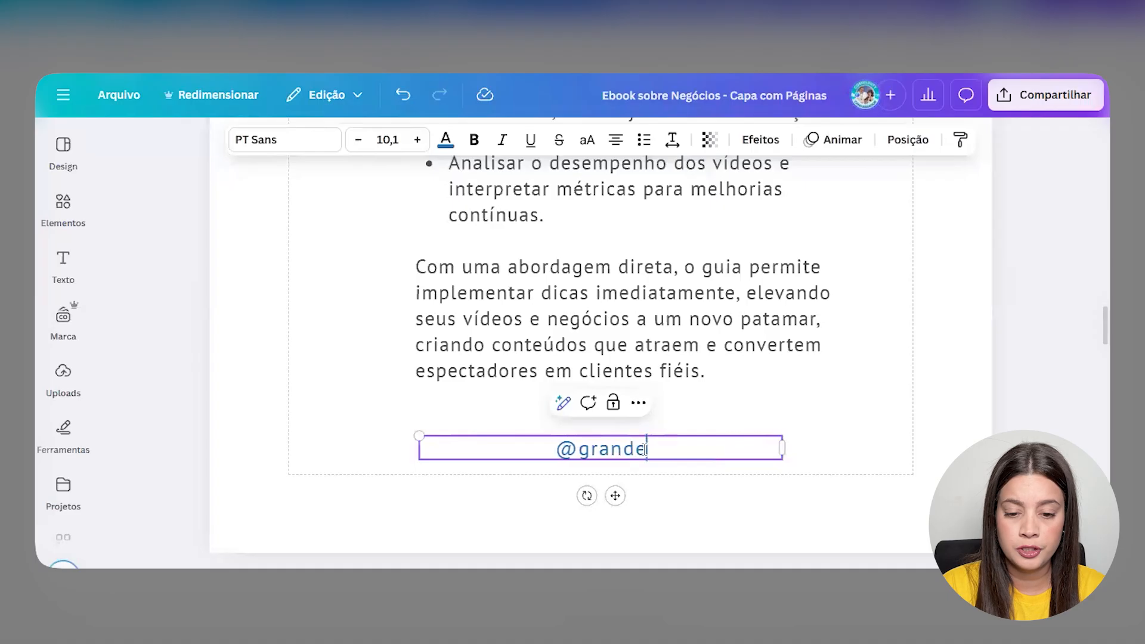
type("site")
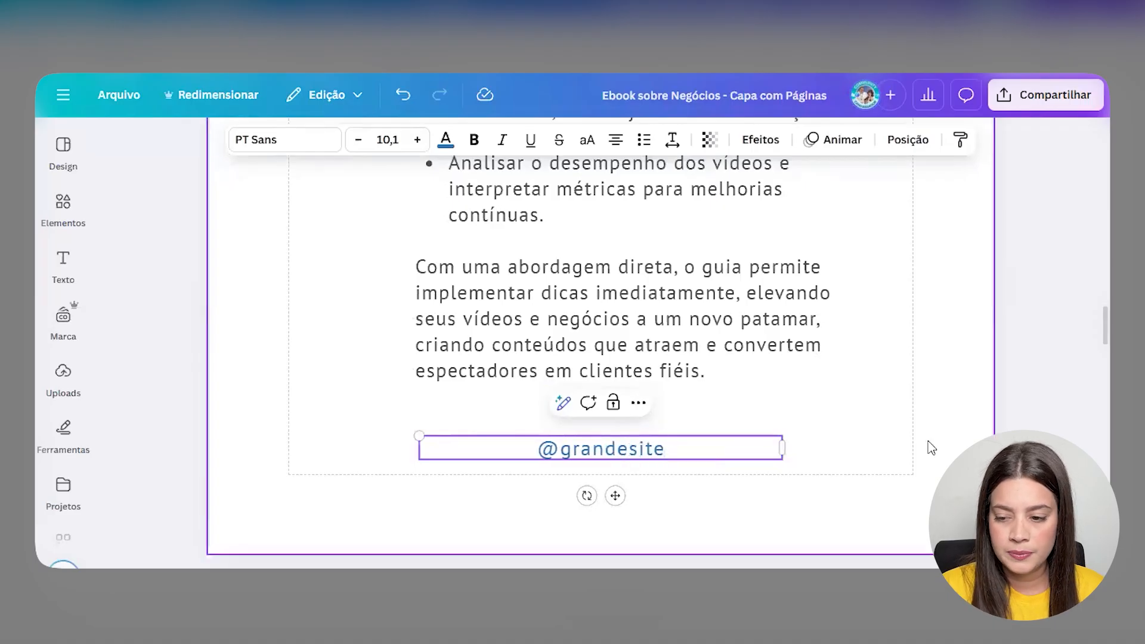
left_click_drag(781, 448, 740, 445)
left_click_drag(638, 461, 658, 456)
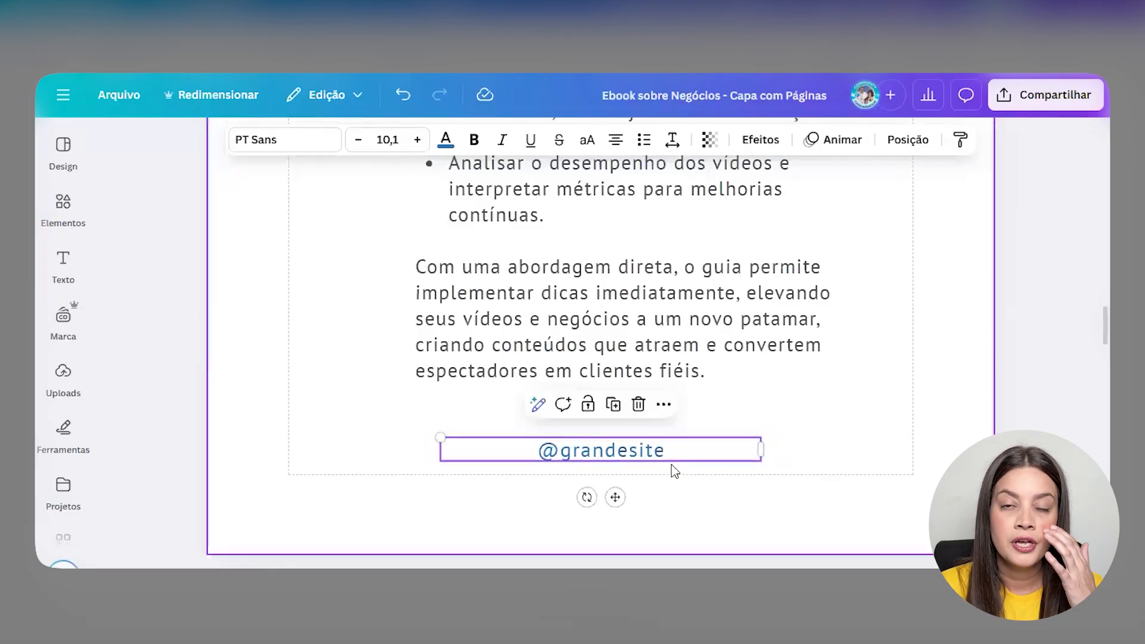
left_click(819, 502)
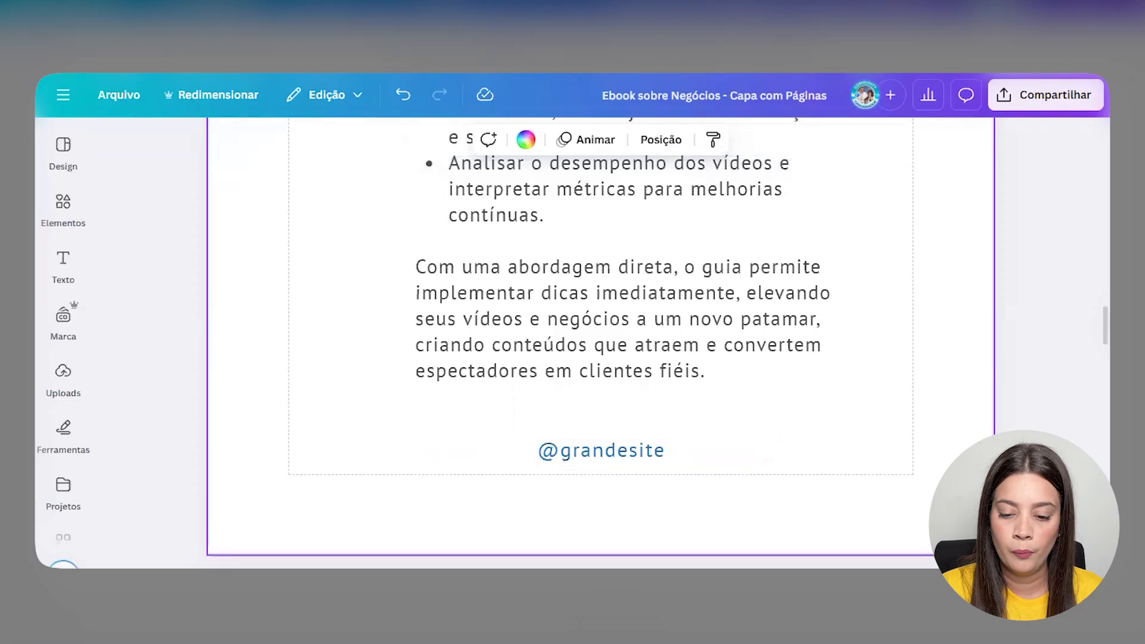
key("ctrl+minus")
key("ctrl+minus")
key("ctrl+minus")
left_click(843, 421)
- Scroll through the ebook's pages to review the cover, introduction and footer edits
scroll(839, 421, "up", 6)
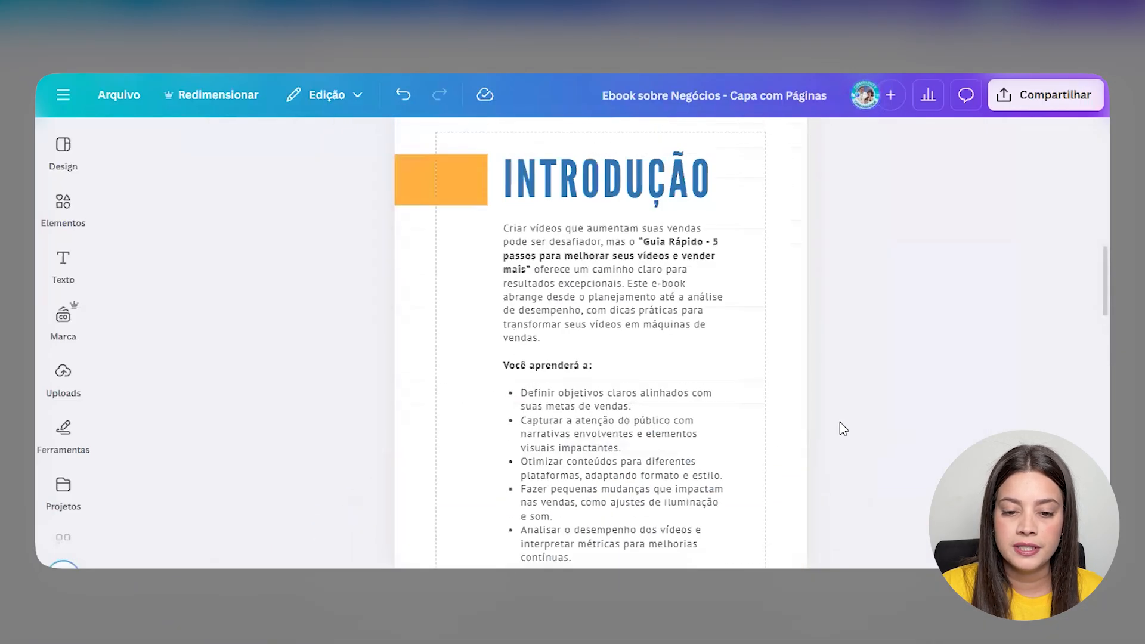
scroll(841, 428, "up", 7)
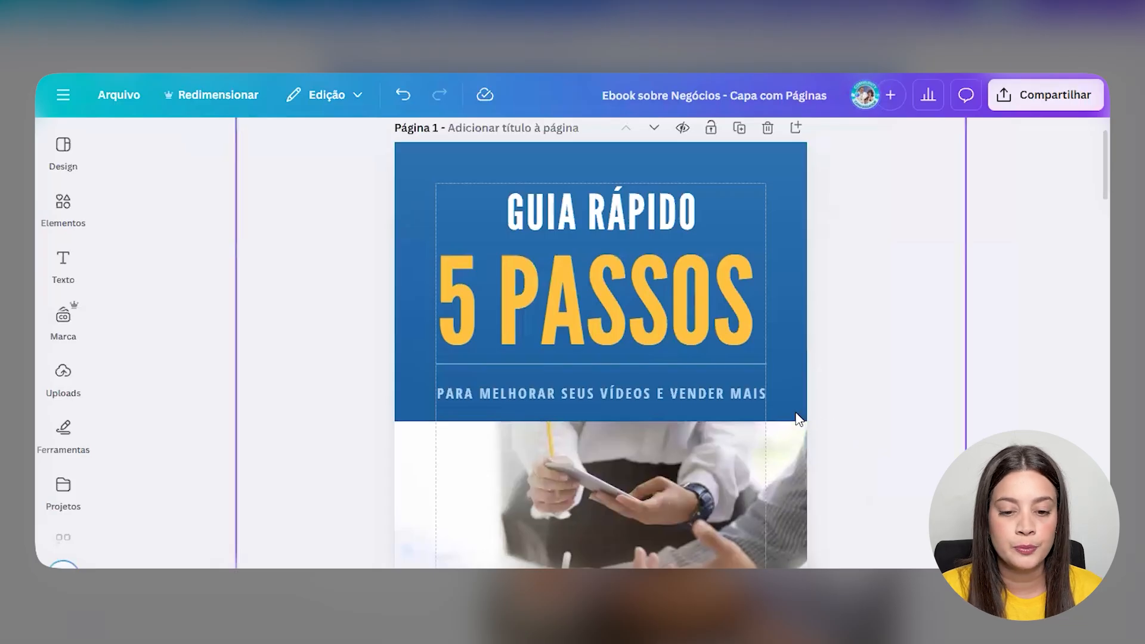
scroll(796, 417, "down", 3)
scroll(789, 409, "down", 8)
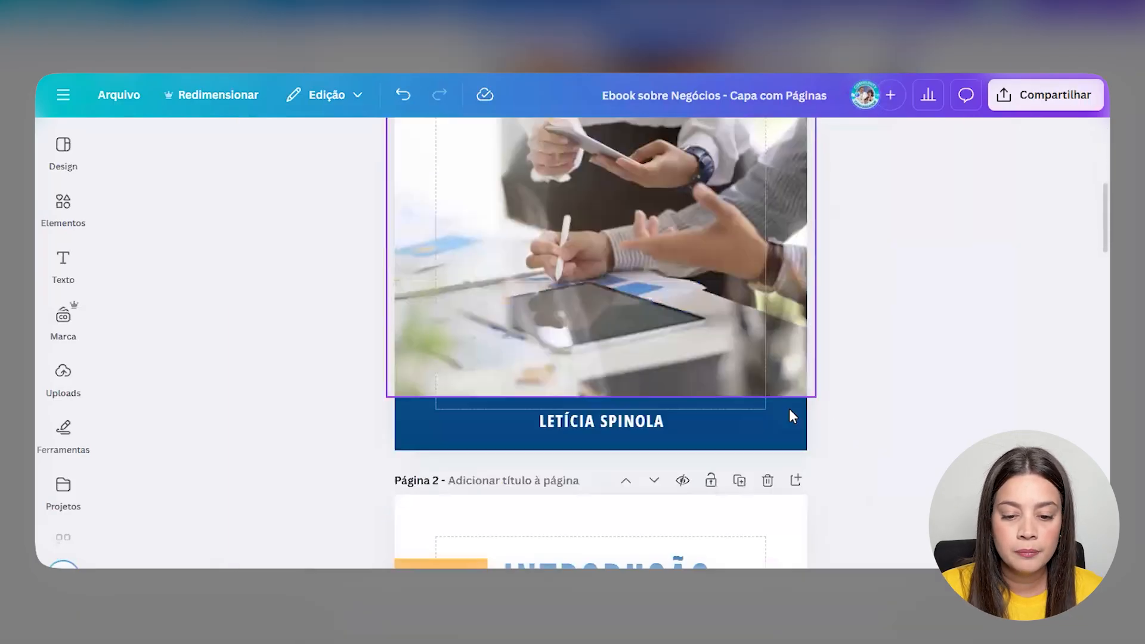
scroll(790, 403, "down", 8)
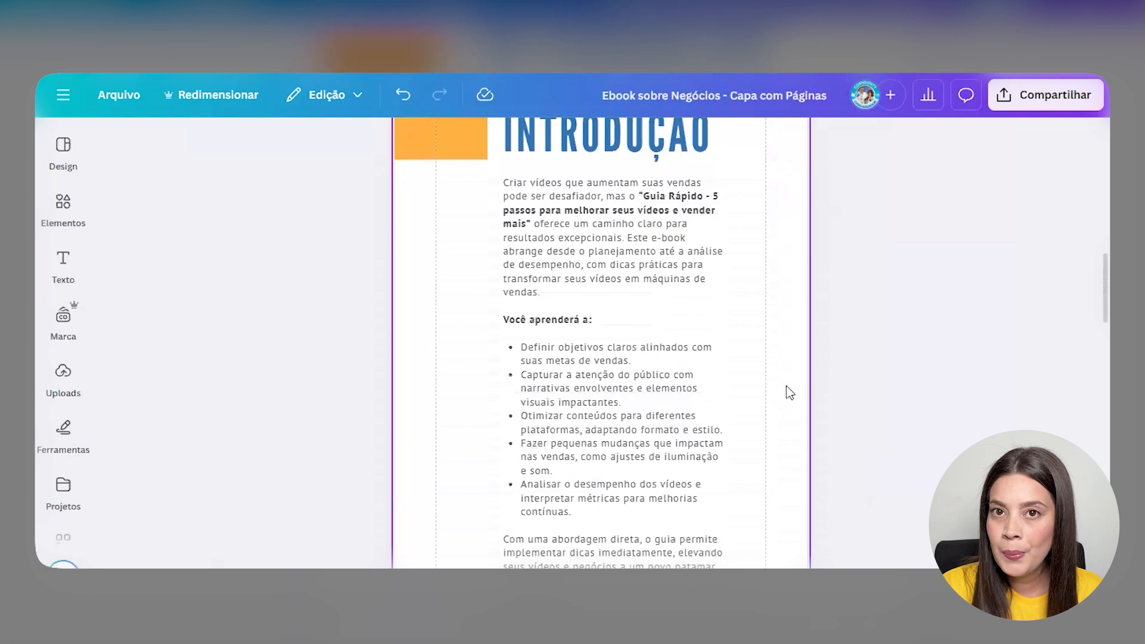
scroll(786, 403, "down", 3)
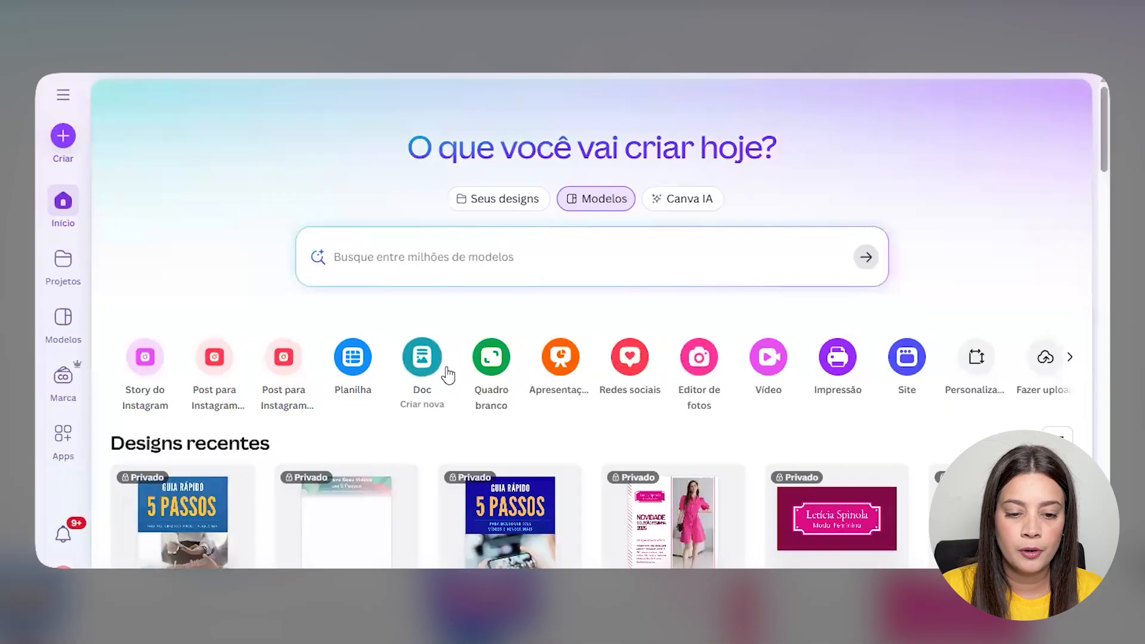
- Start a blank Doc and open Texto Mágico from the heading's quick actions
left_click(428, 361)
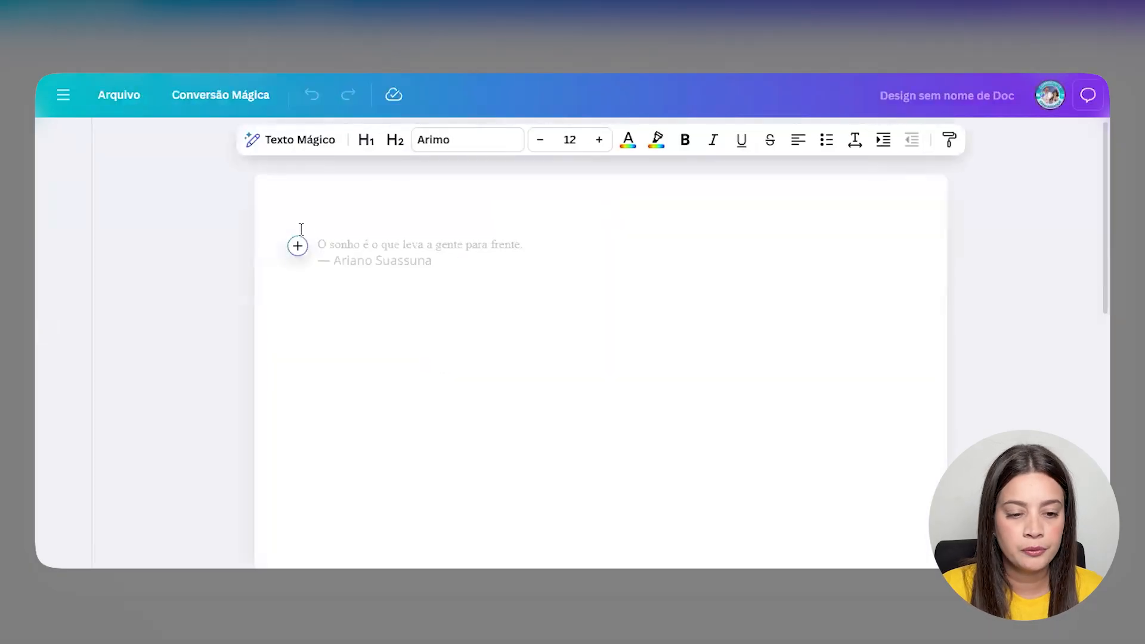
left_click(296, 262)
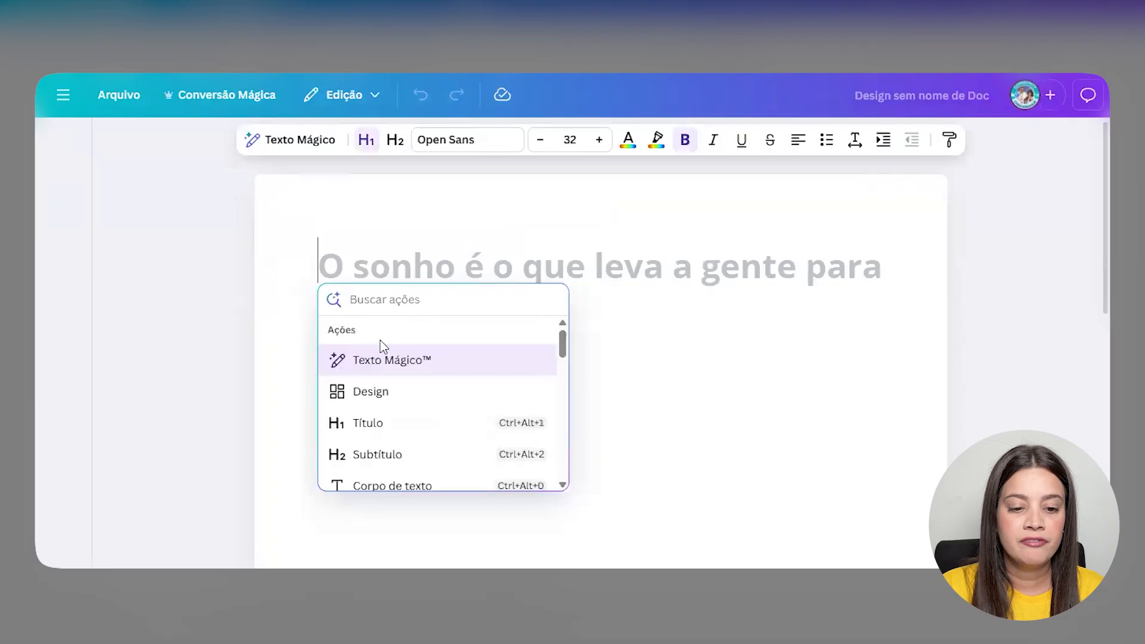
left_click(424, 360)
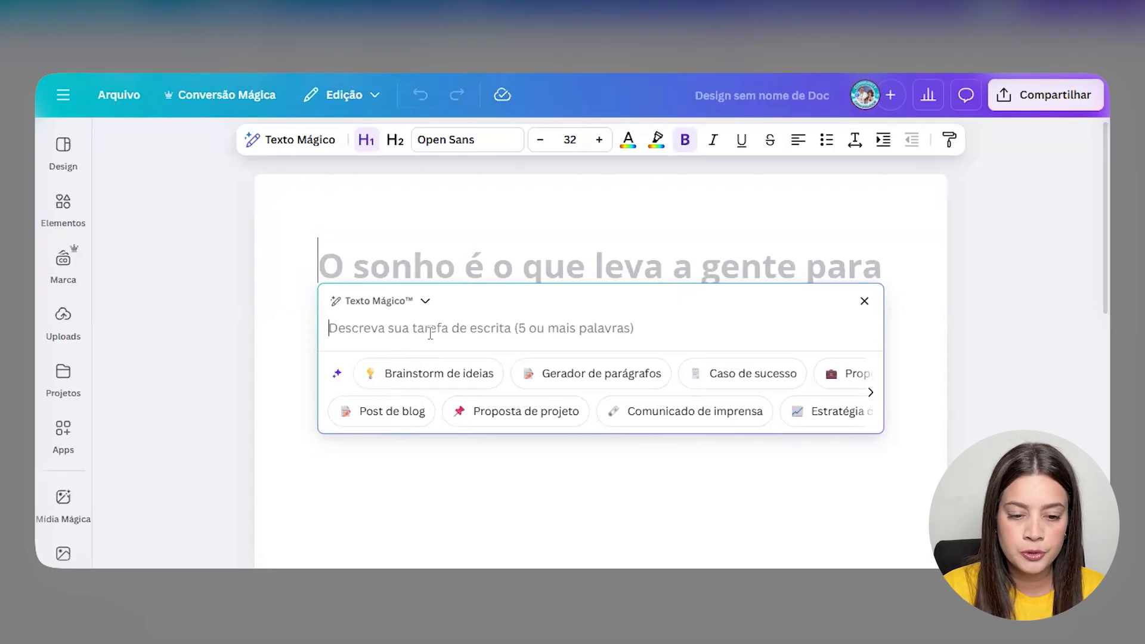
- Ask Texto Mágico for the 'Guia Rápido' ebook's 5 best steps, each with a brief description
type("Vou ")
type("criar um ebook, no q")
type("ual o tem")
type("a é:")
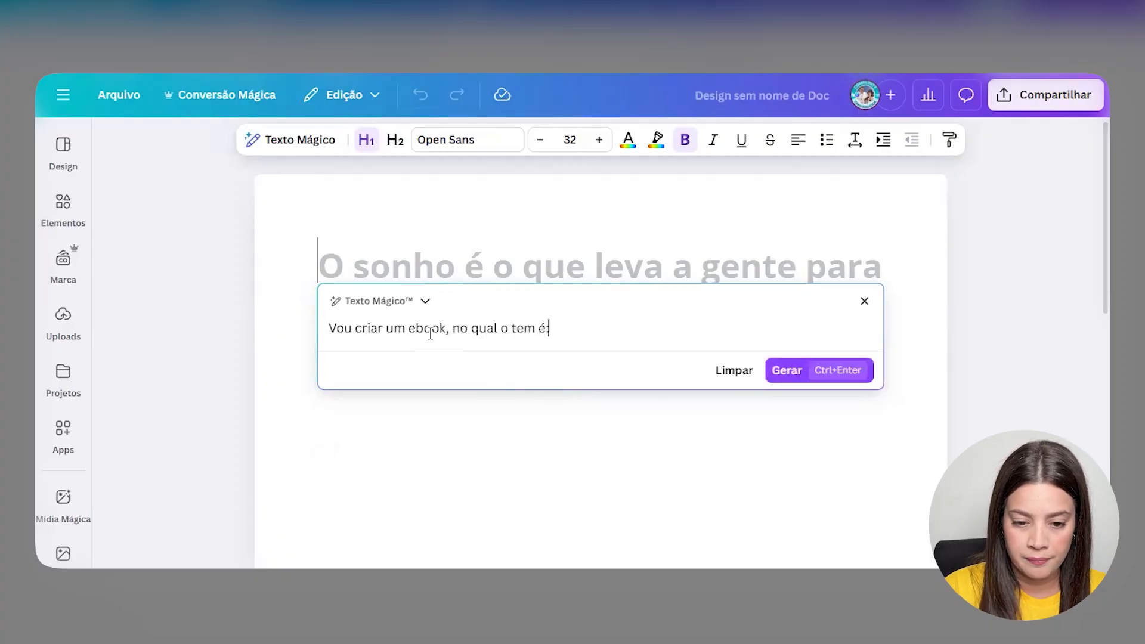
type(" \"Guia ")
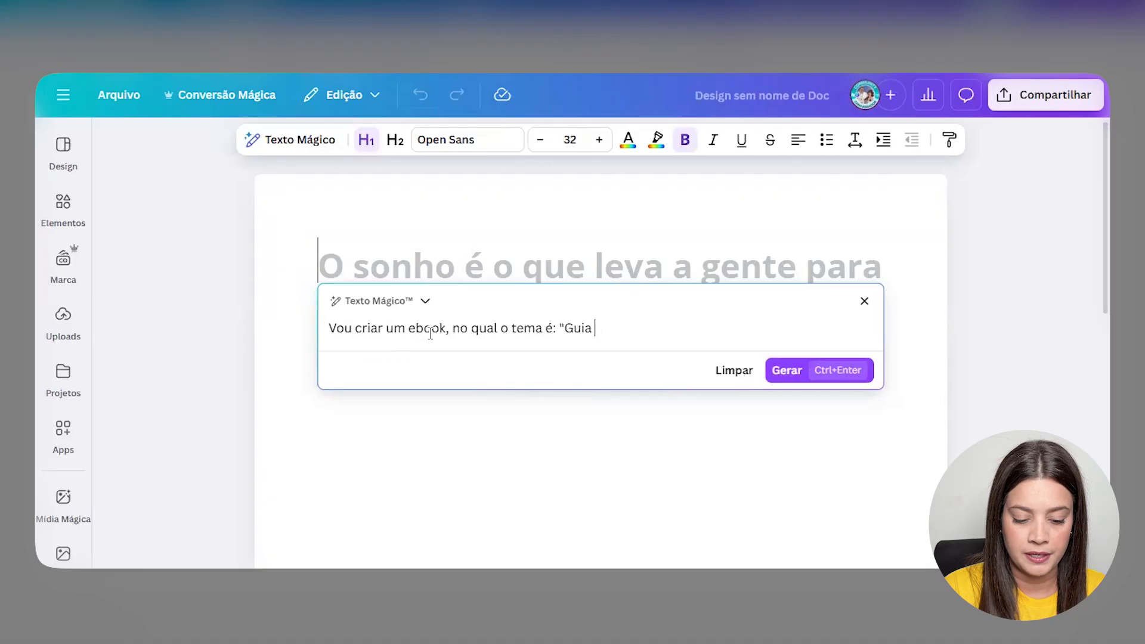
type("Rápido - 5 passos ár para melho")
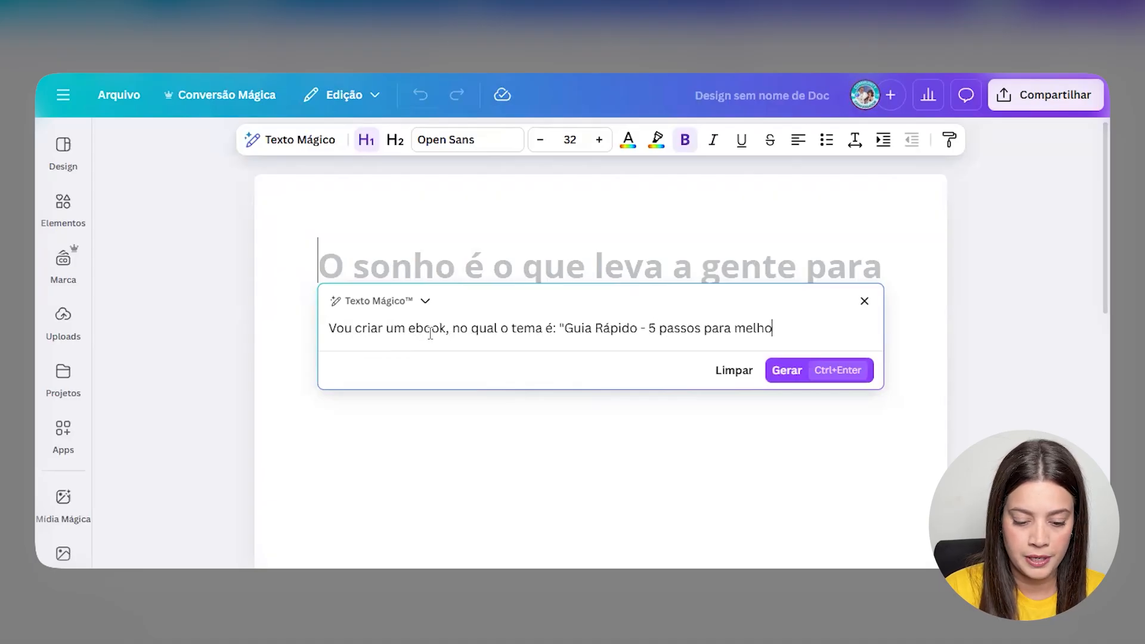
type("rar seus vídeos")
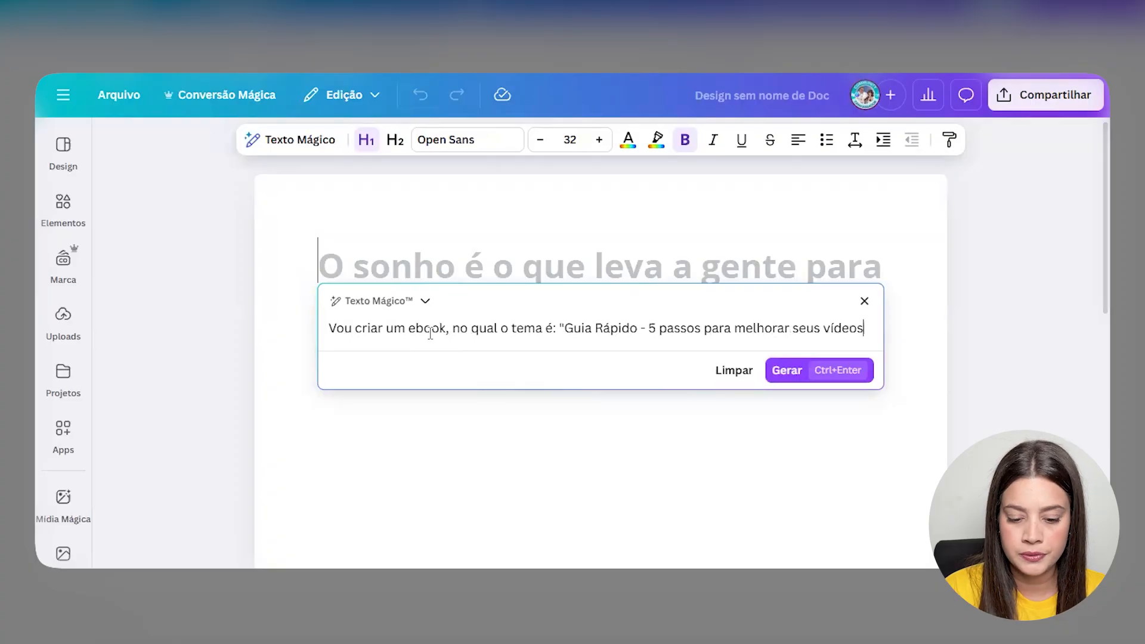
type(" e vender mais\" prec")
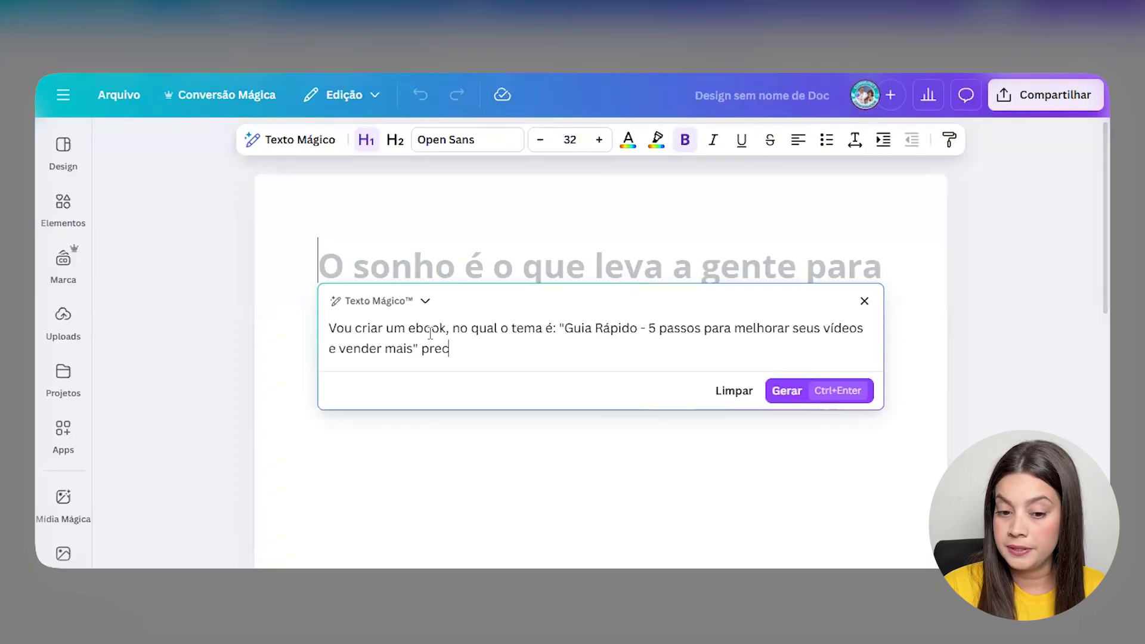
type("iso que você me de em")
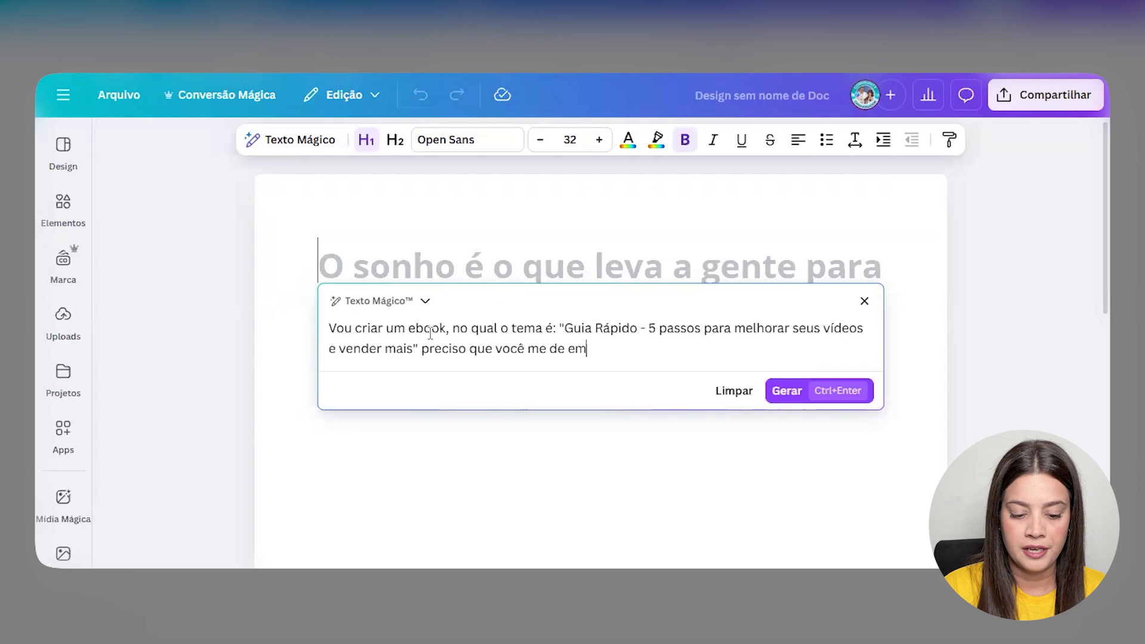
type(" formato de lista")
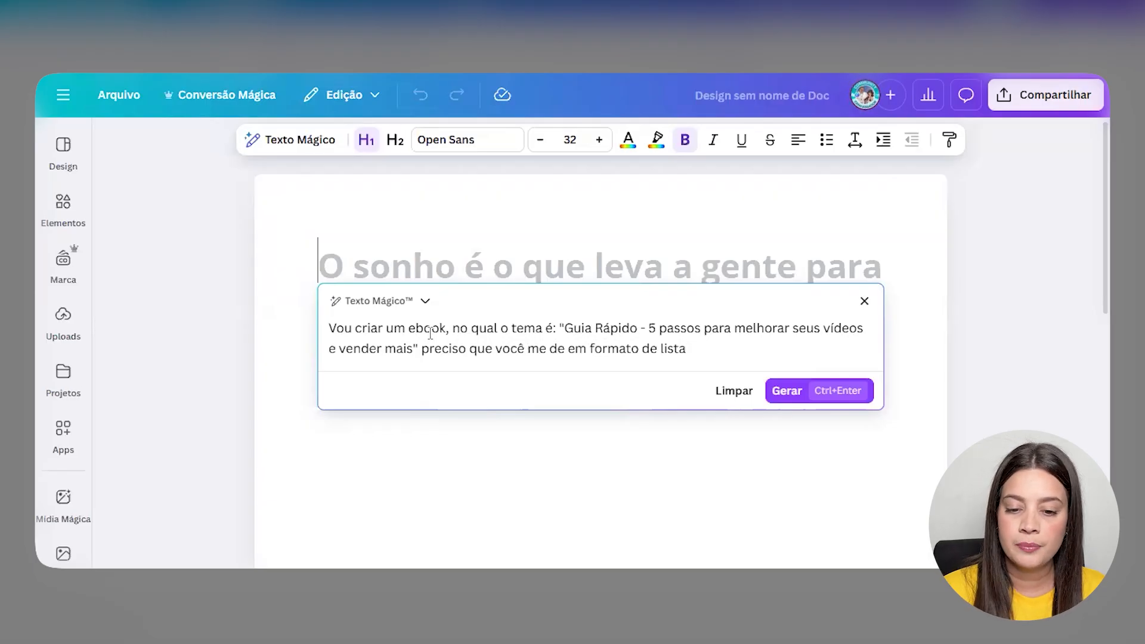
type("o")
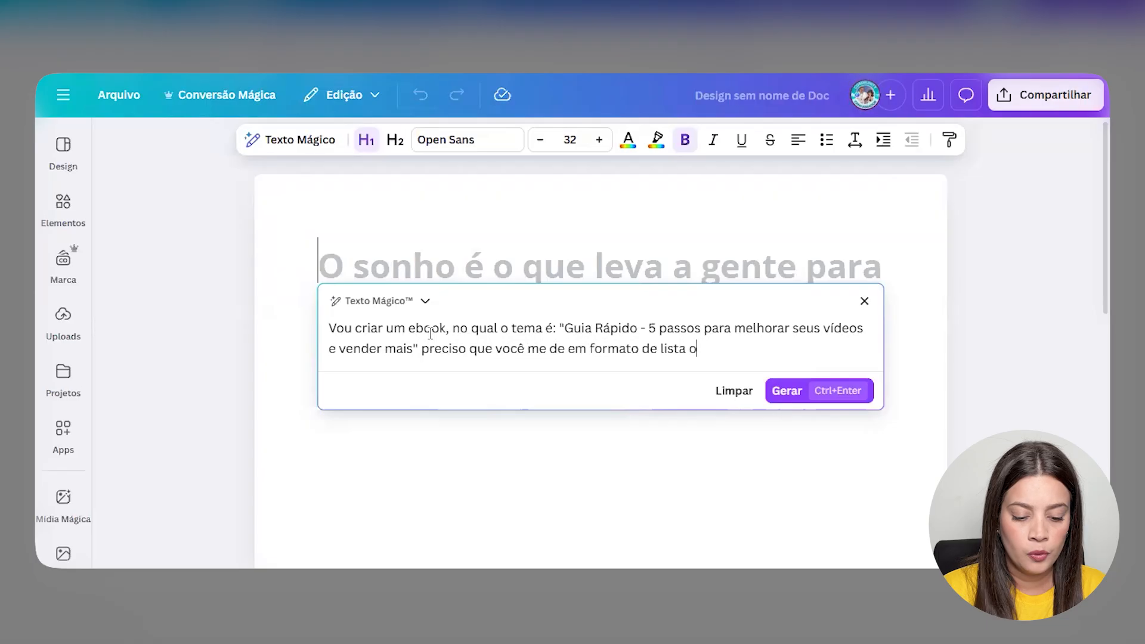
type("s 5 melhores p")
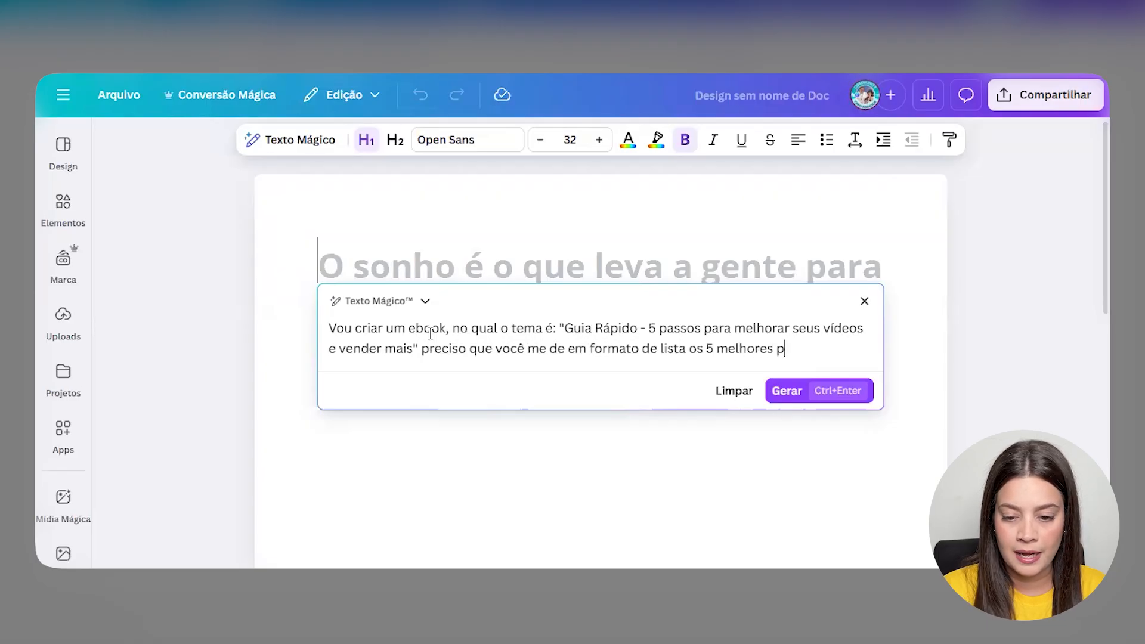
type("assos para que isso acontec")
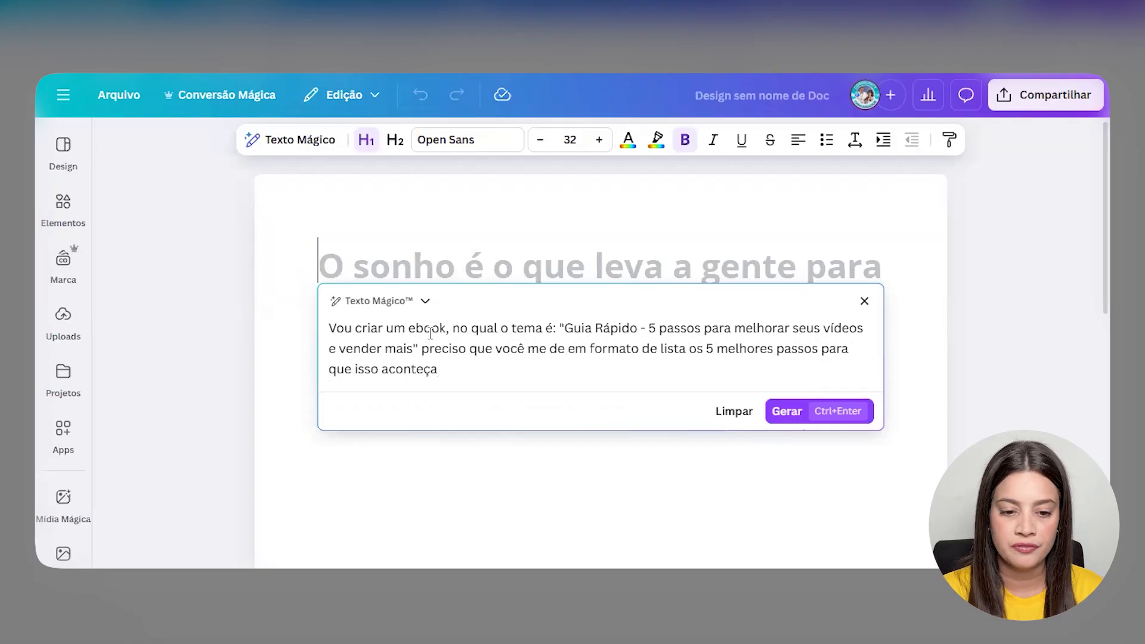
type("a e coloqu")
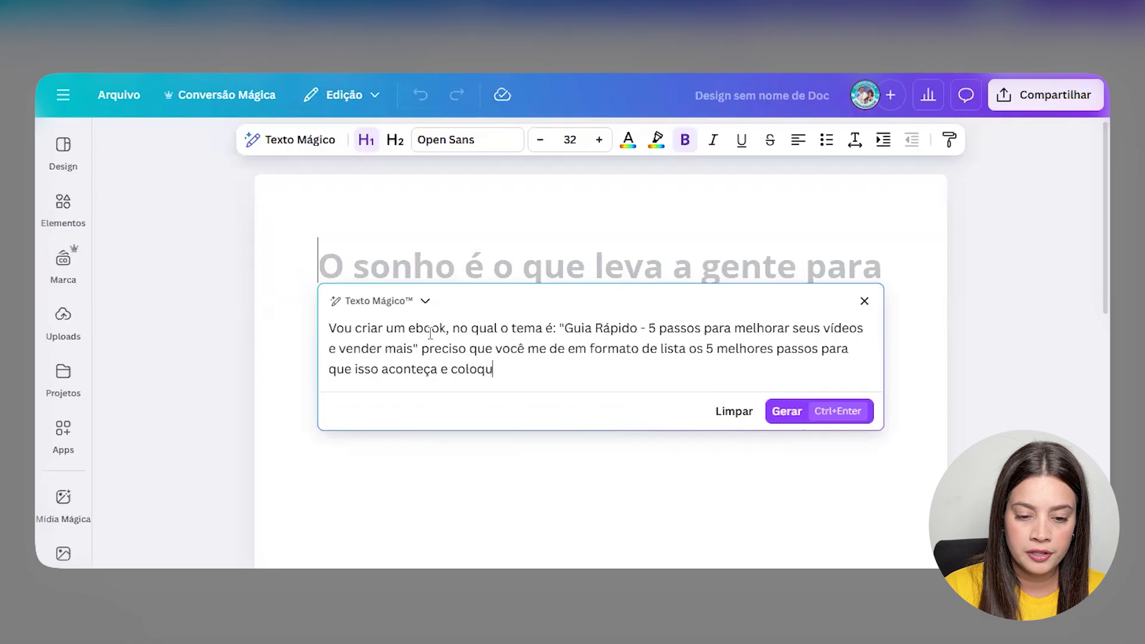
type("e uma breve de")
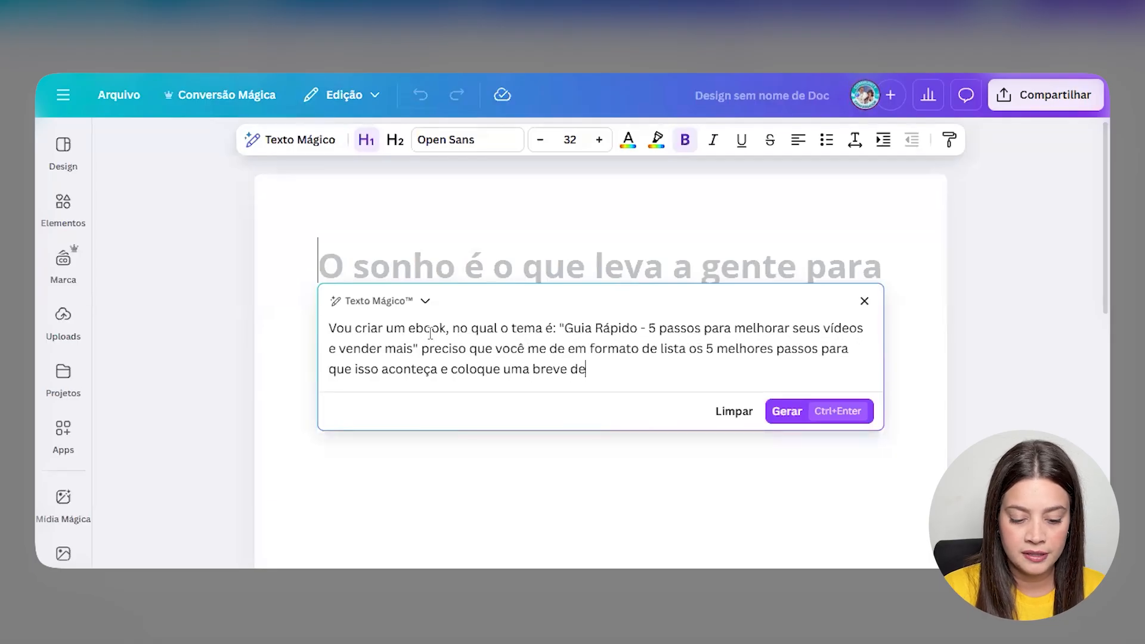
type("scrição em cda")
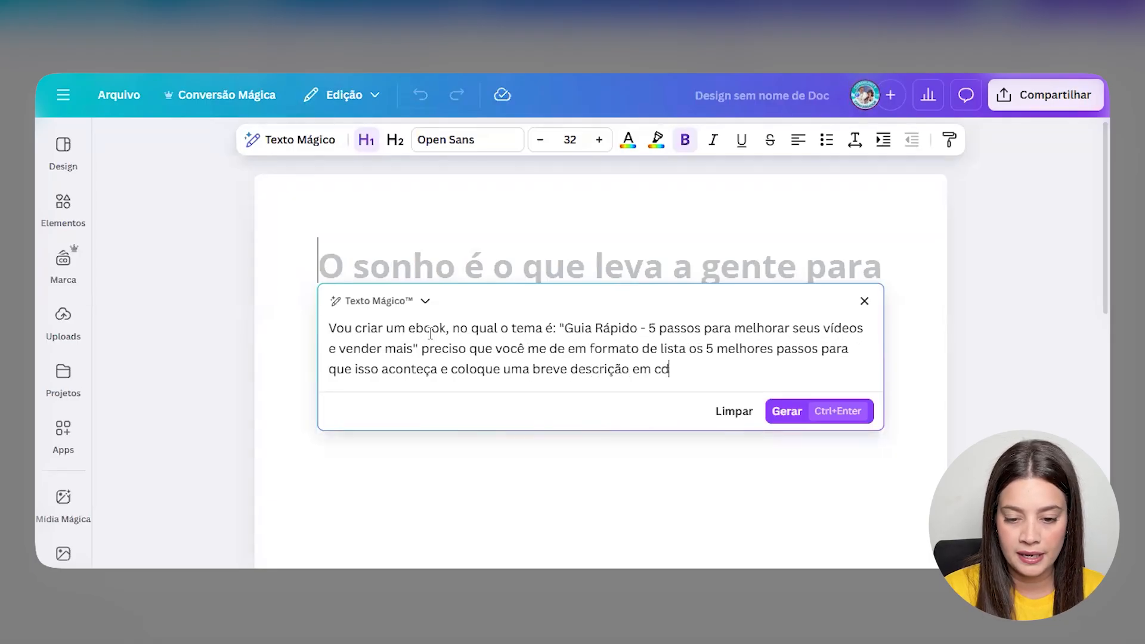
key("BackSpace")
key("BackSpace")
type("ada passo, na")
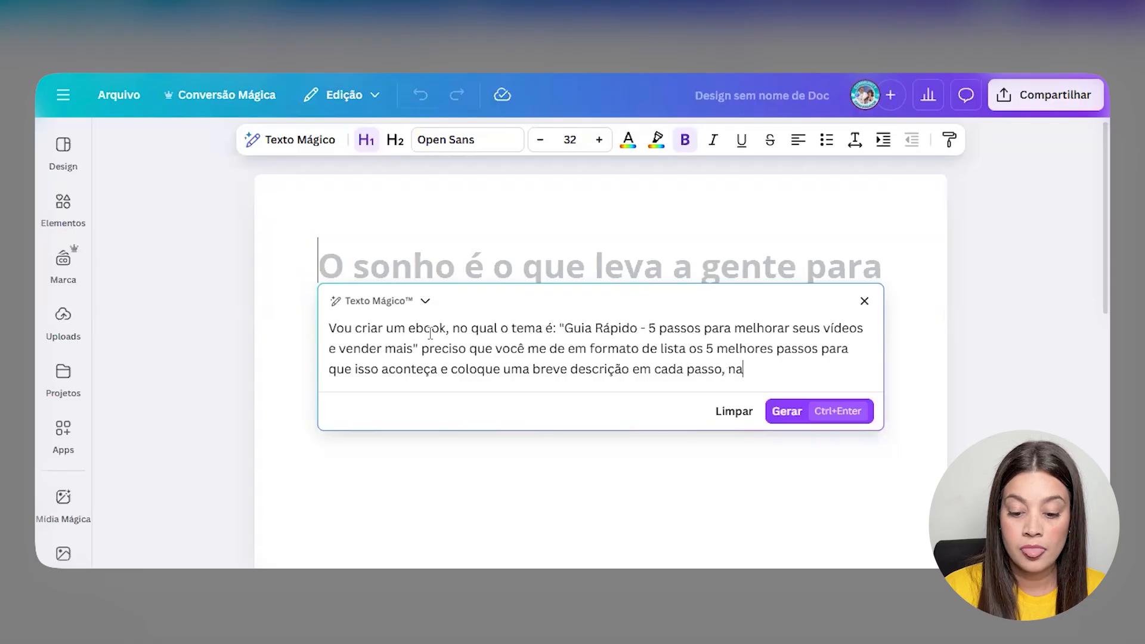
type("o muito longa")
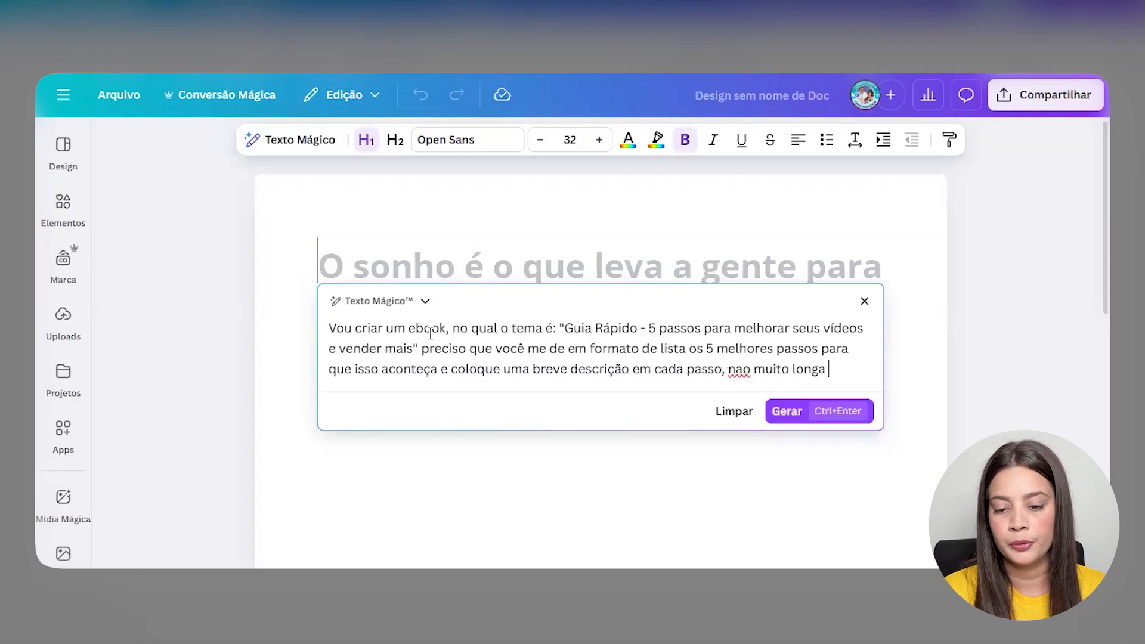
- Correct 'nao' to 'não' in the prompt
left_click(746, 373)
key("BackSpace")
type("ã")
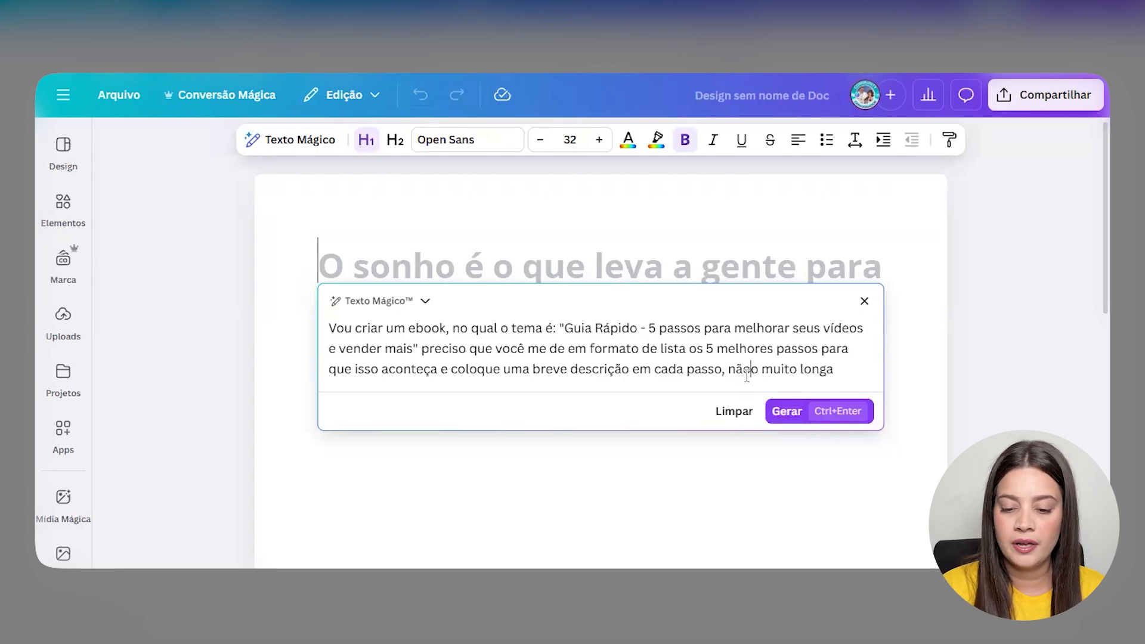
key("BackSpace")
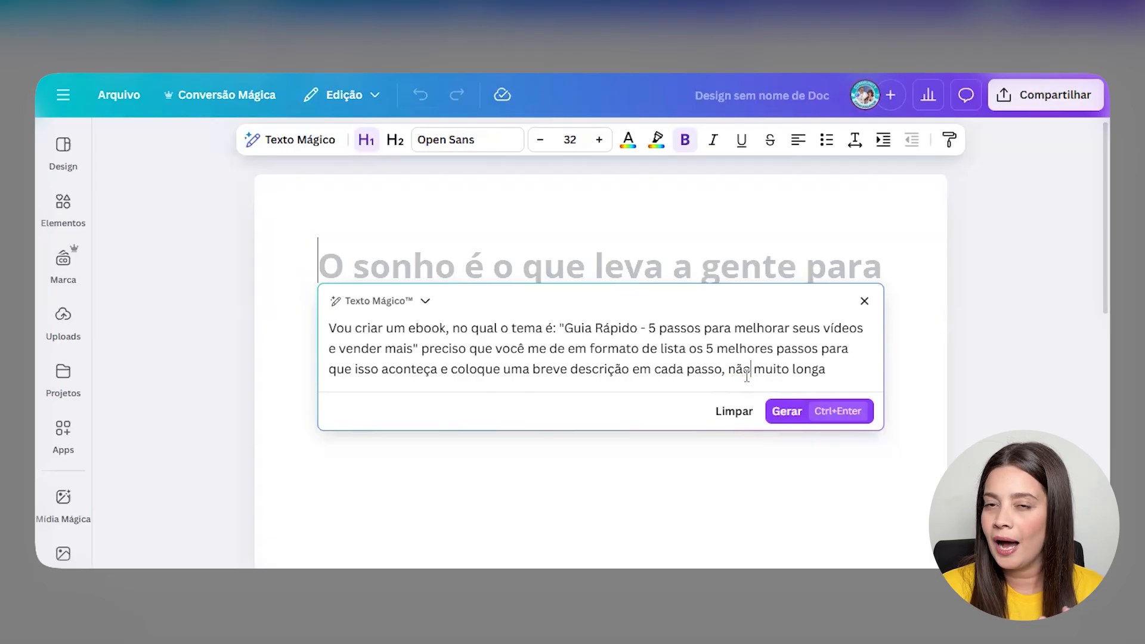
- Generate the five-step video guide, ending with CTAs and SEO, and insert it into the Doc
left_click(792, 410)
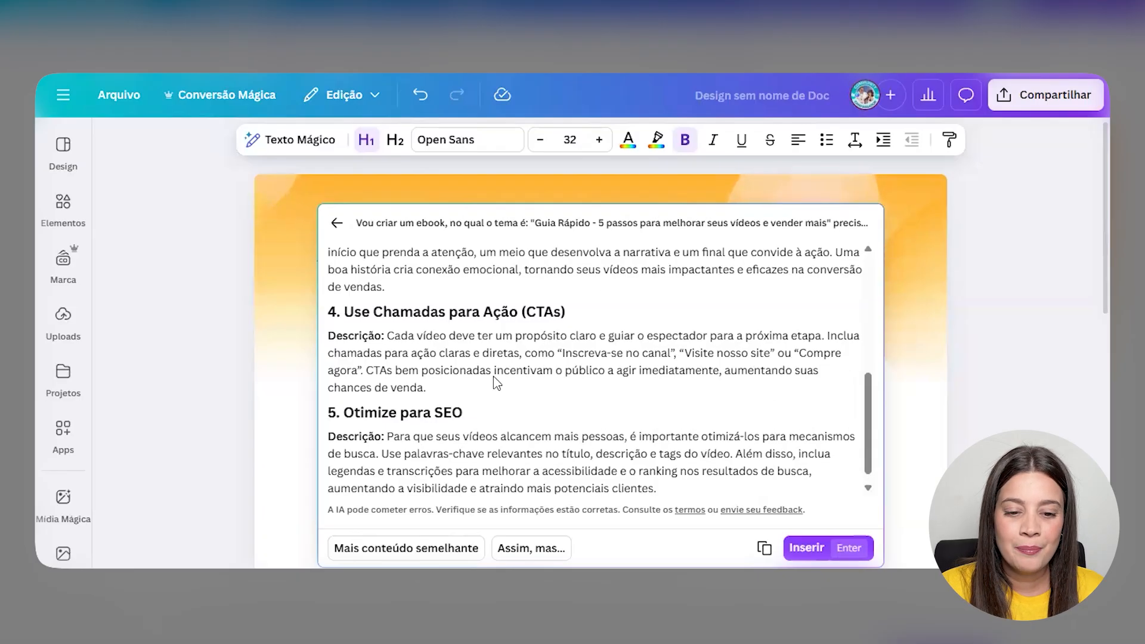
scroll(442, 349, "up", 10)
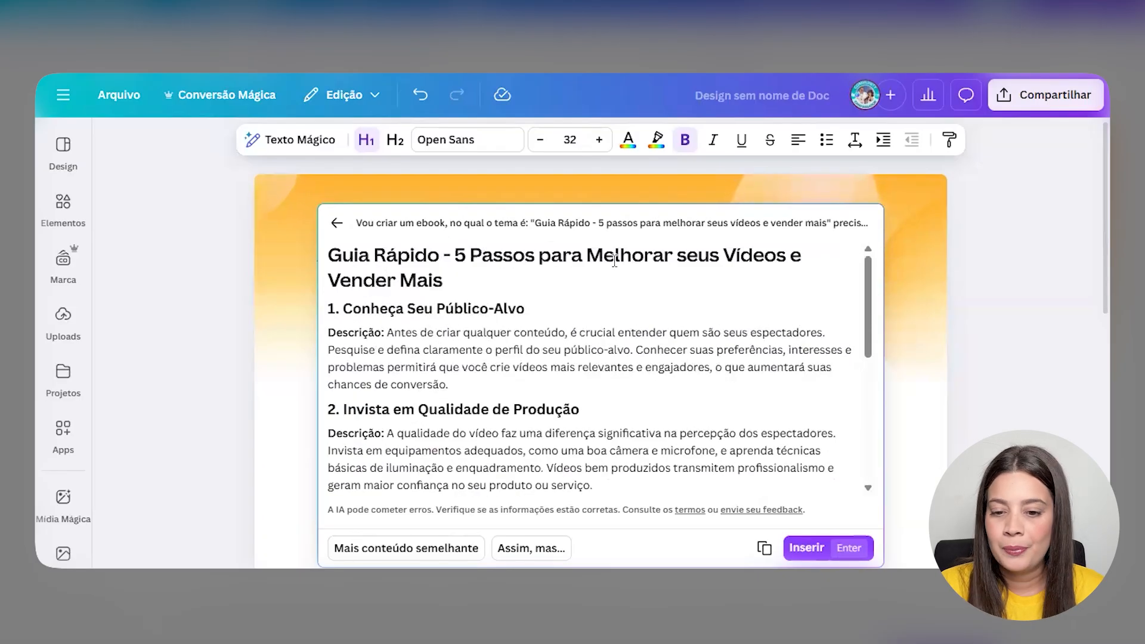
left_click_drag(328, 308, 539, 325)
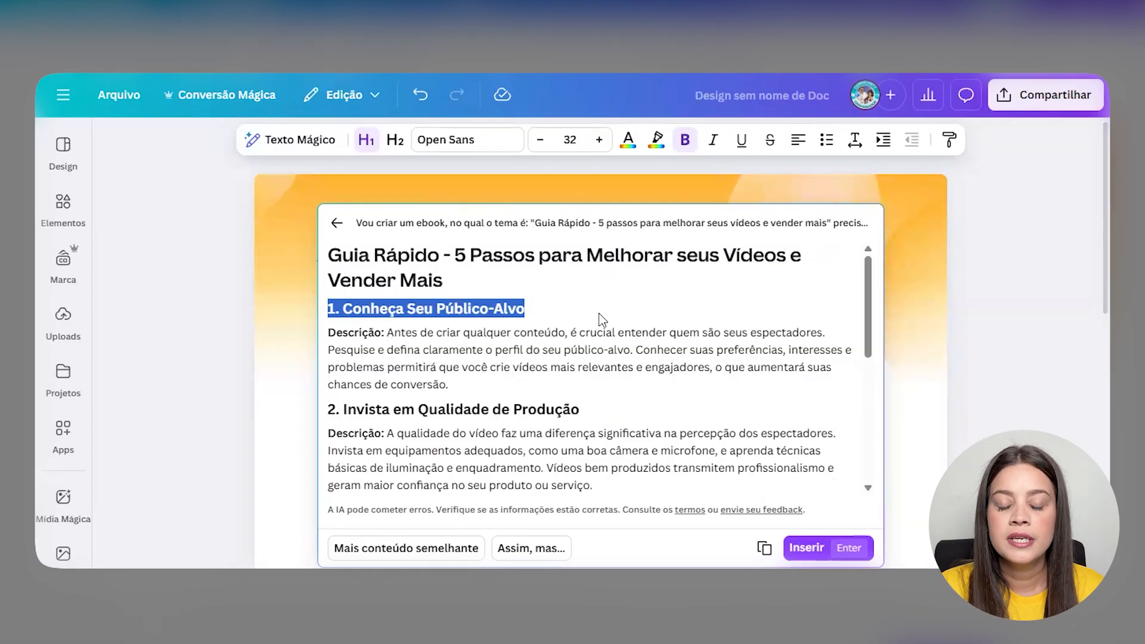
scroll(599, 313, "down", 5)
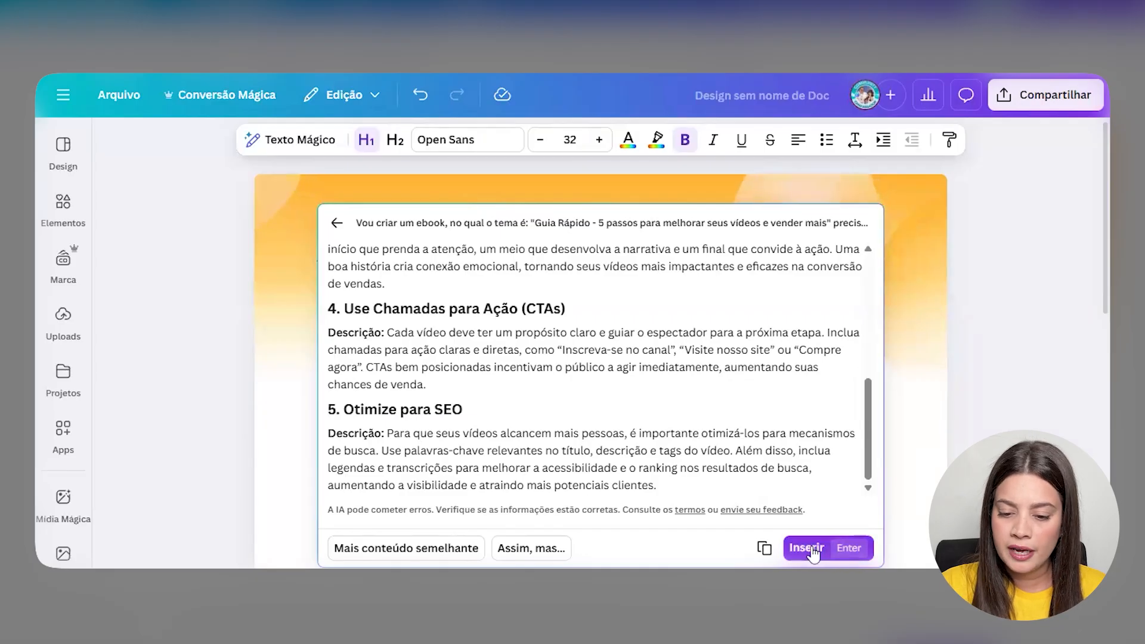
left_click(853, 561)
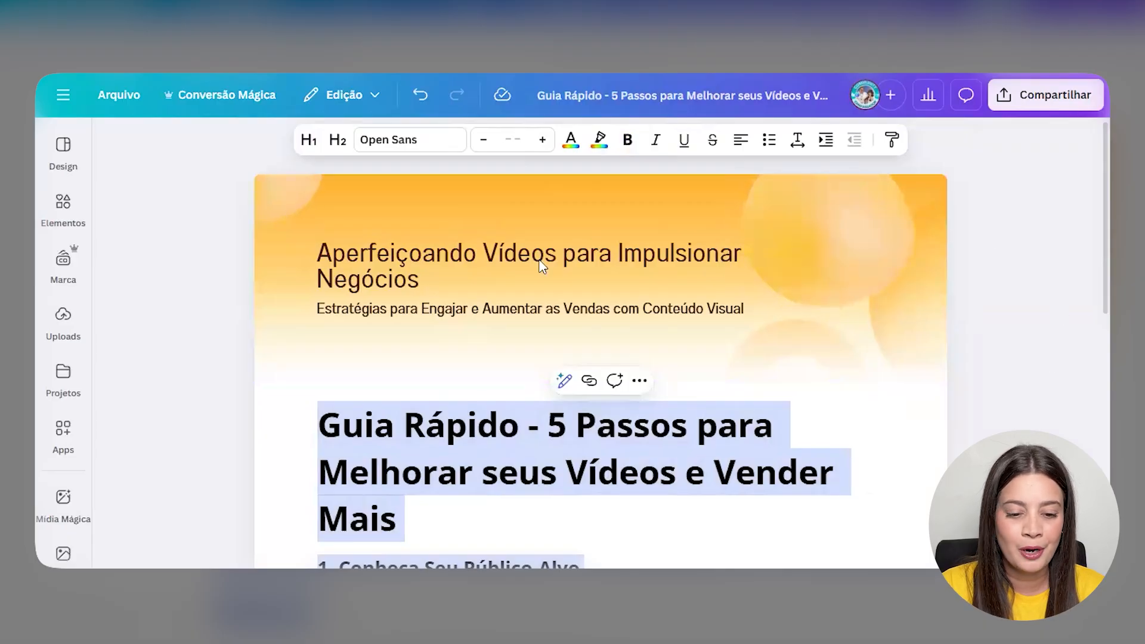
scroll(542, 266, "down", 3)
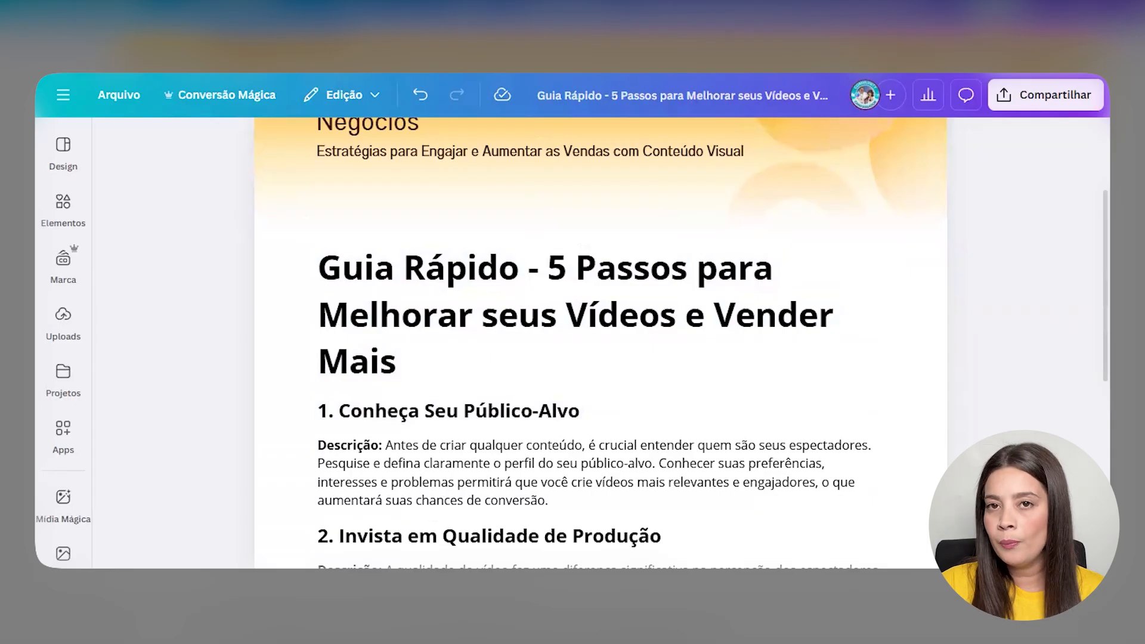
- On the ebook's page 3, change the CAPÍTULO 1 heading to 'PASSO 1:CONHEÇA SEU PÚBLICO-ALVO'
left_click(494, 21)
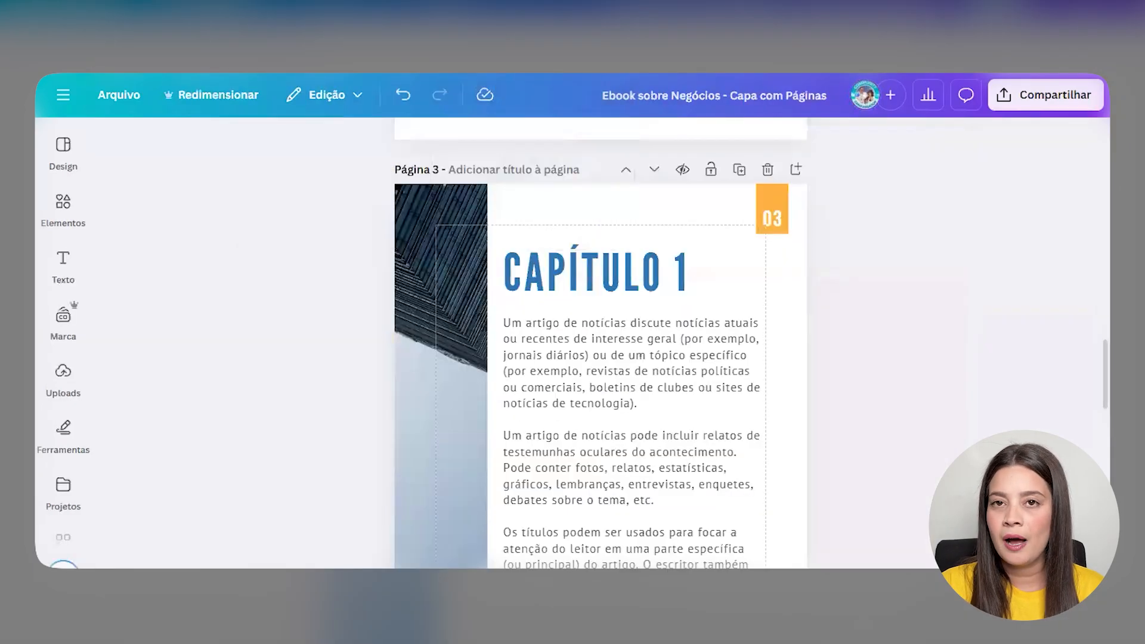
left_click(653, 264)
double_click(654, 264)
type("PASSO 1:")
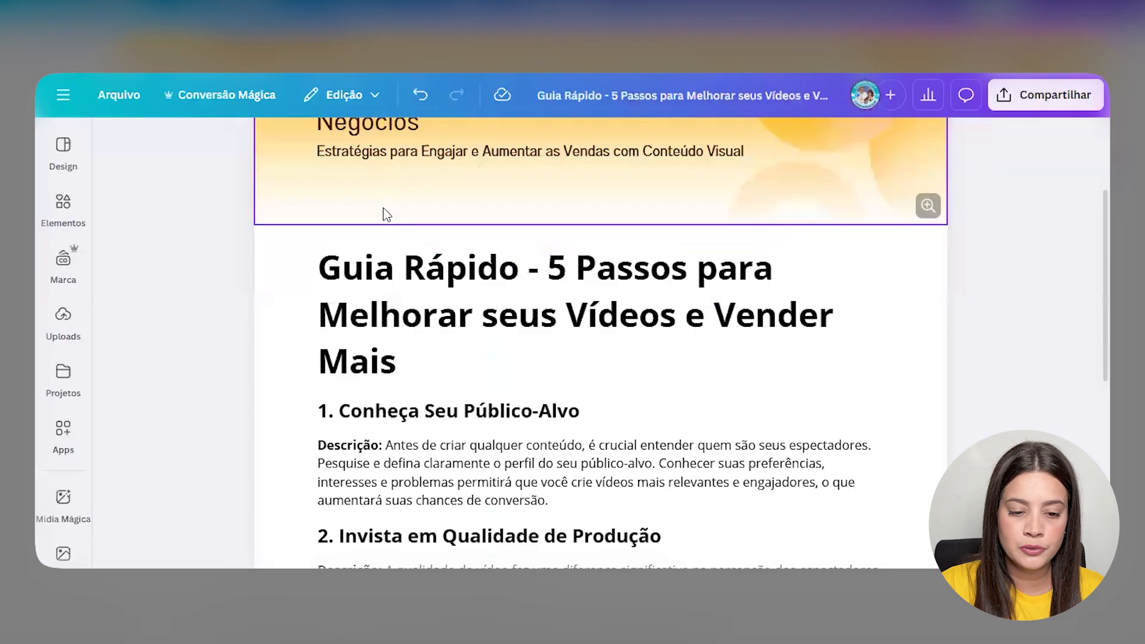
scroll(384, 215, "down", 2)
left_click(351, 332)
left_click_drag(578, 331, 338, 331)
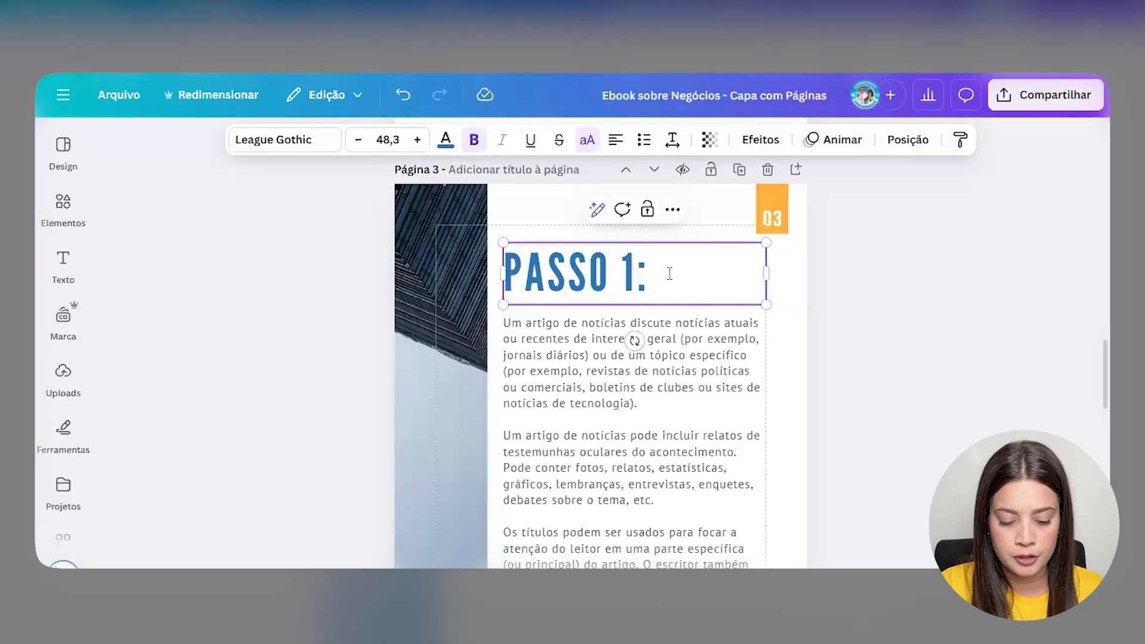
type("Conheça Seu Público-Alvo")
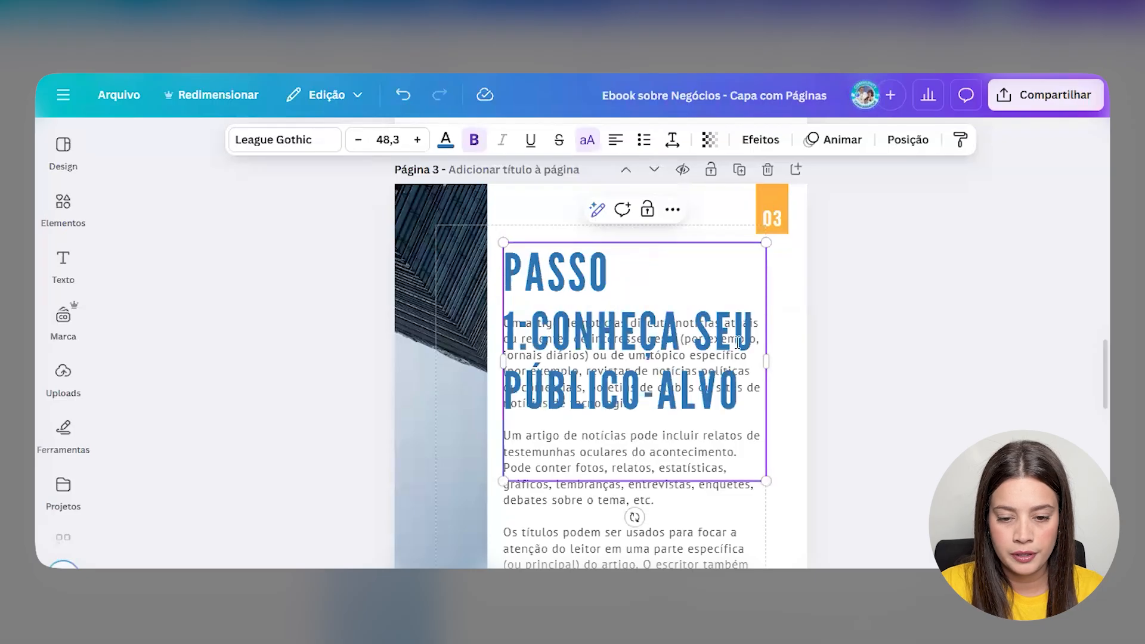
key("BackSpace")
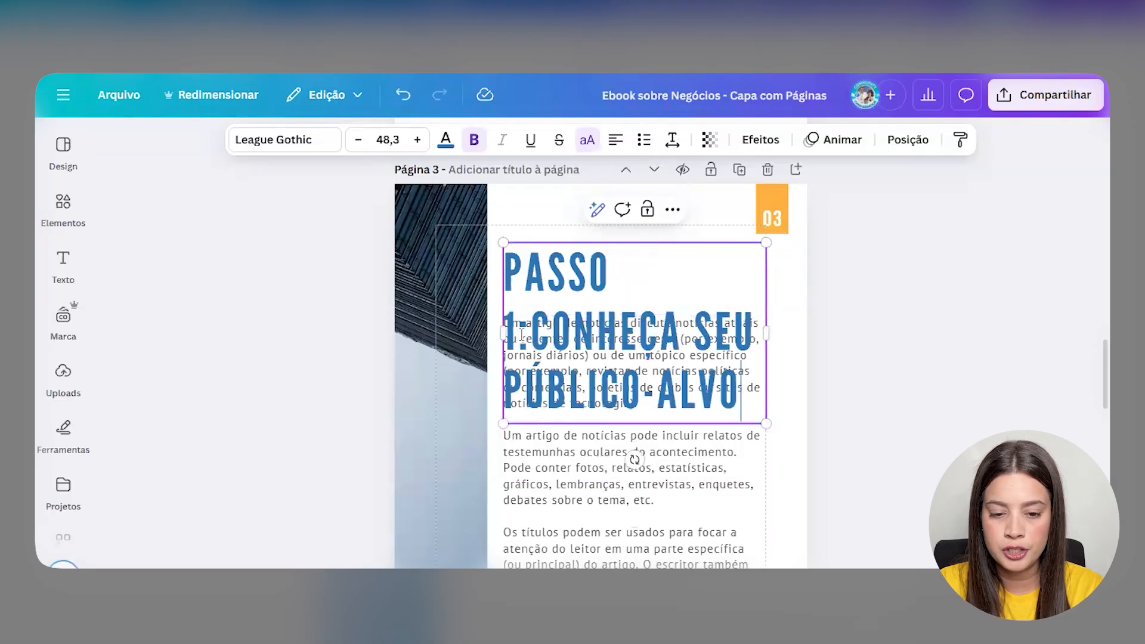
- Resize the heading to font size 29 on two lines, with tighter line spacing
left_click_drag(765, 332, 861, 303)
left_click_drag(861, 363, 718, 315)
mouse_move(592, 289)
left_mouse_down()
mouse_move(578, 279)
mouse_move(589, 277)
left_mouse_up()
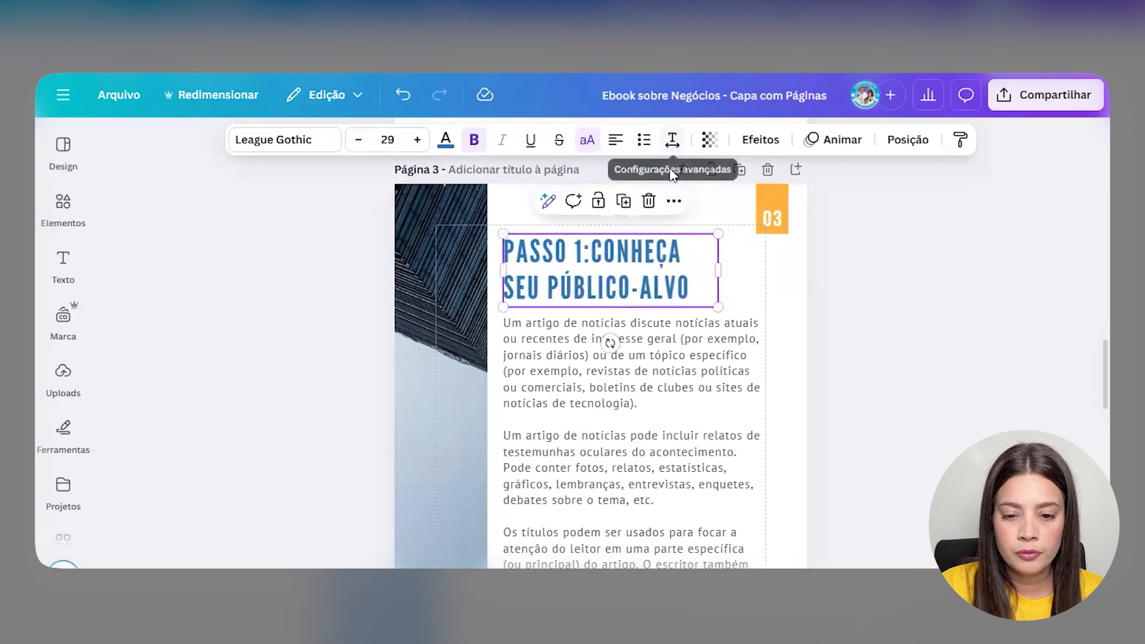
left_click(674, 136)
left_click_drag(639, 262, 623, 263)
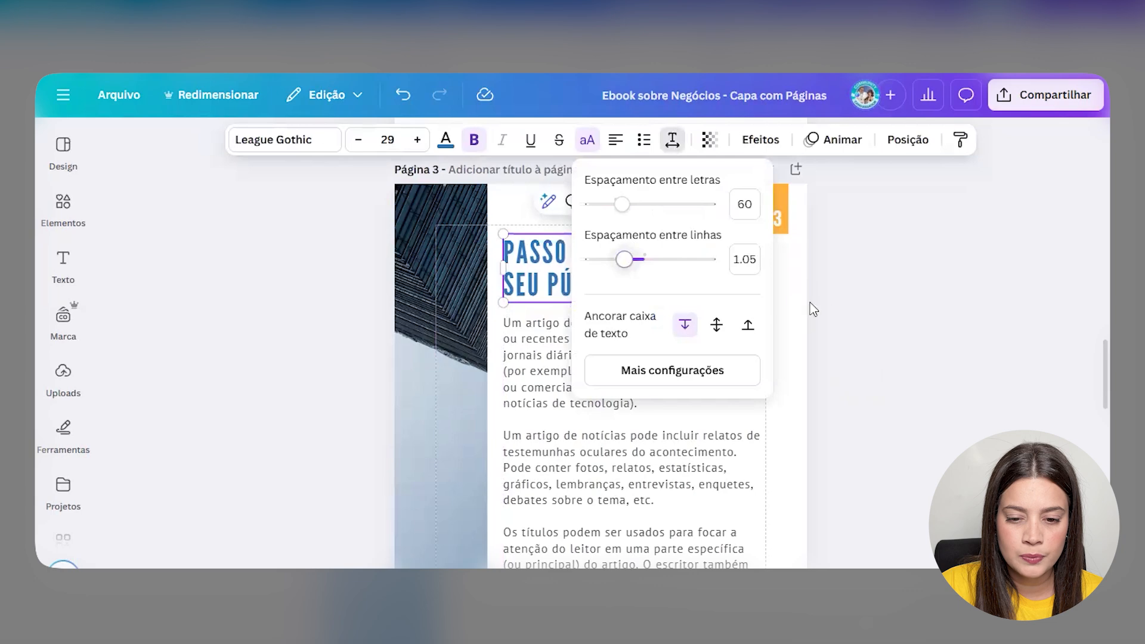
left_click(843, 303)
left_click(943, 272)
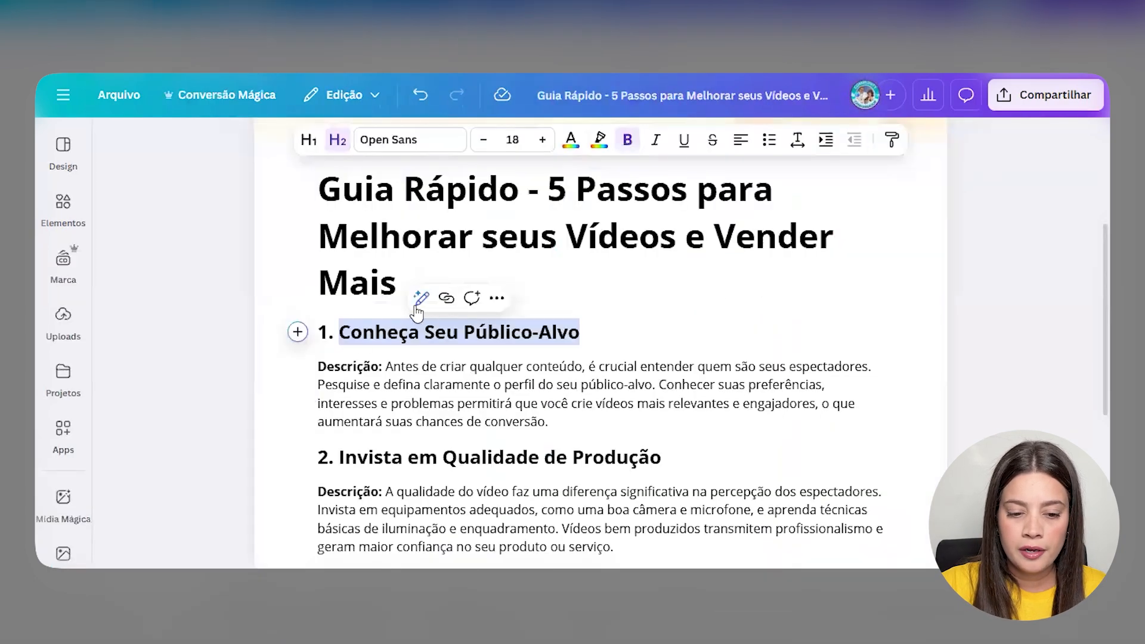
- Paste the section 1 description from the Doc over page 3's placeholder body text
left_click_drag(387, 365, 668, 422)
key("ctrl+c")
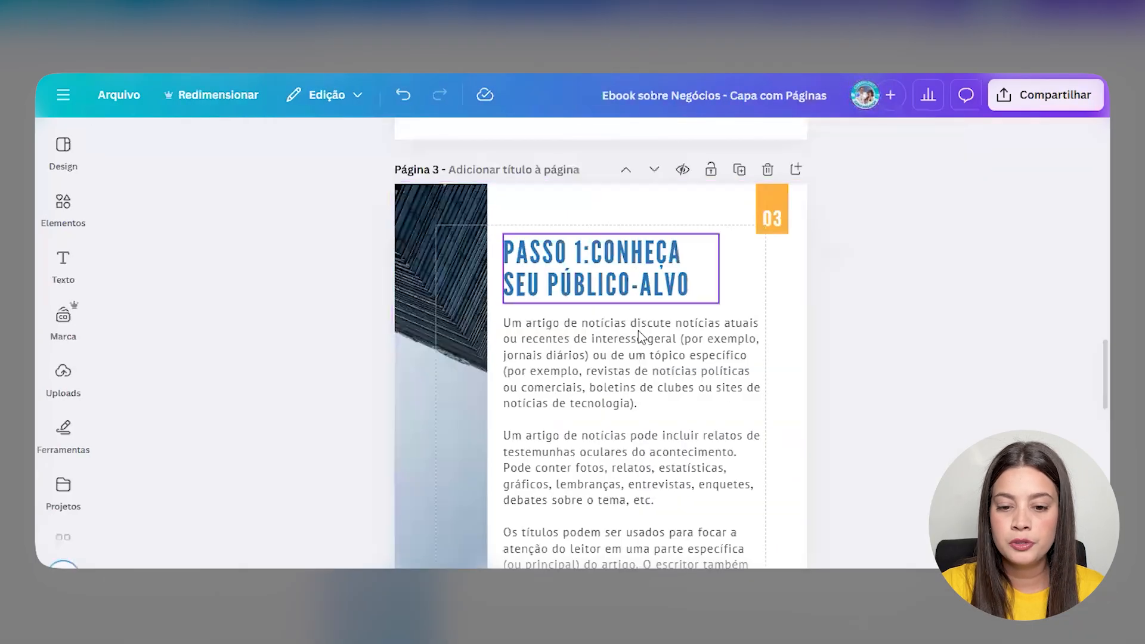
left_click(639, 337)
key("ctrl+a")
key("ctrl+v")
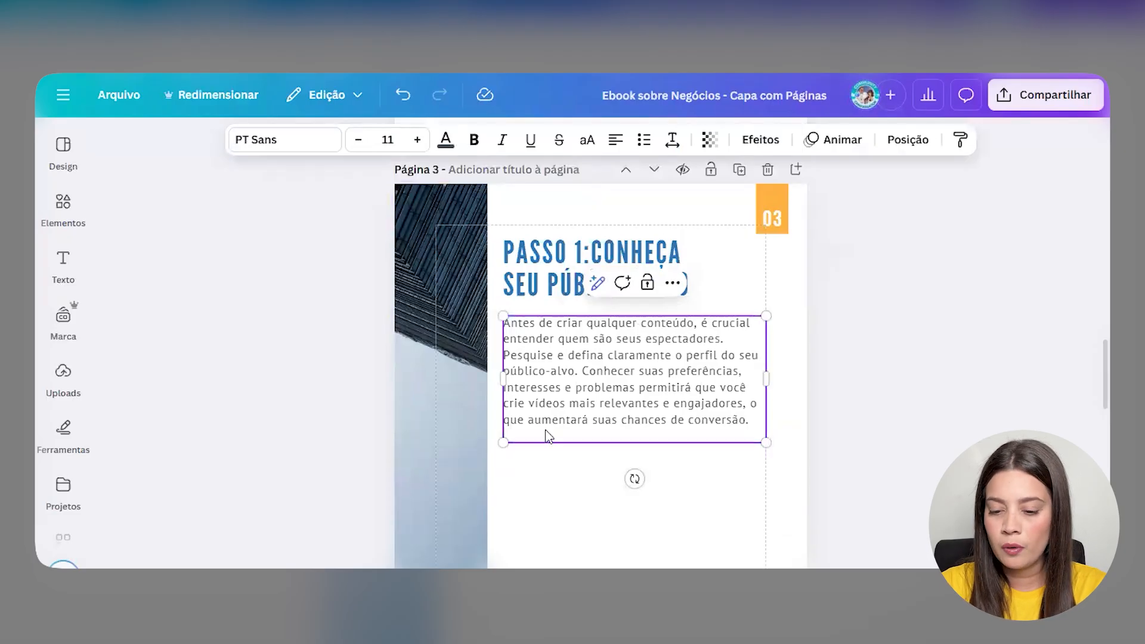
mouse_move(766, 374)
left_mouse_down()
mouse_move(747, 379)
mouse_move(755, 370)
left_mouse_up()
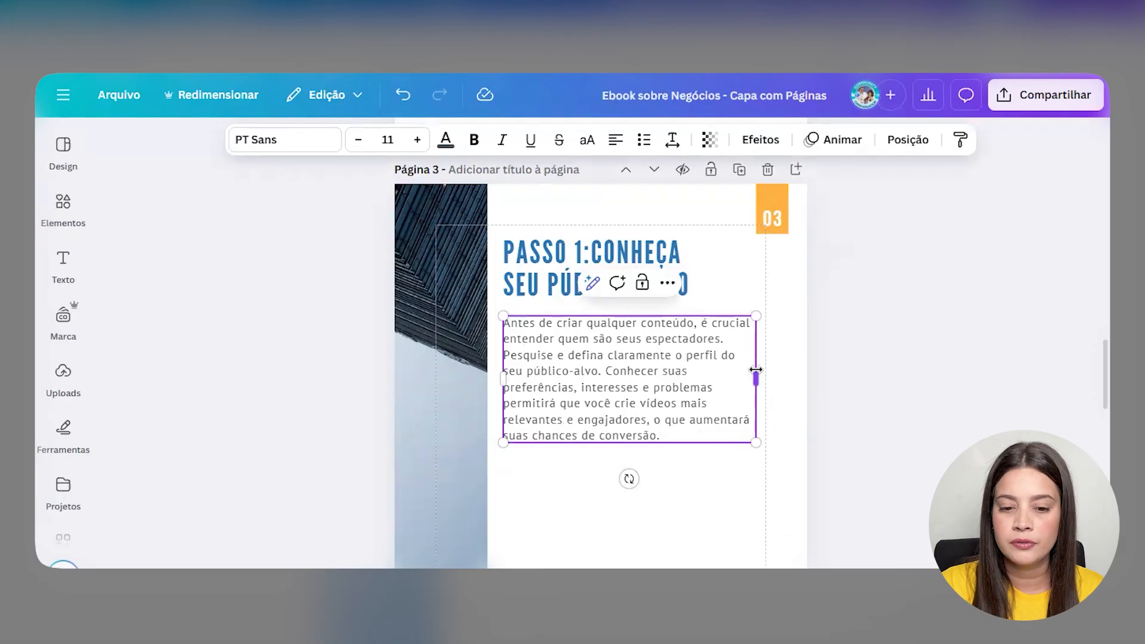
left_click(848, 353)
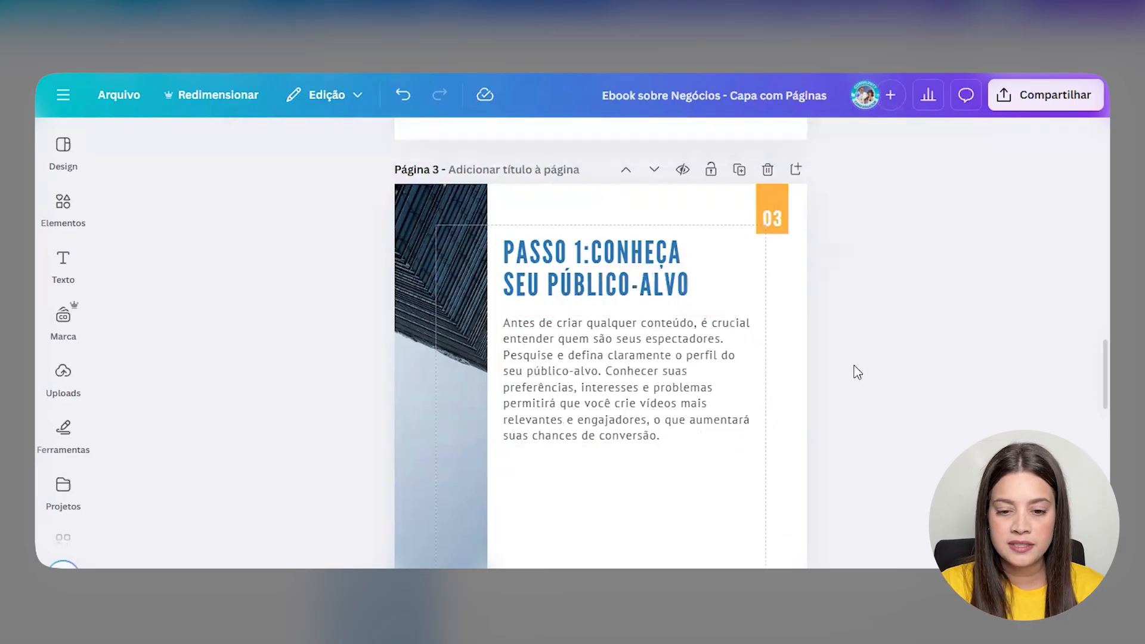
- Fine-tune the paragraph box width and break the description into two paragraphs before 'Conhecer'
scroll(613, 327, "down", 4)
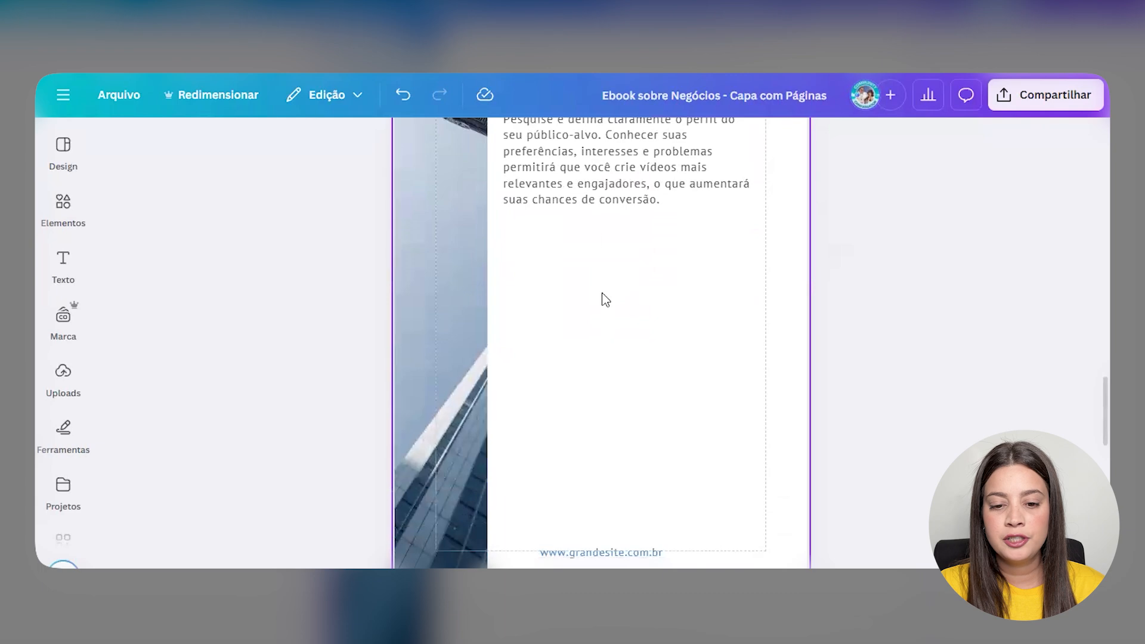
scroll(644, 303, "up", 3)
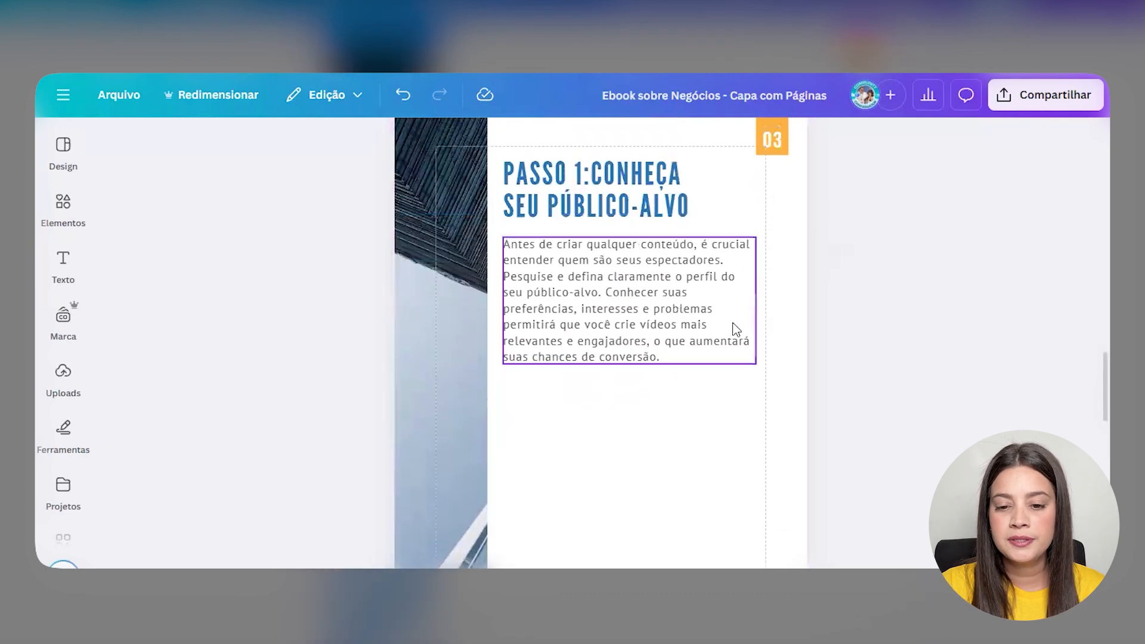
left_click(754, 298)
left_click_drag(754, 299, 737, 302)
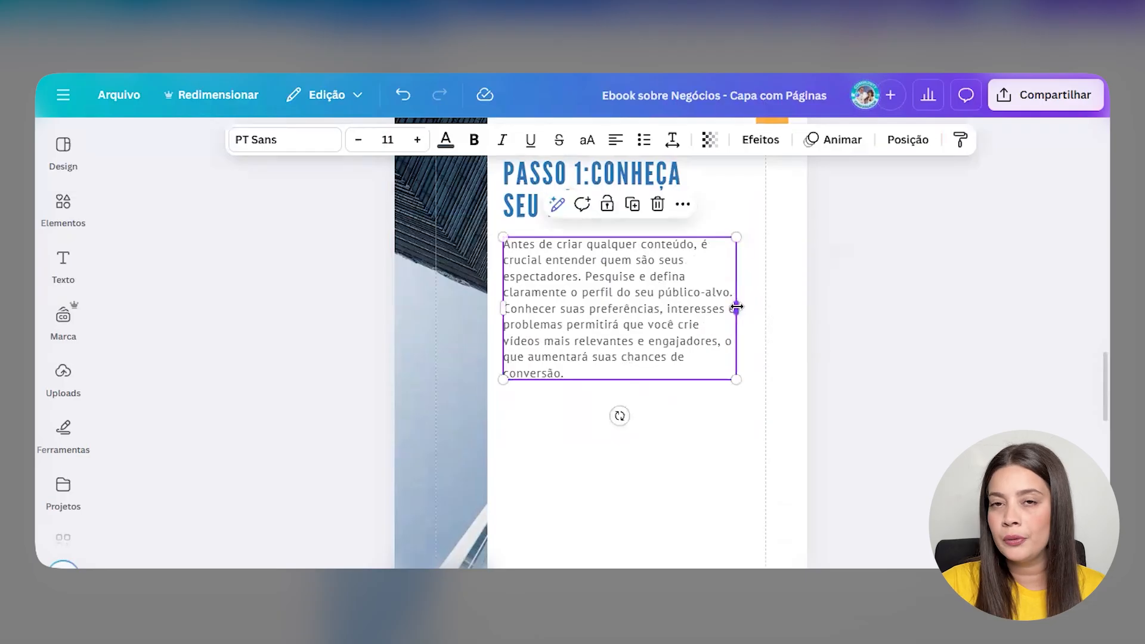
left_click(934, 329)
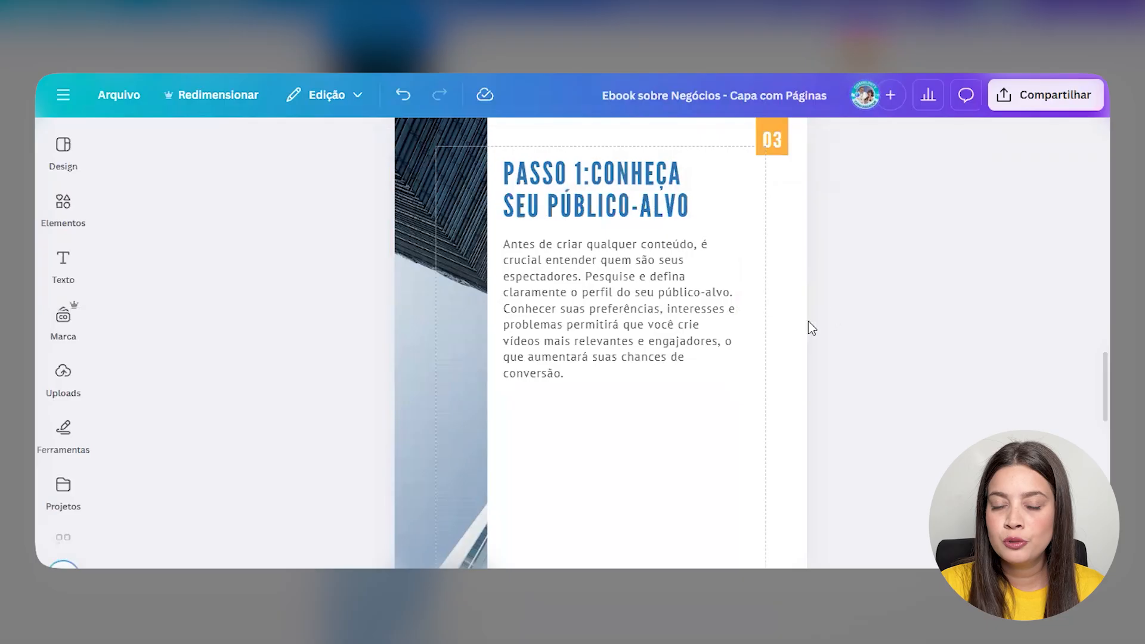
left_click(733, 294)
left_click_drag(740, 296, 740, 295)
key("Return")
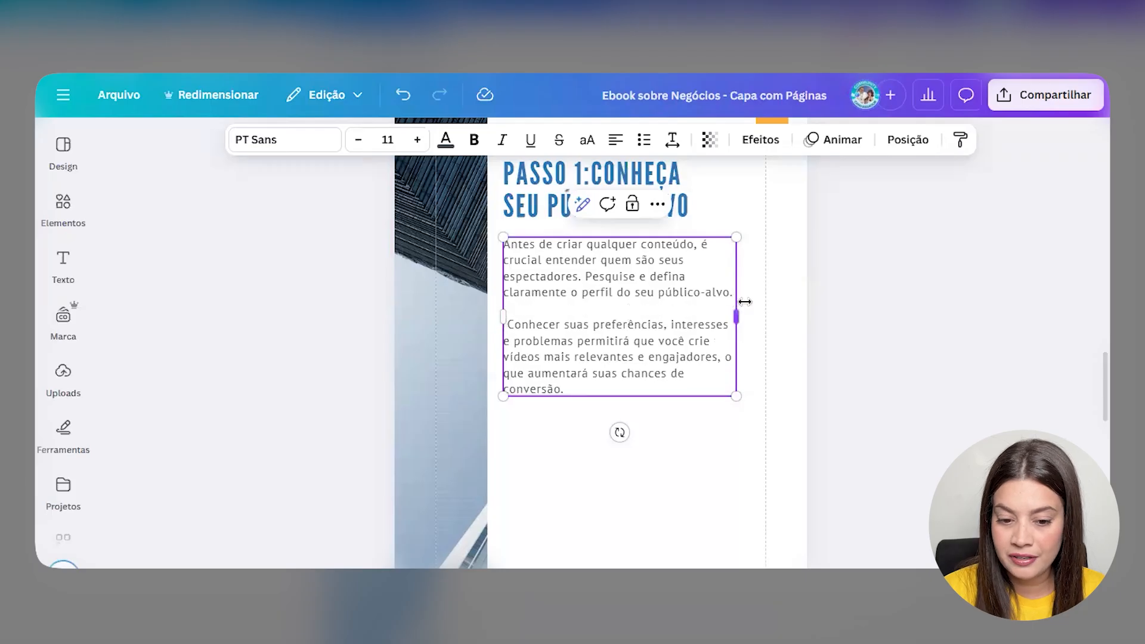
key("BackSpace")
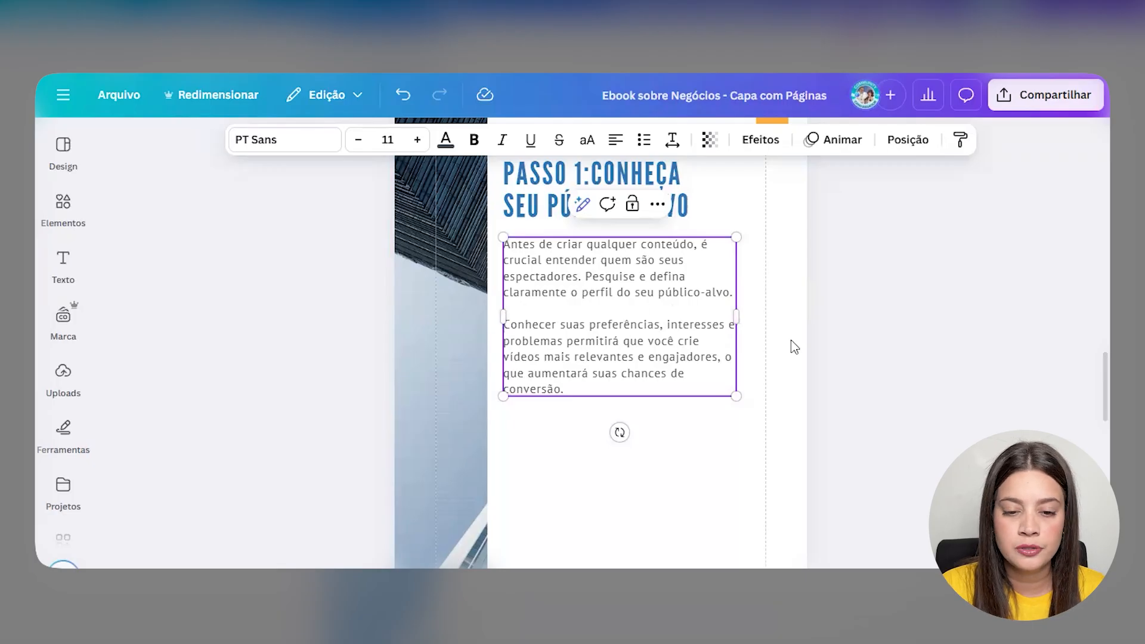
left_click(880, 325)
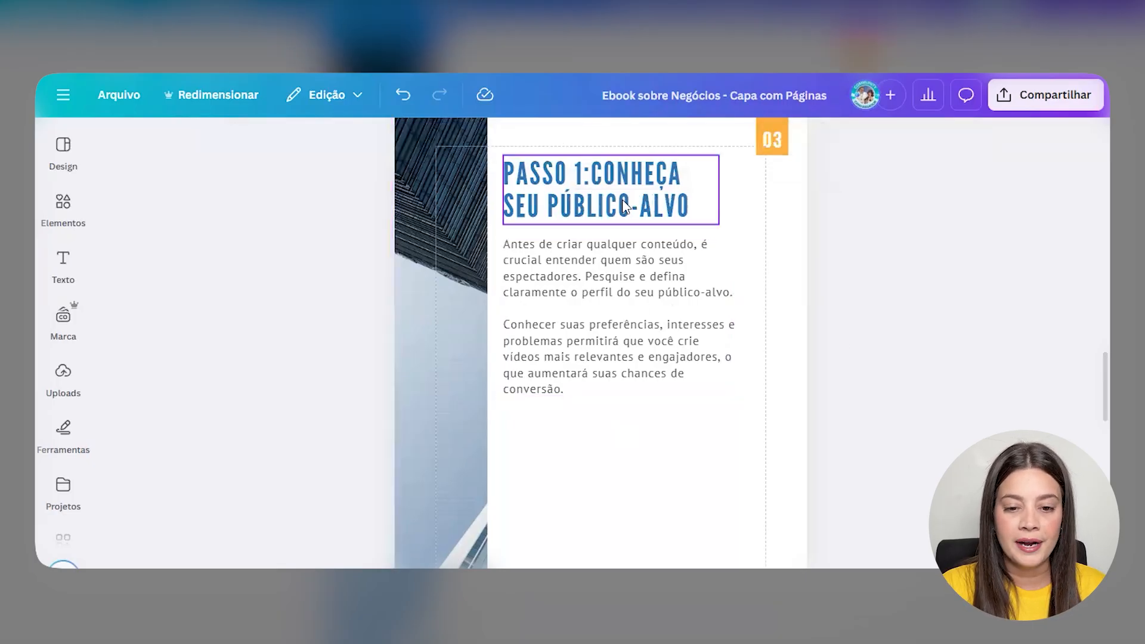
left_click_drag(765, 218, 657, 301)
- Duplicate the PASSO 1 heading and paragraph below it, renumbering the copy 'PASSO 2:'
left_click(647, 429)
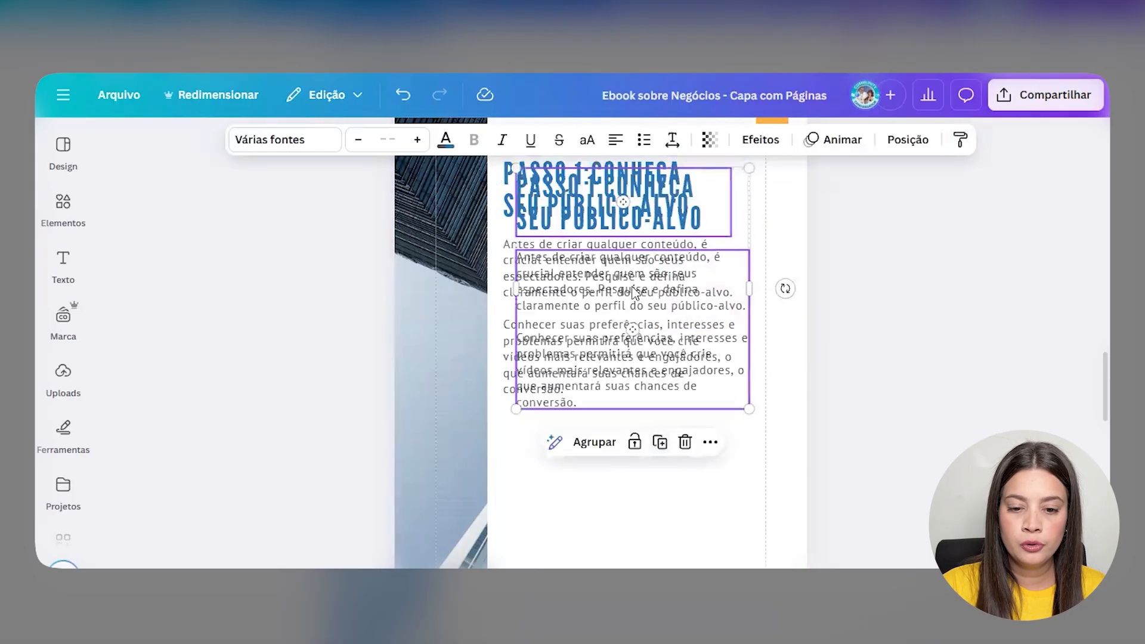
left_click_drag(659, 285, 647, 369)
scroll(656, 310, "down", 3)
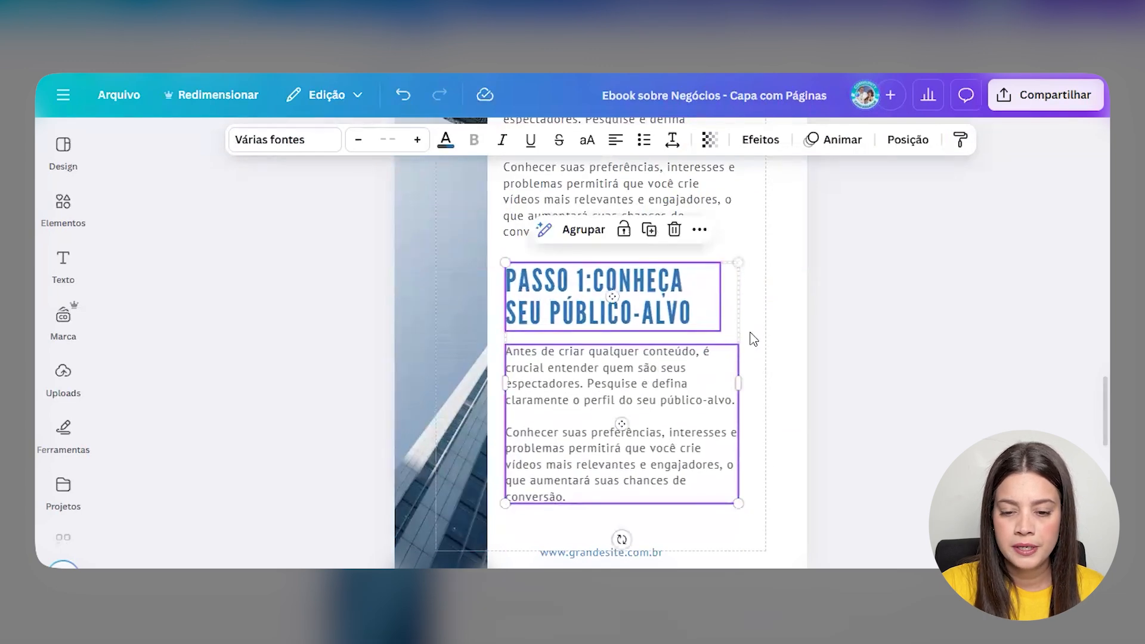
left_click(645, 291)
left_click(645, 291)
type("PASSO")
key("BackSpace")
type("SO 2")
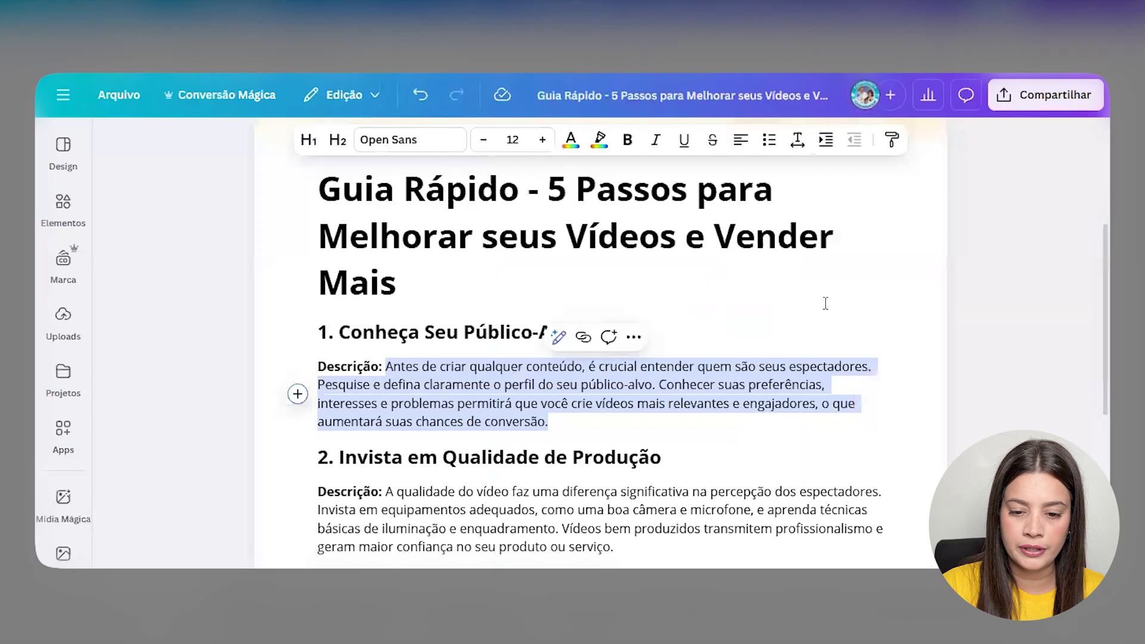
- Complete the heading as 'PASSO 2:INVISTA EM QUALIDADE DE PRODUÇÃO', widened to two lines
left_click(825, 303)
scroll(667, 381, "down", 1)
left_click_drag(508, 384, 666, 371)
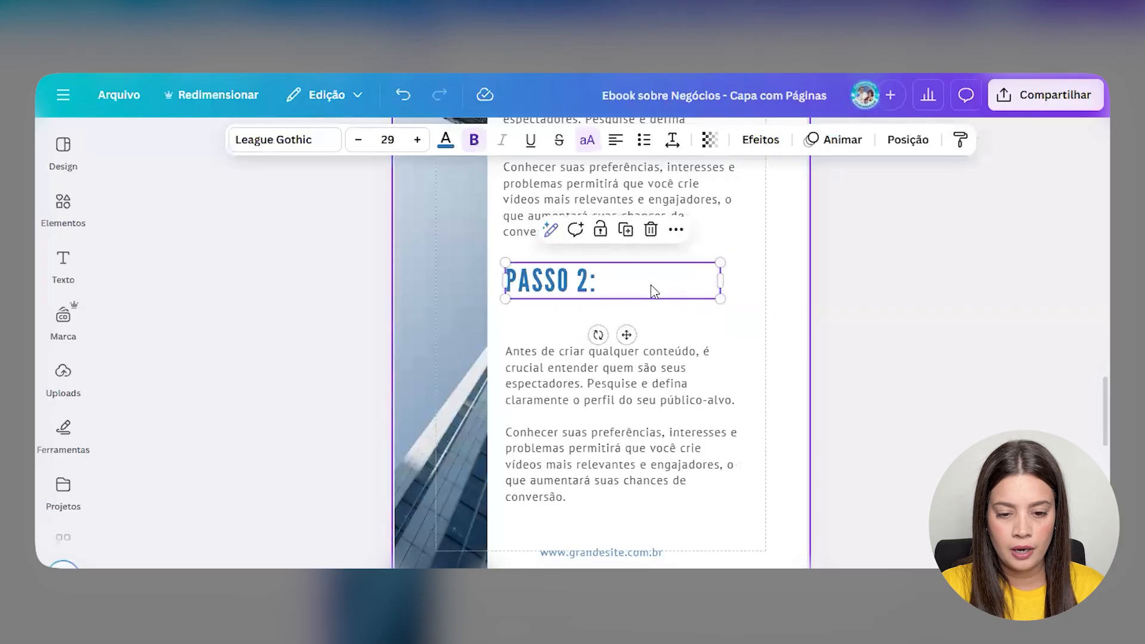
double_click(652, 285)
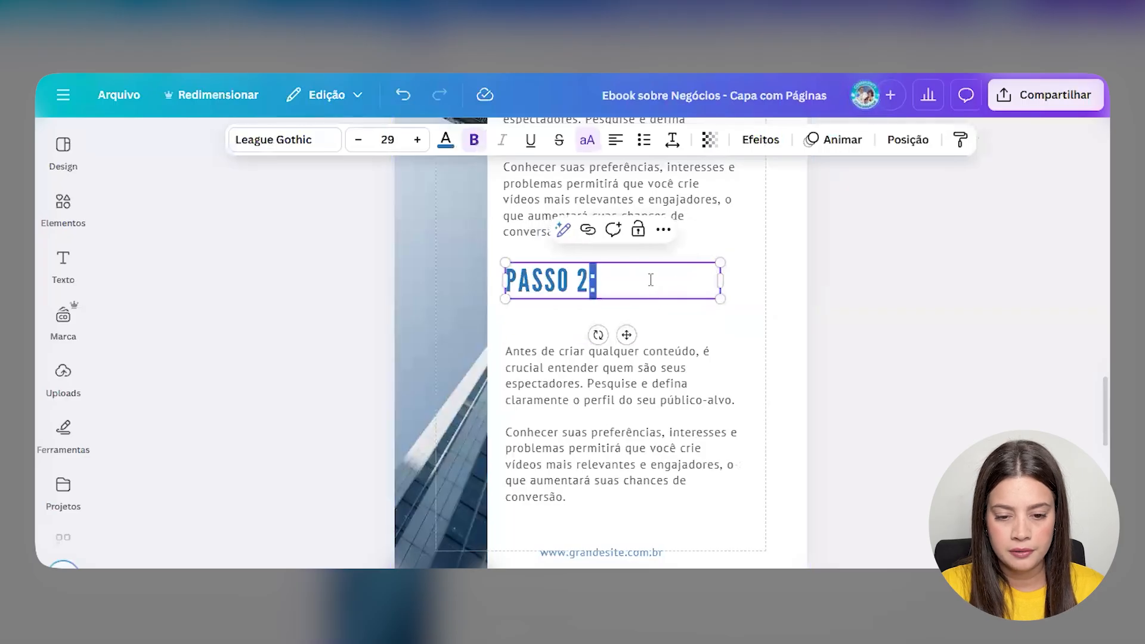
type("INVISTA EM QUALIDADE DE PRODUÇÃO")
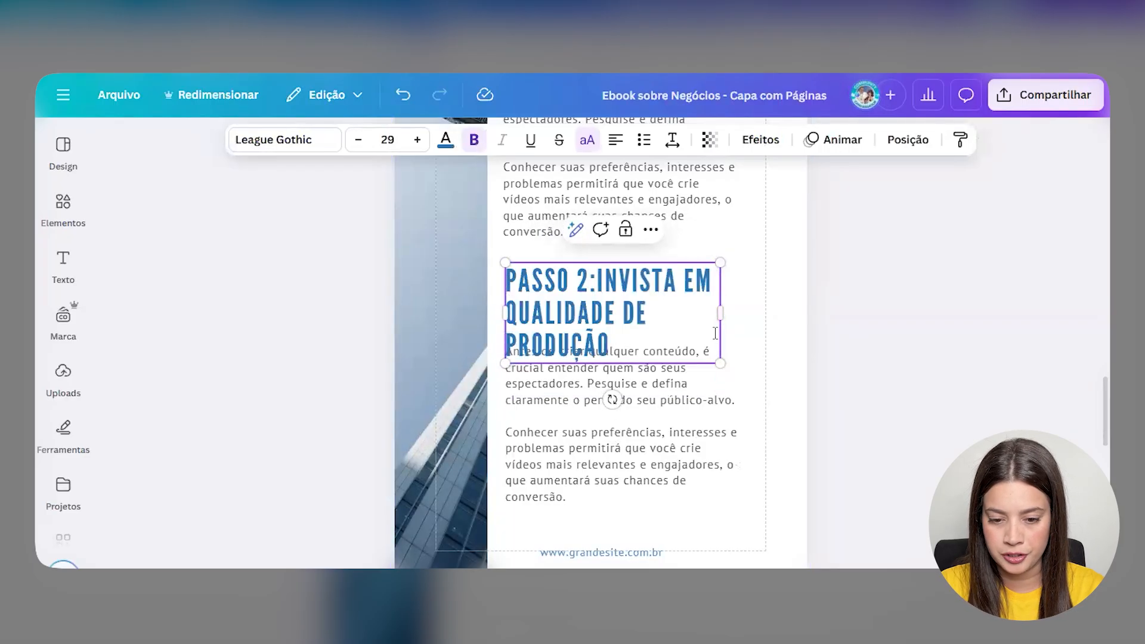
left_click_drag(720, 325, 788, 317)
left_click(892, 384)
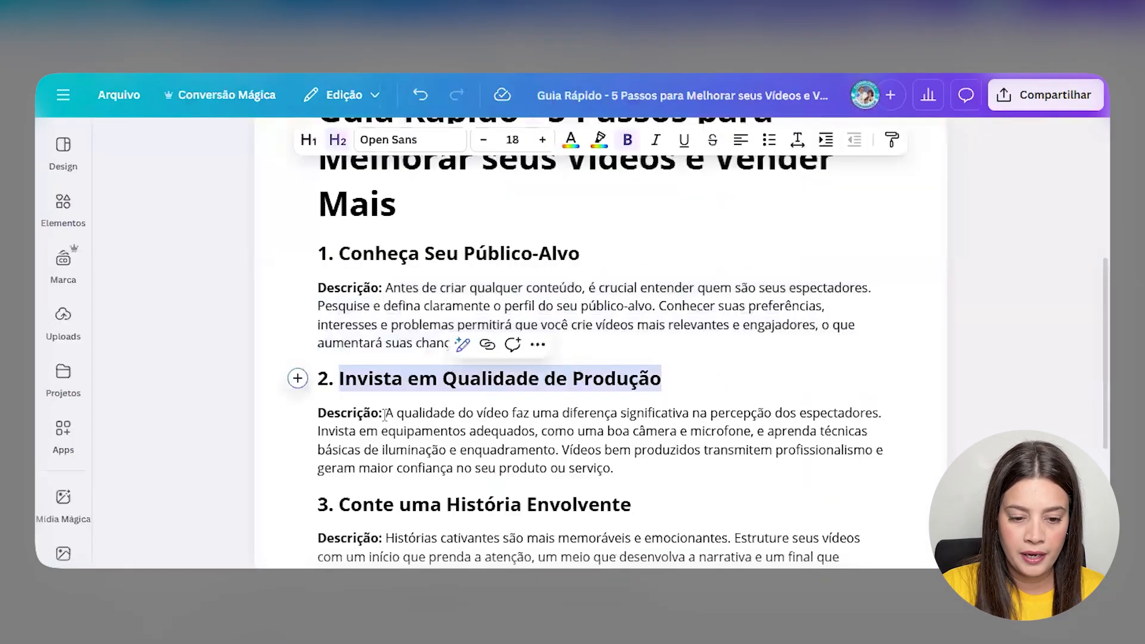
- Replace the copied paragraph with the section 2 description, breaking it before 'Vídeos'
left_click_drag(386, 413, 614, 468)
key("ctrl+c")
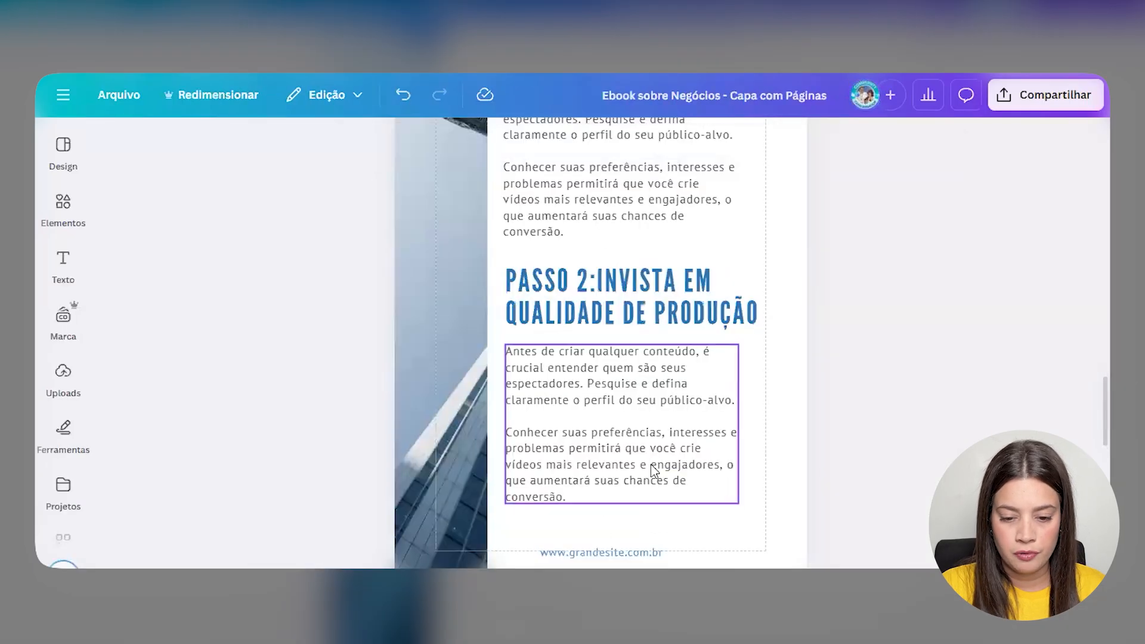
double_click(650, 463)
key("ctrl+v")
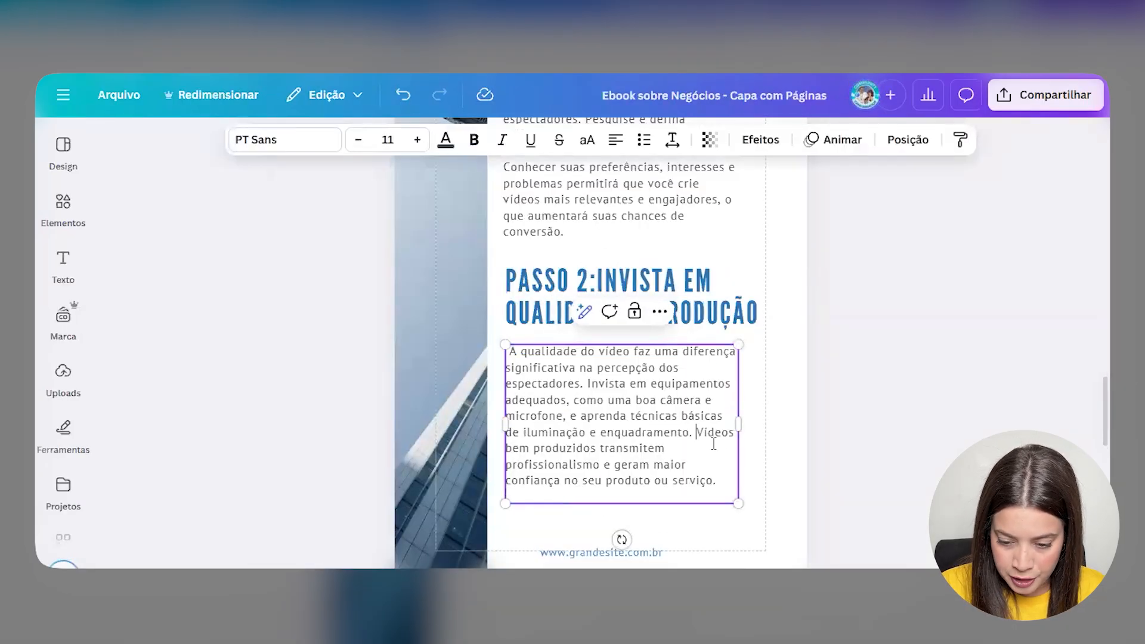
key("Return")
key("Return")
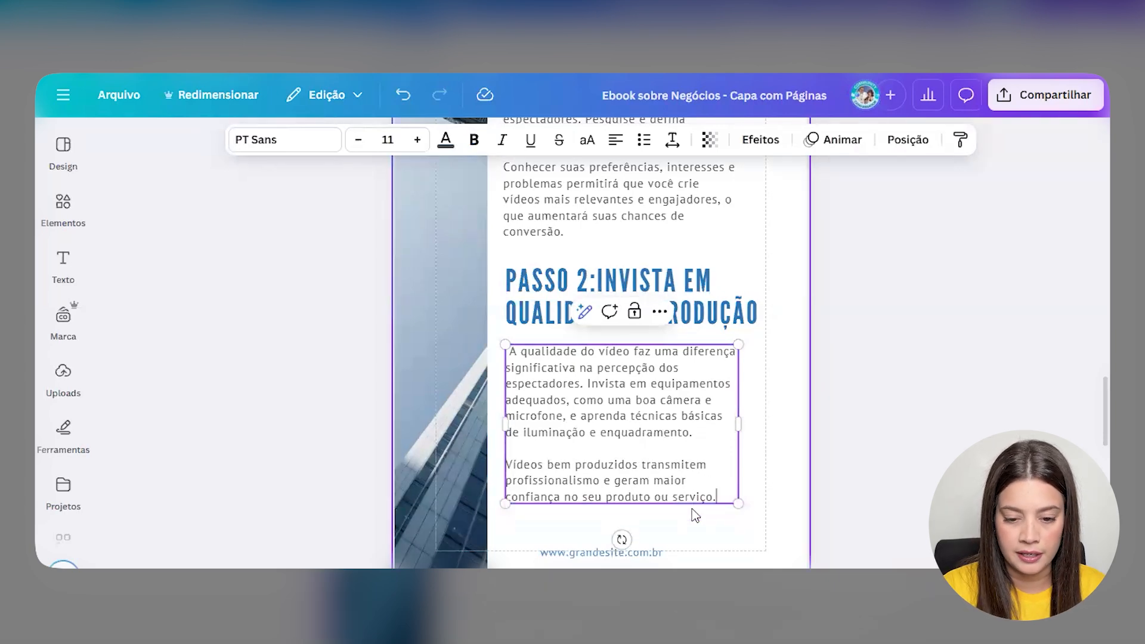
left_click(501, 411)
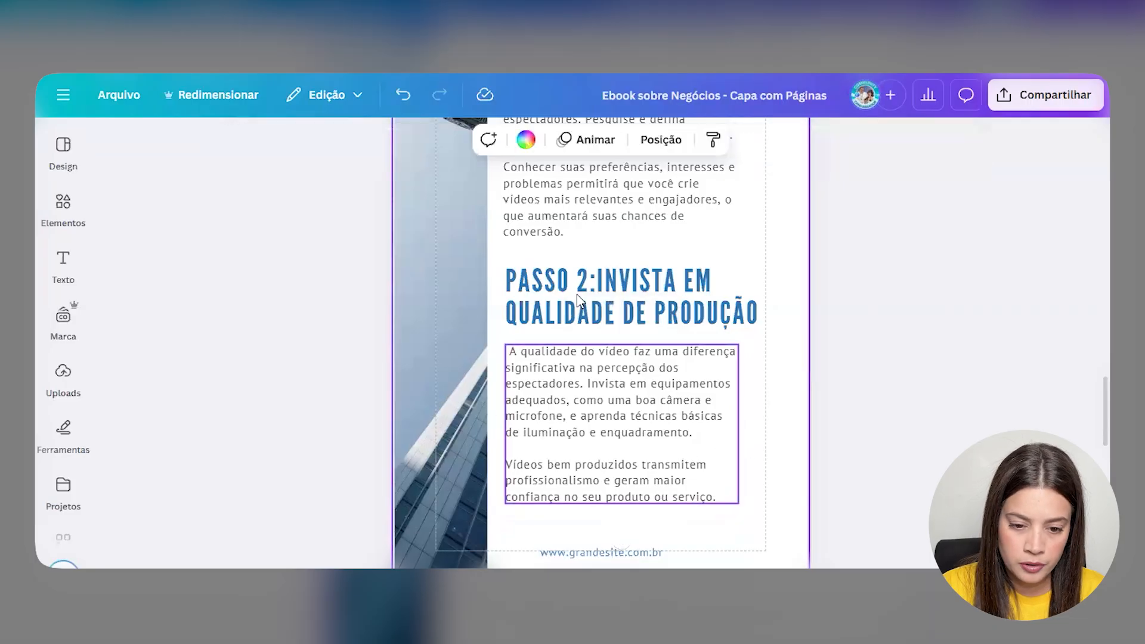
- Slightly enlarge the PASSO 2 heading and paragraph and align them with the text column
left_click(587, 310)
left_click(583, 412, "shift")
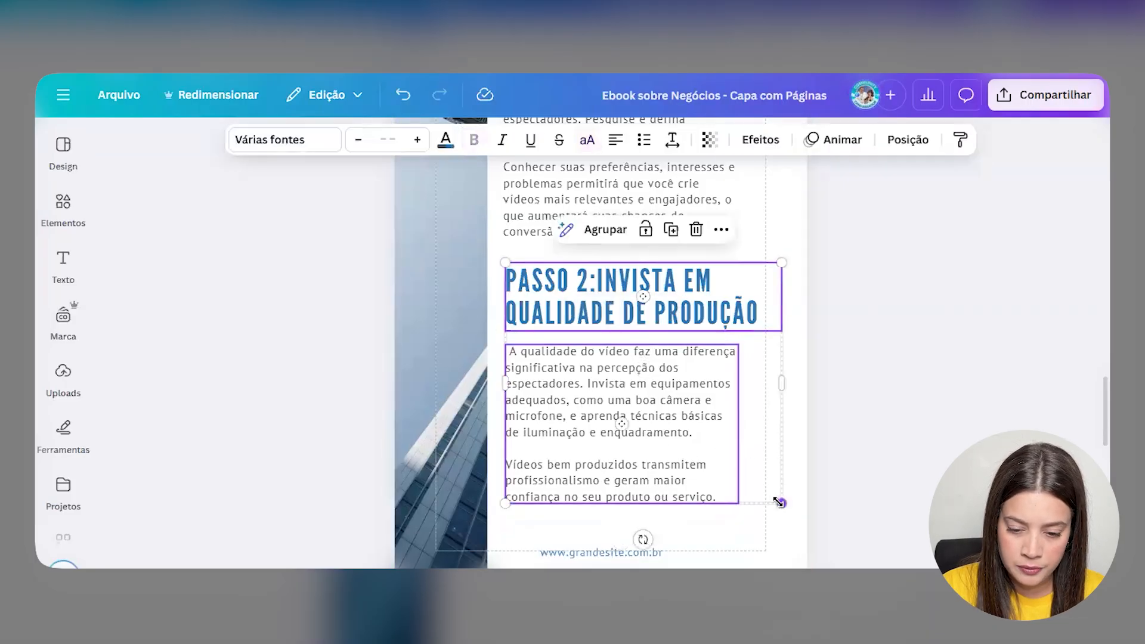
left_click_drag(781, 503, 783, 505)
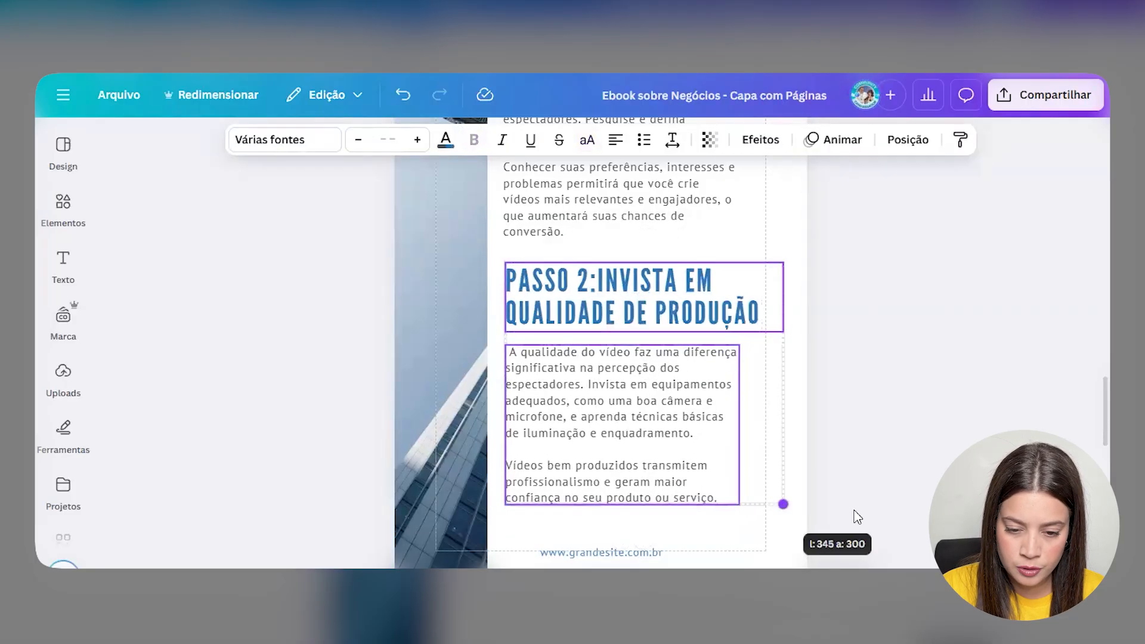
left_click(839, 515)
left_click(656, 313)
left_click(665, 420, "shift")
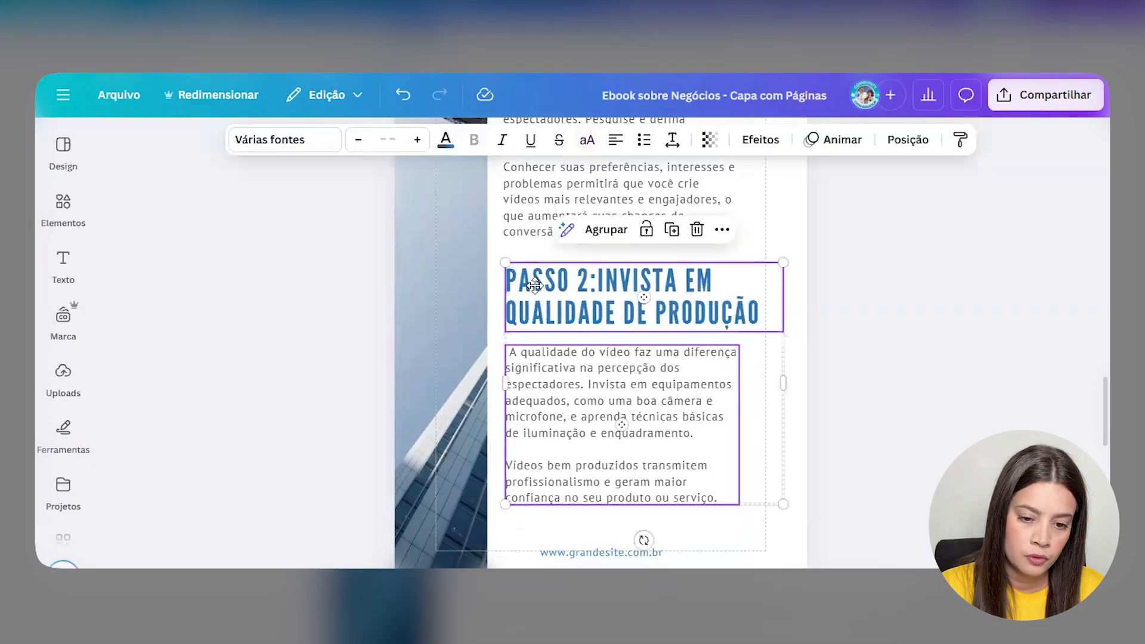
left_click_drag(537, 279, 535, 286)
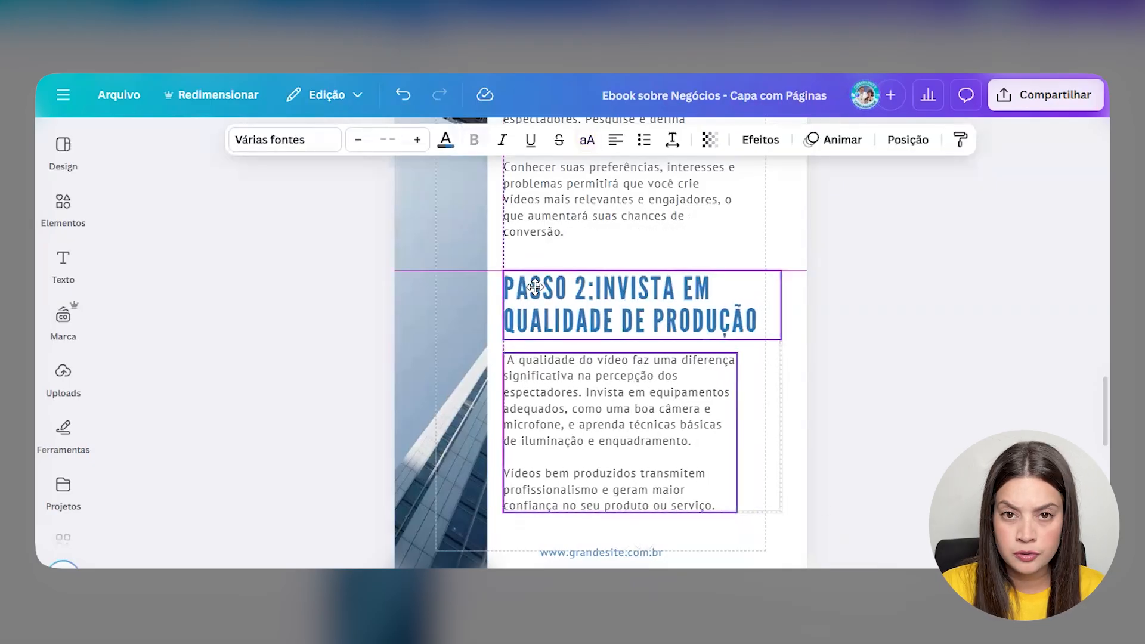
left_click_drag(534, 287, 535, 287)
left_click(602, 552)
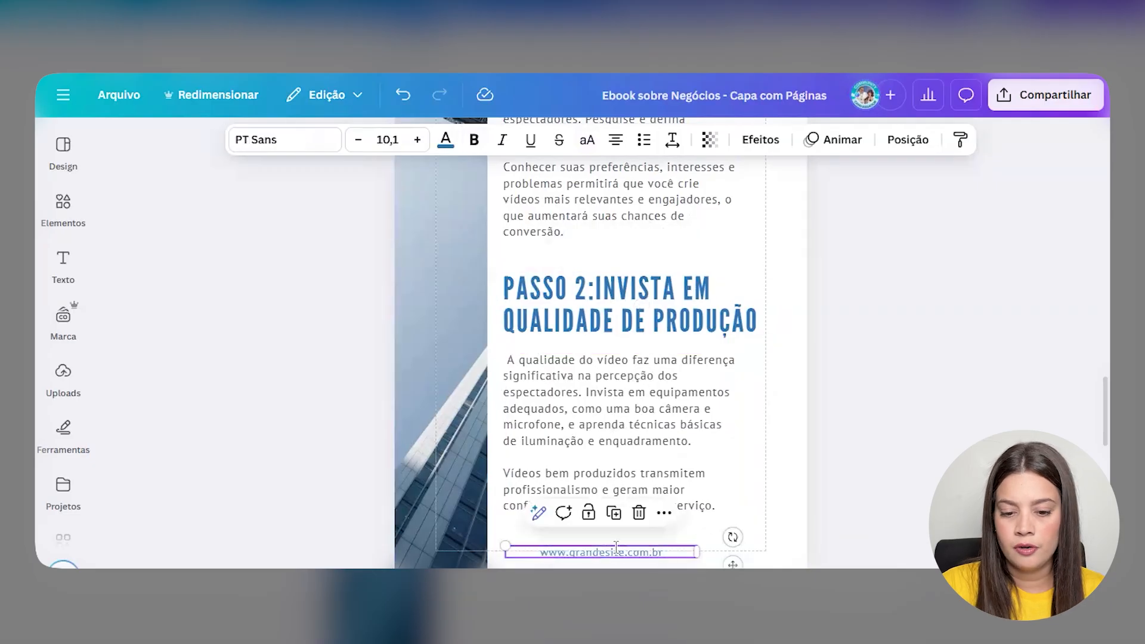
left_click(615, 549)
type("@gra")
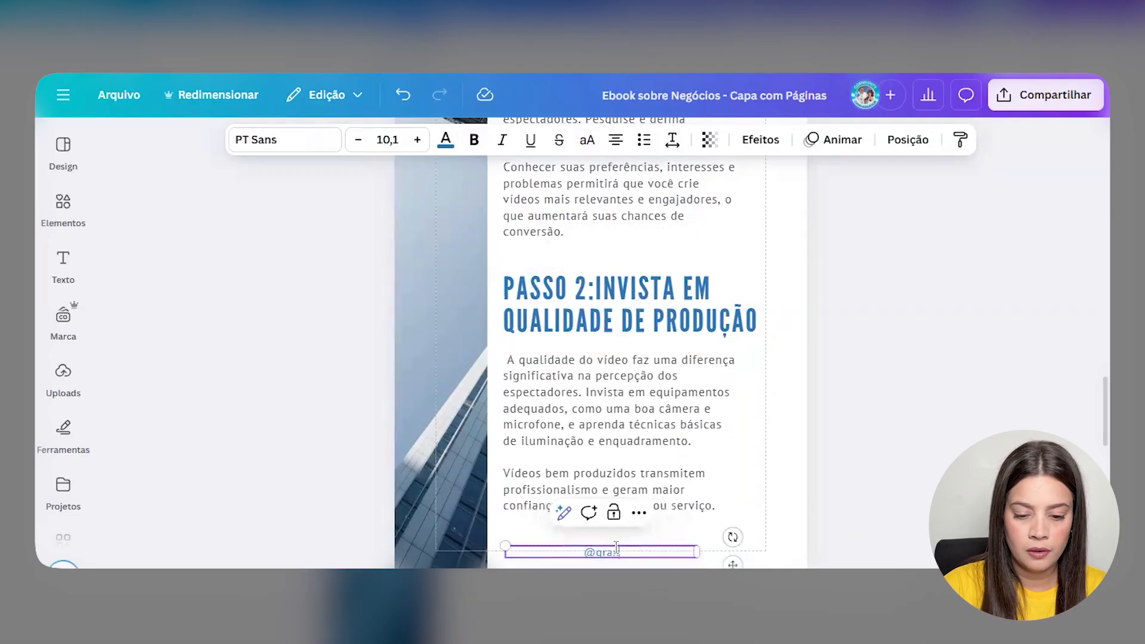
type("ndesite")
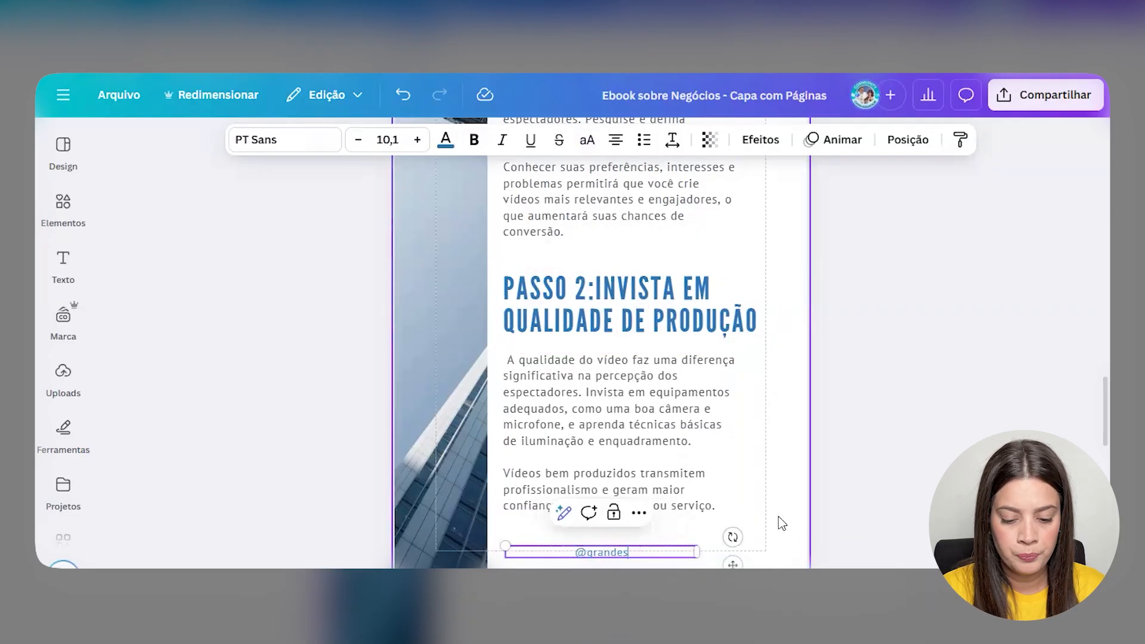
left_click(718, 529)
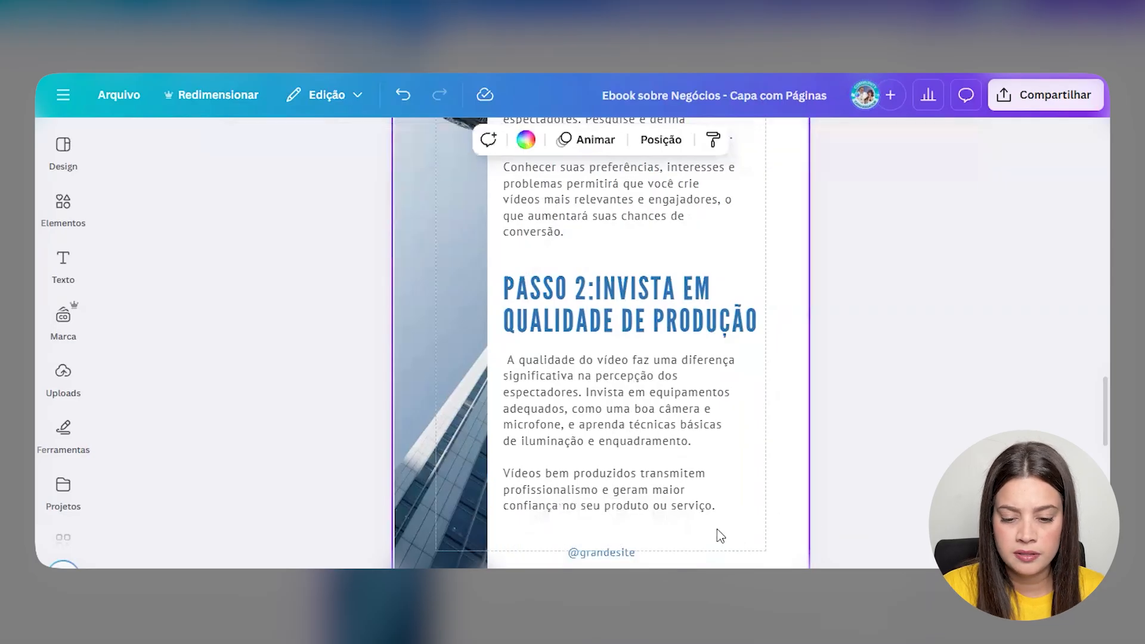
left_click(614, 554)
left_click(605, 146)
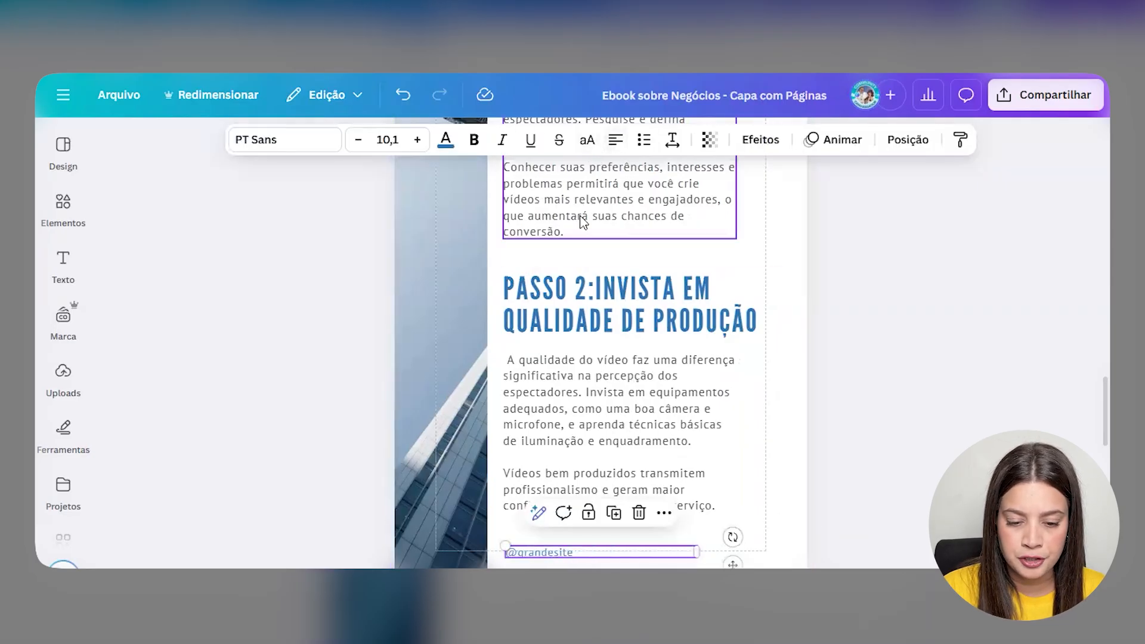
scroll(583, 220, "down", 2)
left_click_drag(544, 476, 535, 493)
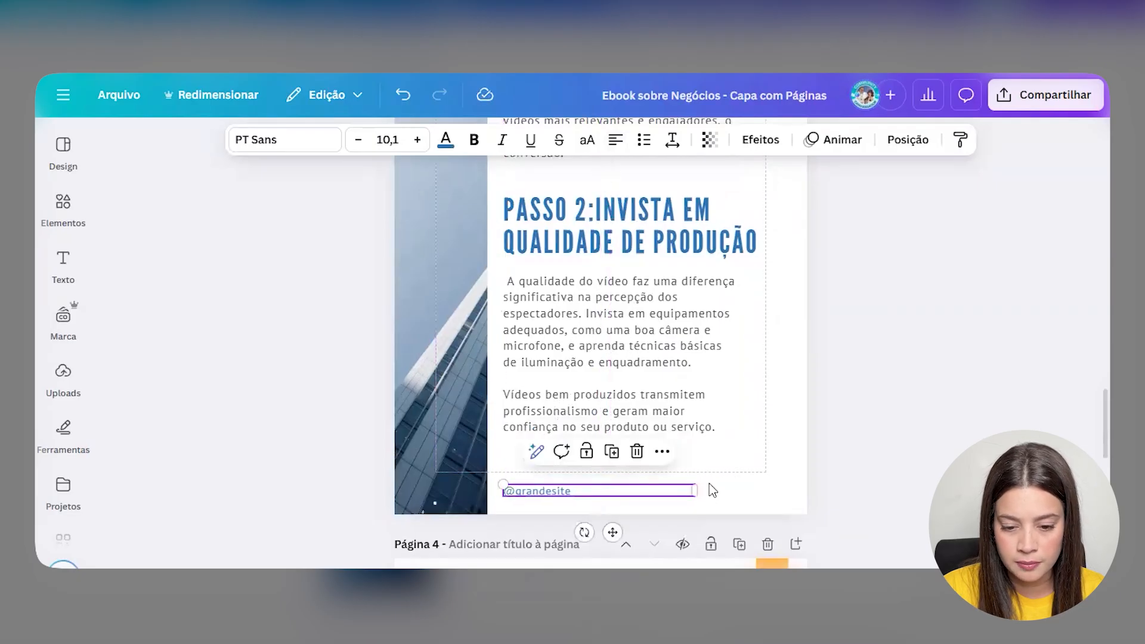
left_click(710, 488)
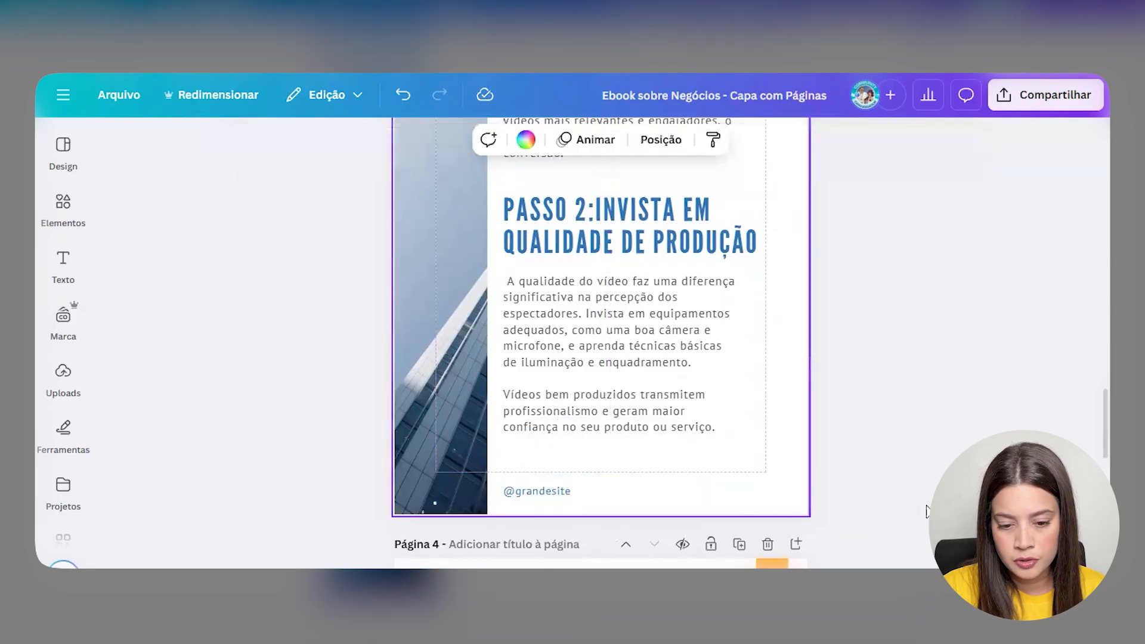
left_click(511, 494)
left_click(611, 142)
left_click(612, 140)
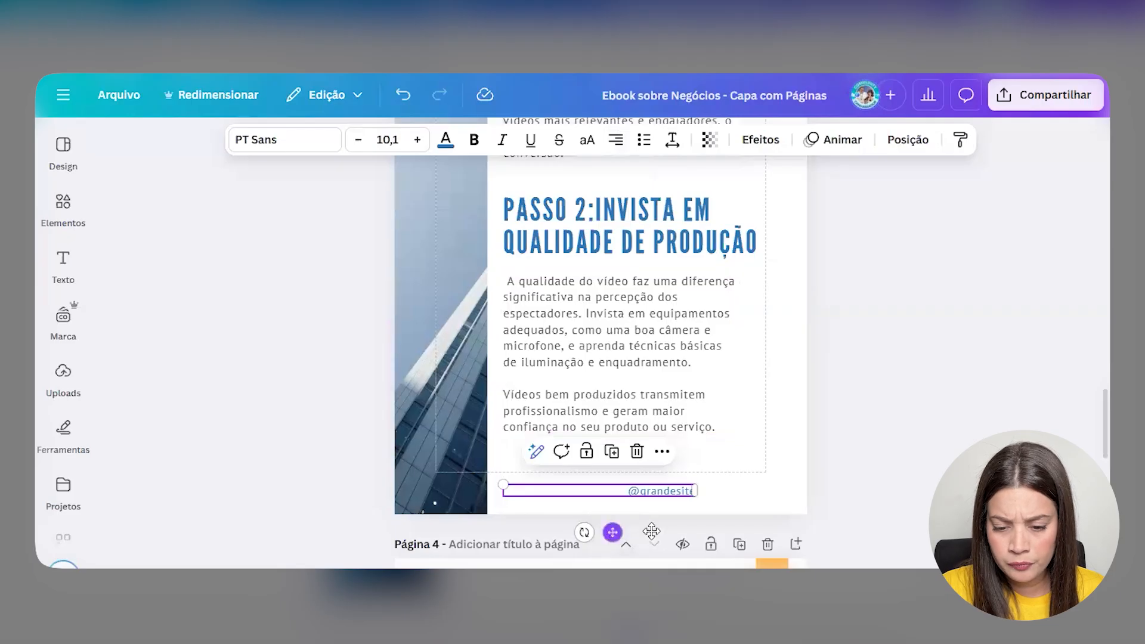
left_click_drag(613, 531, 701, 531)
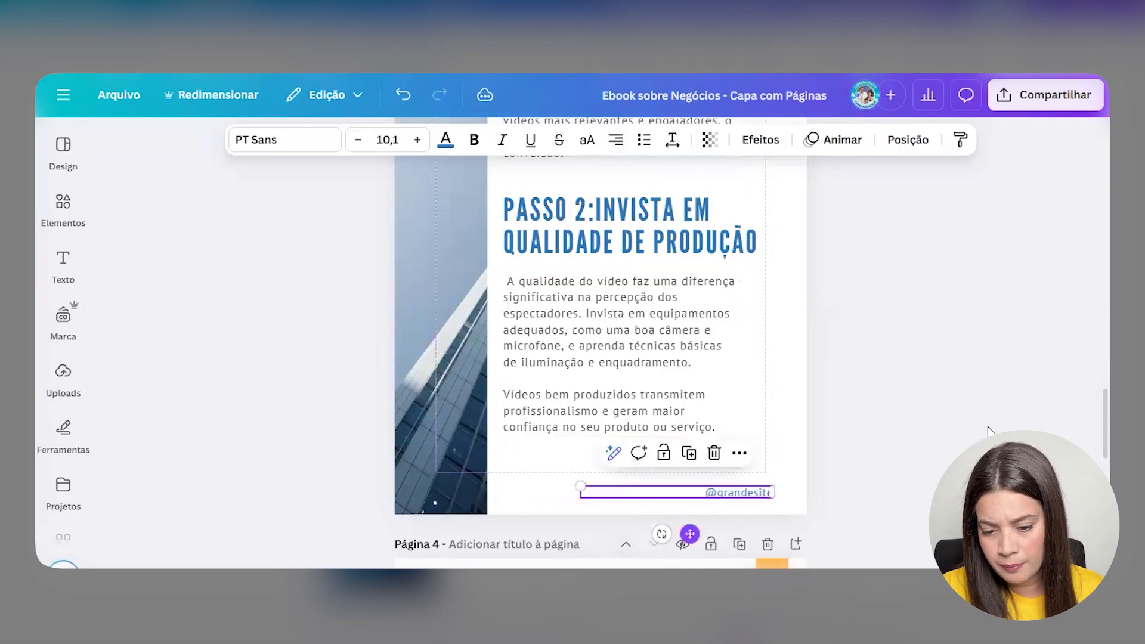
- Delete the sample news-article page 4
left_click(953, 451)
scroll(948, 448, "up", 8)
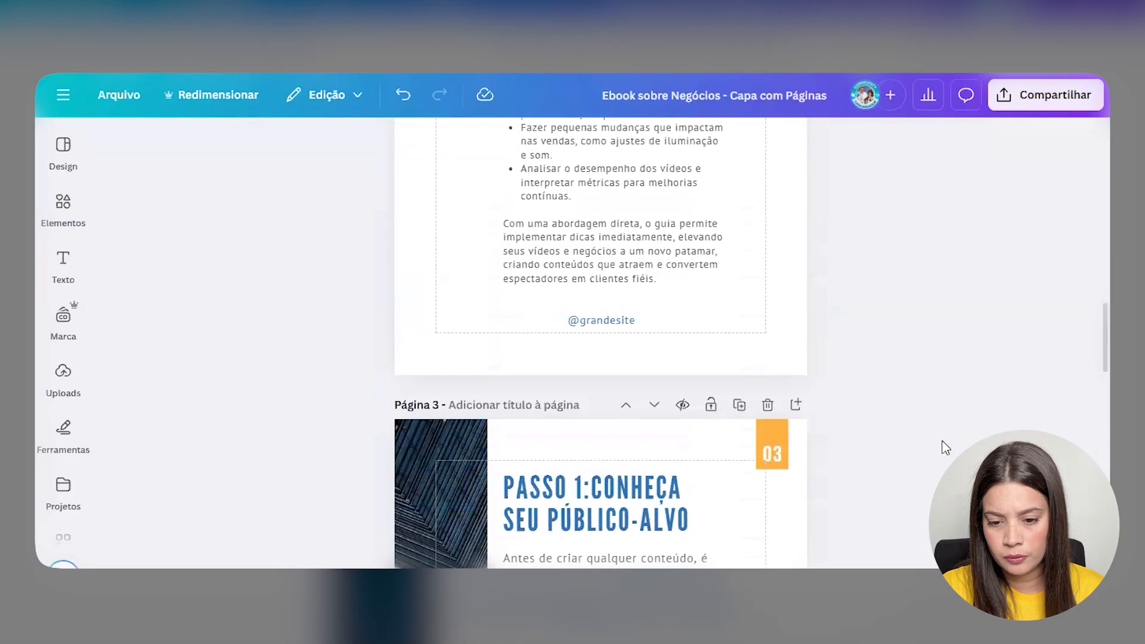
scroll(727, 152, "down", 5)
scroll(868, 281, "down", 2)
scroll(728, 472, "up", 8)
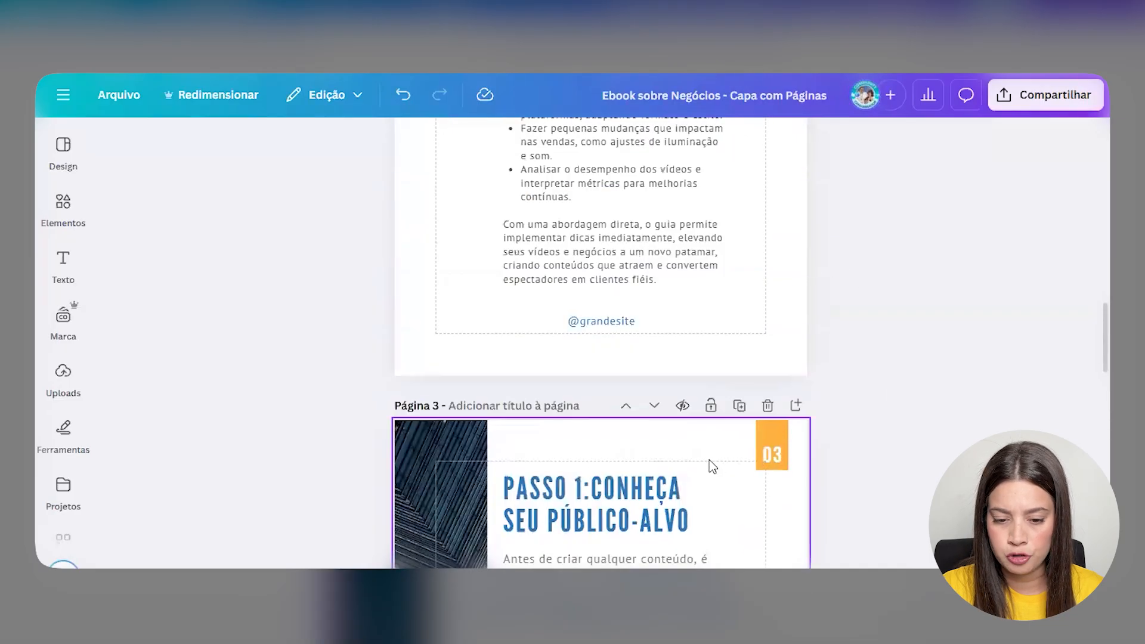
scroll(639, 293, "down", 4)
scroll(639, 293, "down", 8)
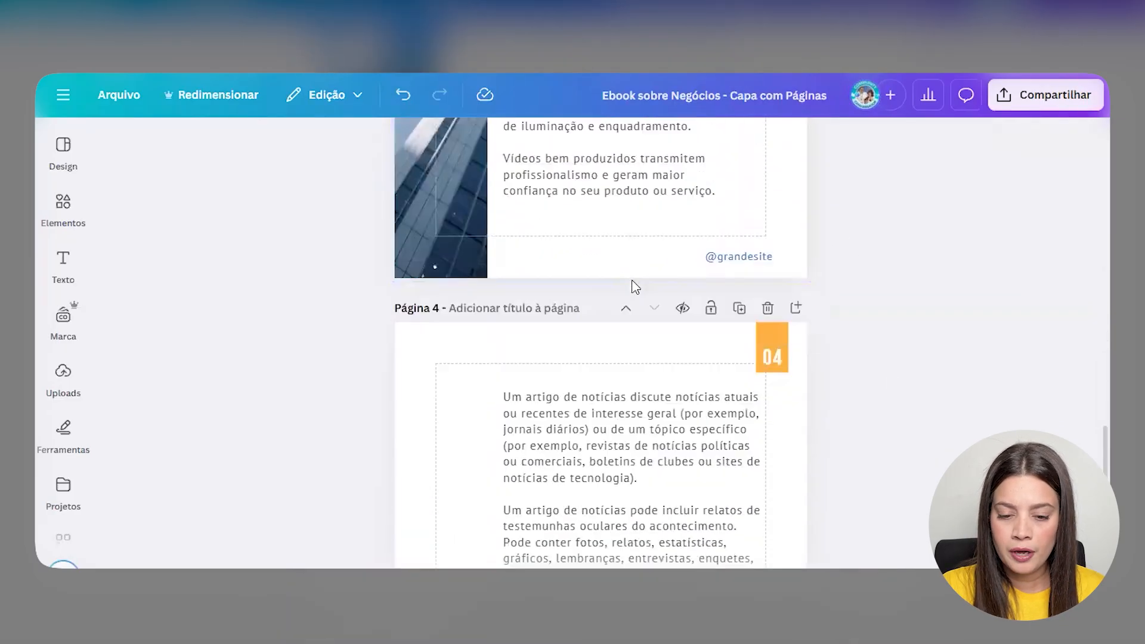
scroll(638, 286, "down", 4)
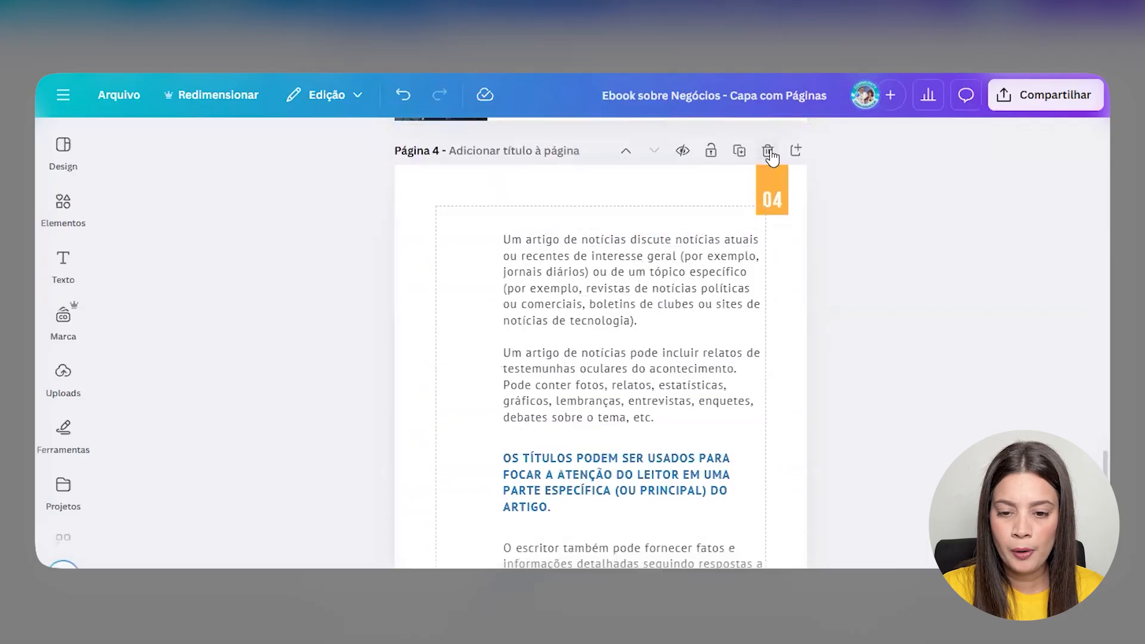
left_click(768, 150)
- Duplicate the PASSO 1 page and renumber the copy's page number to 04
scroll(749, 212, "up", 10)
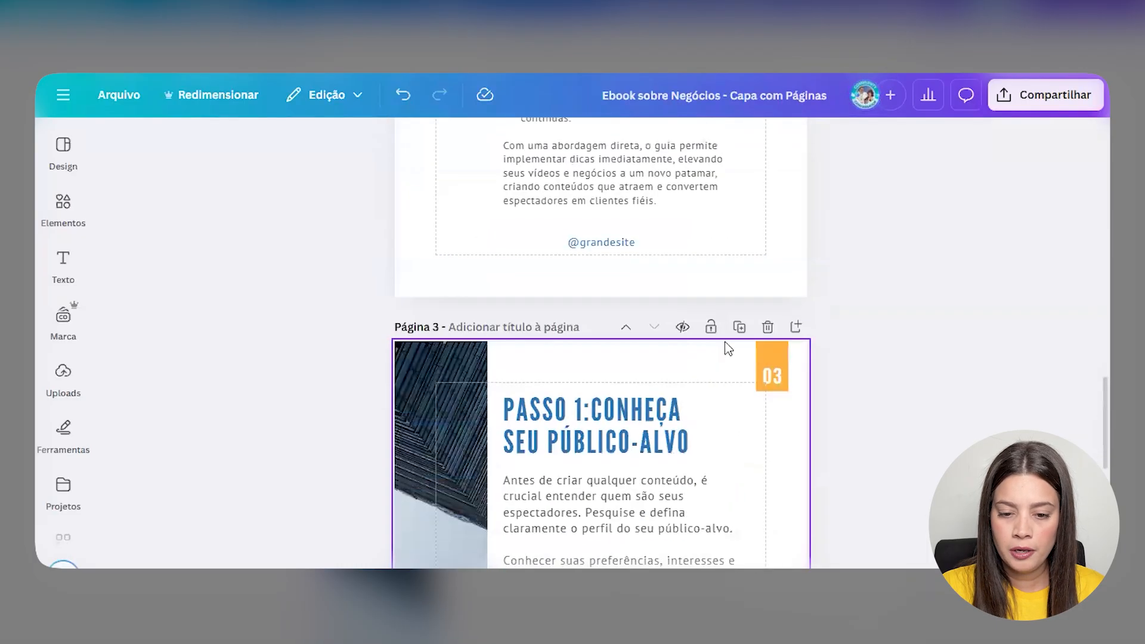
left_click(745, 327)
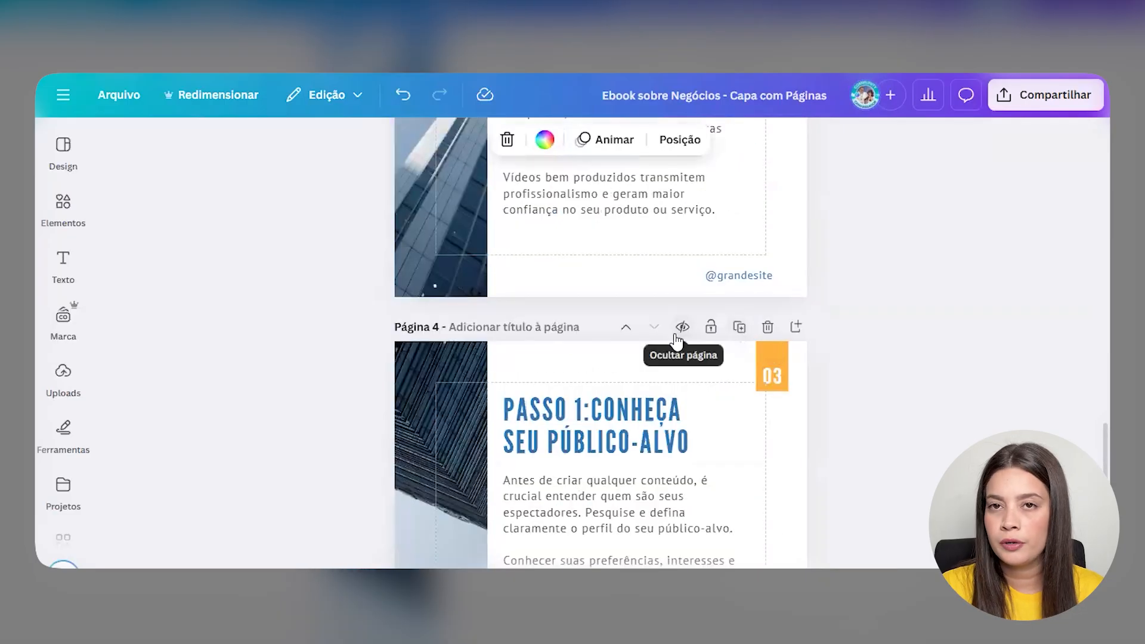
scroll(769, 417, "down", 5)
scroll(762, 426, "up", 20)
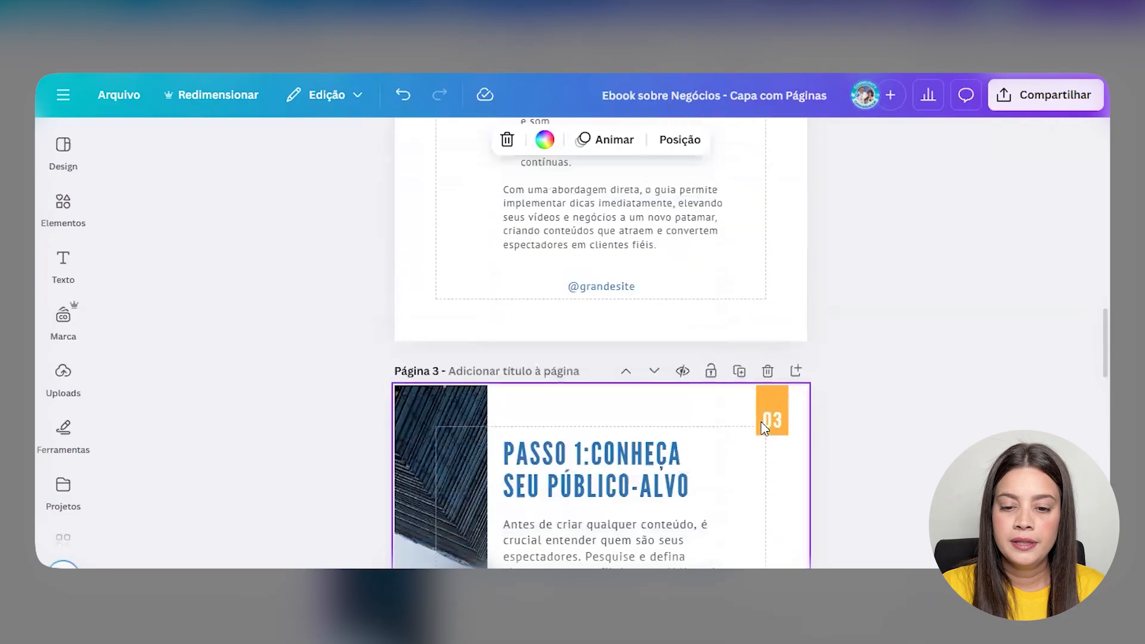
scroll(764, 428, "down", 15)
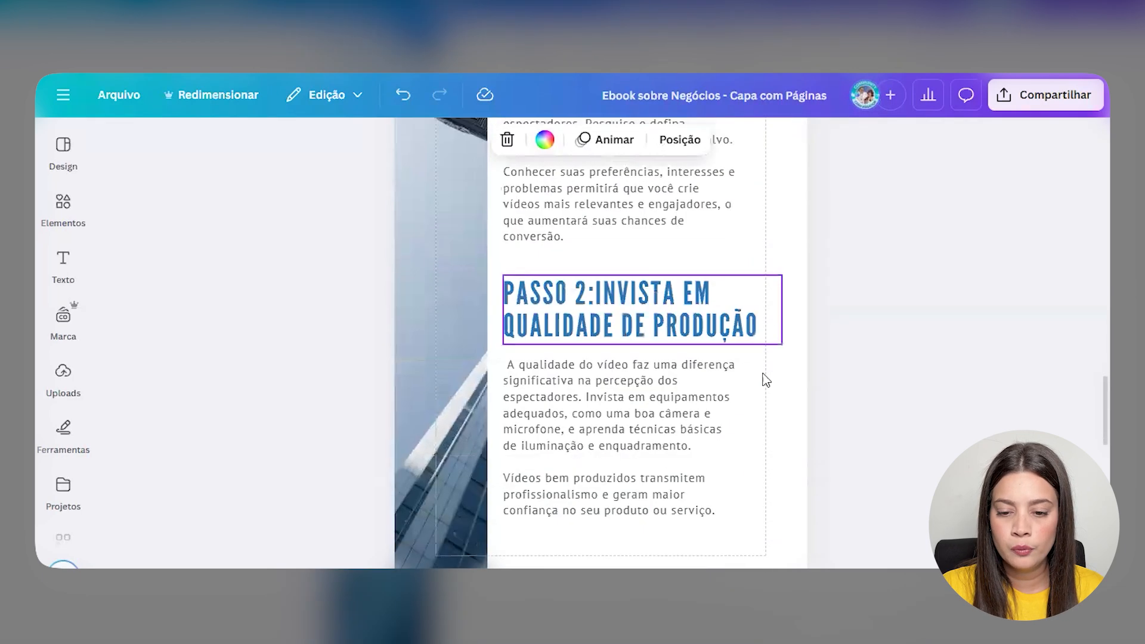
scroll(760, 381, "down", 4)
left_click(781, 456)
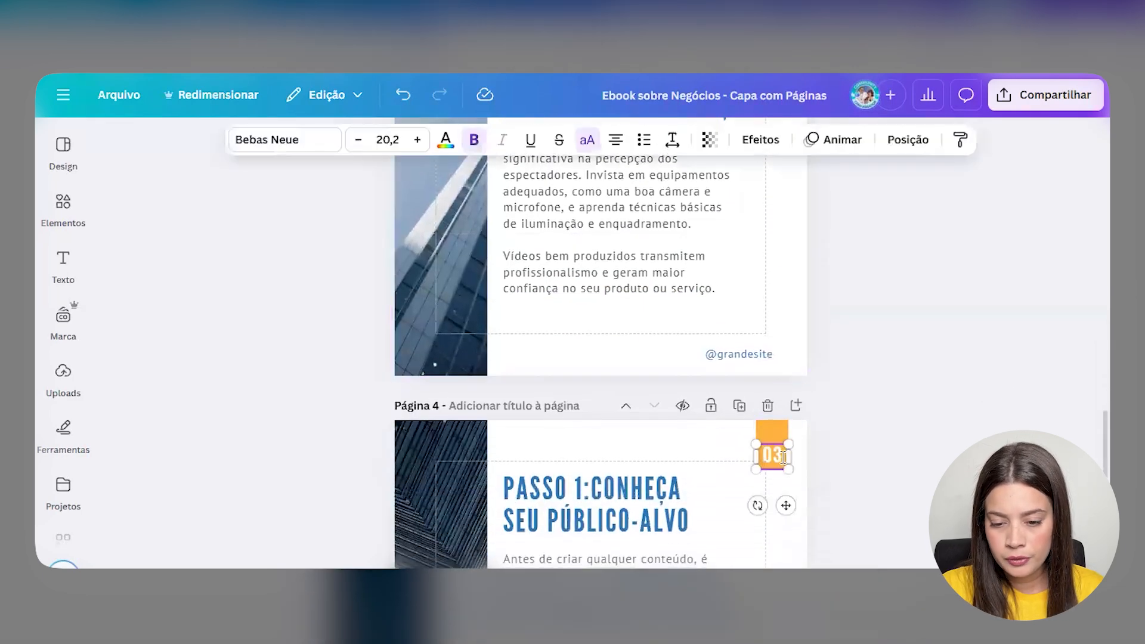
double_click(783, 456)
type("04")
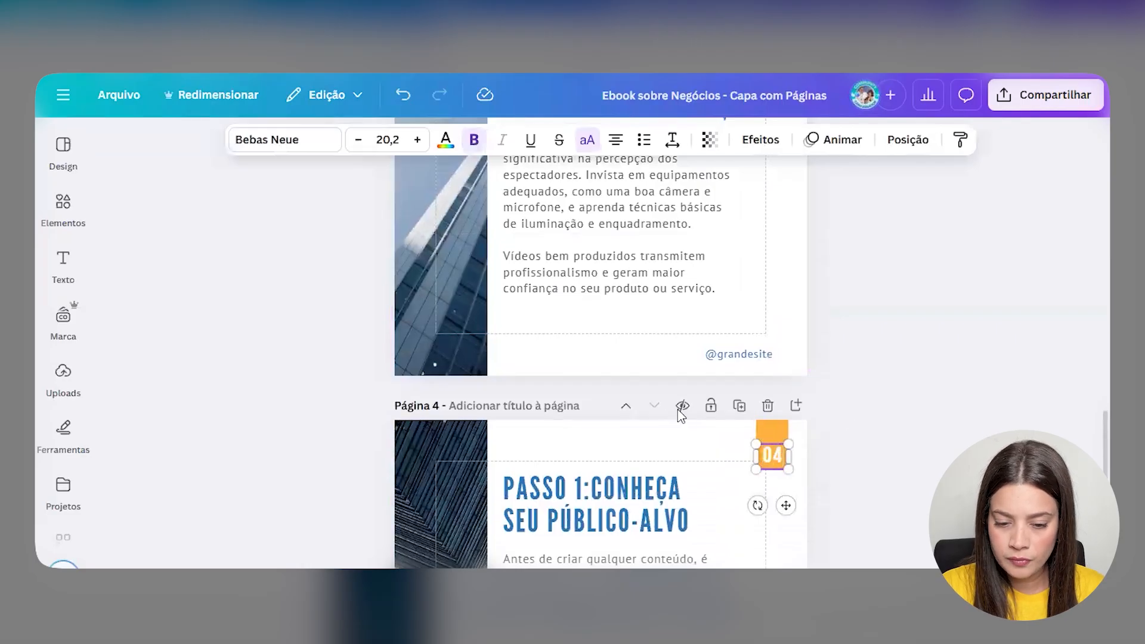
- Retitle page 4's heading 'PASSO 3:CONTE UMA HISTÓRIA ENVOLVENTE', widened and realigned
scroll(680, 411, "down", 3)
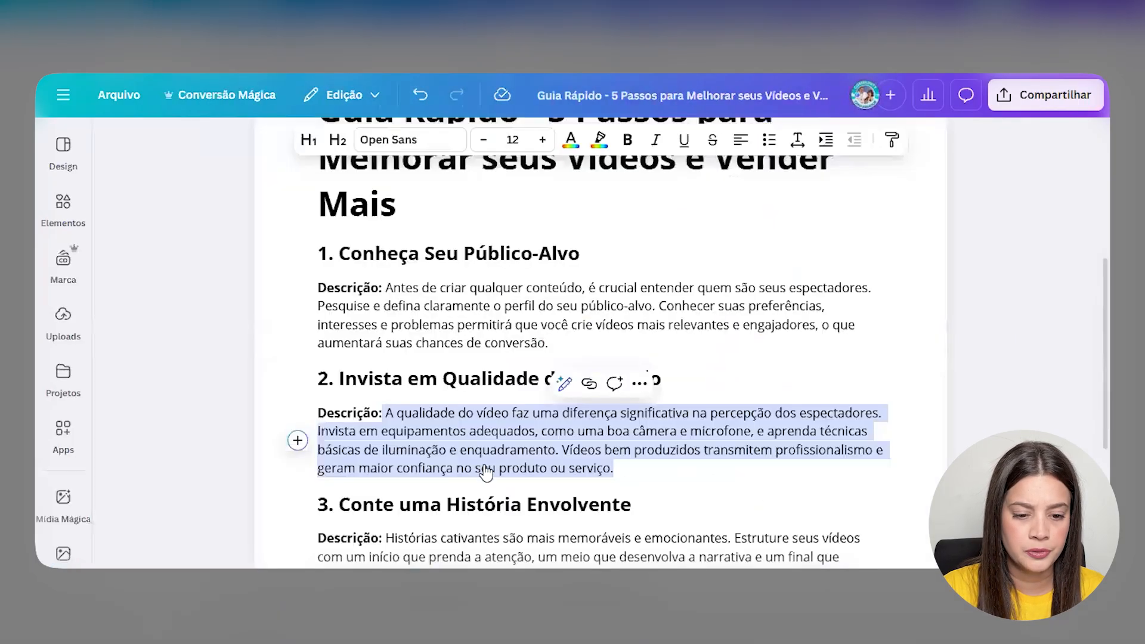
scroll(617, 369, "down", 3)
left_click_drag(644, 354, 346, 356)
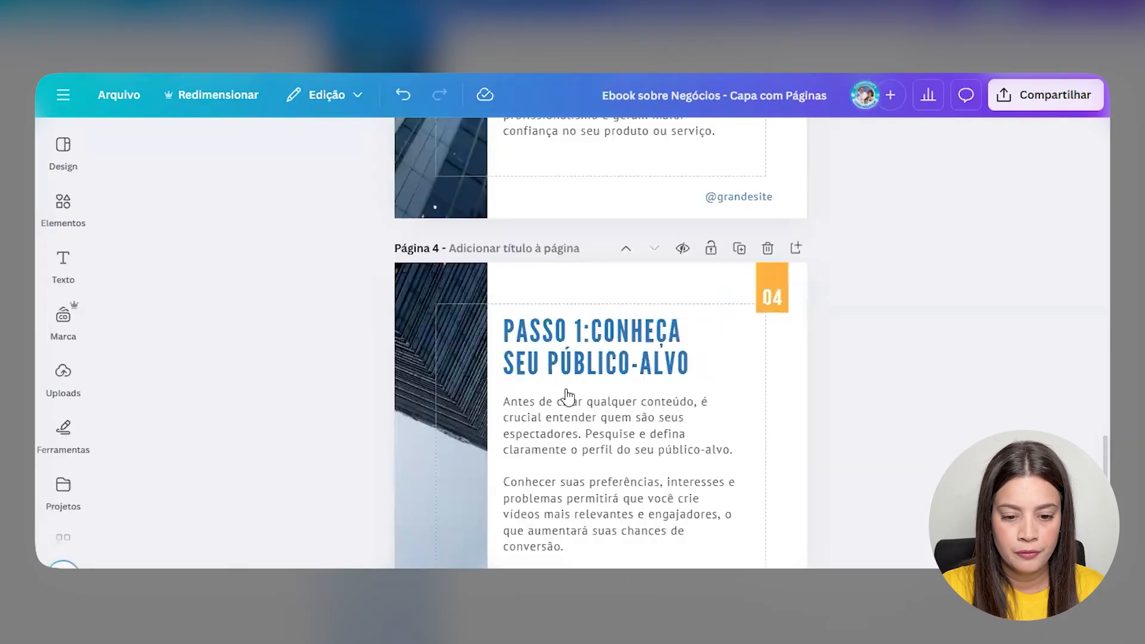
left_click(586, 331)
left_click(586, 333)
left_click(585, 327)
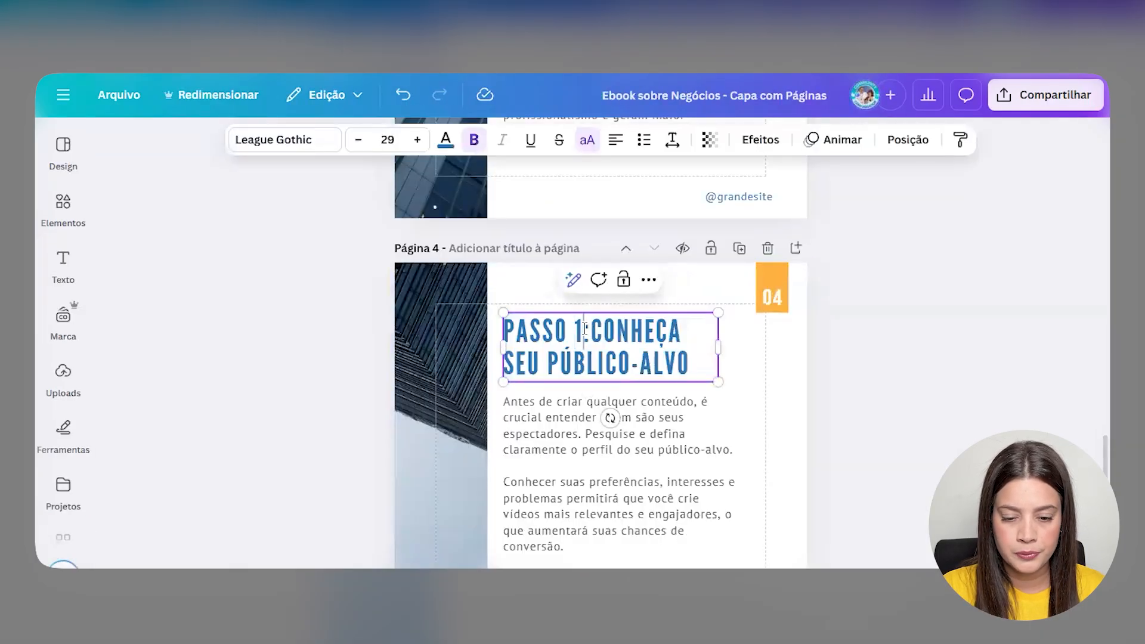
key("BackSpace")
type("3")
left_click_drag(595, 331, 710, 356)
key("BackSpace")
type("CONTE UMA HISTÓRIA ENVOLVENTE")
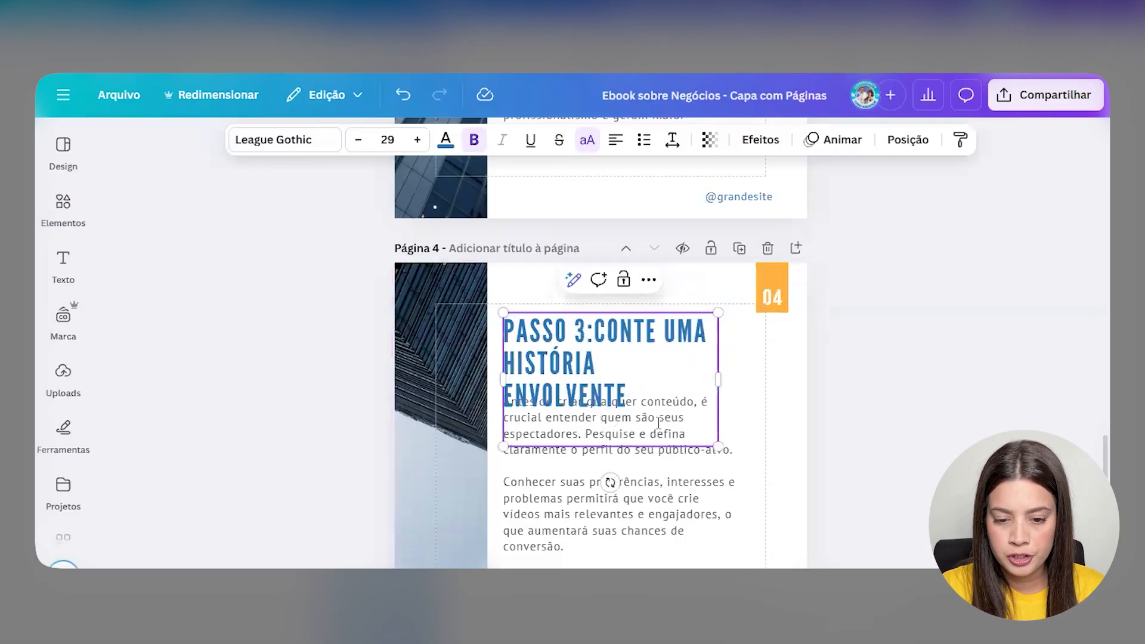
left_click_drag(719, 366, 767, 361)
left_click(712, 387)
left_click_drag(570, 346, 570, 350)
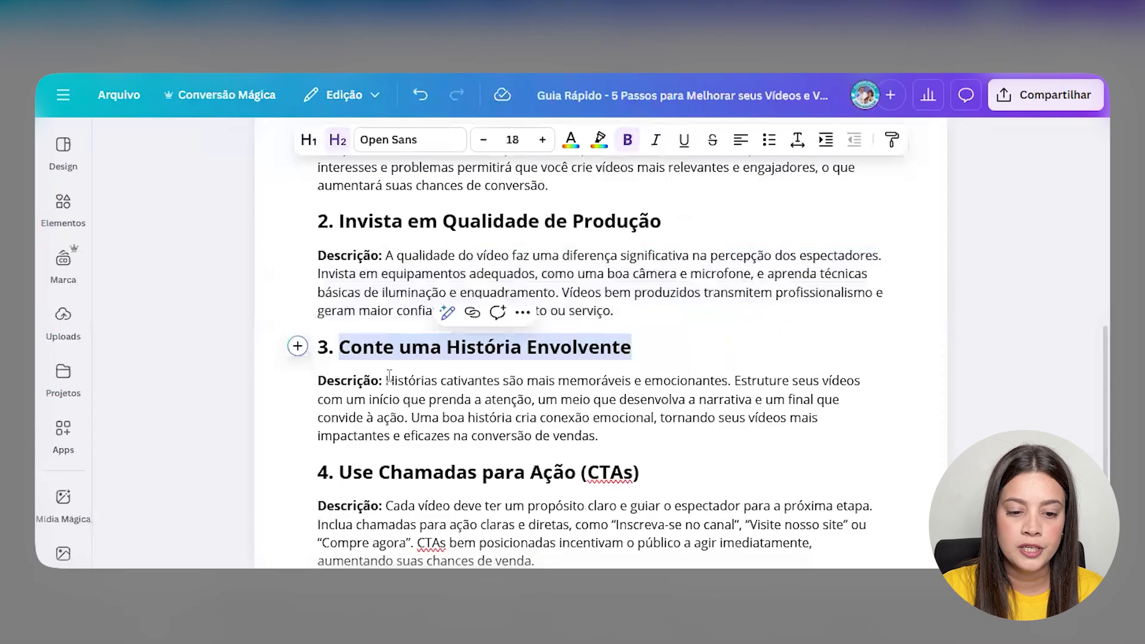
- Paste the storytelling description into the body, splitting it before 'Uma boa história'
left_click_drag(387, 380, 600, 435)
key("ctrl+c")
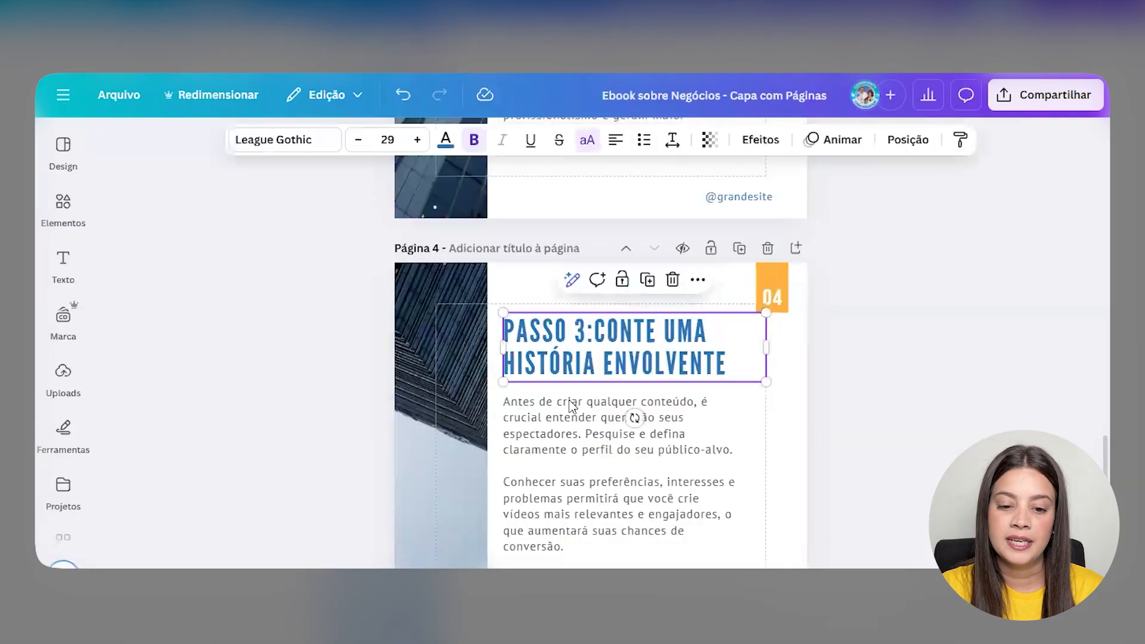
left_click(568, 401)
left_click(568, 401)
key("ctrl+v")
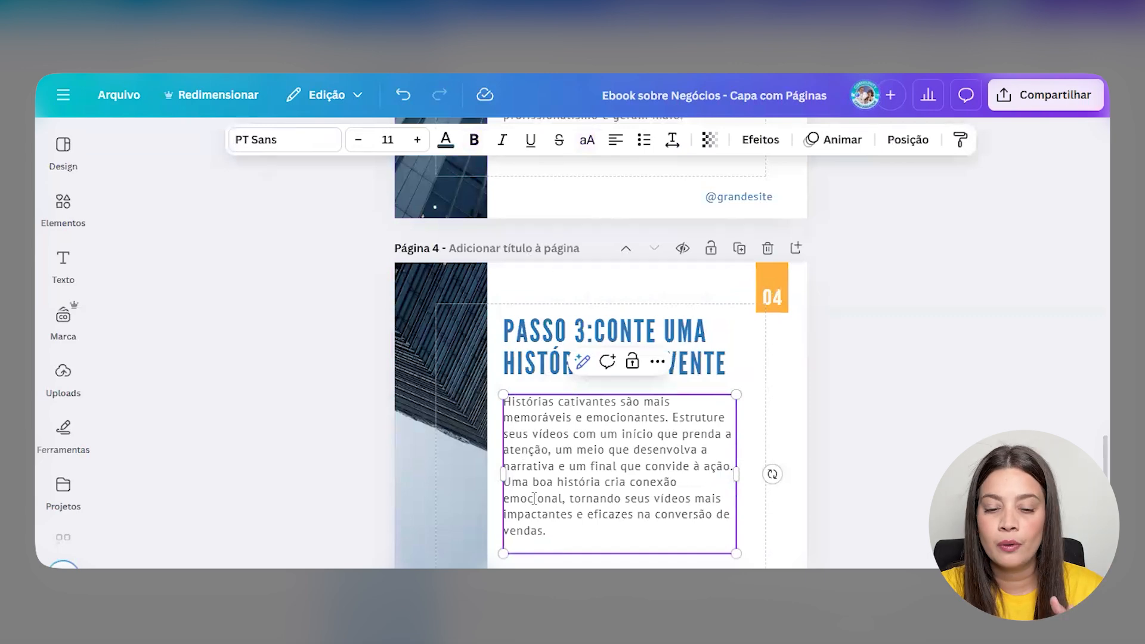
scroll(535, 498, "down", 1)
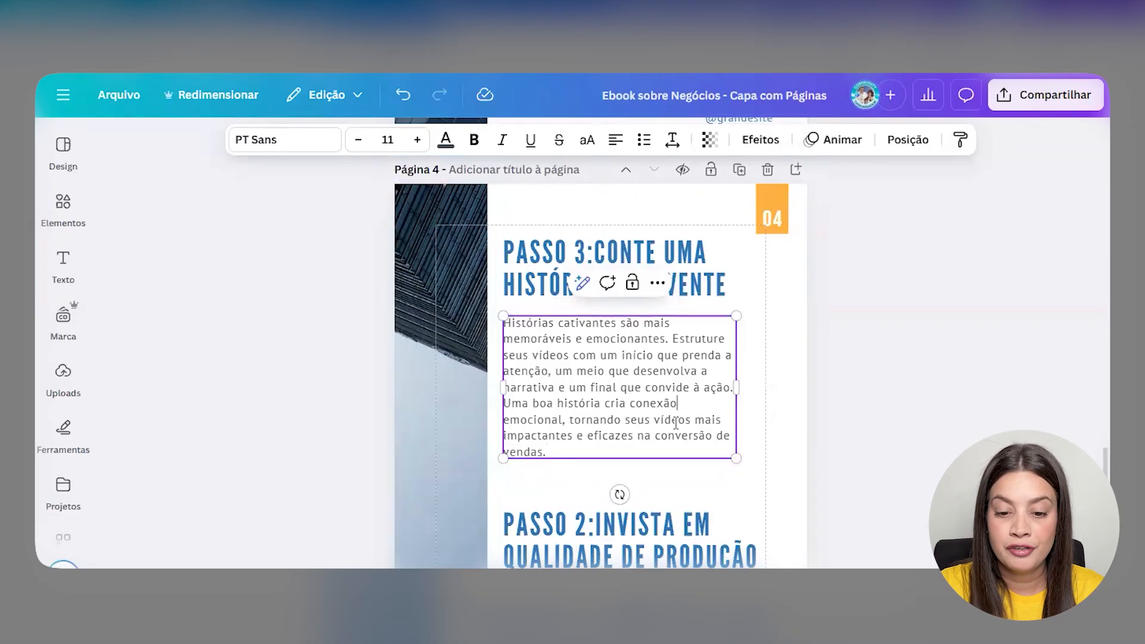
key("Up")
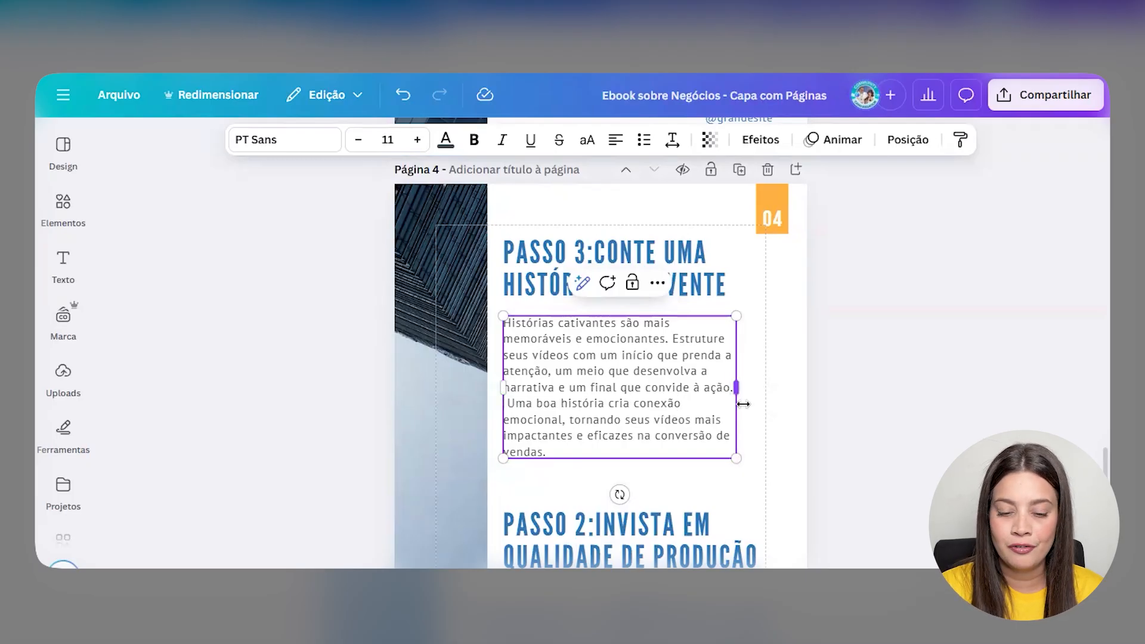
key("Return")
key("Delete")
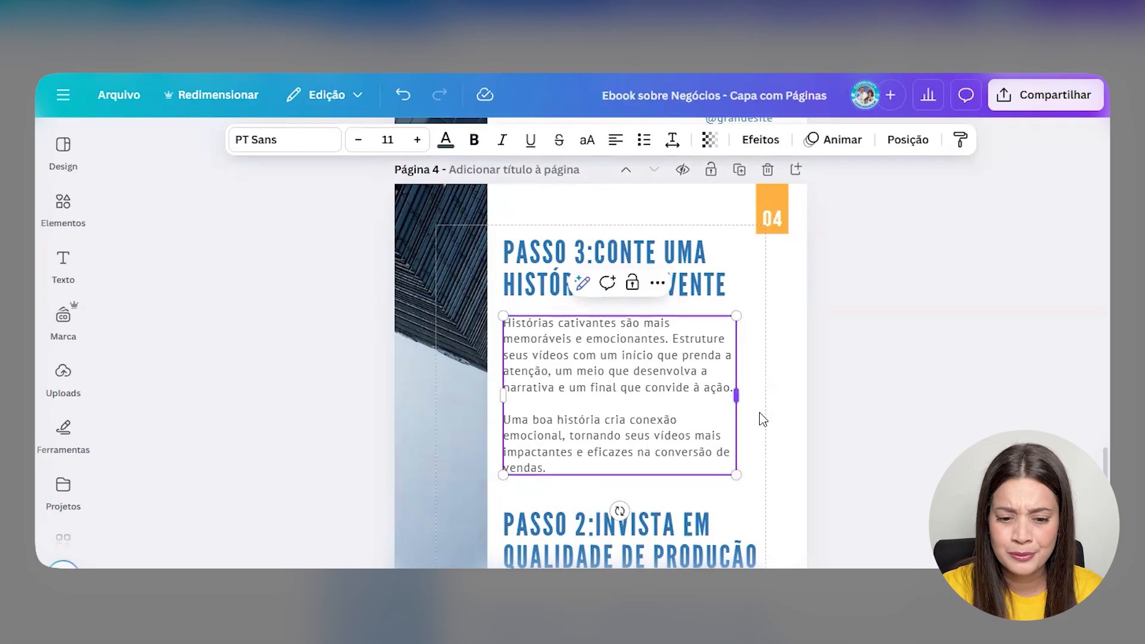
left_click(800, 405)
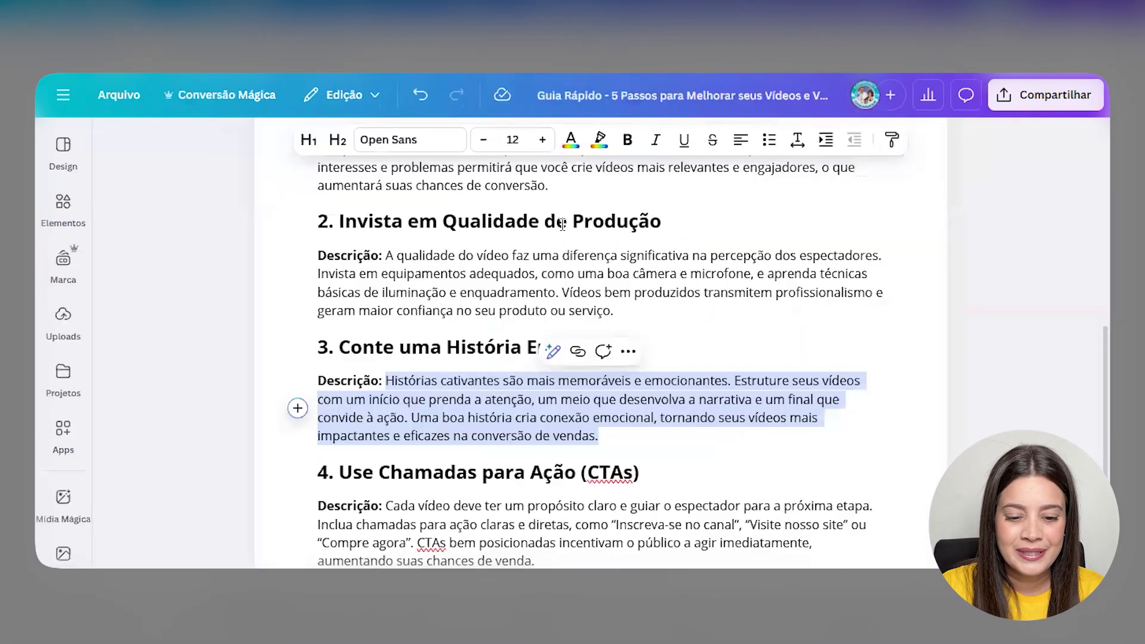
- Fill the PASSO 4 body with the CTA description, splitting off the 'Inclua' sentence
scroll(655, 223, "down", 4)
left_click_drag(683, 242, 338, 236)
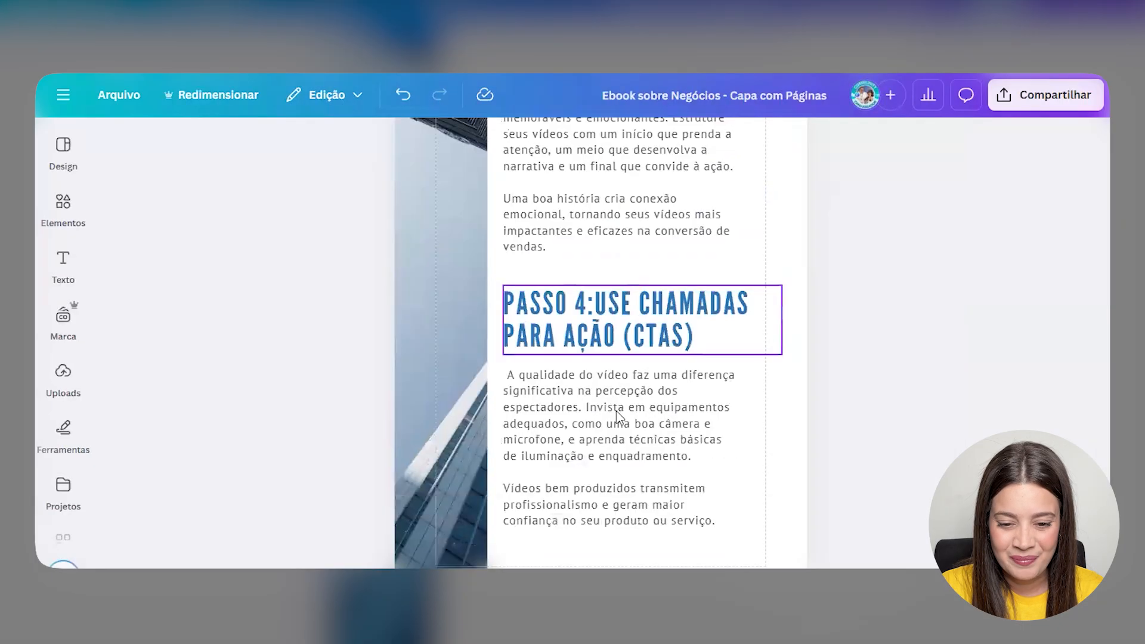
double_click(618, 415)
key("ctrl+a")
type("Cada vídeo deve ter um propósito claro e guiar o espectador para a próxima etapa. Inclua chamadas para ação claras e diretas, como \"Inscreva-se no canal\", \"Visite nosso site\" ou \"Compre agora\". CTAs bem posicionadas incentivam o público a agir imediatamente, aumentando suas chances de venda.")
left_click(728, 425)
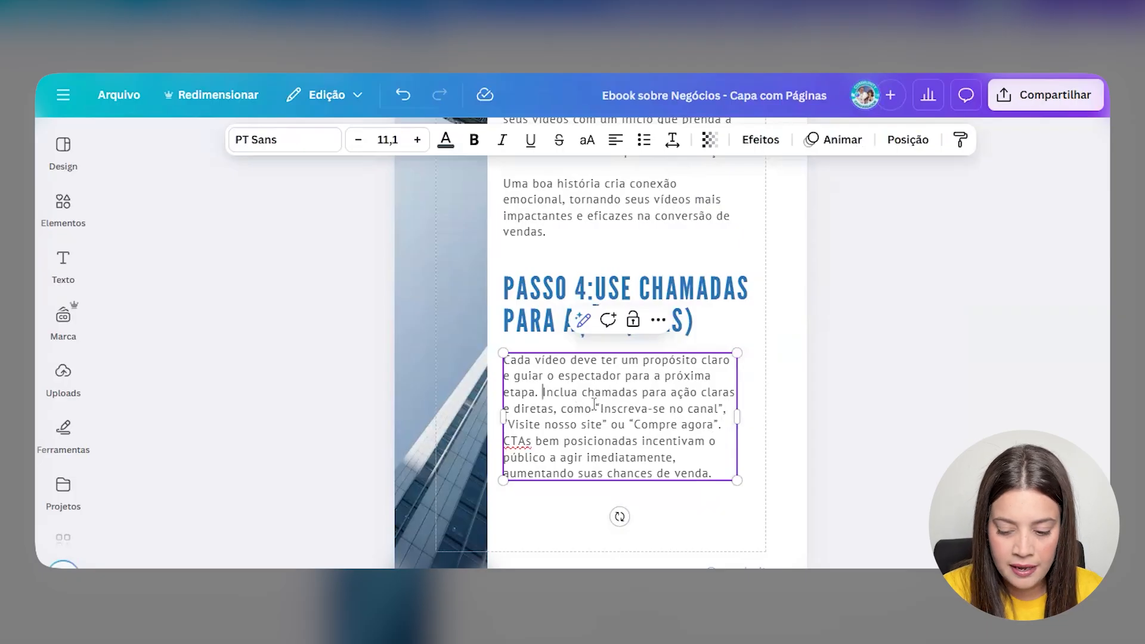
key("Return")
key("Return")
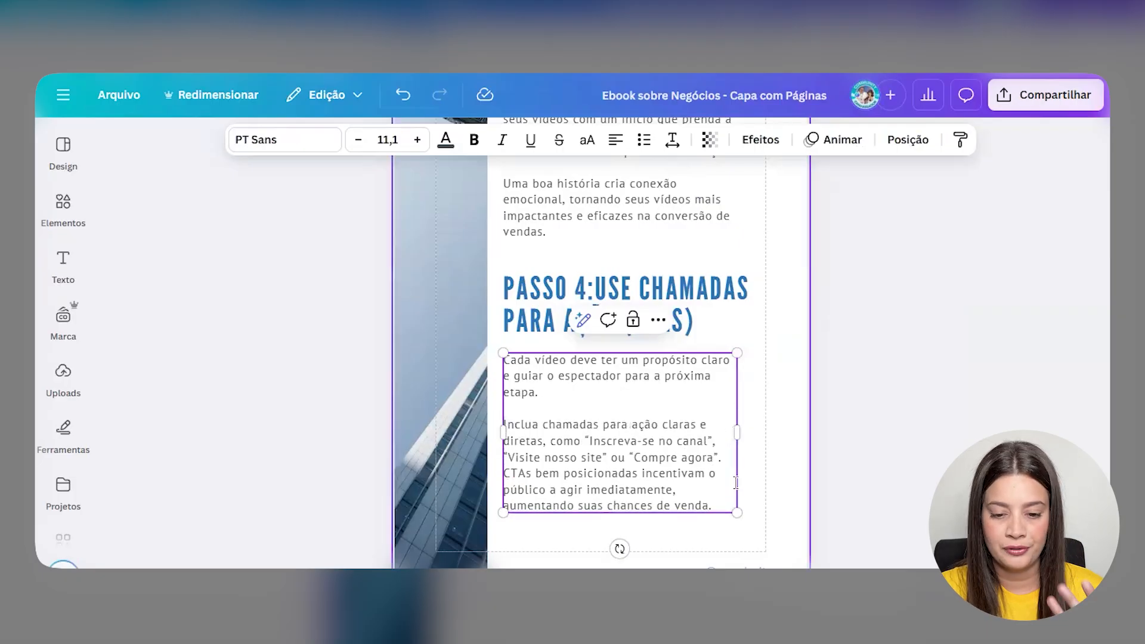
left_click(910, 421)
scroll(824, 361, "down", 2)
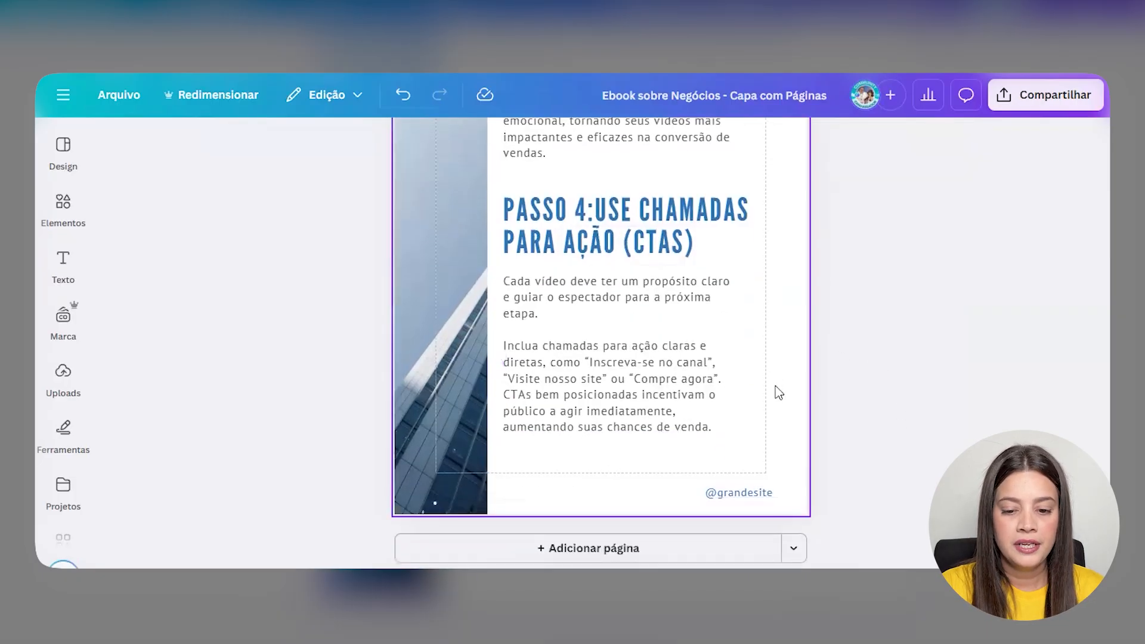
scroll(773, 389, "up", 20)
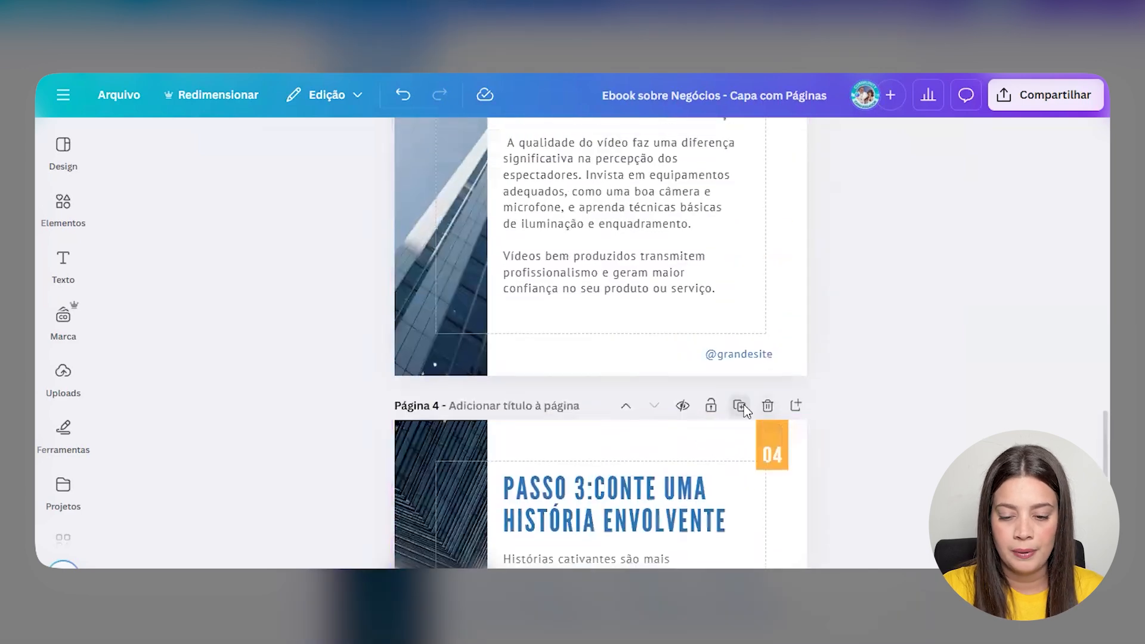
- Duplicate page 4 as page 5 and change its page number from 04 to 05
left_click(740, 406)
left_click(769, 441)
left_click(782, 454)
left_click(782, 454)
key("BackSpace")
type("5")
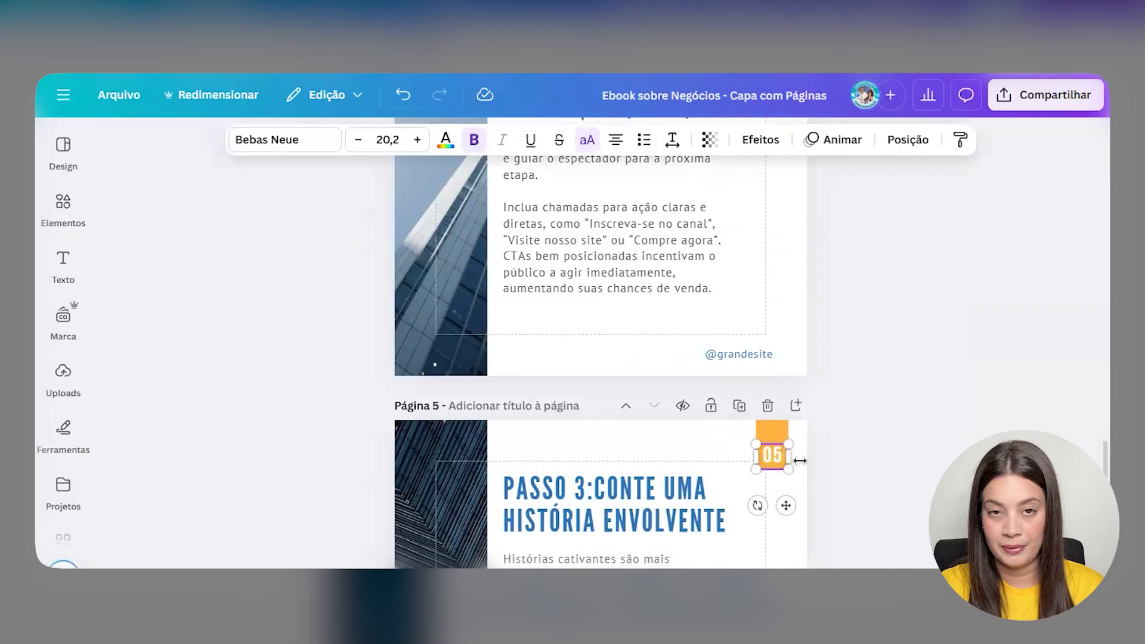
scroll(610, 396, "up", 2)
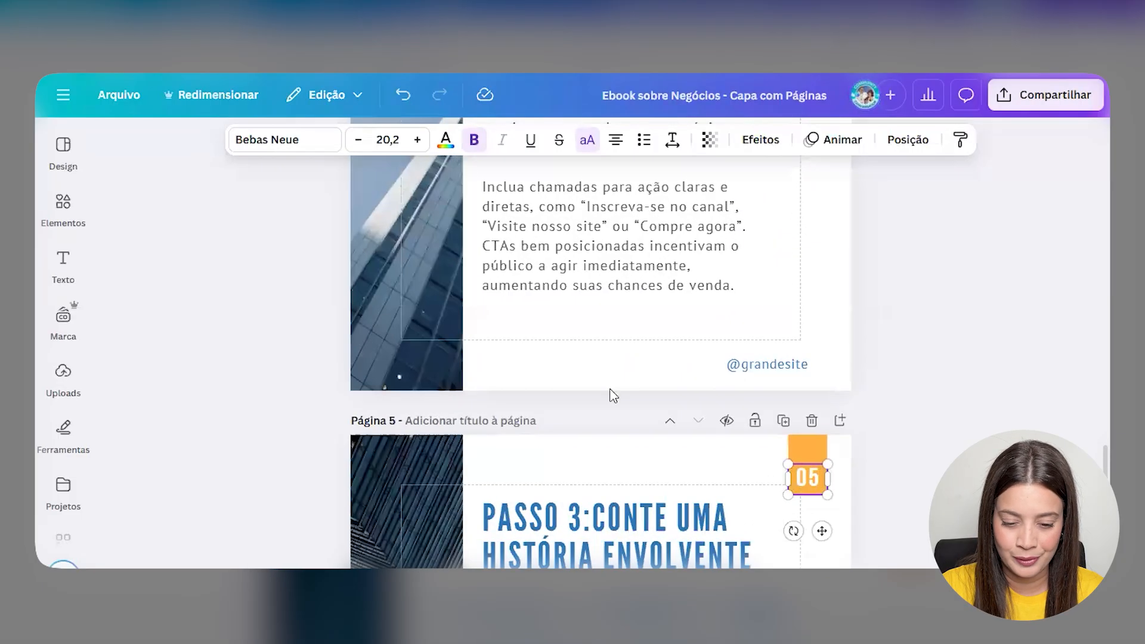
scroll(613, 391, "down", 4)
scroll(629, 319, "up", 1)
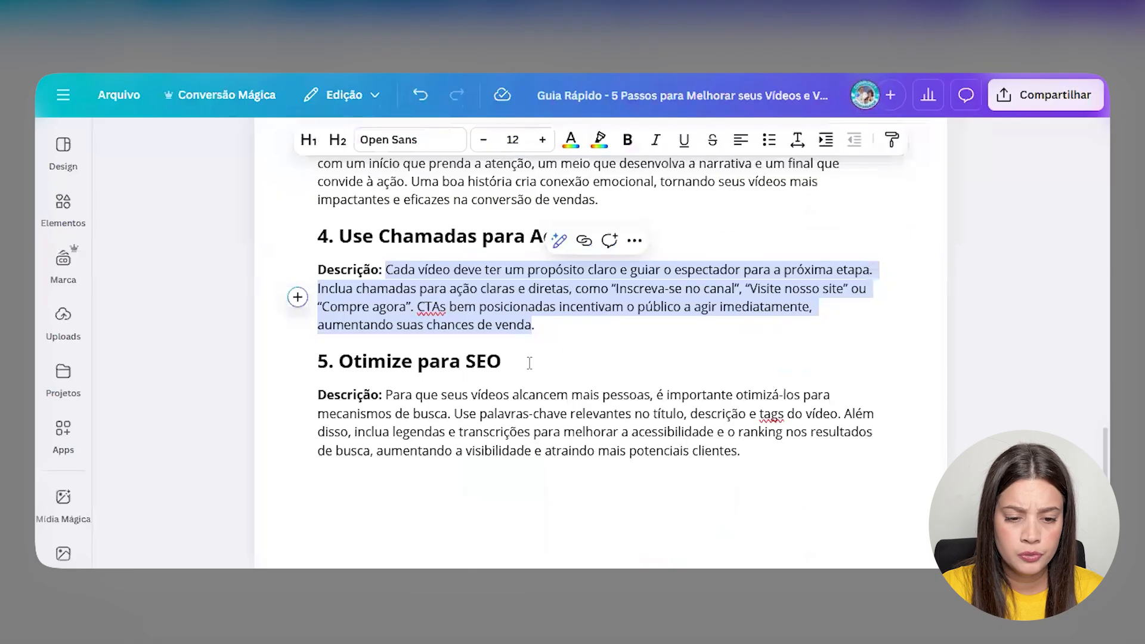
- Retitle page 5's heading 'PASSO 5:OTIMIZE PARA SEO' and narrow it to wrap onto two lines
left_click(502, 360)
left_click_drag(502, 360, 344, 360)
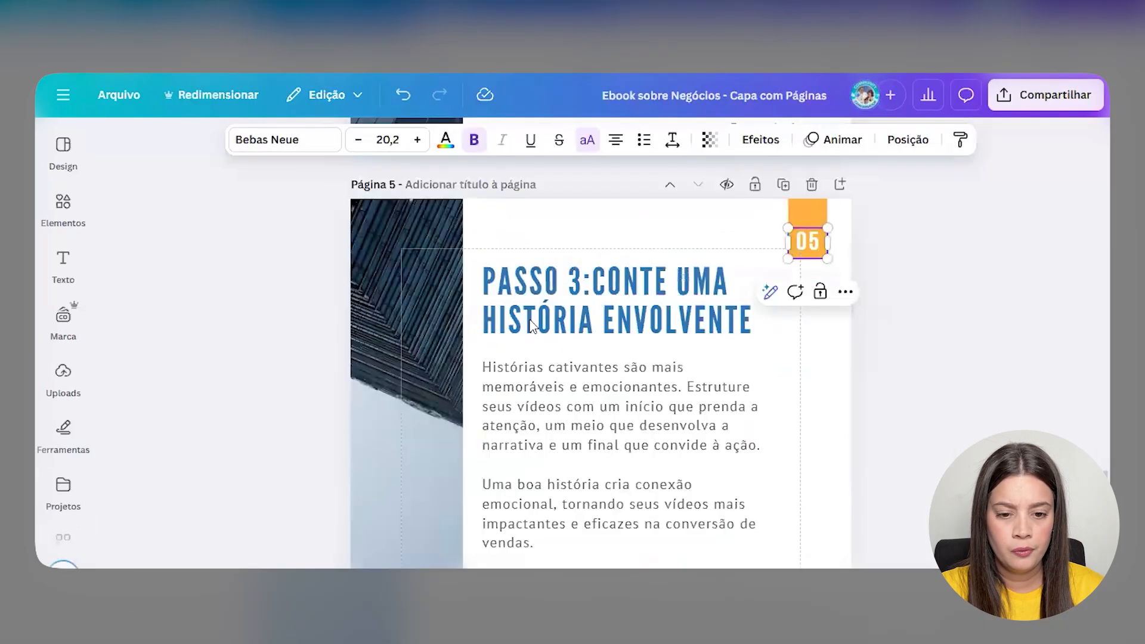
left_click(592, 291)
double_click(582, 281)
left_click(581, 280)
key("BackSpace")
type("5:CONTE UMA HISTÓRIA ENVOLVENTE")
left_click_drag(592, 282, 744, 320)
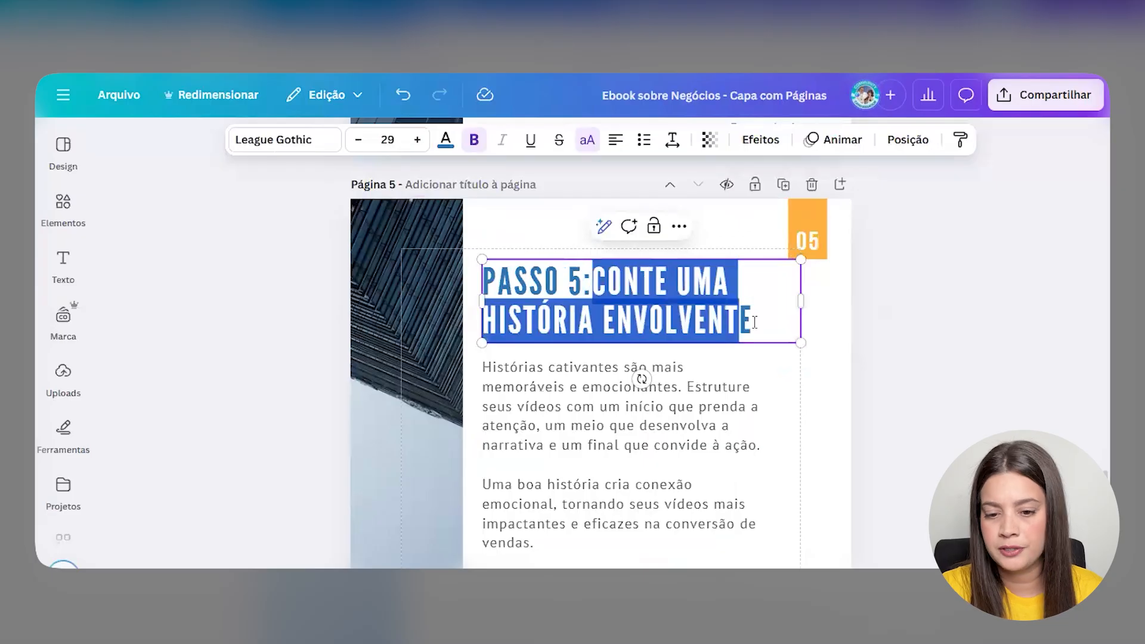
type("OTIMIZE PARA SEO")
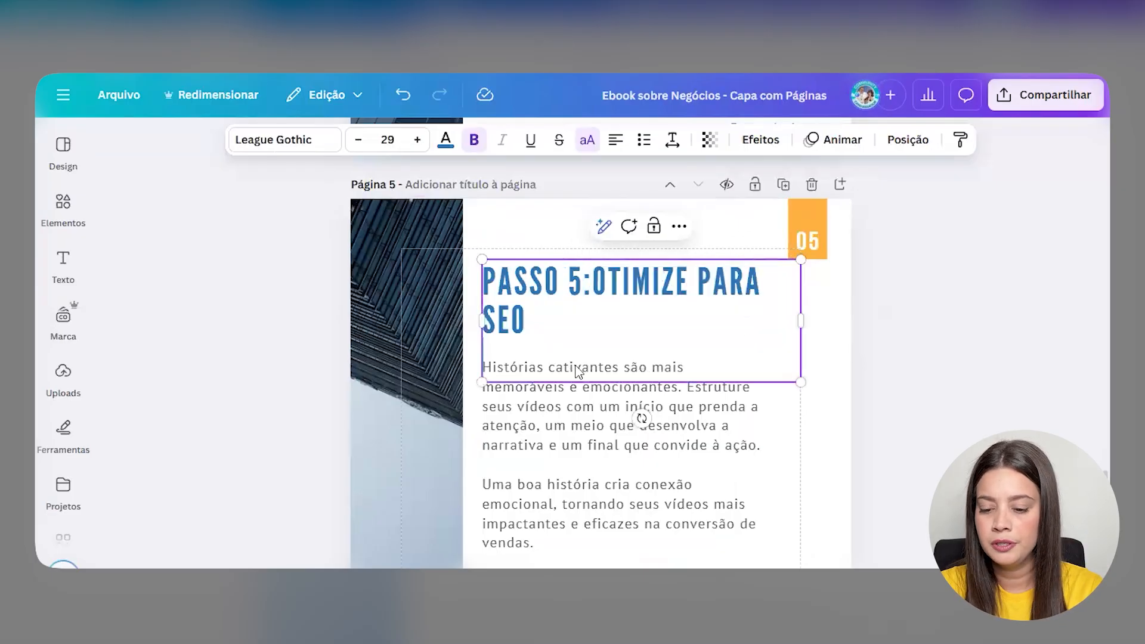
left_click_drag(800, 300, 745, 292)
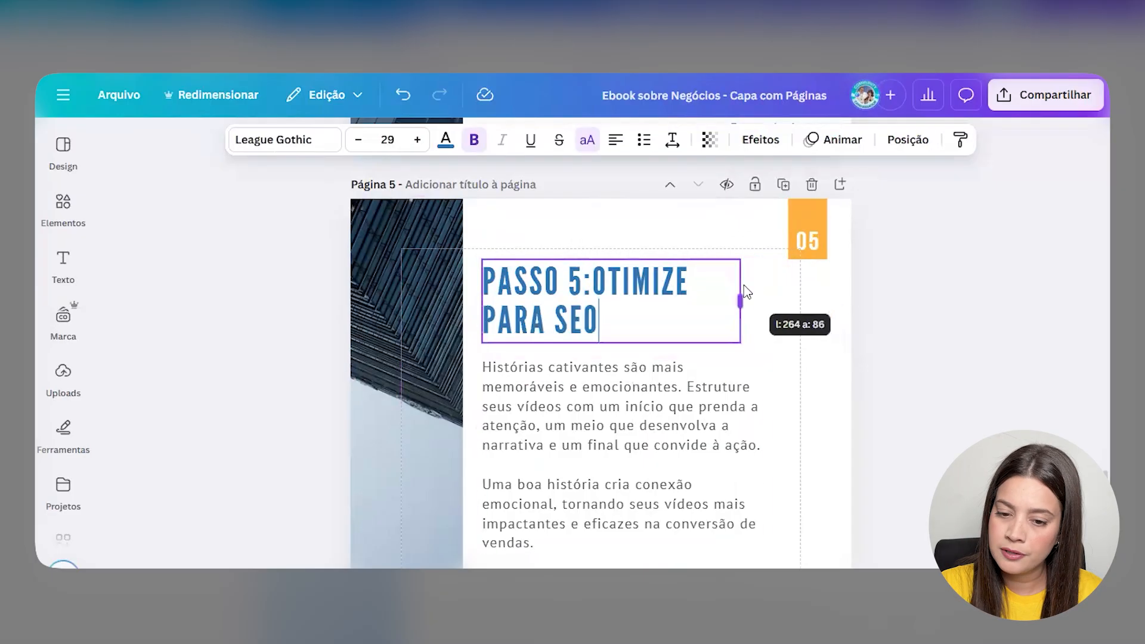
left_click(901, 379)
- Replace page 5's body with the Guia Rápido SEO description, split into two paragraphs at 'Além disso'
key("ctrl+Tab")
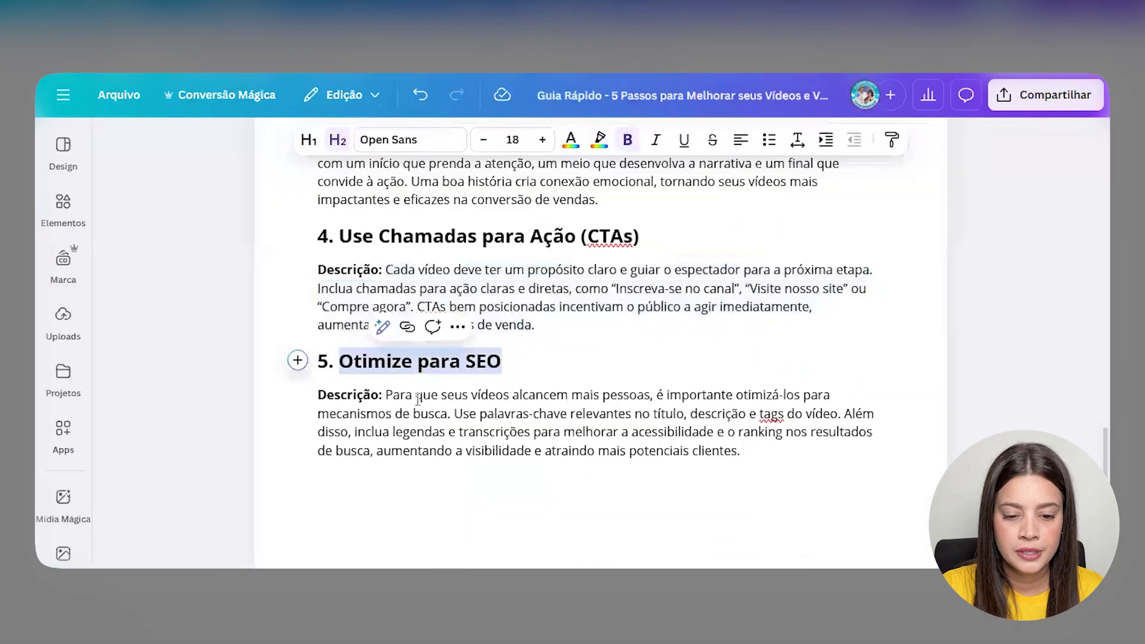
left_click_drag(386, 396, 642, 415)
left_click_drag(386, 394, 759, 450)
key("ctrl+c")
key("ctrl+shift+Tab")
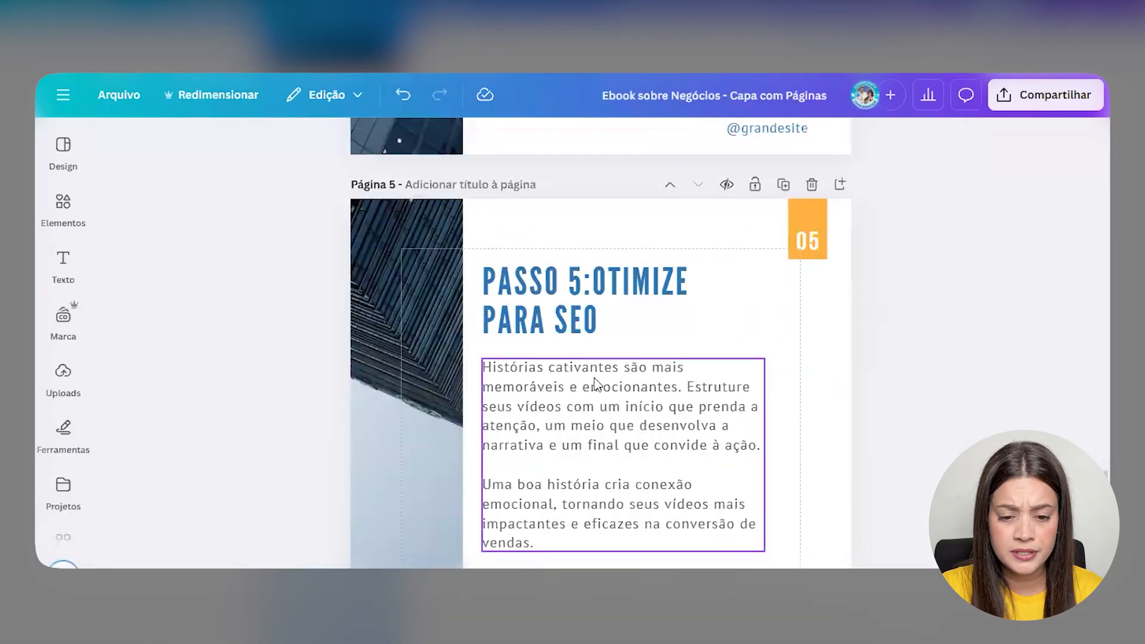
left_click(594, 377)
key("ctrl+a")
key("ctrl+v")
left_click(580, 445)
key("Return")
key("Return")
key("Delete")
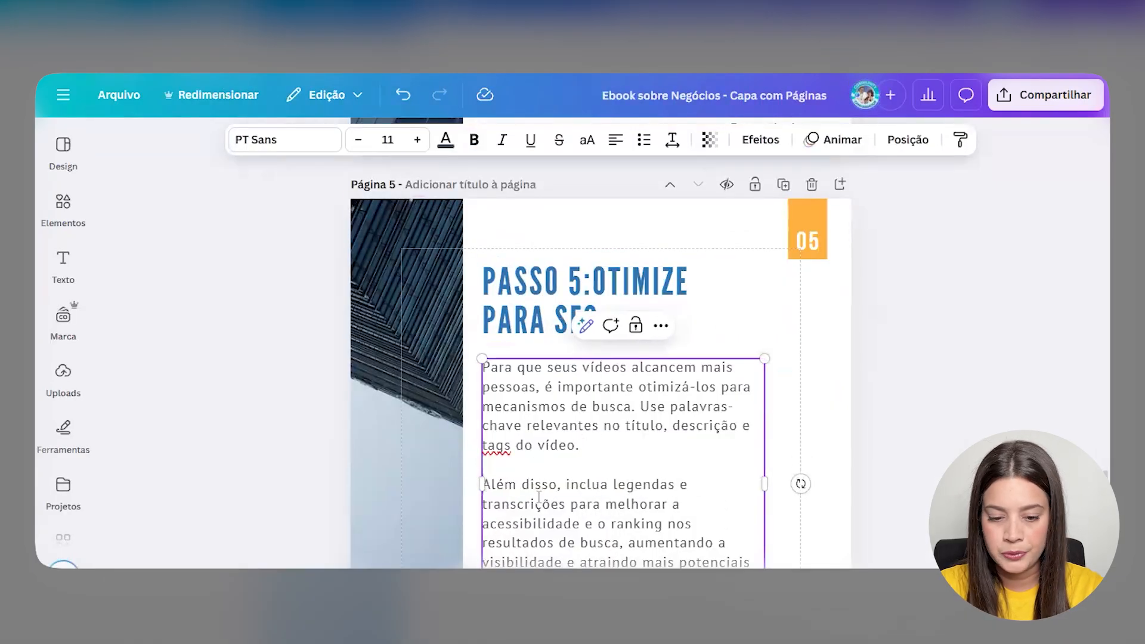
- Move the leftover PASSO 4 heading and body further down the page
scroll(565, 458, "down", 6)
left_click(575, 462)
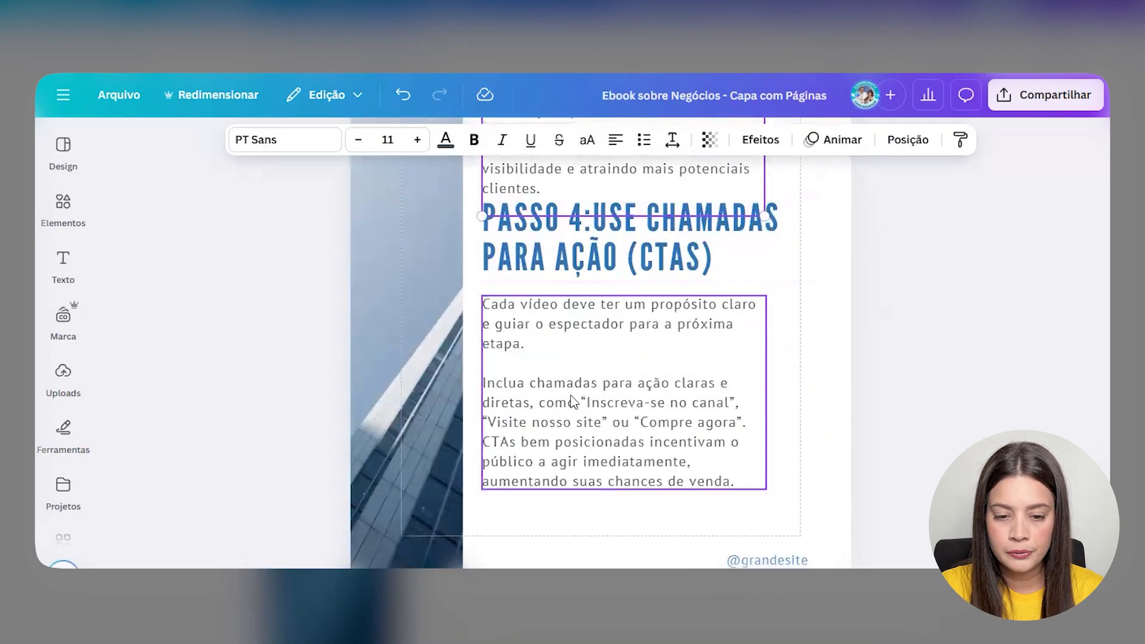
left_click(552, 261, "shift")
left_click_drag(542, 368, 544, 397)
- Delete the PASSO 4 body and rewrite its heading as 'GOSTOU DESSE CONTEÚDO?', narrowed to wrap
left_click(895, 422)
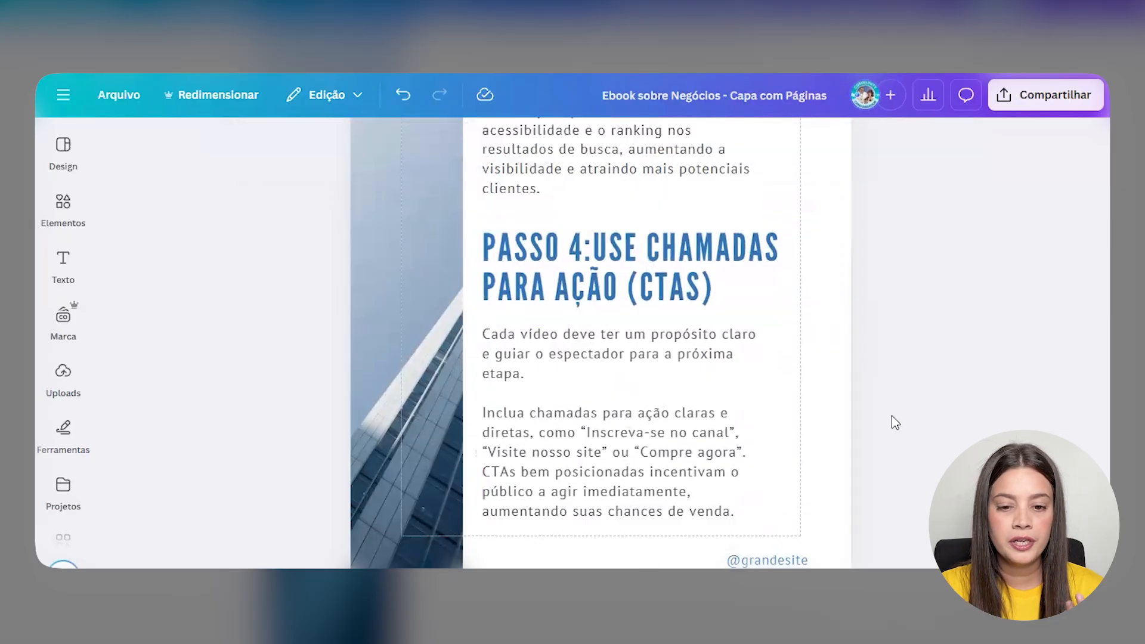
left_click(733, 456)
key("Delete")
left_click_drag(596, 303, 571, 380)
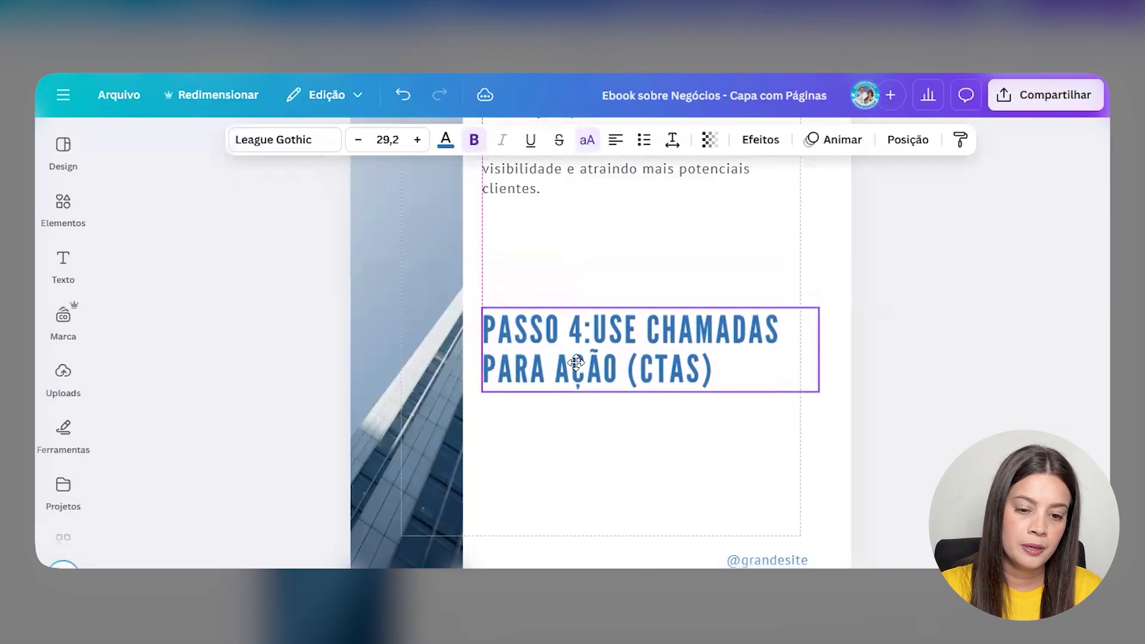
double_click(577, 367)
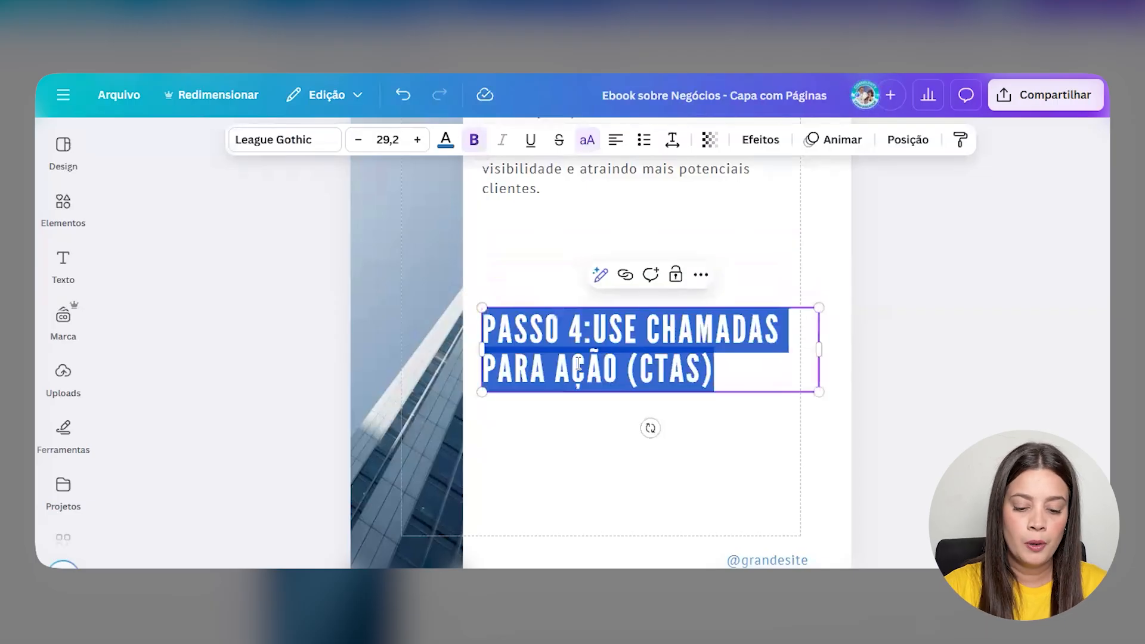
type("GOSTOU DESSE")
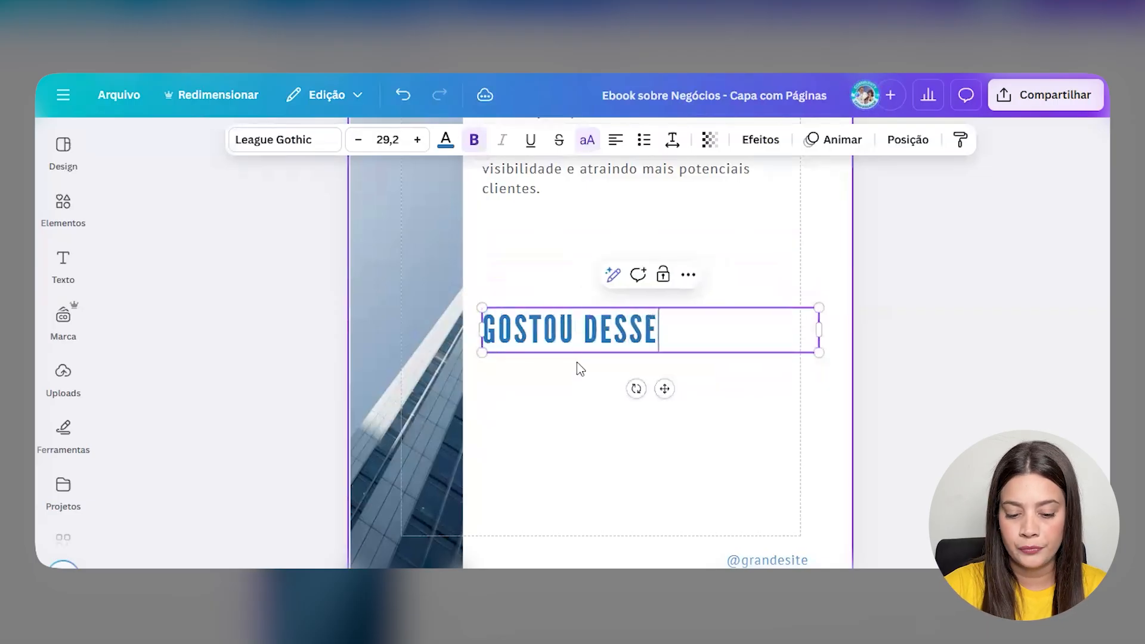
type(" CONTEÚDO?")
left_click_drag(819, 330, 691, 329)
left_click(798, 415)
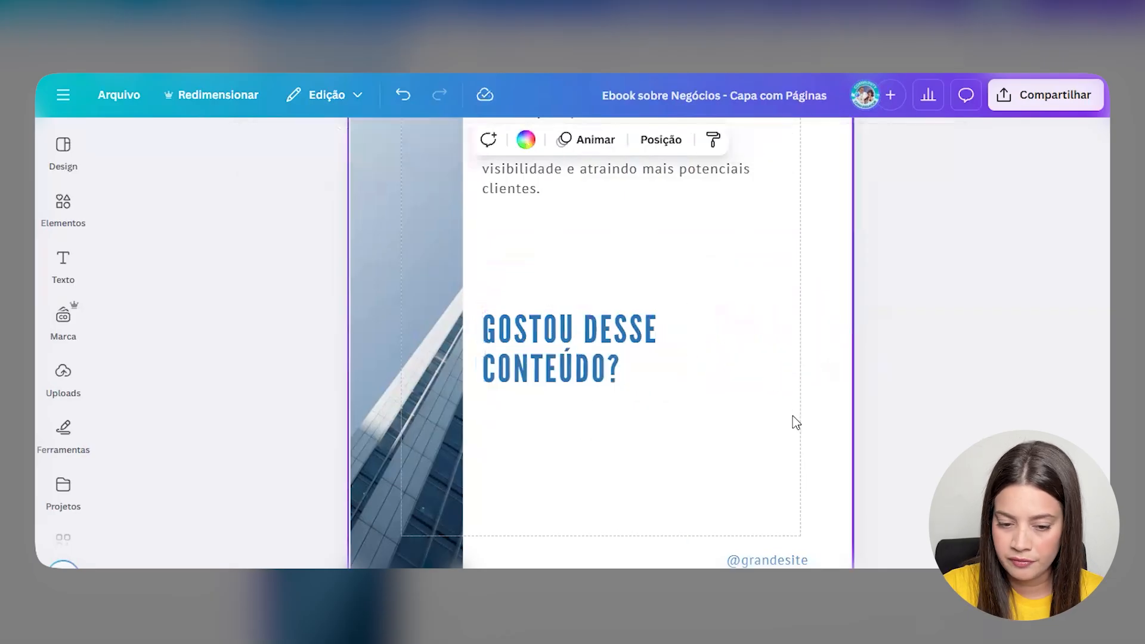
- Add a rounded square from Elementos below the heading, flattened into a wide button bar
left_click(62, 205)
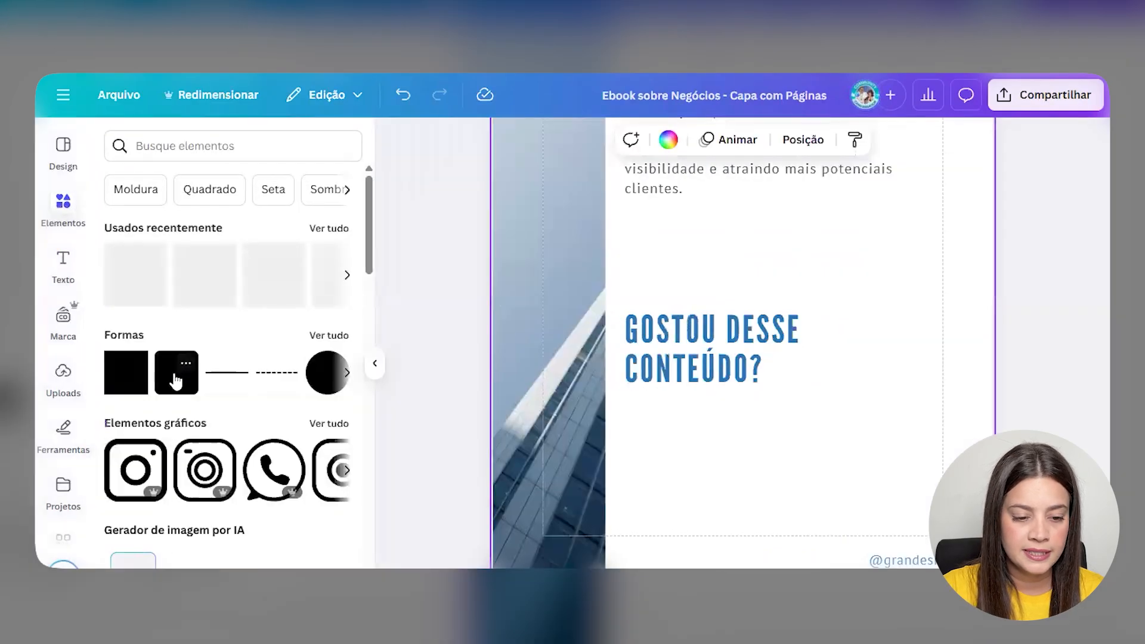
left_click(176, 382)
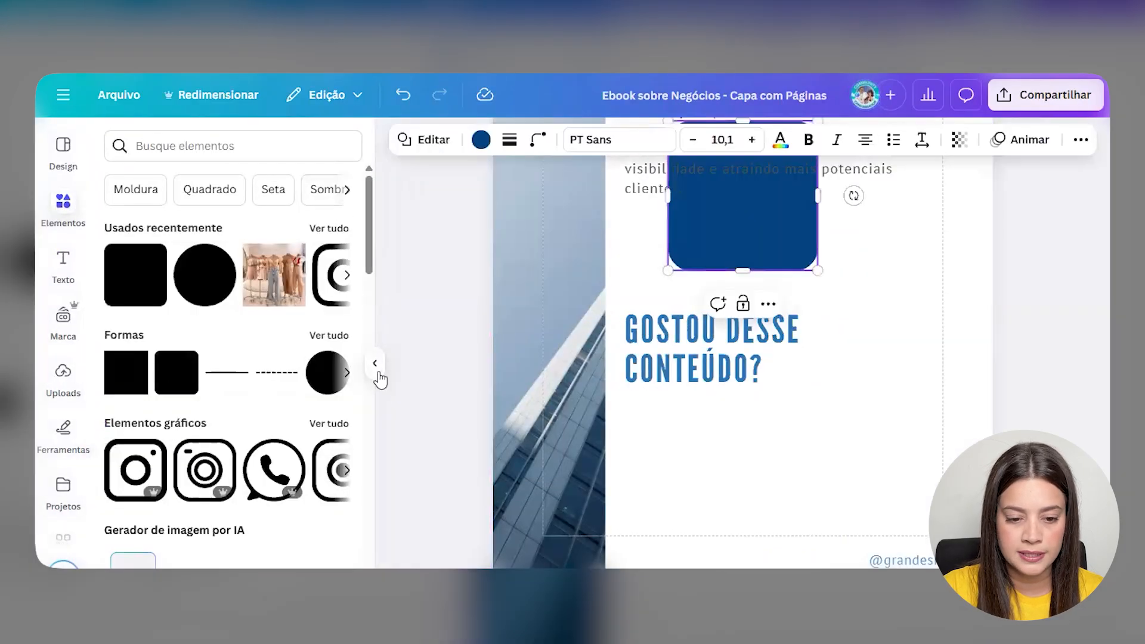
left_click(375, 365)
left_click_drag(624, 242, 714, 429)
left_click_drag(685, 368, 573, 425)
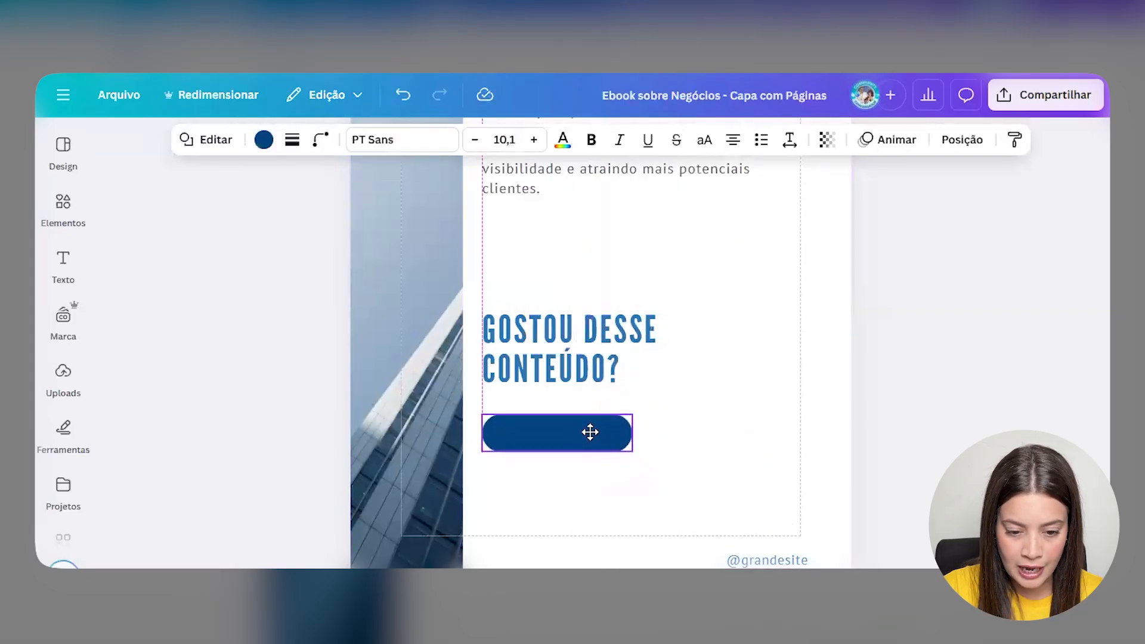
left_click(688, 445)
- Duplicate the SEO text box as the 'Me siga para saber mais!' label and place it on the button
scroll(602, 239, "up", 1)
left_click(601, 232)
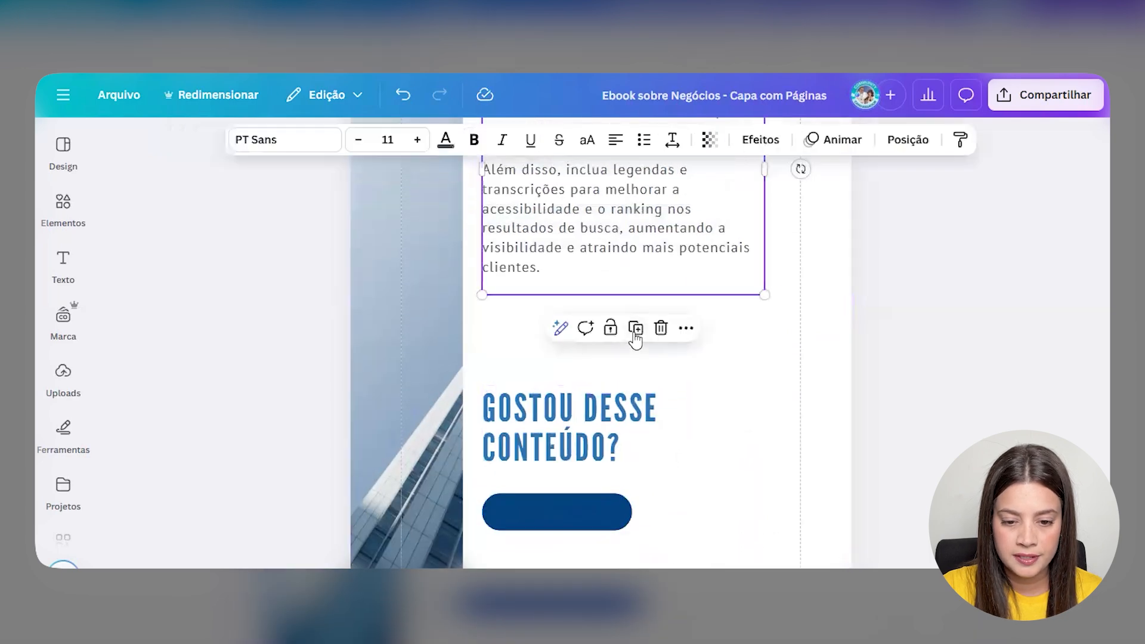
left_click(635, 328)
left_click_drag(614, 343, 745, 459)
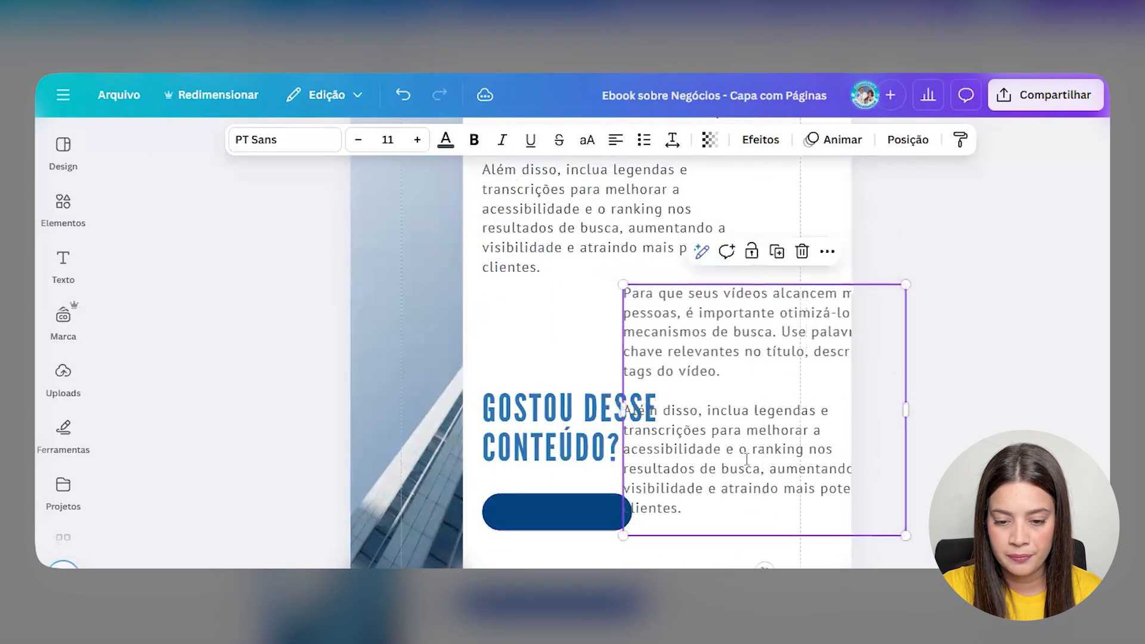
double_click(746, 459)
key("ctrl+a")
type("Me siga para")
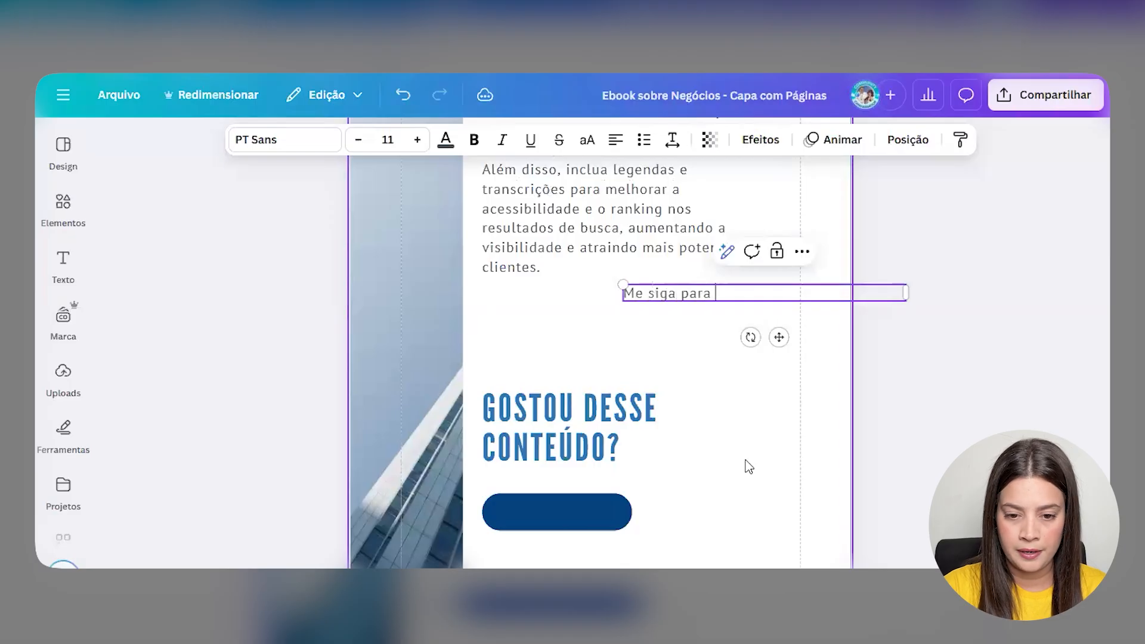
type(" saber")
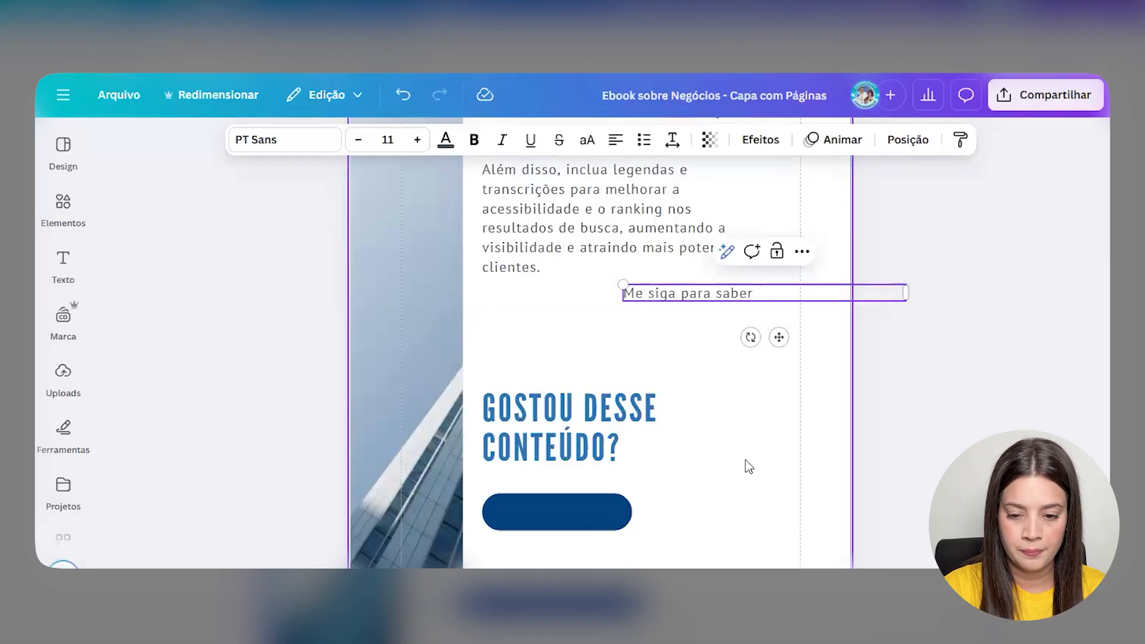
key("Escape")
left_click_drag(764, 293, 681, 508)
left_click(619, 500)
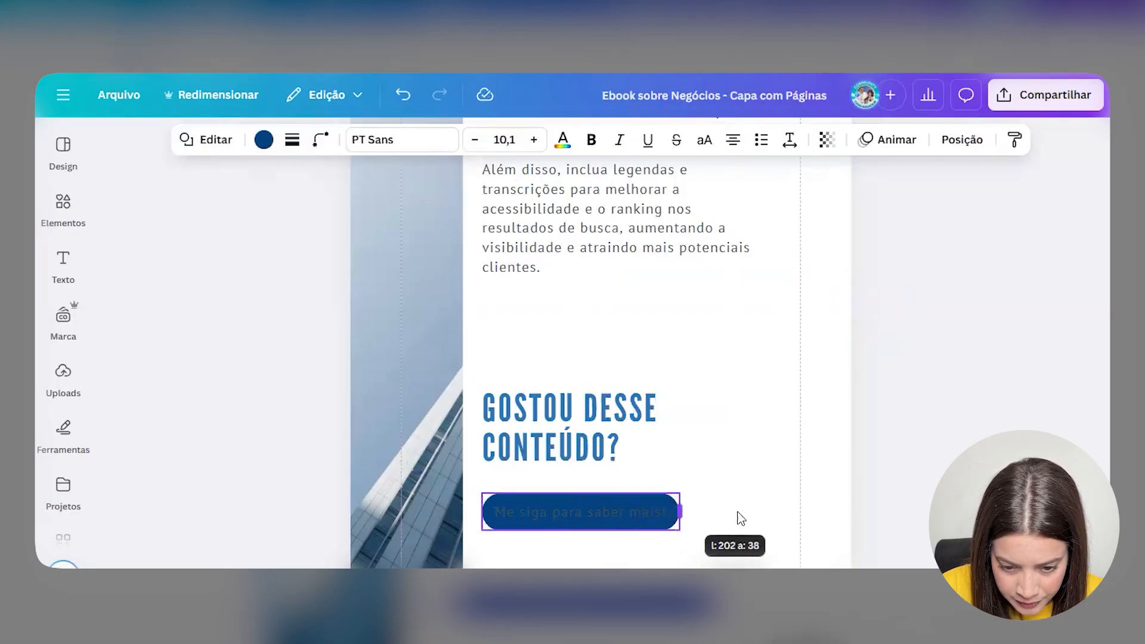
left_click(739, 515)
- Make the 'Me siga para saber mais!' button text white and bold
left_click(622, 511)
left_click(446, 140)
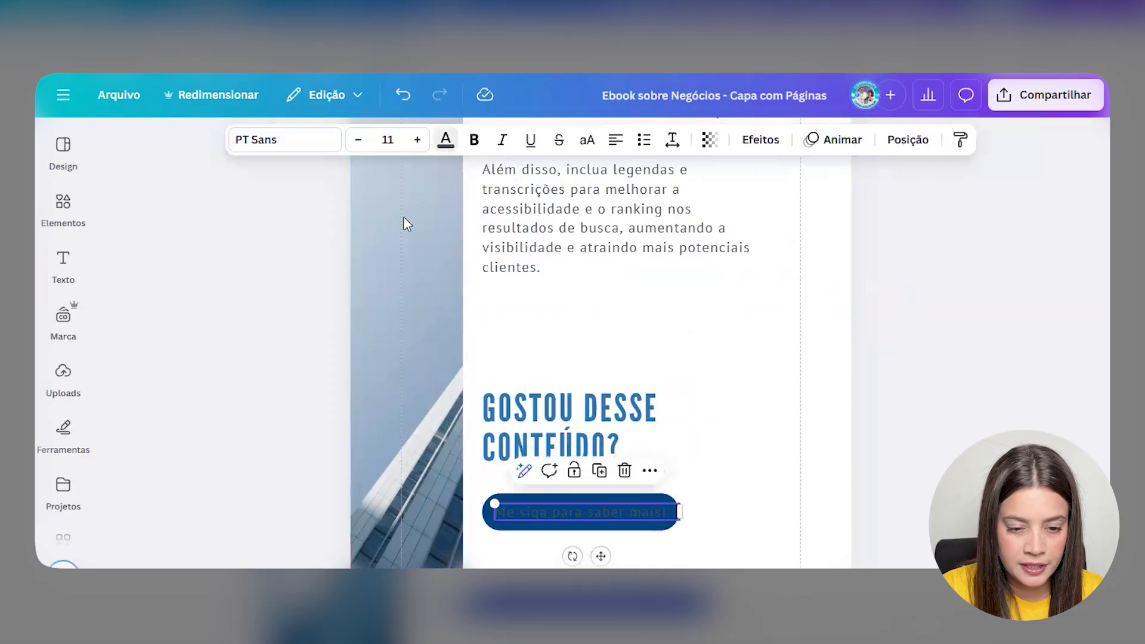
left_click(120, 339)
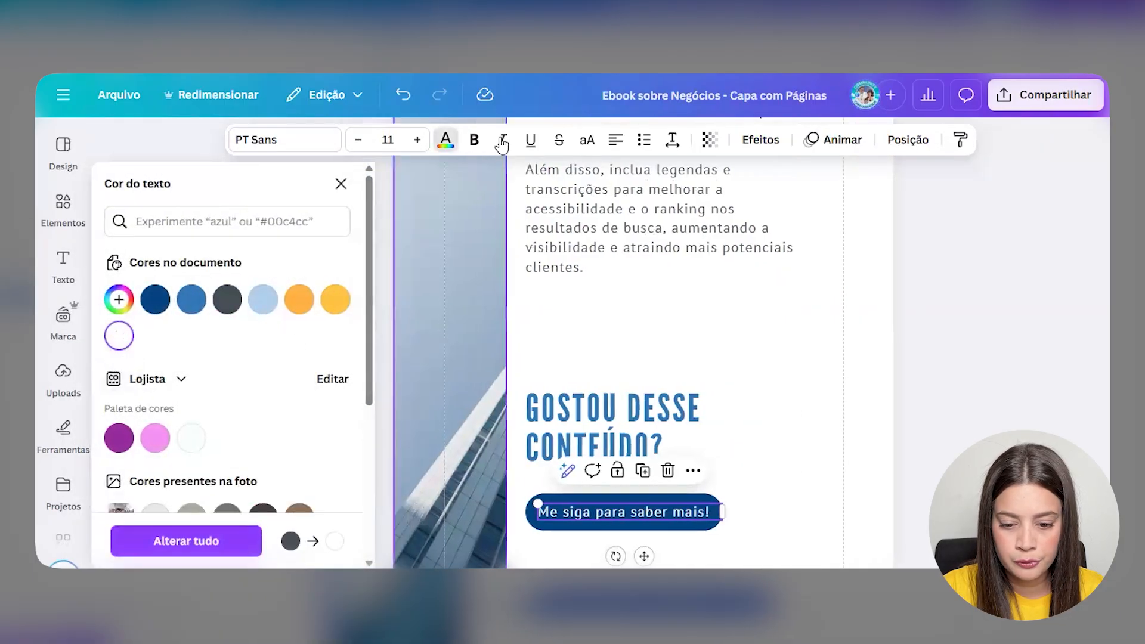
left_click(471, 139)
left_click(741, 365)
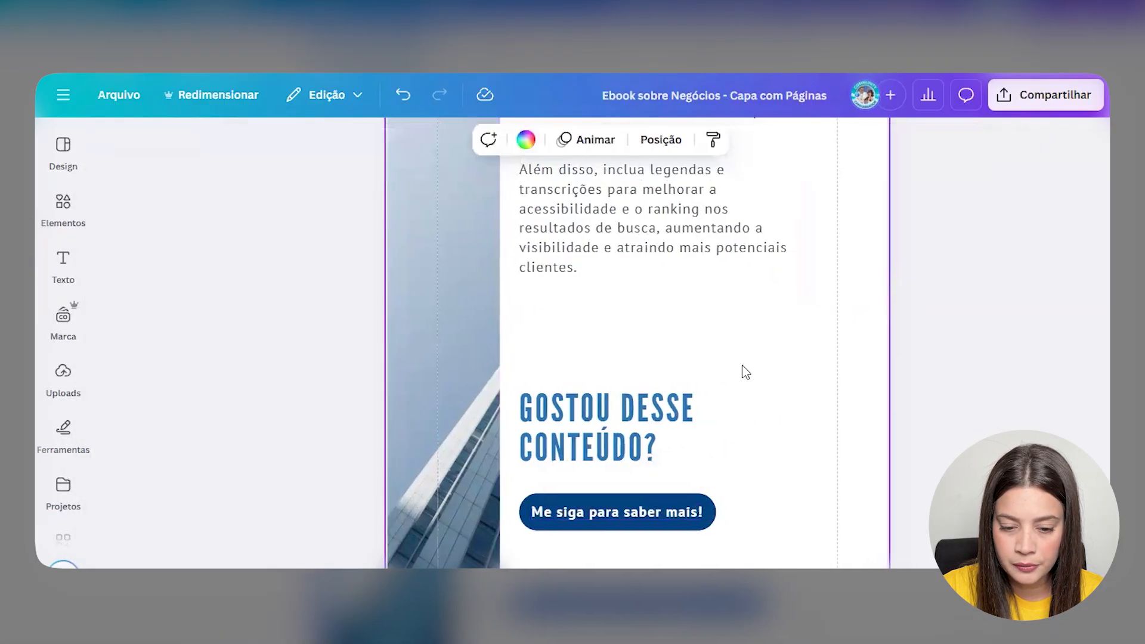
left_click(569, 431)
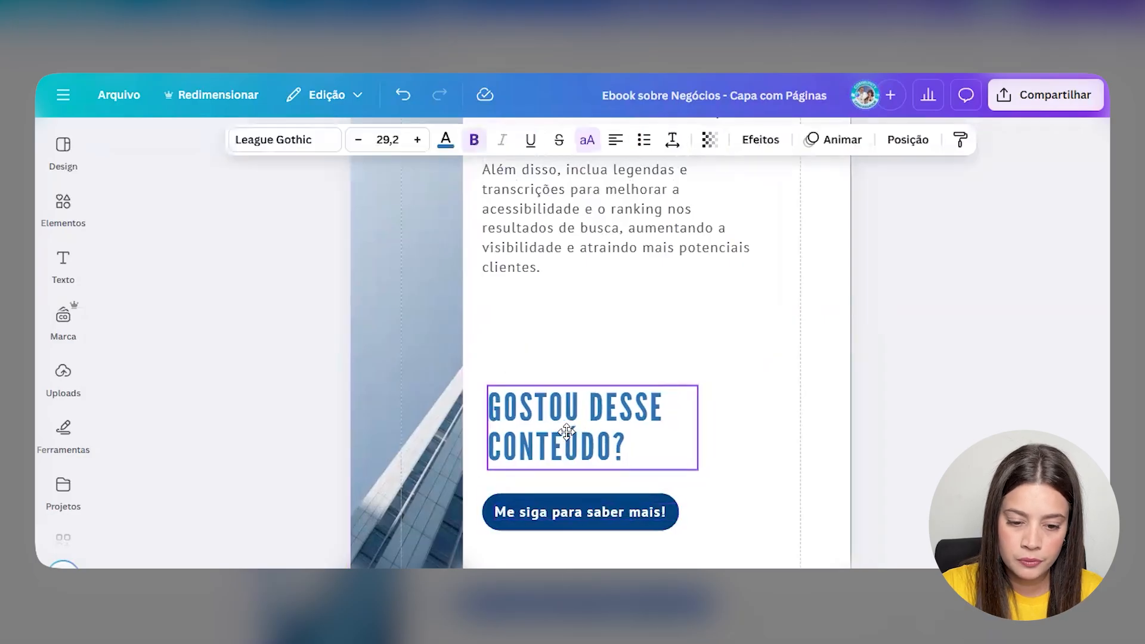
scroll(708, 477, "down", 1)
left_click(708, 477)
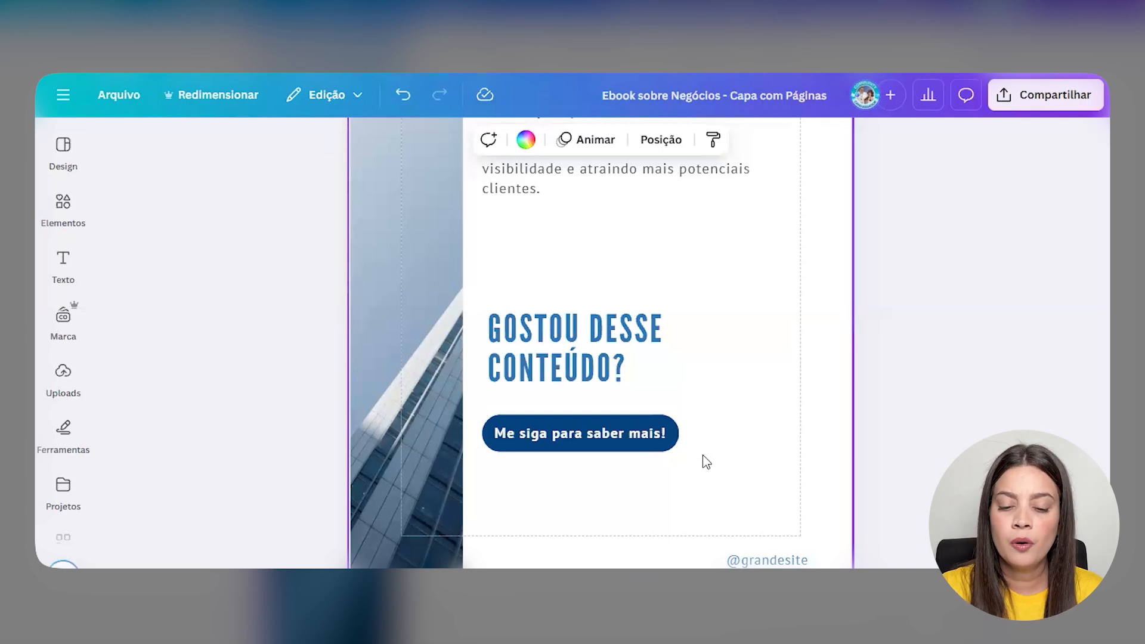
double_click(611, 428)
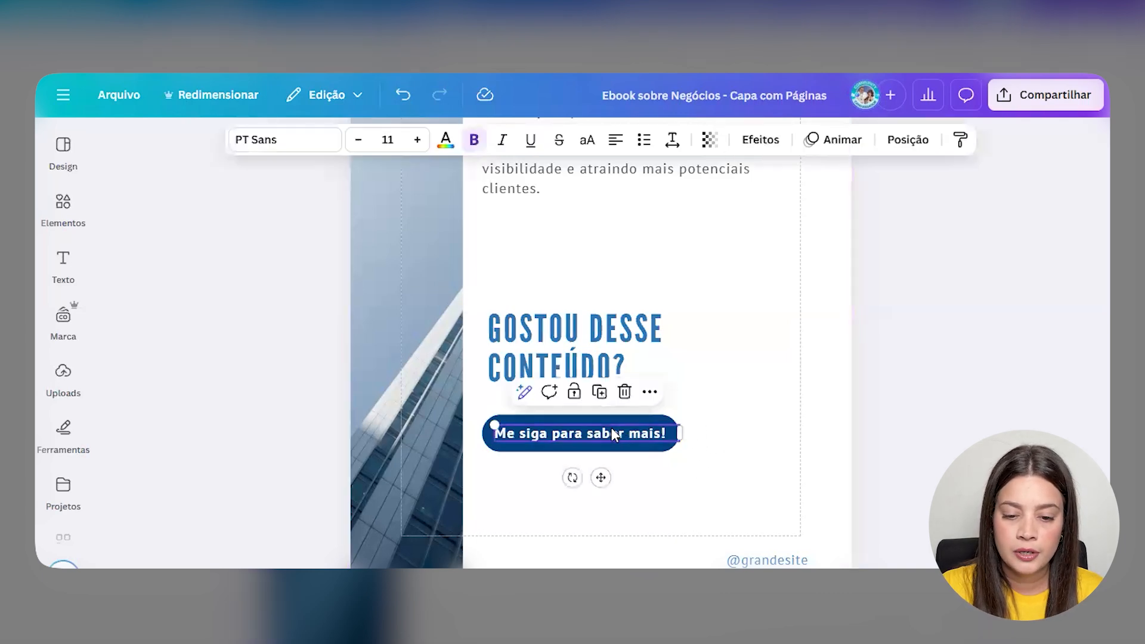
left_click(649, 392)
scroll(714, 238, "down", 3)
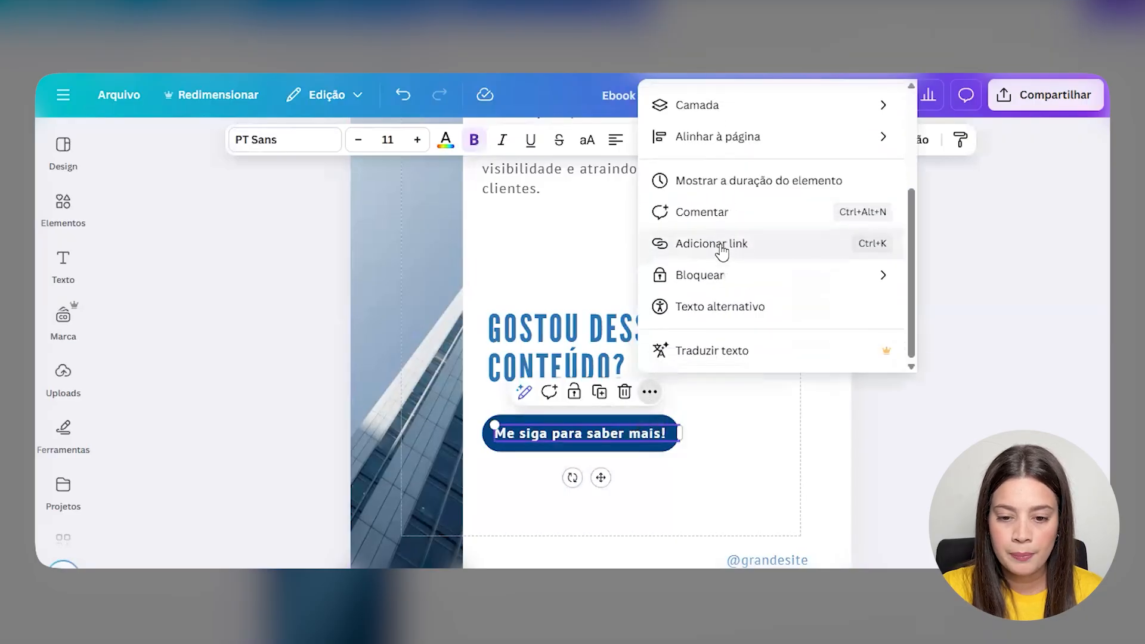
left_click(737, 256)
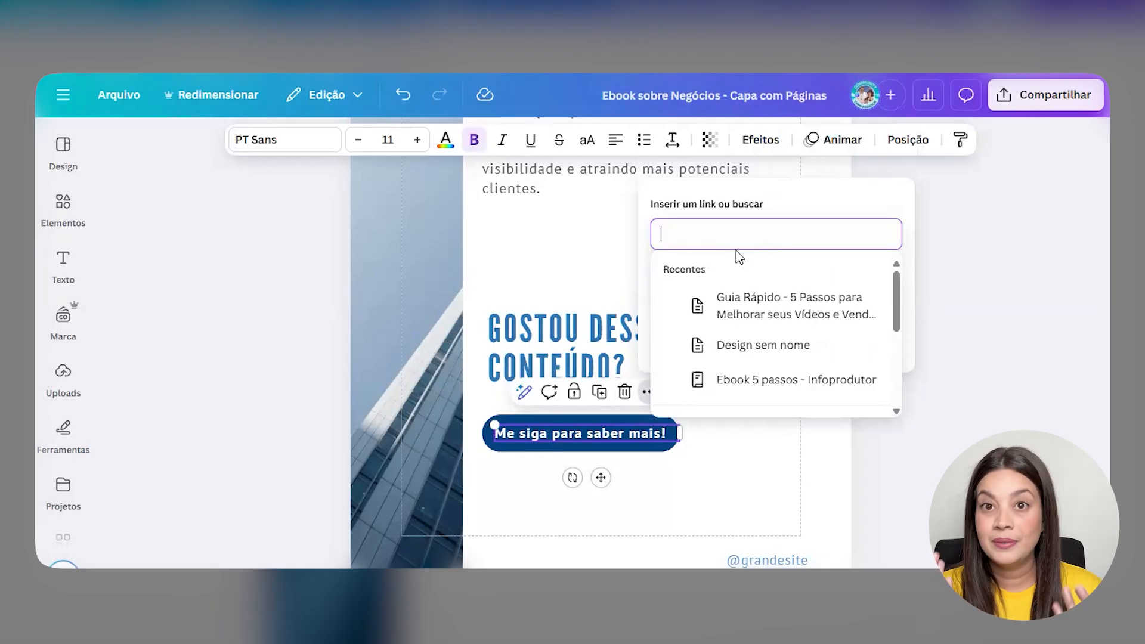
left_click(768, 501)
left_click(763, 501)
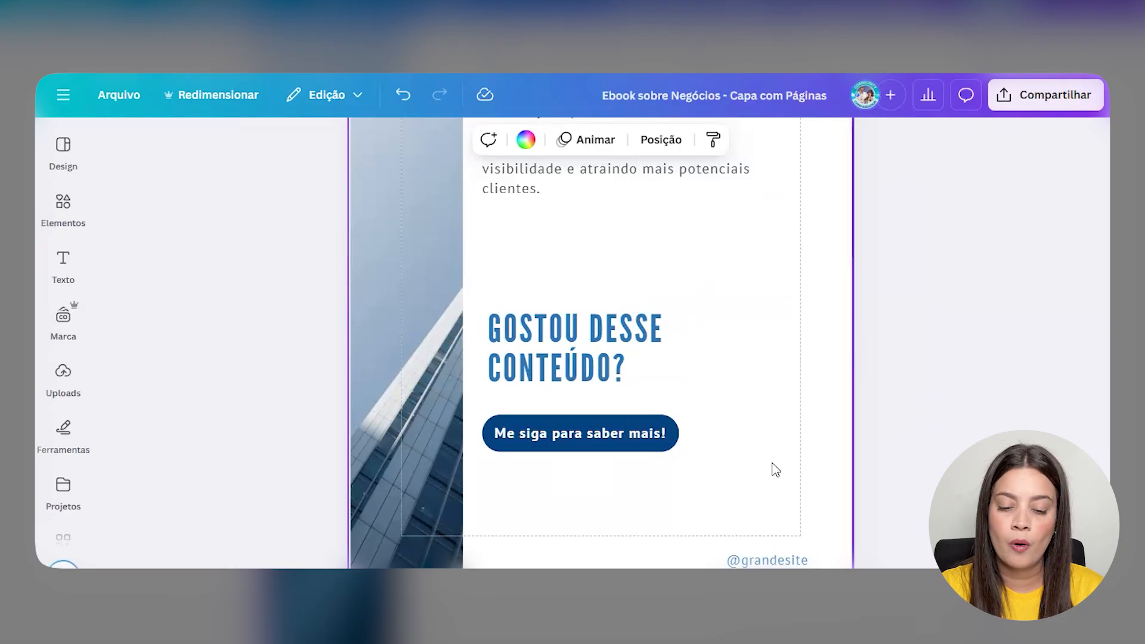
- Scroll up the ebook until the whole 'GUIA RÁPIDO 5 PASSOS' cover on Página 1 is visible
scroll(773, 471, "down", 1)
scroll(772, 479, "up", 15)
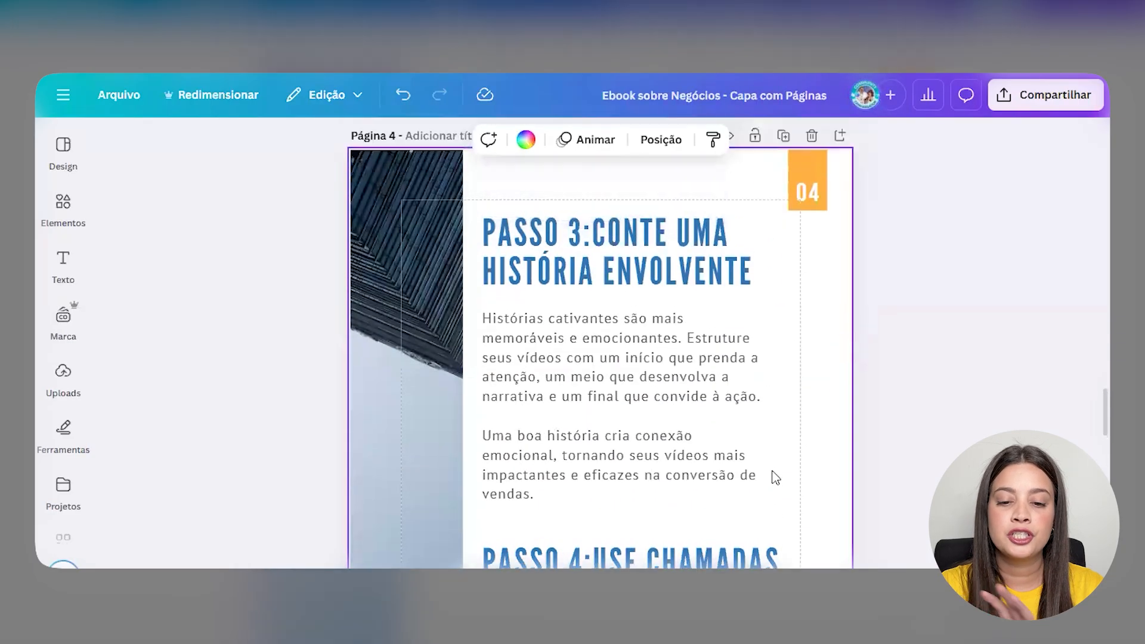
scroll(676, 375, "up", 12)
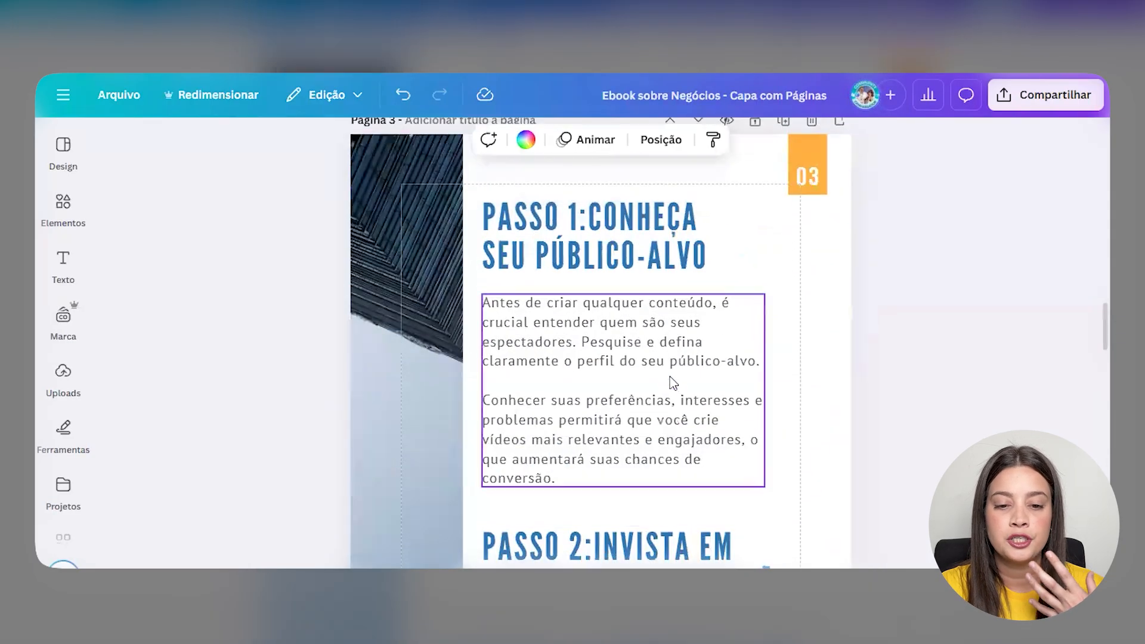
scroll(659, 386, "up", 10)
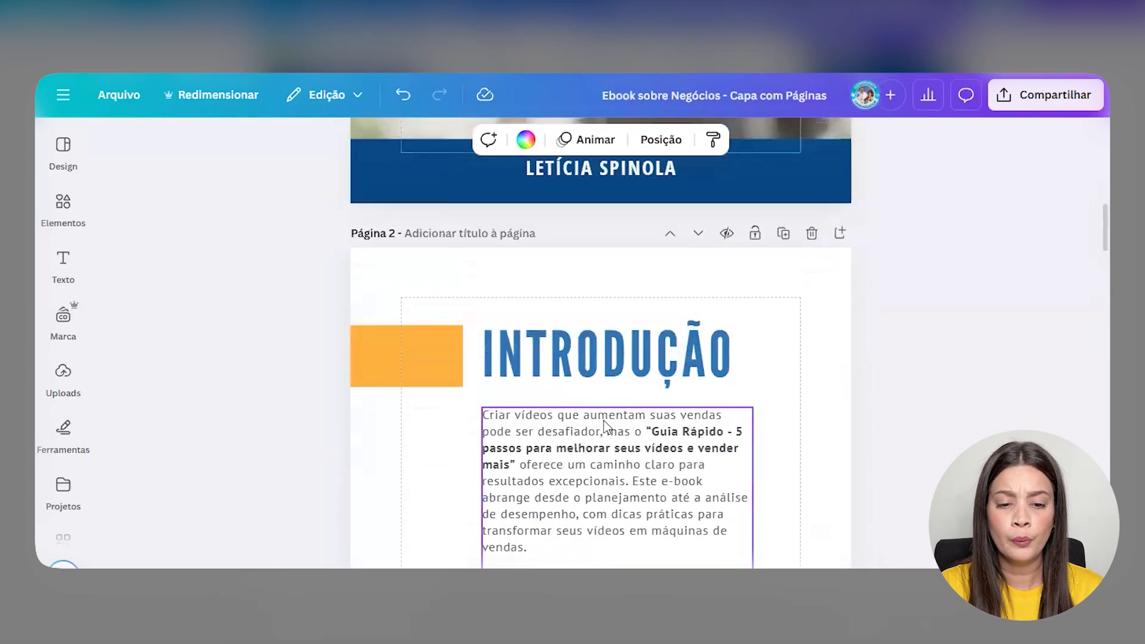
scroll(604, 420, "up", 4)
scroll(769, 532, "down", 3)
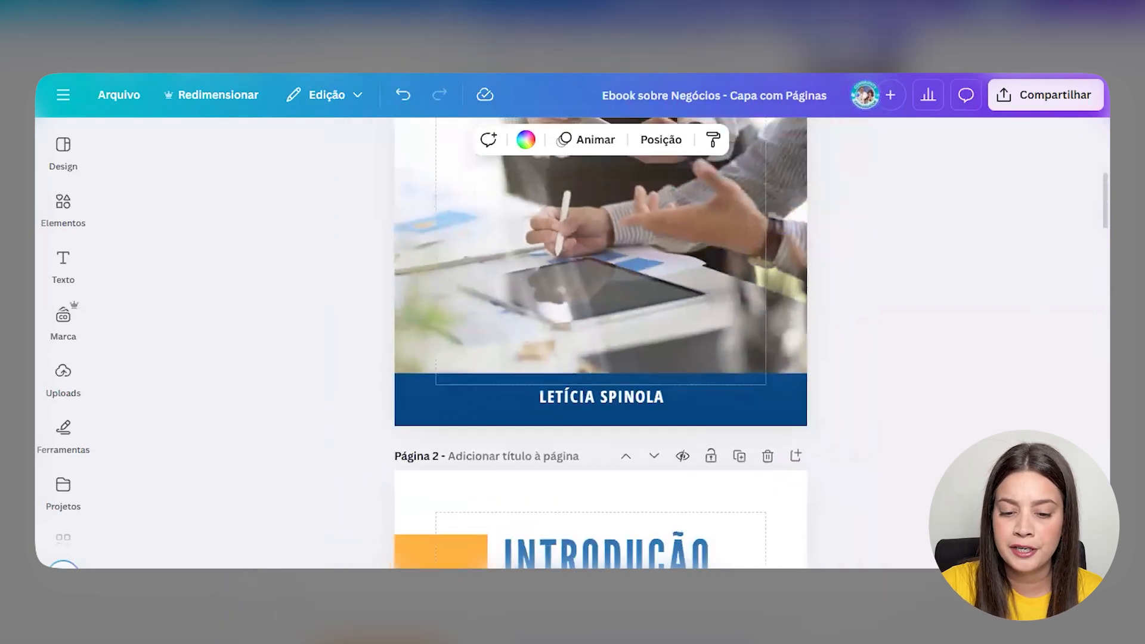
scroll(755, 384, "up", 5)
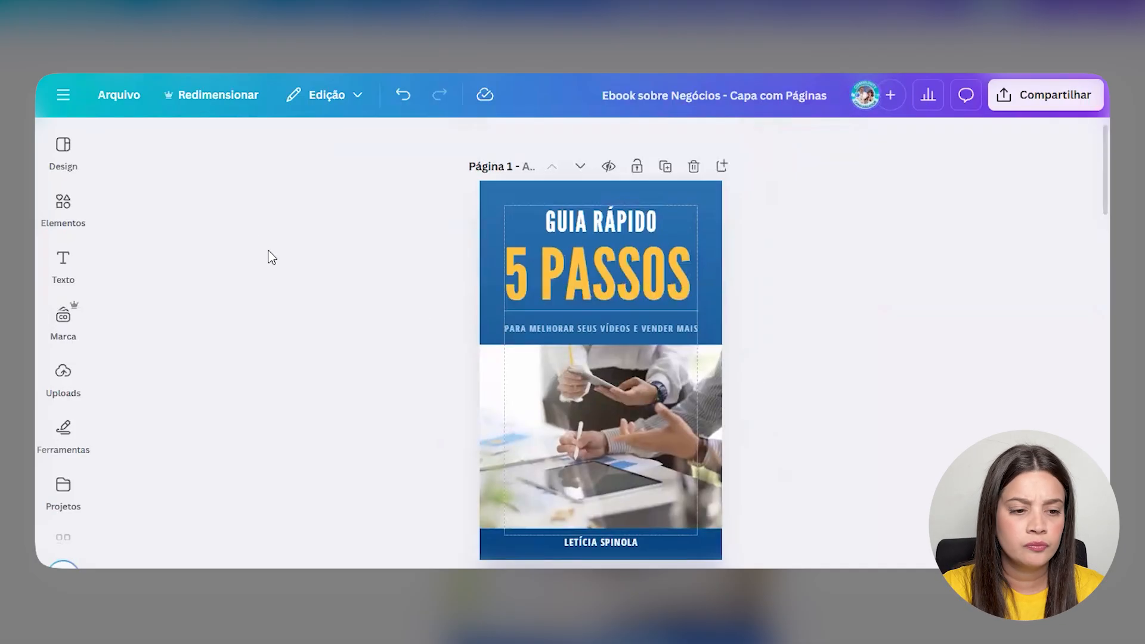
- Show every palette via Design, Estilos, Paletas de cores, Ver tudo
left_click(70, 156)
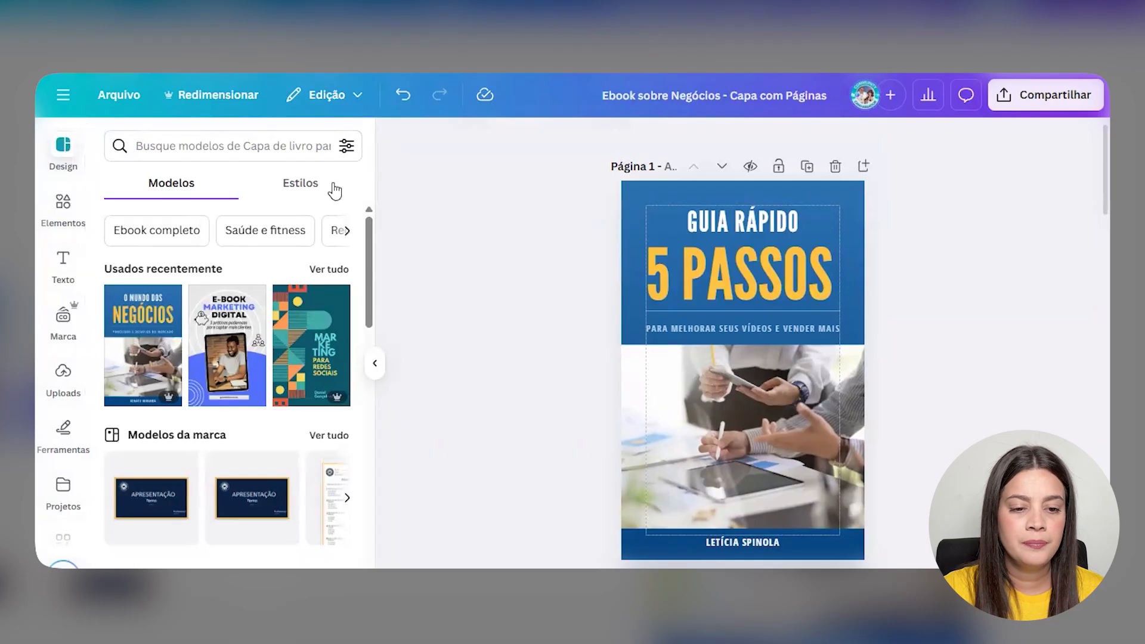
left_click(314, 189)
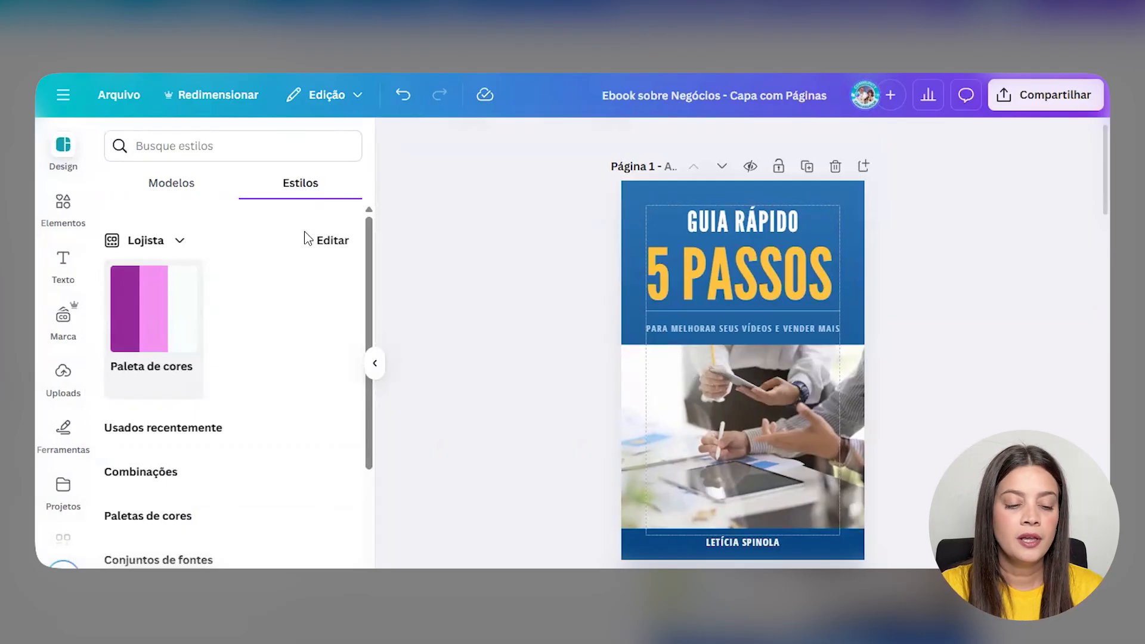
scroll(306, 238, "down", 4)
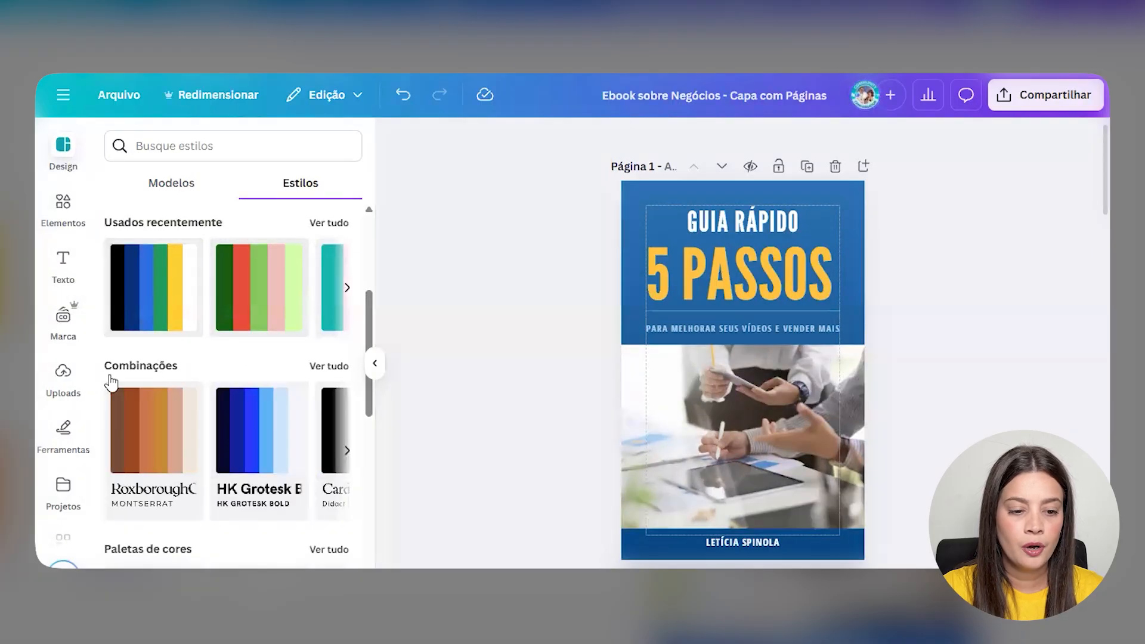
scroll(178, 363, "down", 1)
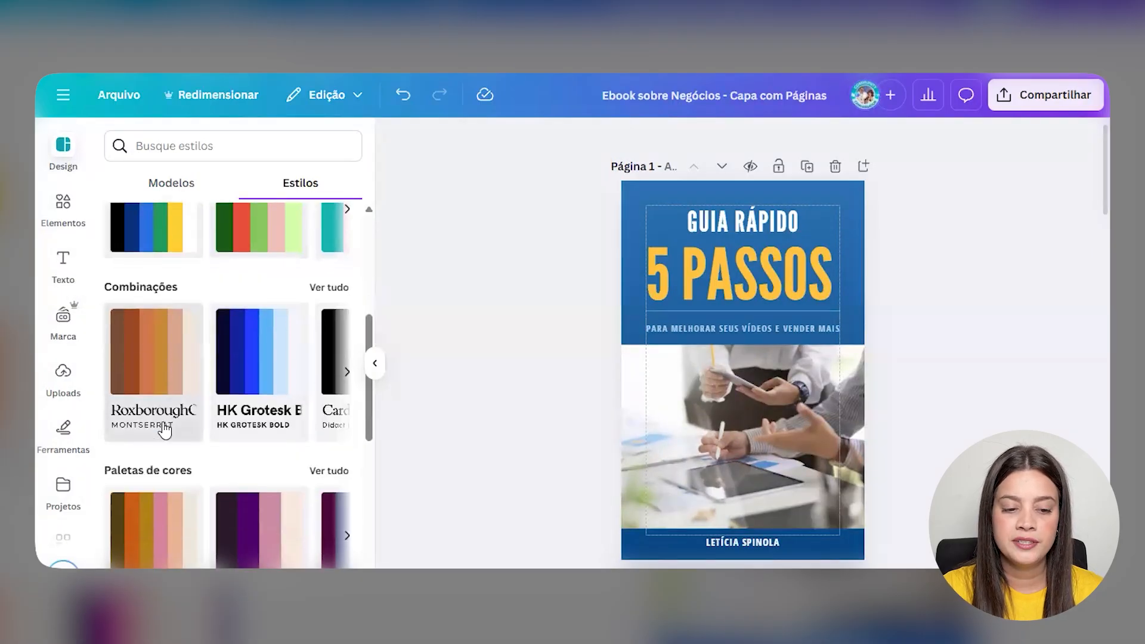
scroll(170, 417, "down", 3)
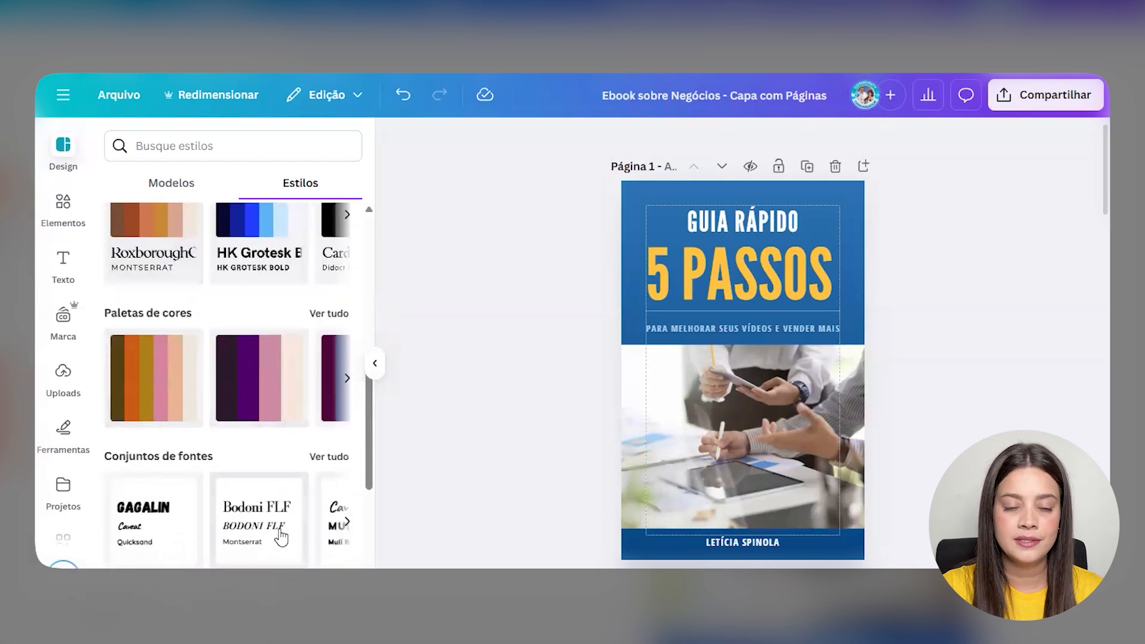
left_click(327, 314)
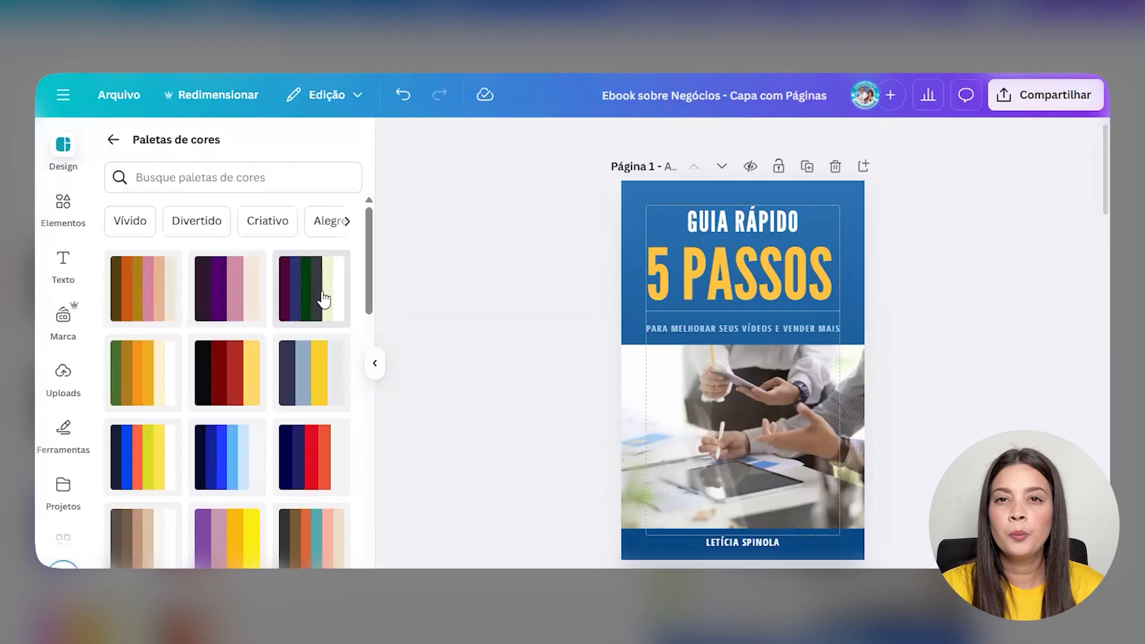
- Try the navy/red, purple/yellow, olive and magenta palettes on the cover
scroll(295, 325, "down", 4)
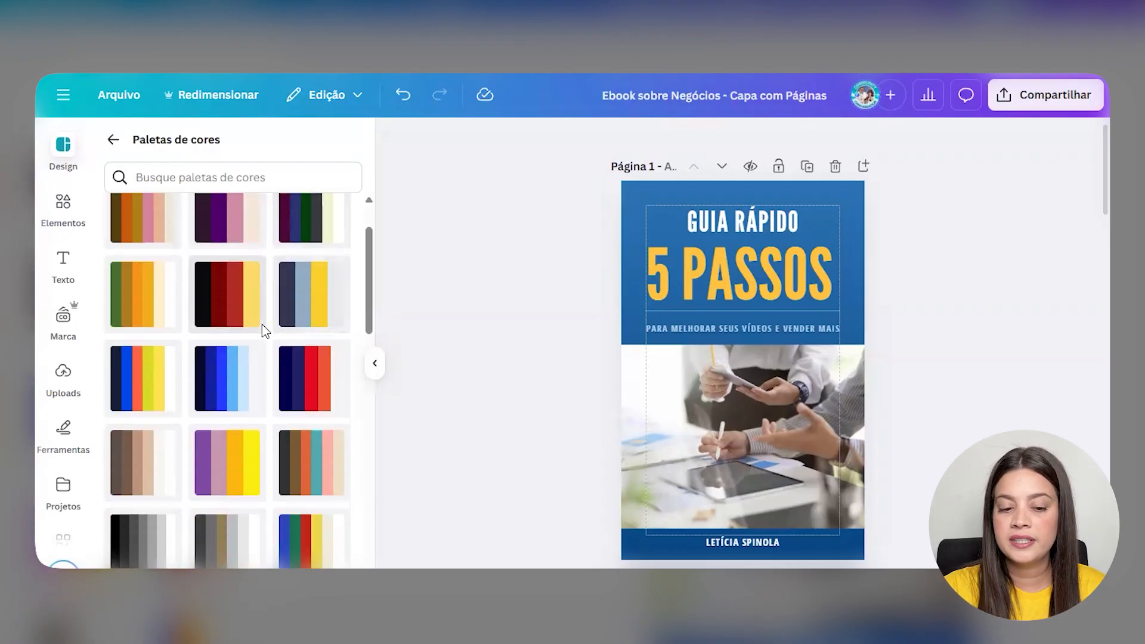
left_click(631, 192)
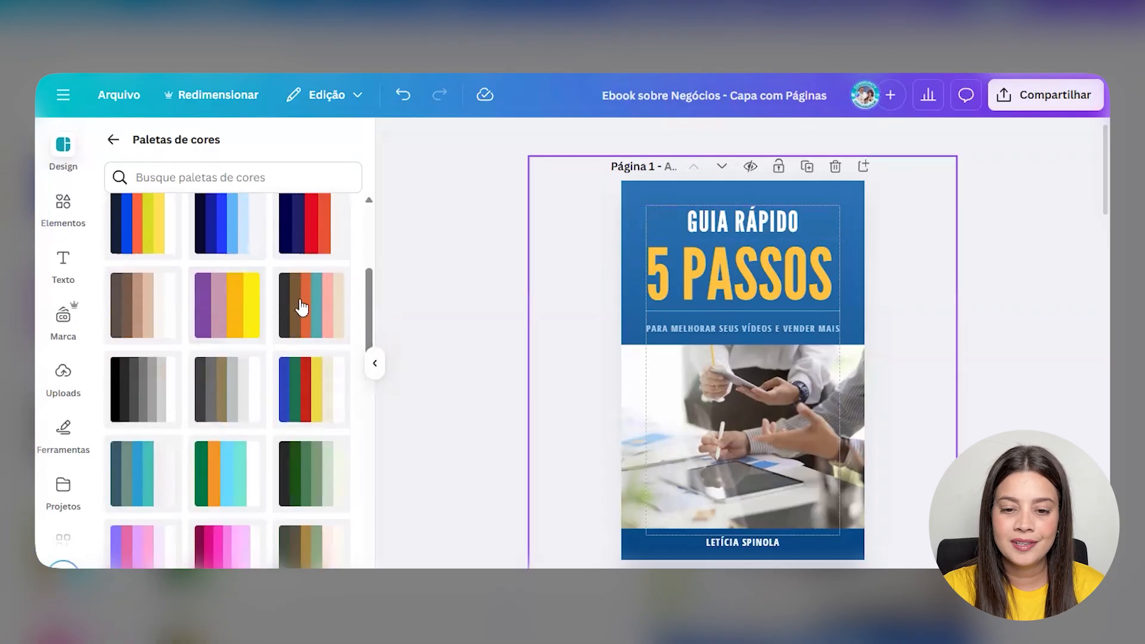
scroll(248, 337, "down", 3)
left_click(468, 292)
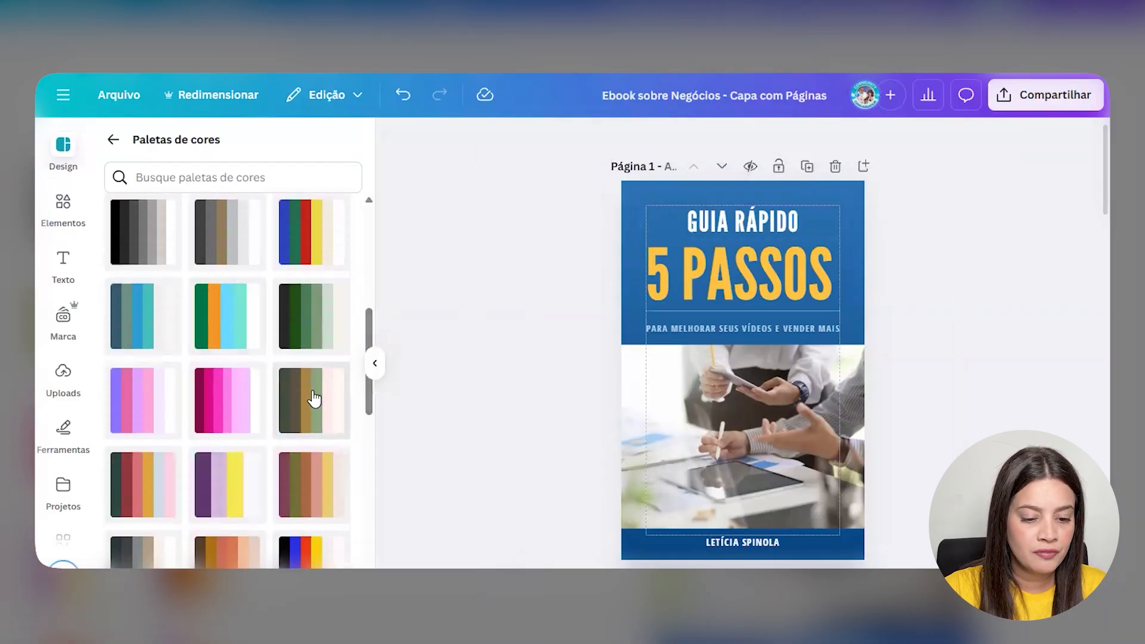
scroll(312, 396, "down", 1)
left_click(310, 489)
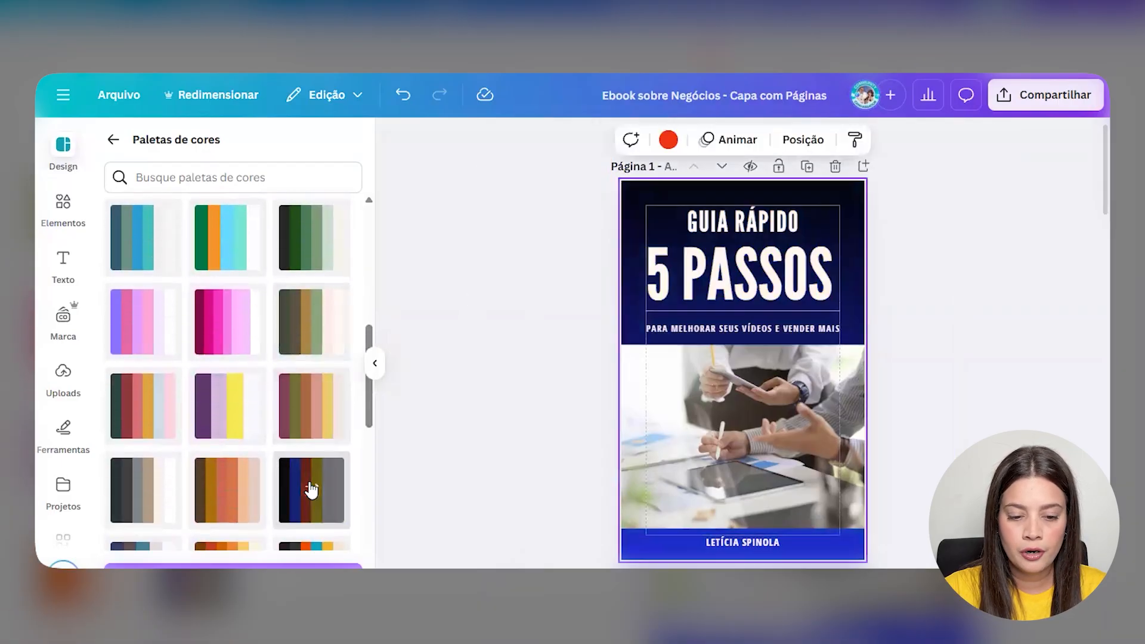
left_click(230, 418)
left_click(322, 331)
left_click(213, 320)
- Try the dark slate, cream/brown, green and pink/orange palettes on the cover
scroll(213, 321, "down", 3)
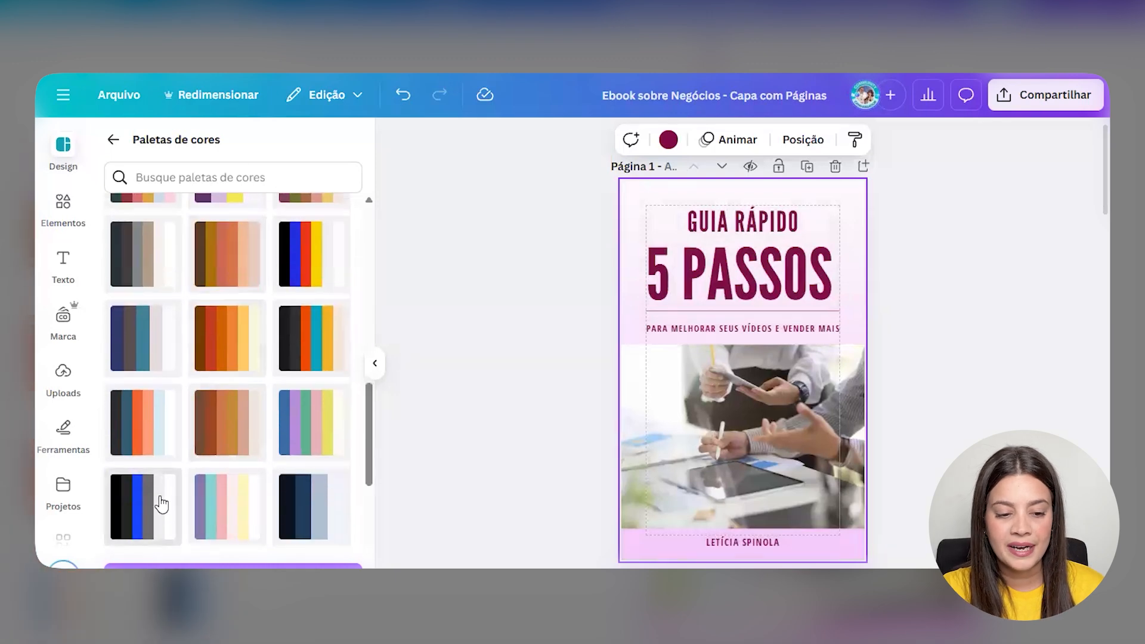
left_click(149, 439)
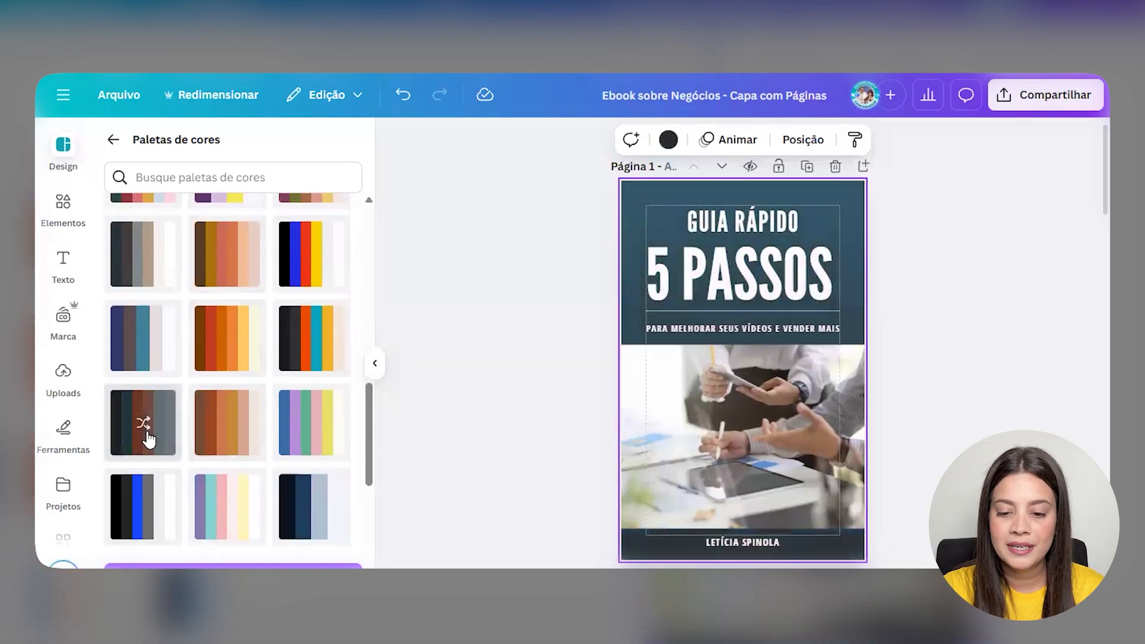
left_click(148, 439)
scroll(250, 411, "down", 3)
left_click(302, 362)
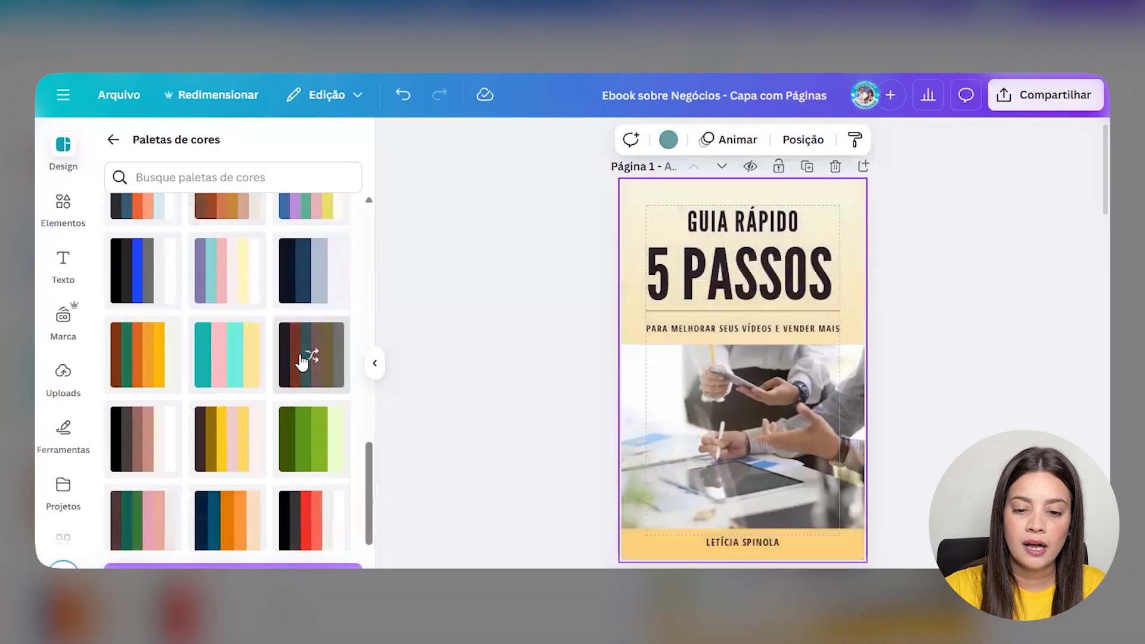
left_click(302, 362)
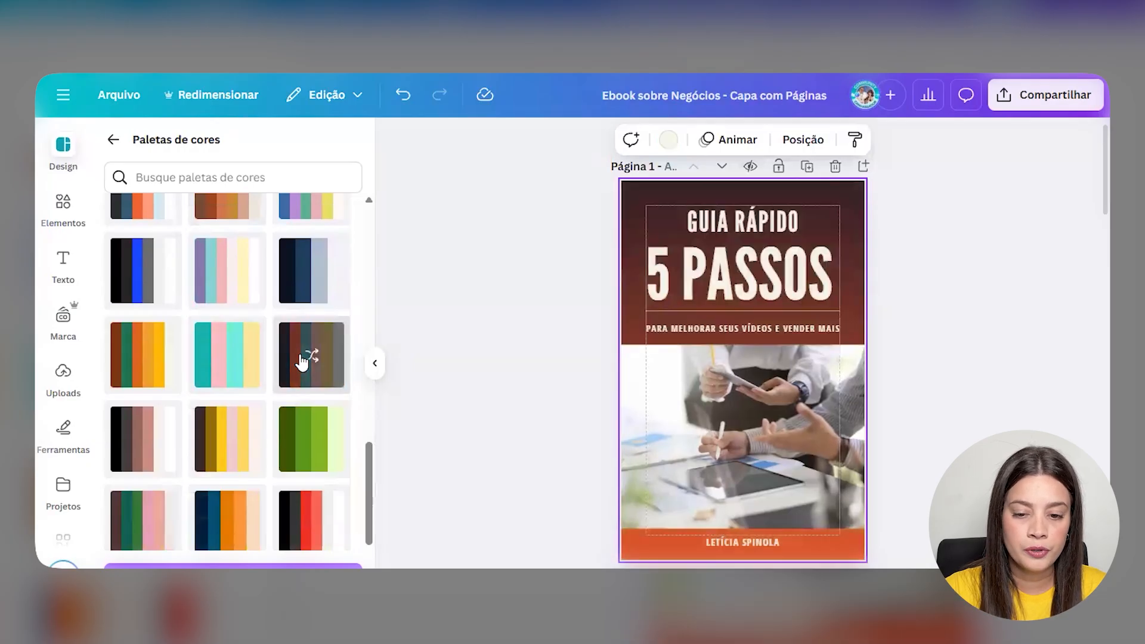
scroll(298, 367, "down", 1)
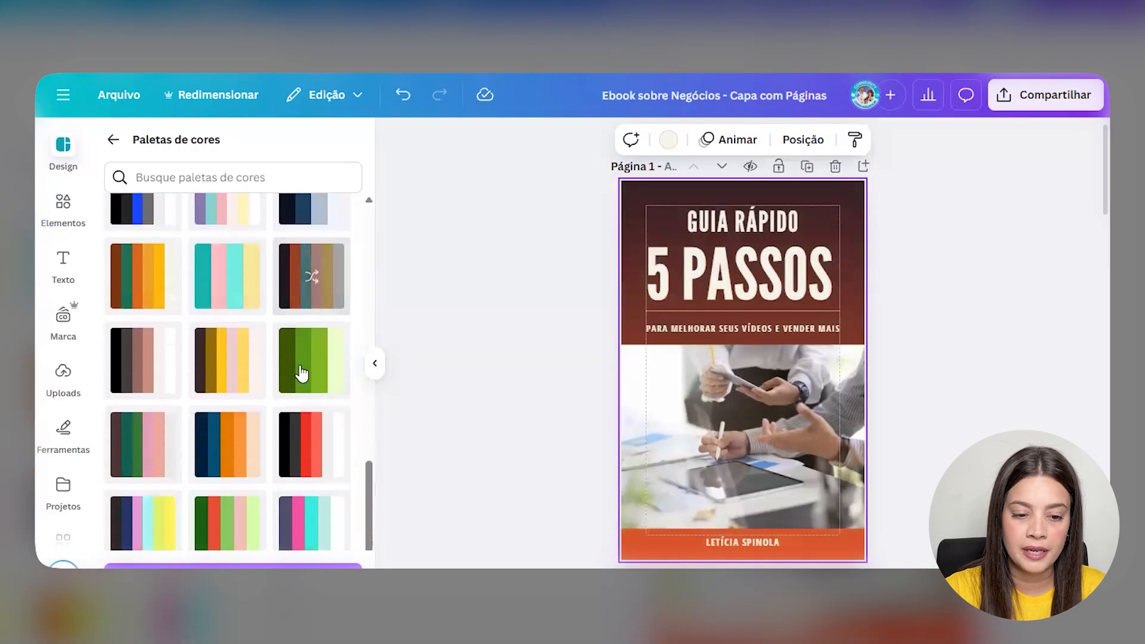
left_click(300, 371)
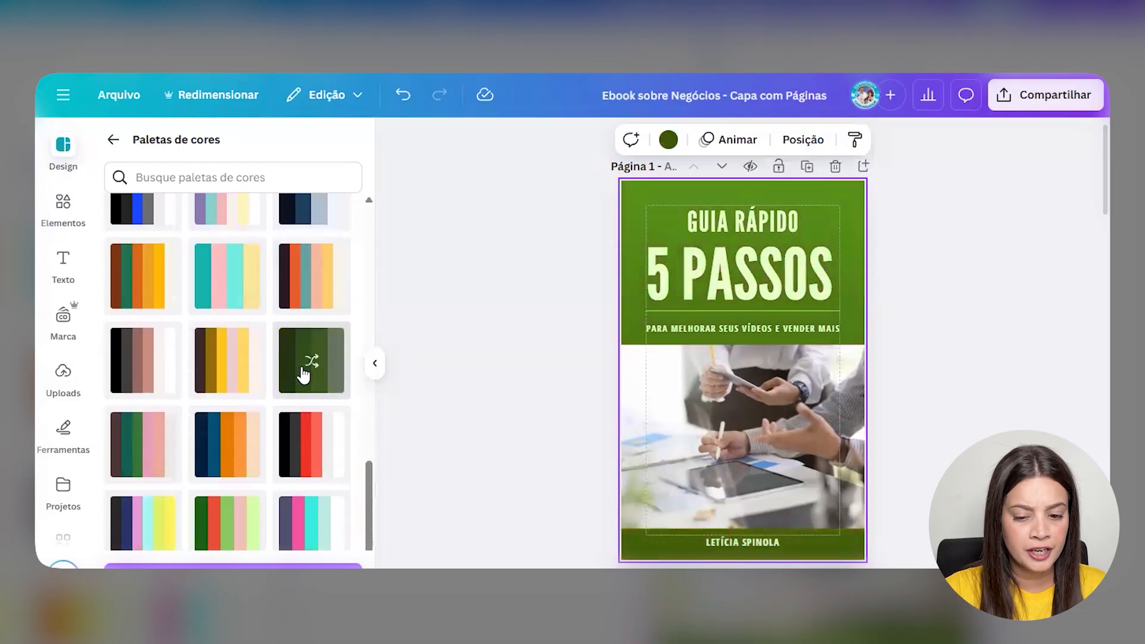
left_click(763, 221)
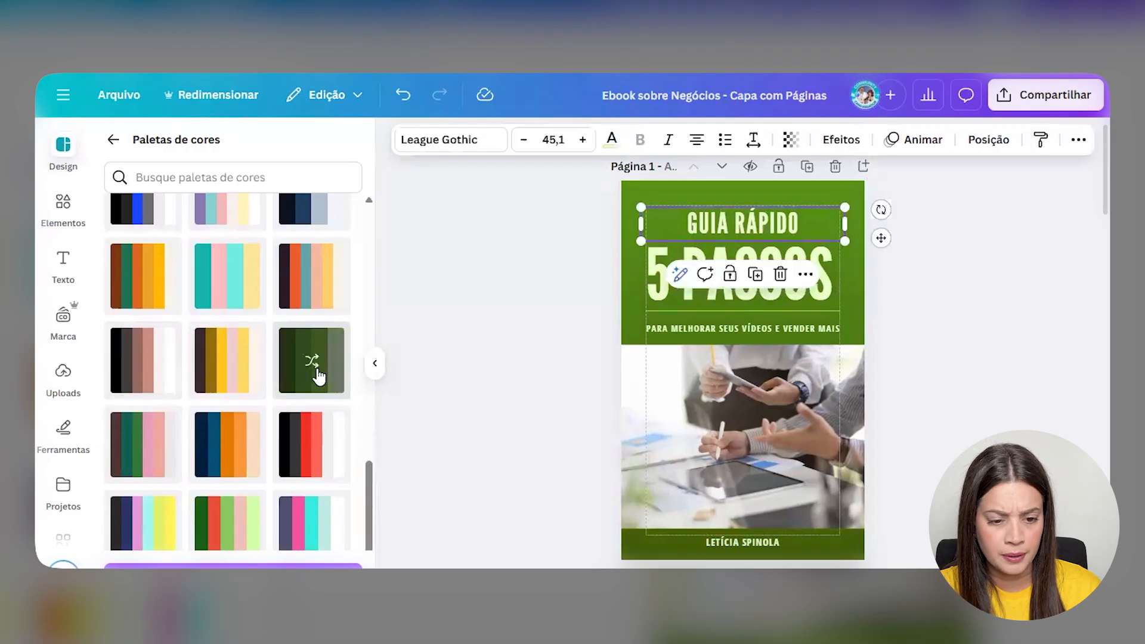
scroll(314, 358, "down", 2)
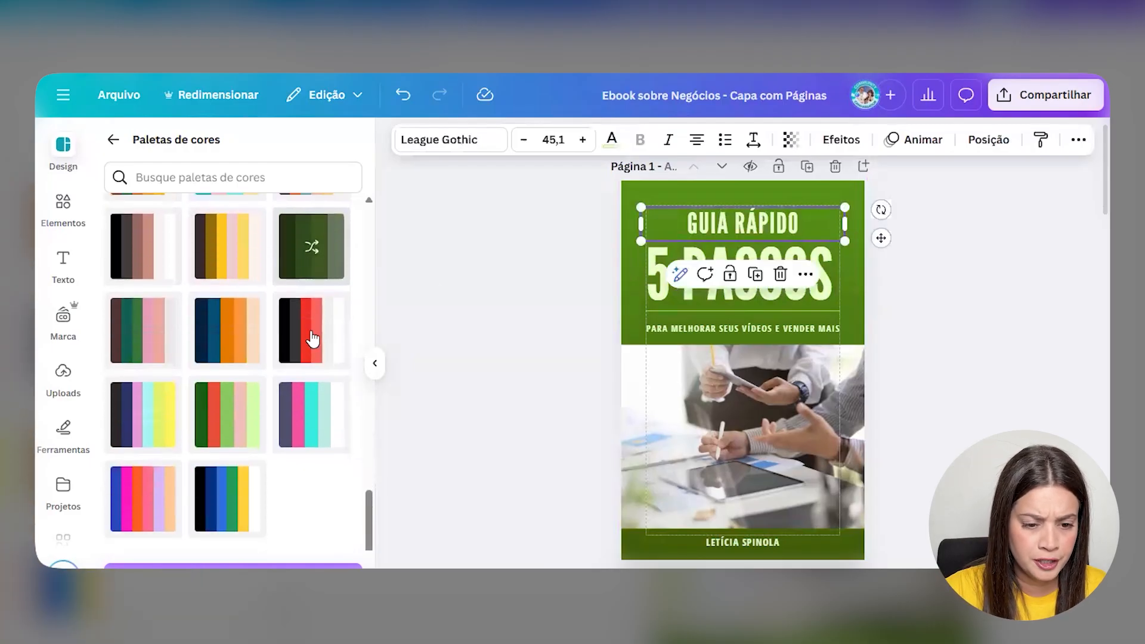
left_click(151, 508)
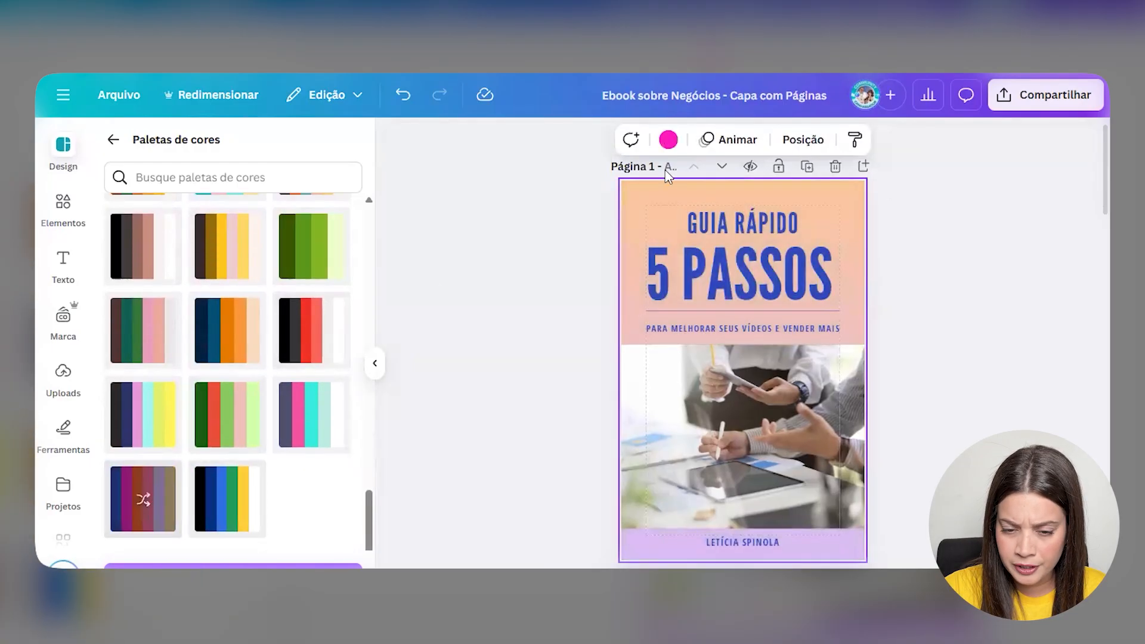
- Delete the cover's gradient background overlay, revealing the magenta page beneath
left_click(729, 189)
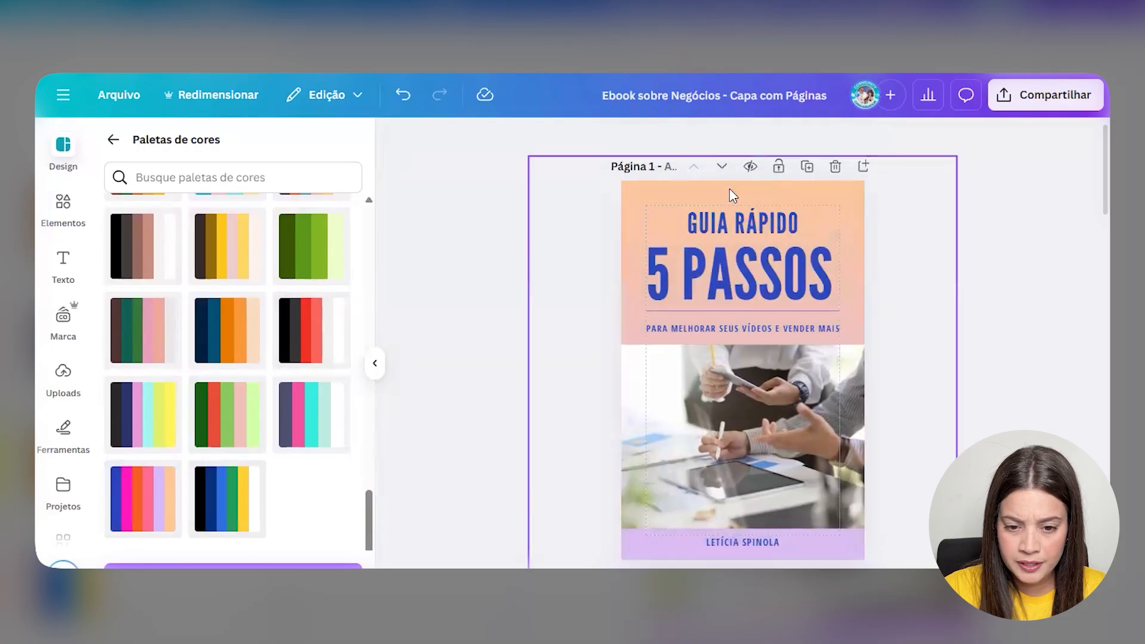
mouse_move(708, 140)
left_mouse_down()
mouse_move(781, 146)
mouse_move(698, 149)
left_mouse_up()
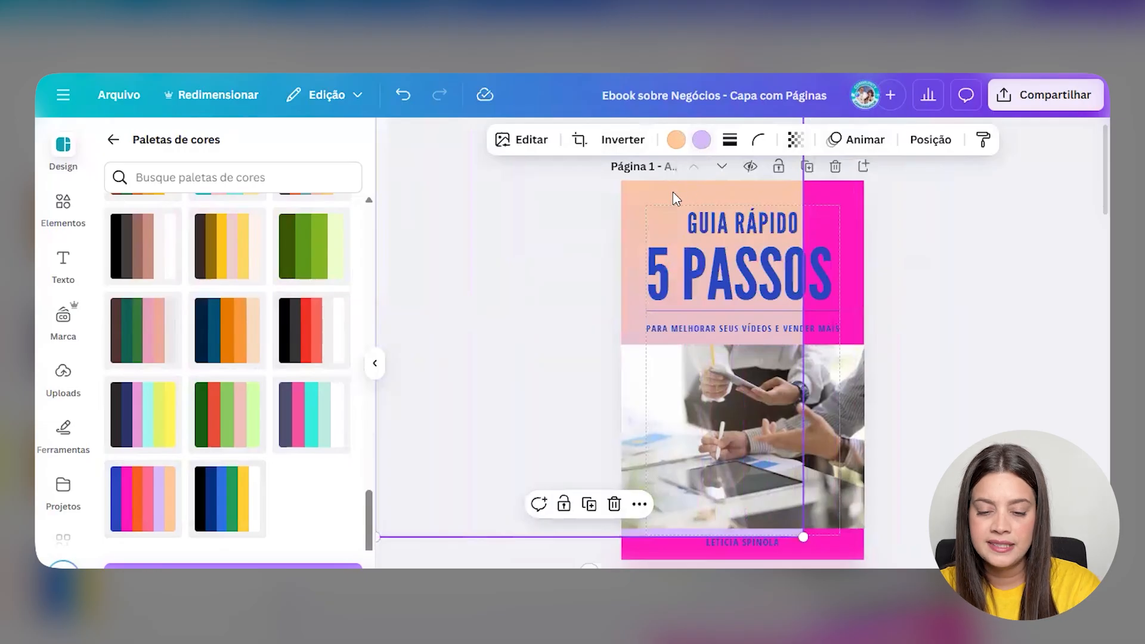
key("Delete")
left_click(649, 184)
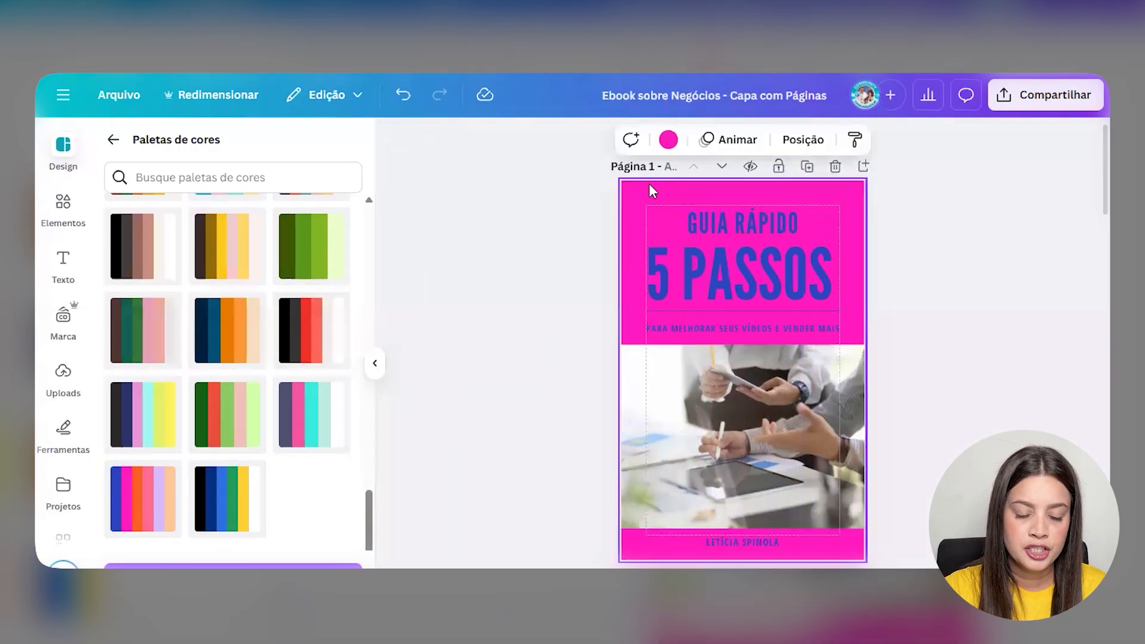
scroll(244, 369, "up", 5)
scroll(248, 363, "up", 8)
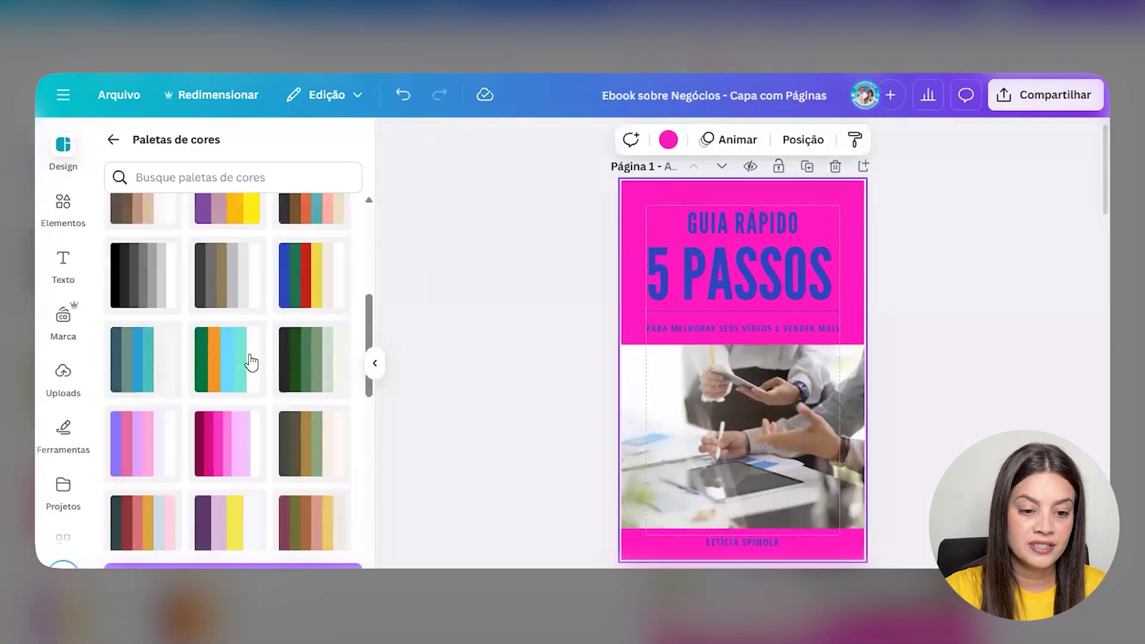
left_click(321, 356)
left_click(322, 356)
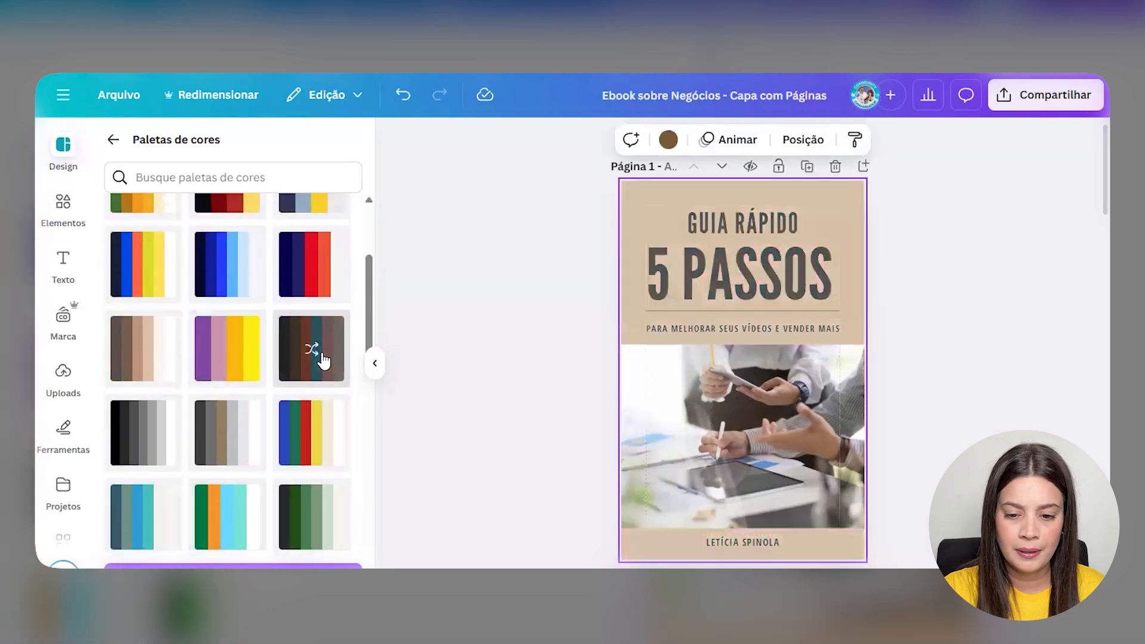
left_click(322, 358)
left_click(324, 360)
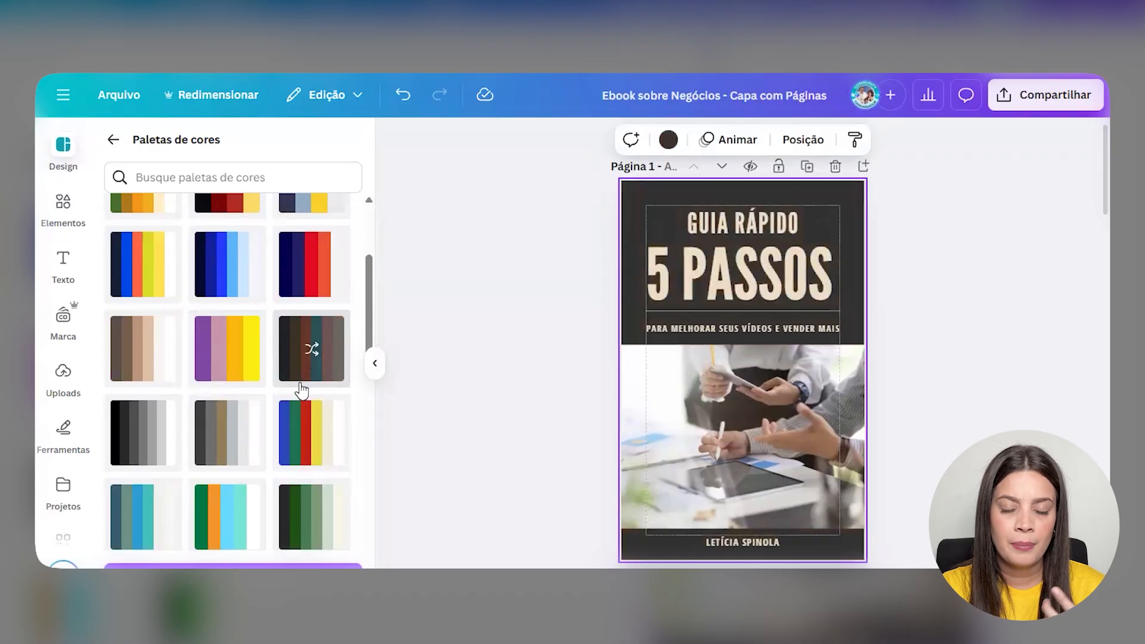
scroll(308, 373, "up", 3)
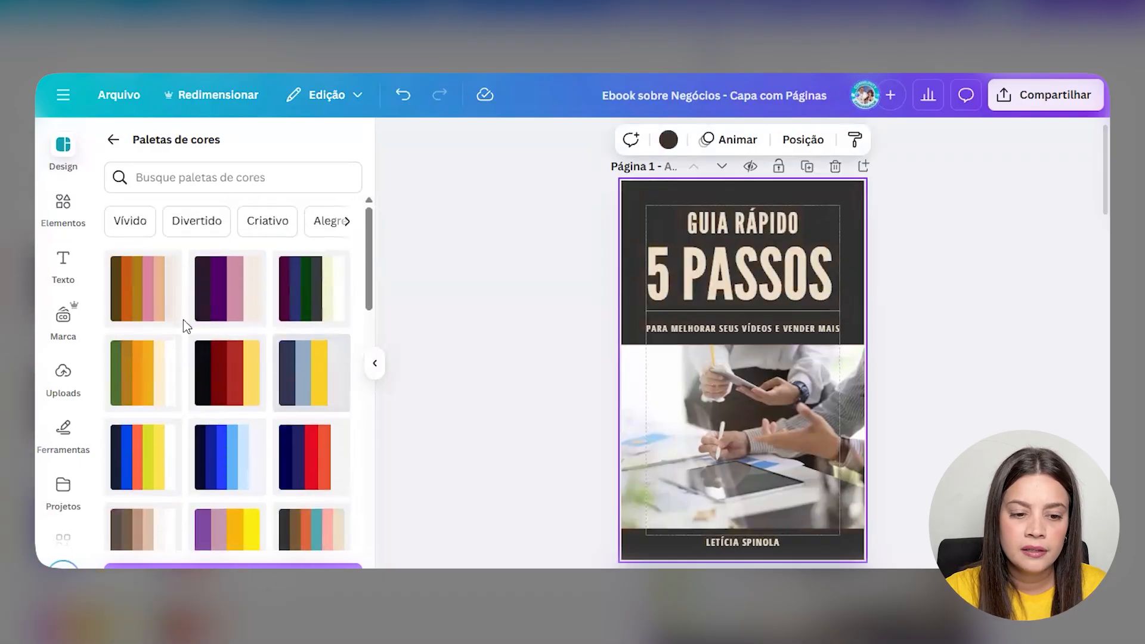
scroll(179, 370, "down", 6)
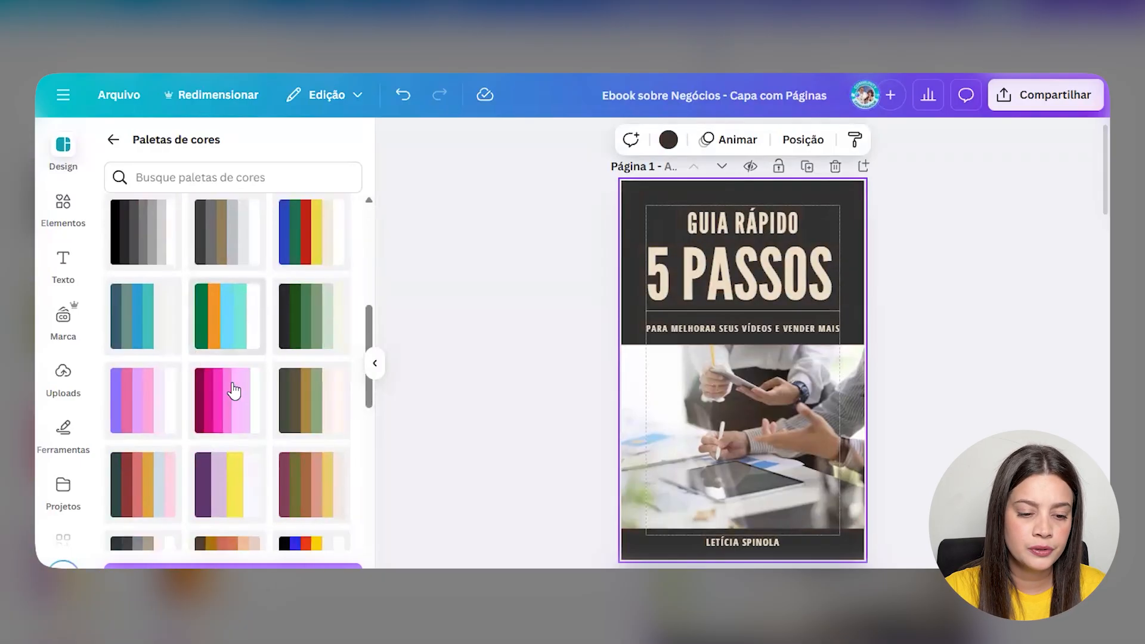
scroll(230, 357, "up", 3)
left_click(226, 331)
left_click(225, 330)
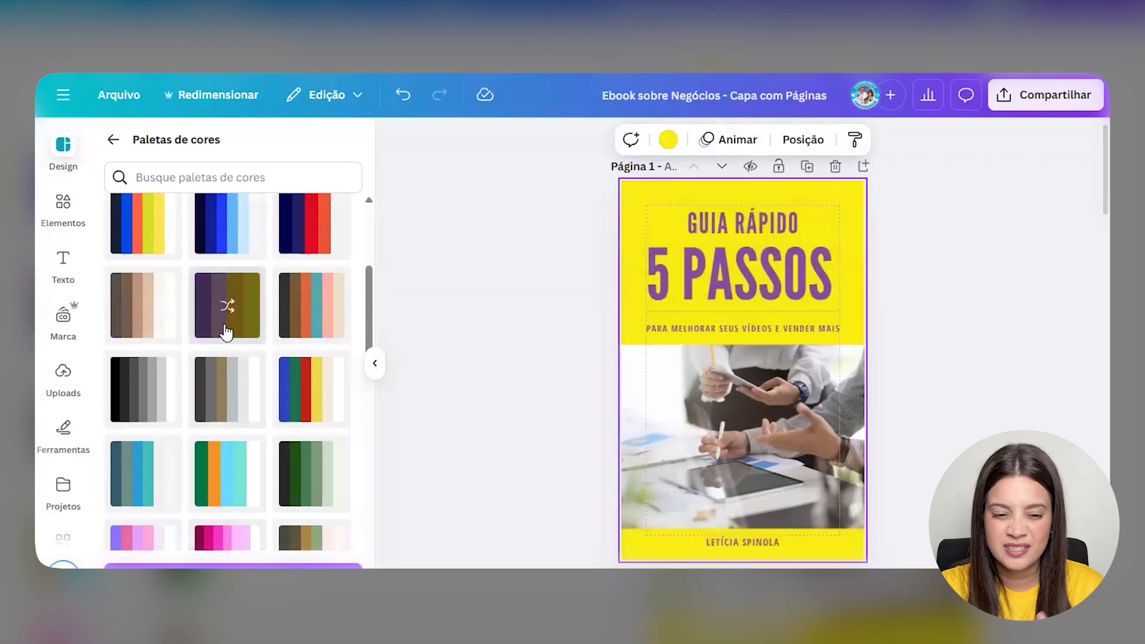
scroll(268, 340, "down", 3)
scroll(288, 434, "down", 3)
left_click(325, 494)
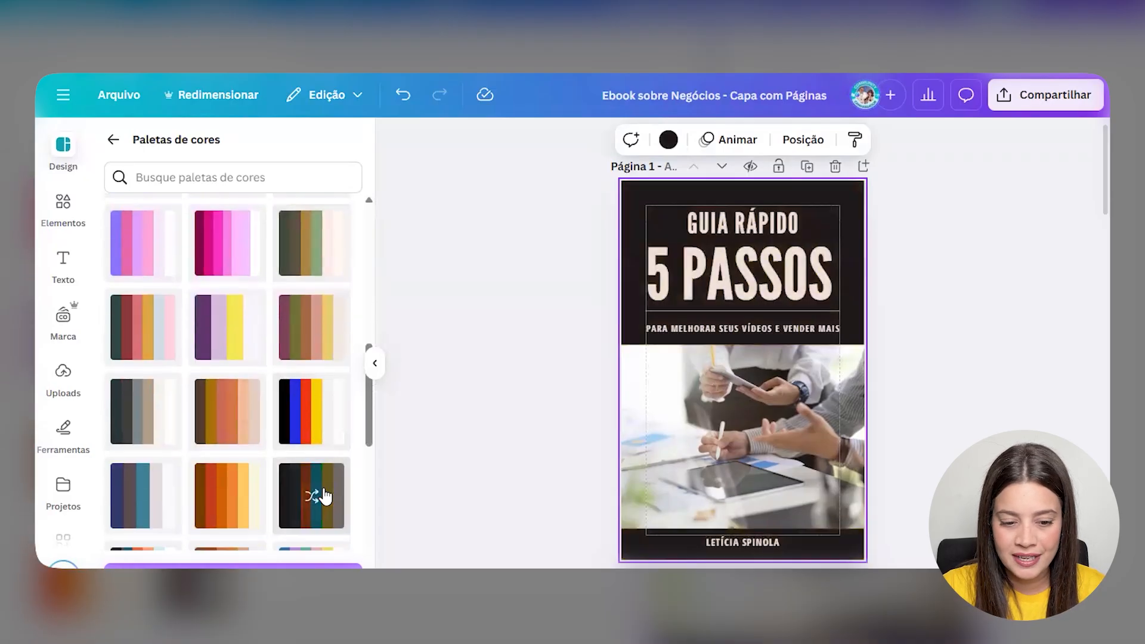
left_click(325, 495)
left_click(325, 495)
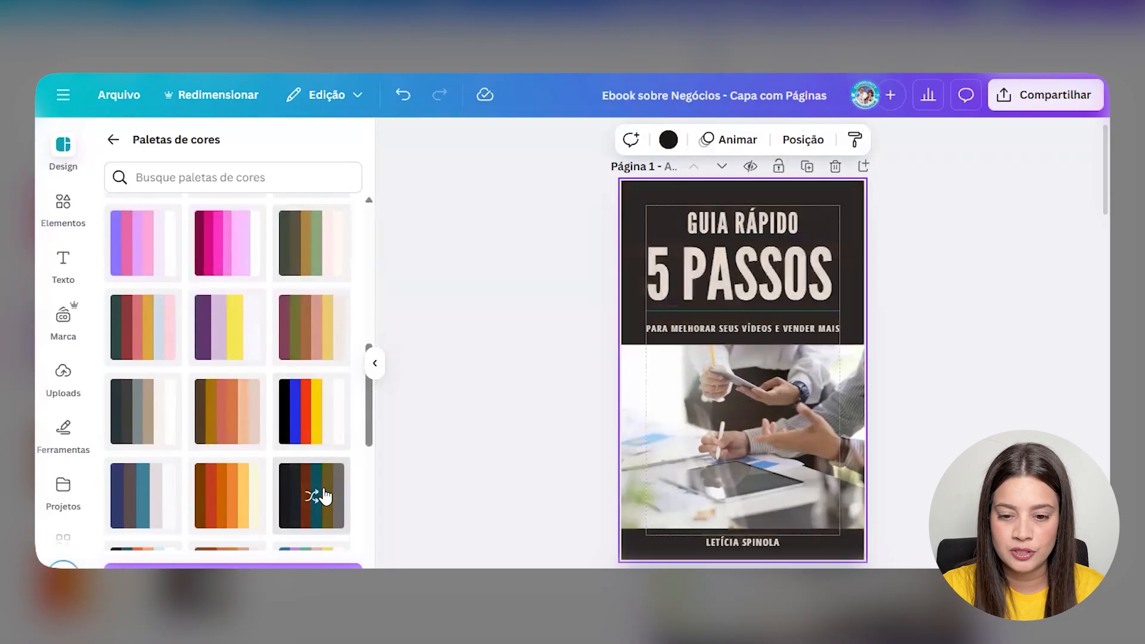
left_click(323, 498)
left_click(326, 501)
left_click(325, 502)
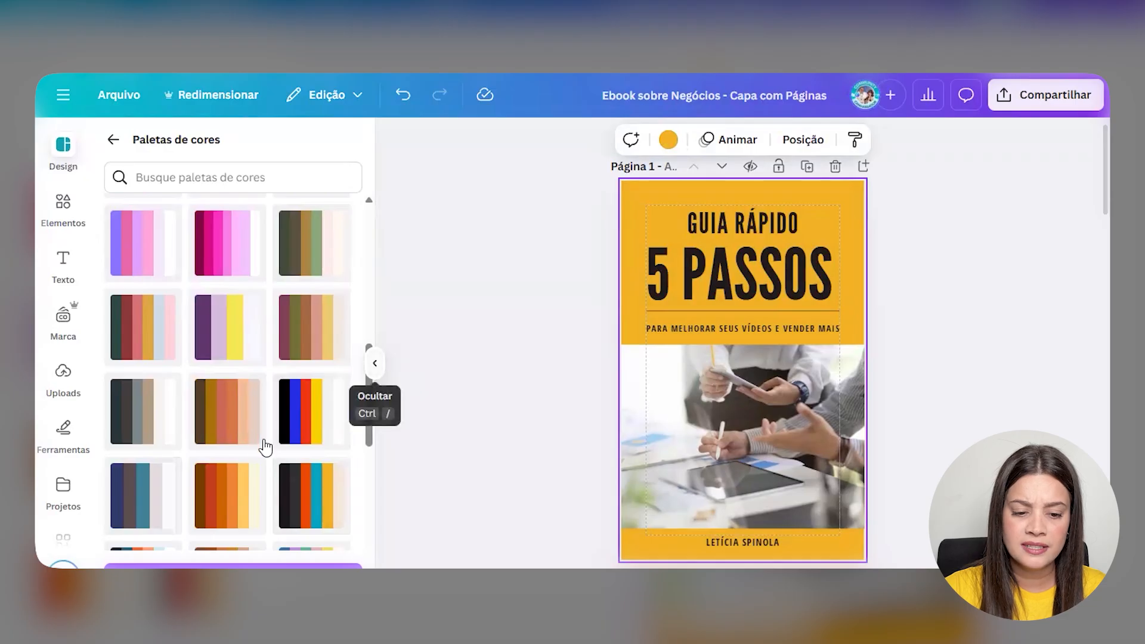
scroll(286, 447, "down", 1)
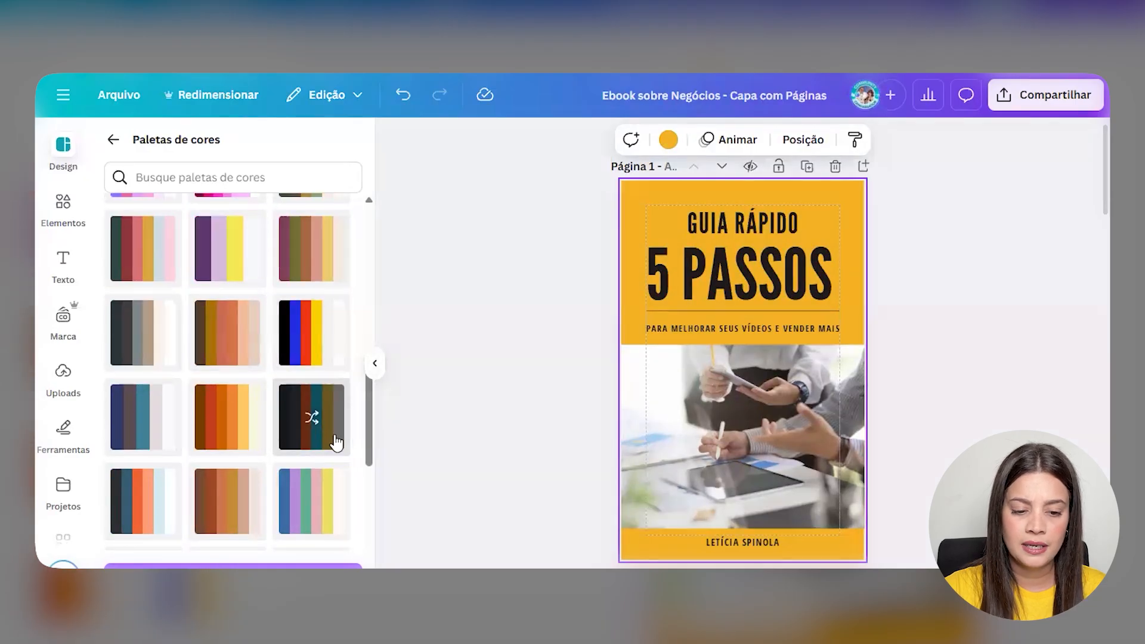
scroll(658, 325, "down", 5)
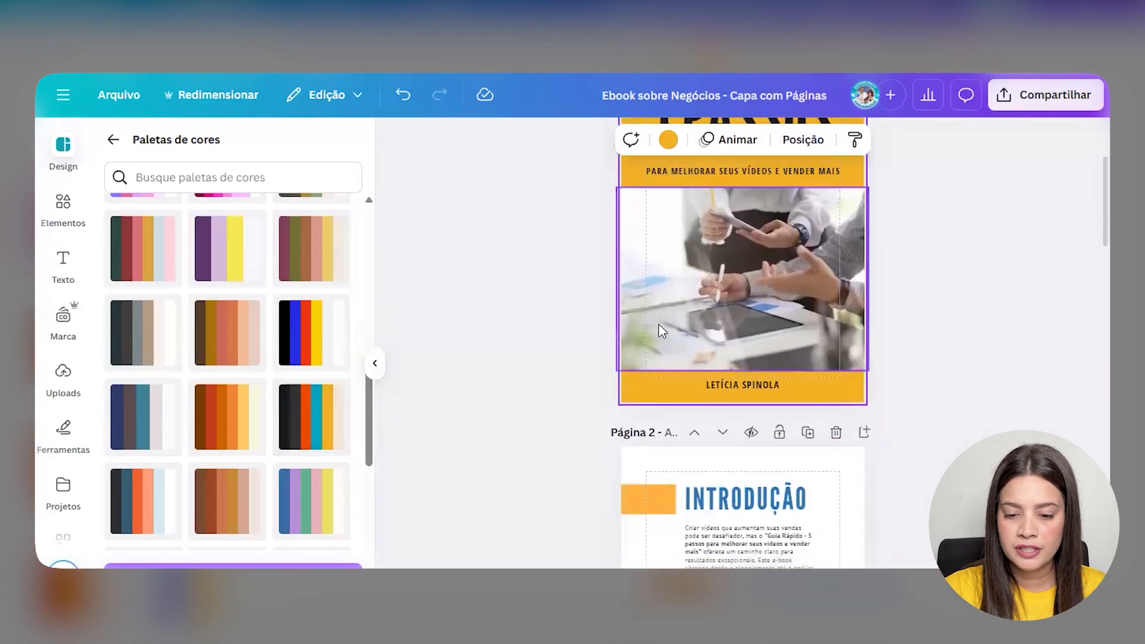
- Try a colour palette on page 2, shuffling its colours several times
scroll(658, 335, "down", 2)
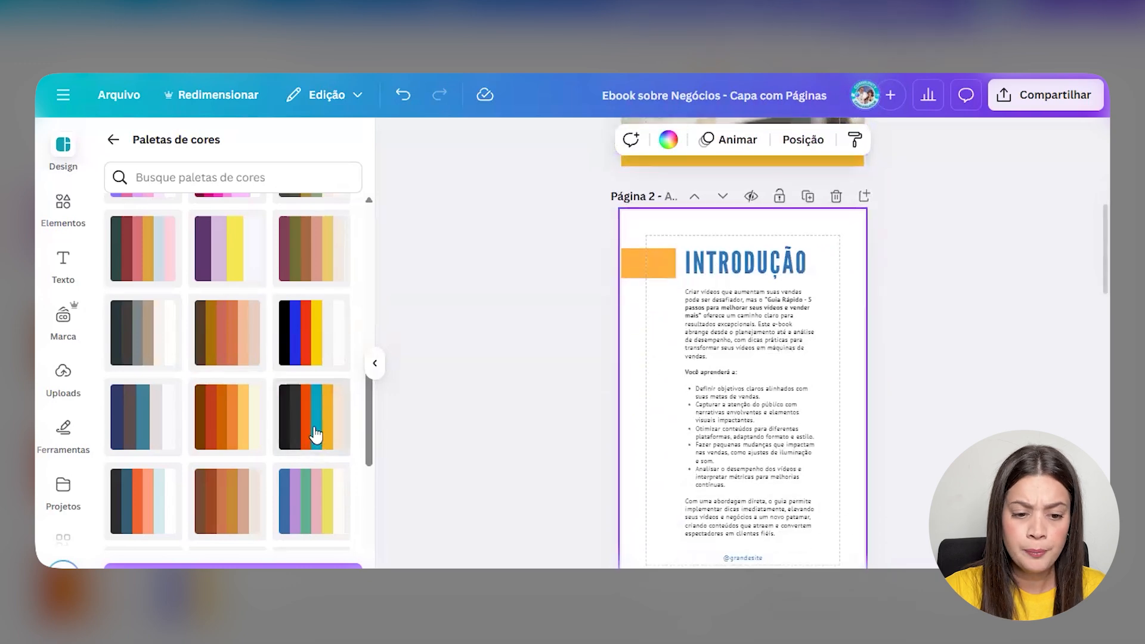
left_click(316, 435)
left_click(316, 435)
left_click(316, 434)
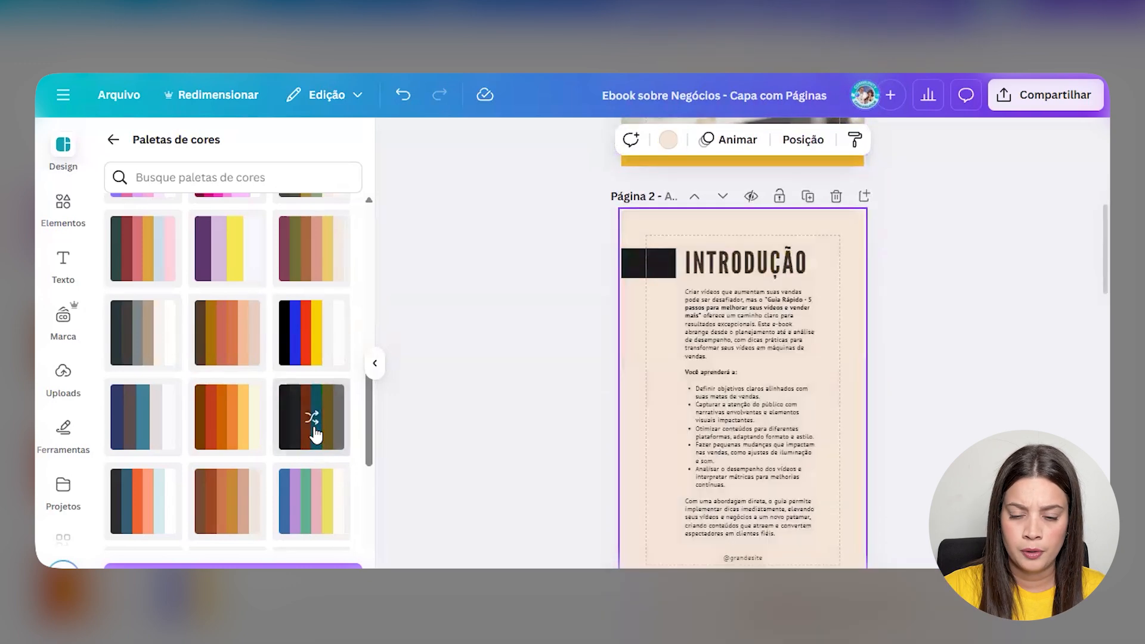
left_click(316, 435)
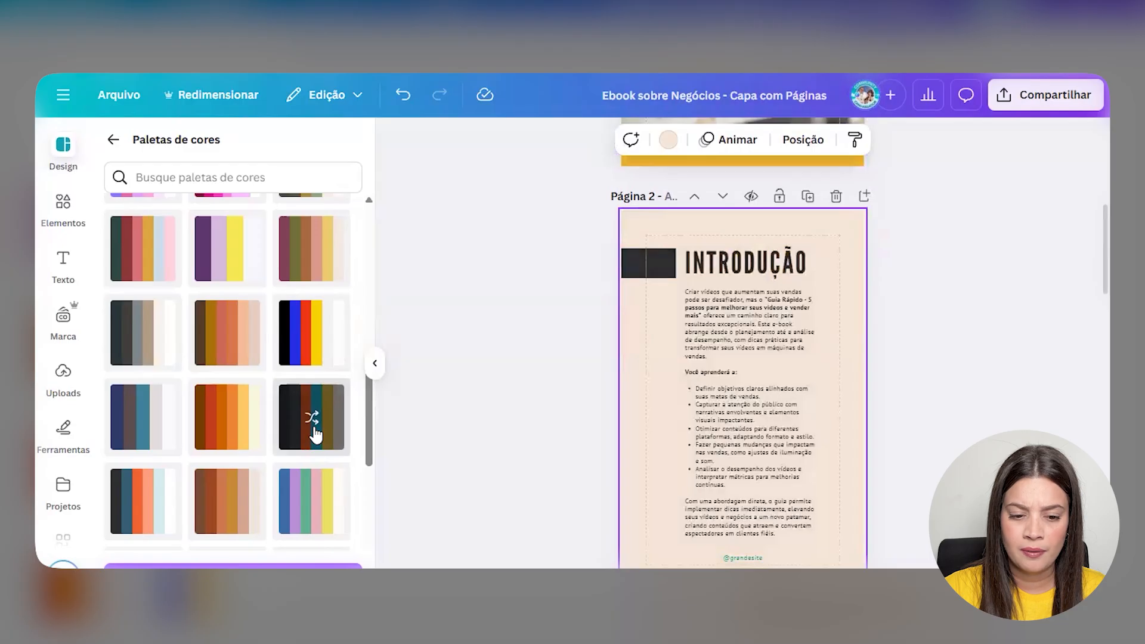
- Apply the navy/orange palette to the cover, shuffled to orange with navy titles
scroll(315, 434, "down", 3)
scroll(280, 385, "down", 3)
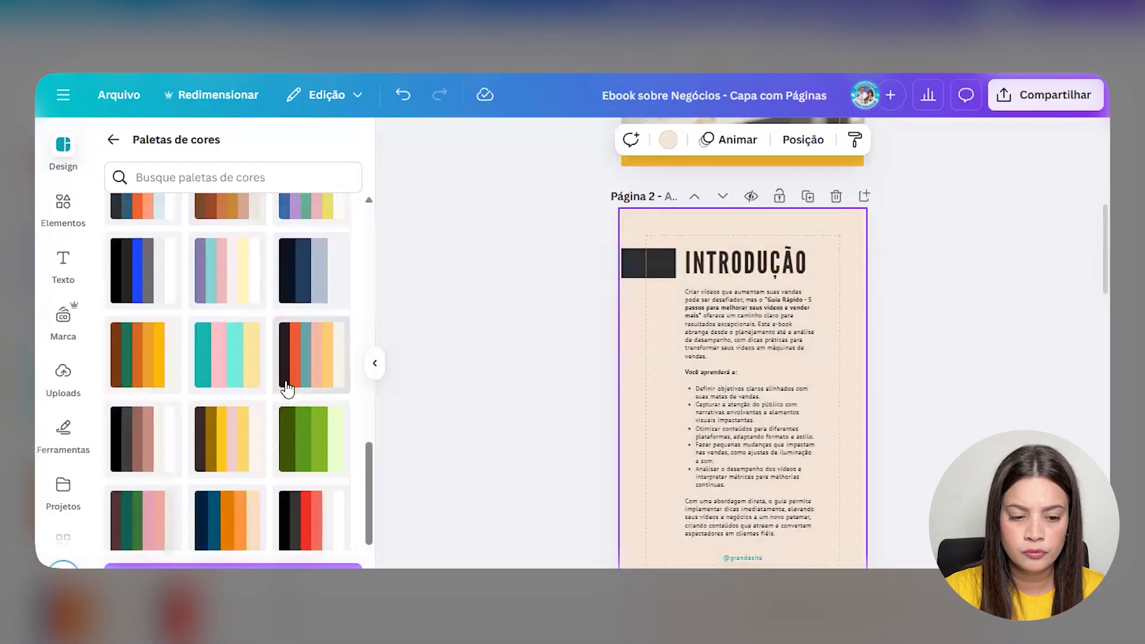
scroll(286, 387, "down", 2)
scroll(560, 400, "up", 6)
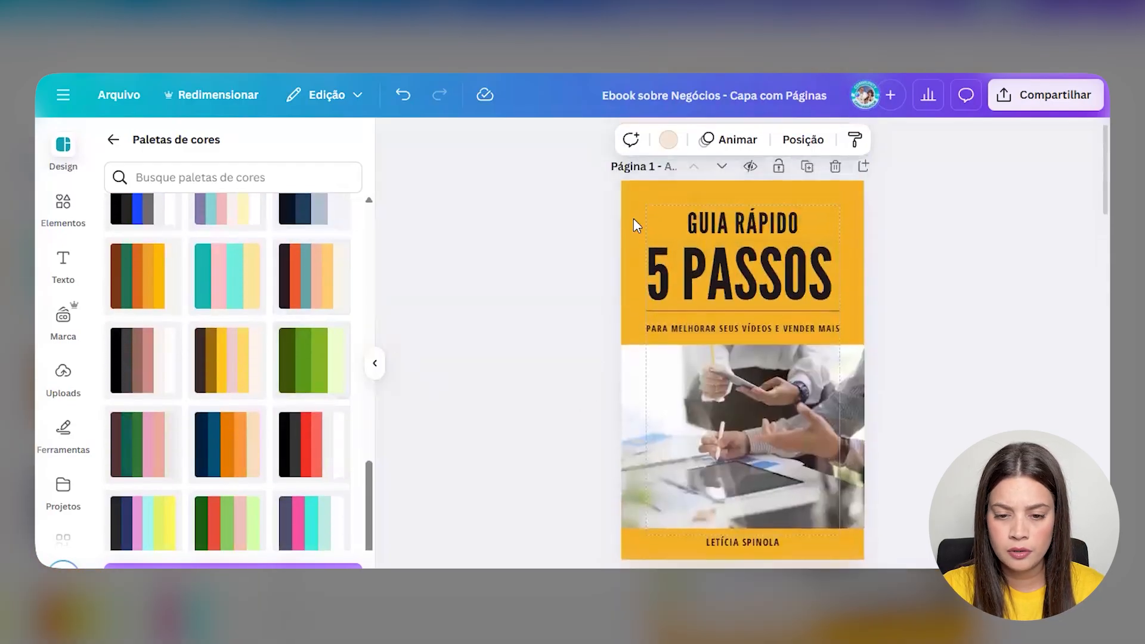
left_click(238, 452)
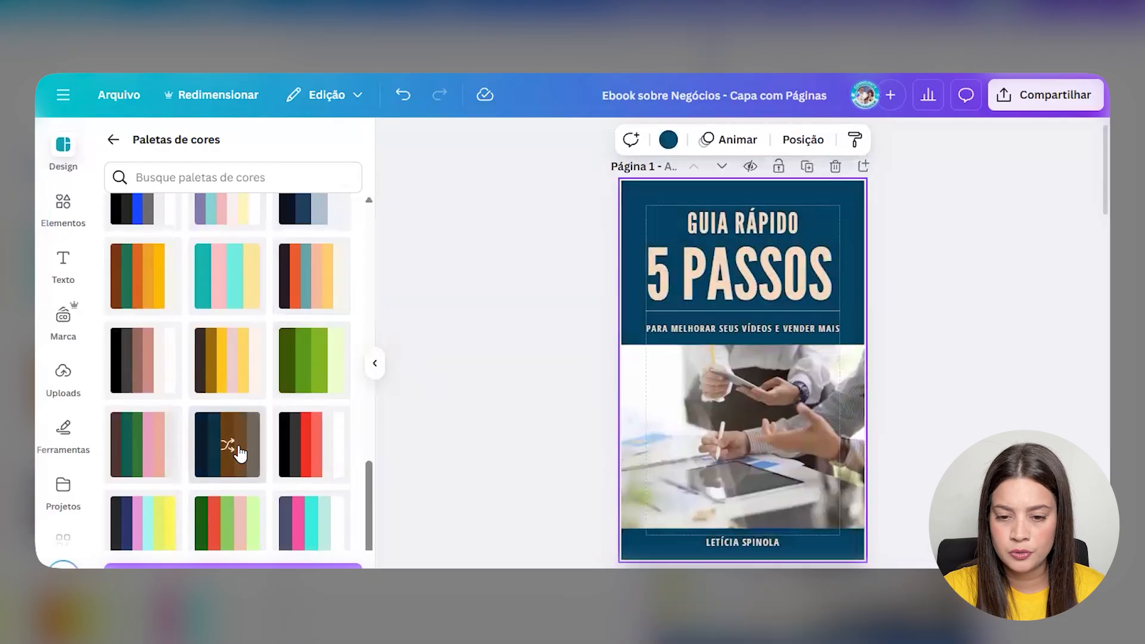
left_click(239, 452)
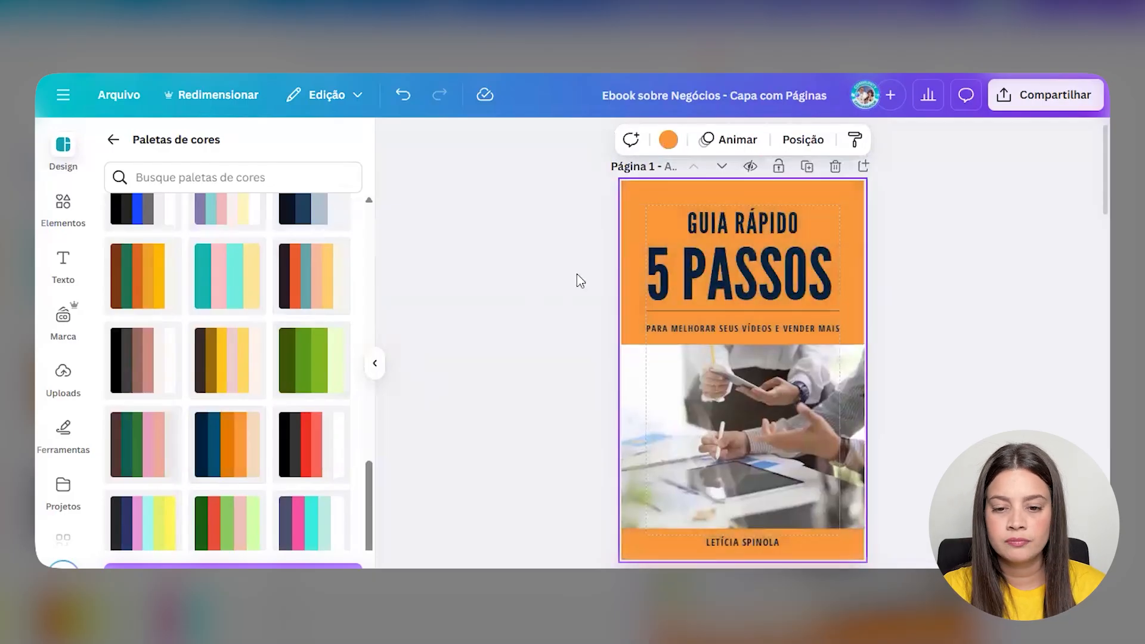
- Apply the navy/orange palette to page 2, shuffled to navy with an orange heading
scroll(830, 312, "down", 7)
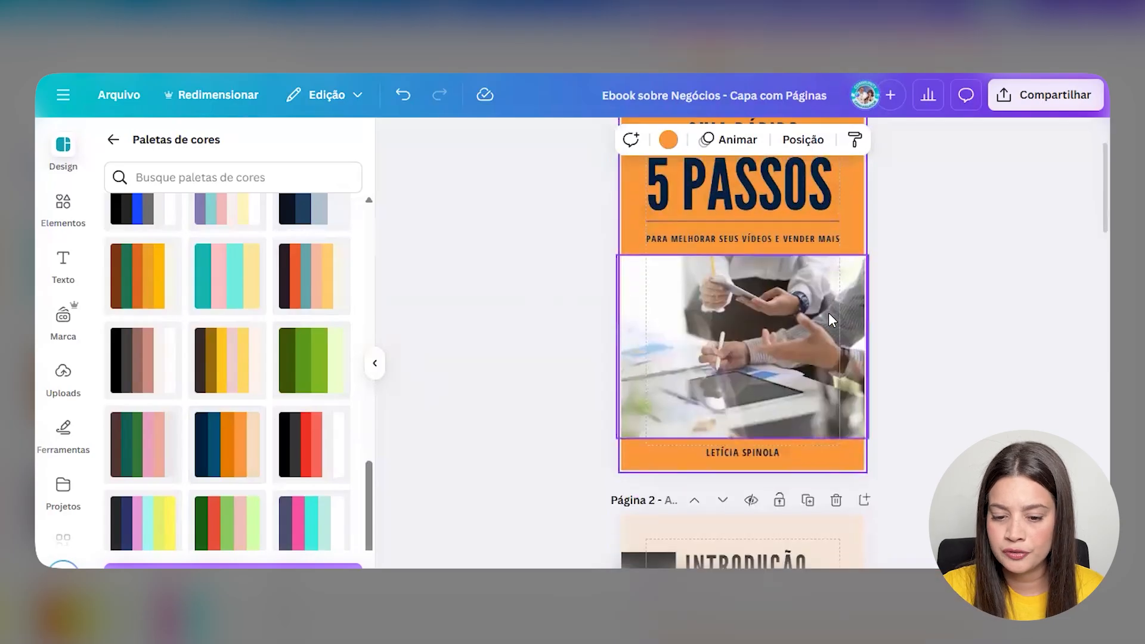
left_click(620, 424)
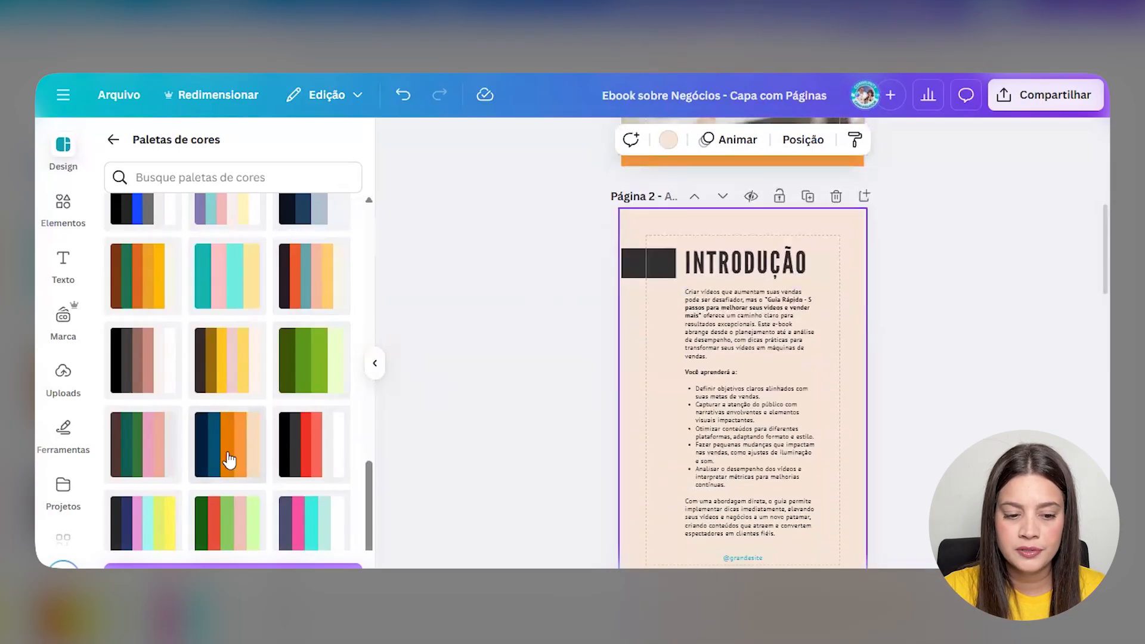
left_click(227, 457)
left_click(227, 457)
left_click(227, 457)
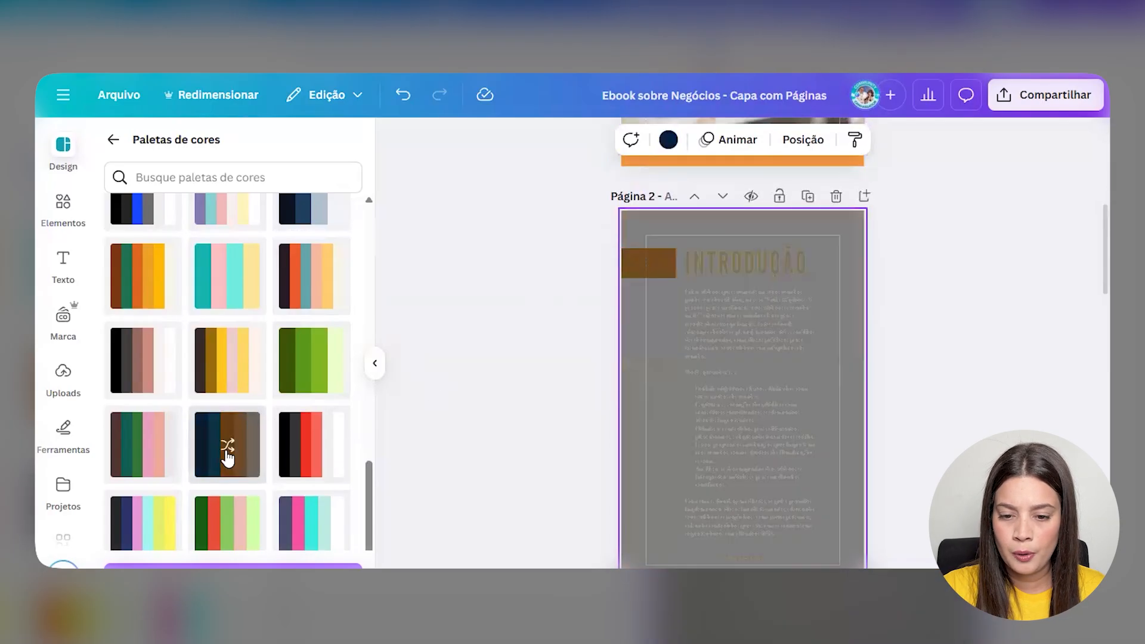
scroll(617, 418, "up", 2)
scroll(655, 358, "up", 5)
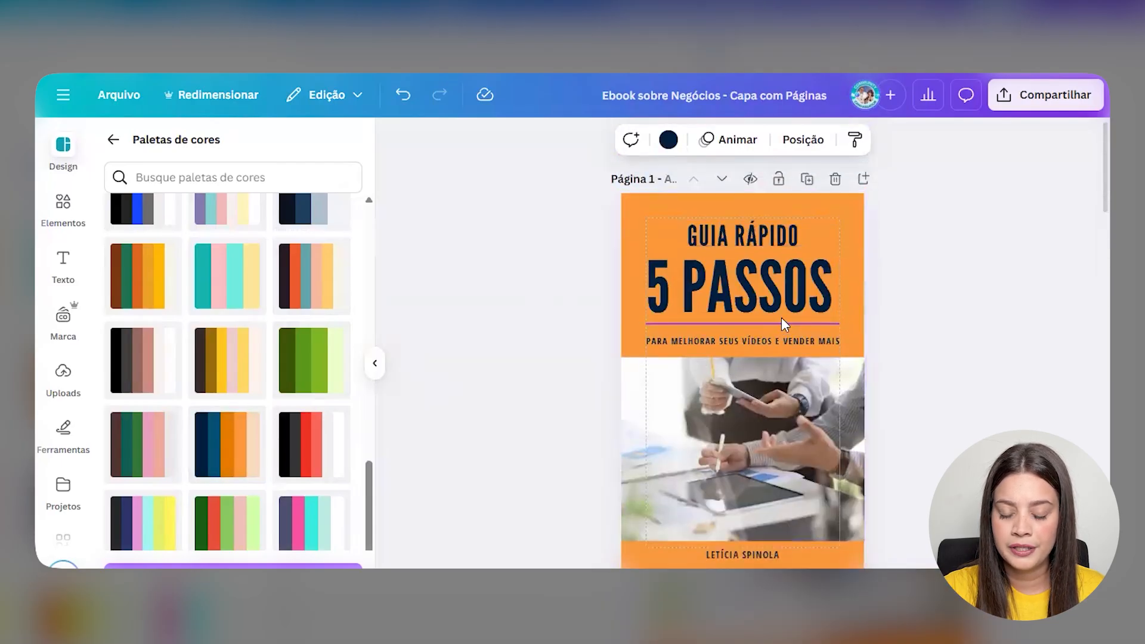
scroll(781, 321, "down", 5)
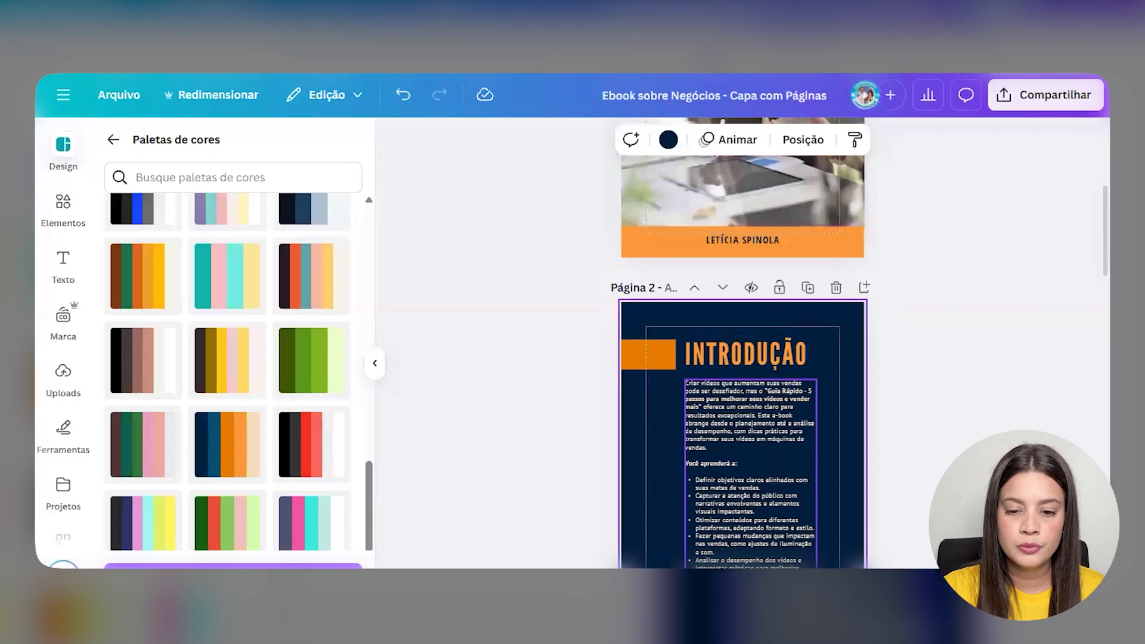
scroll(735, 499, "up", 5)
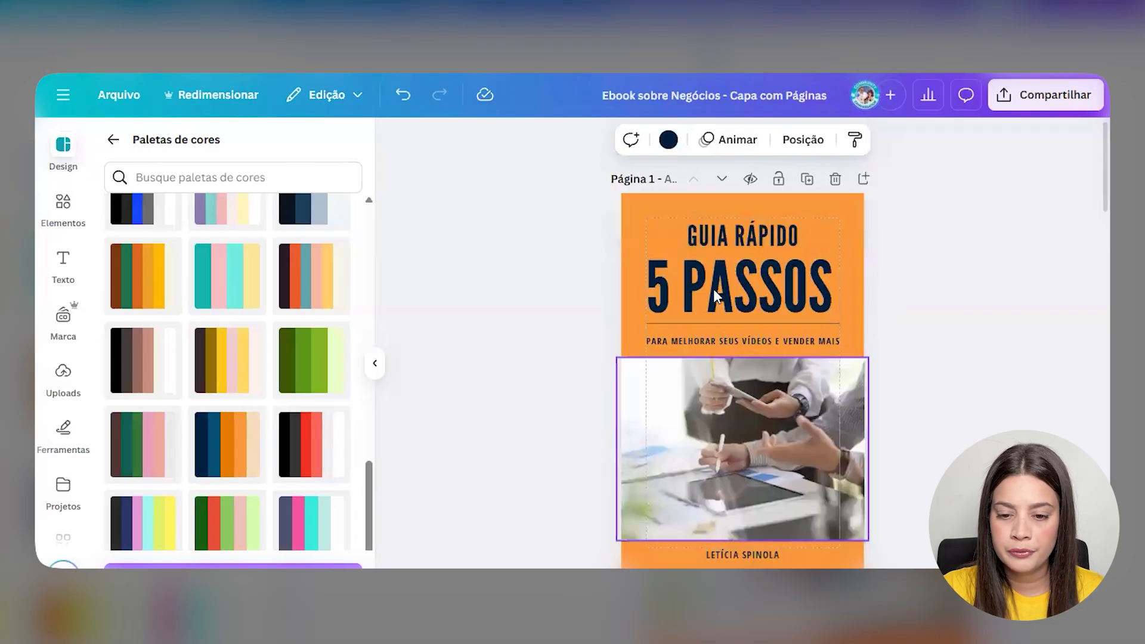
- Make the cover's '5 PASSOS' title white
left_click(715, 285)
left_click(611, 140)
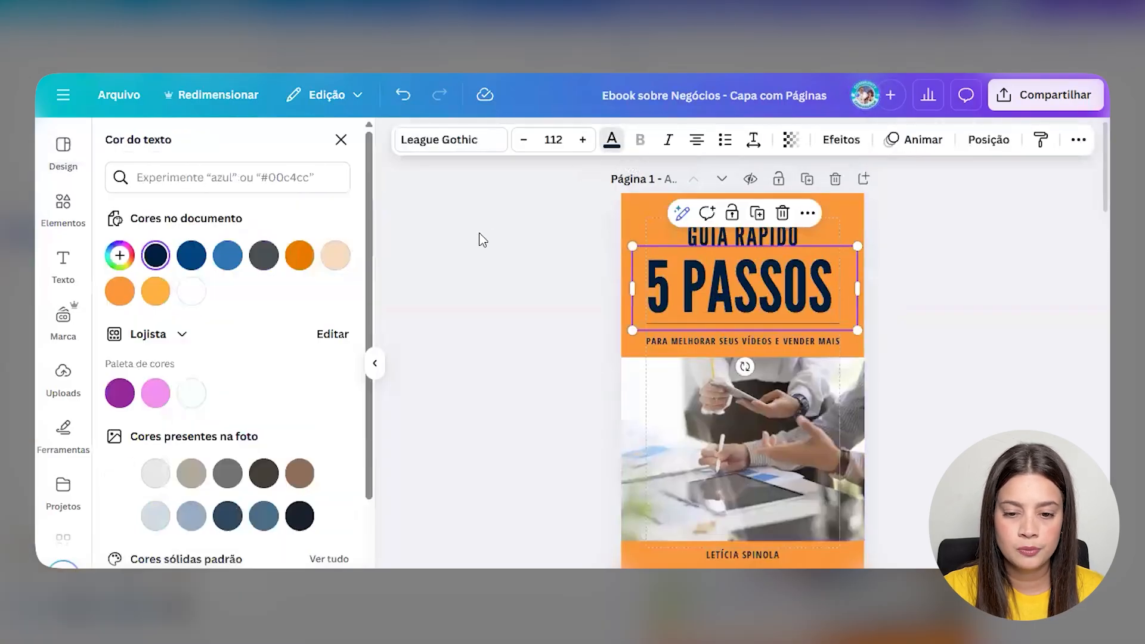
left_click(191, 292)
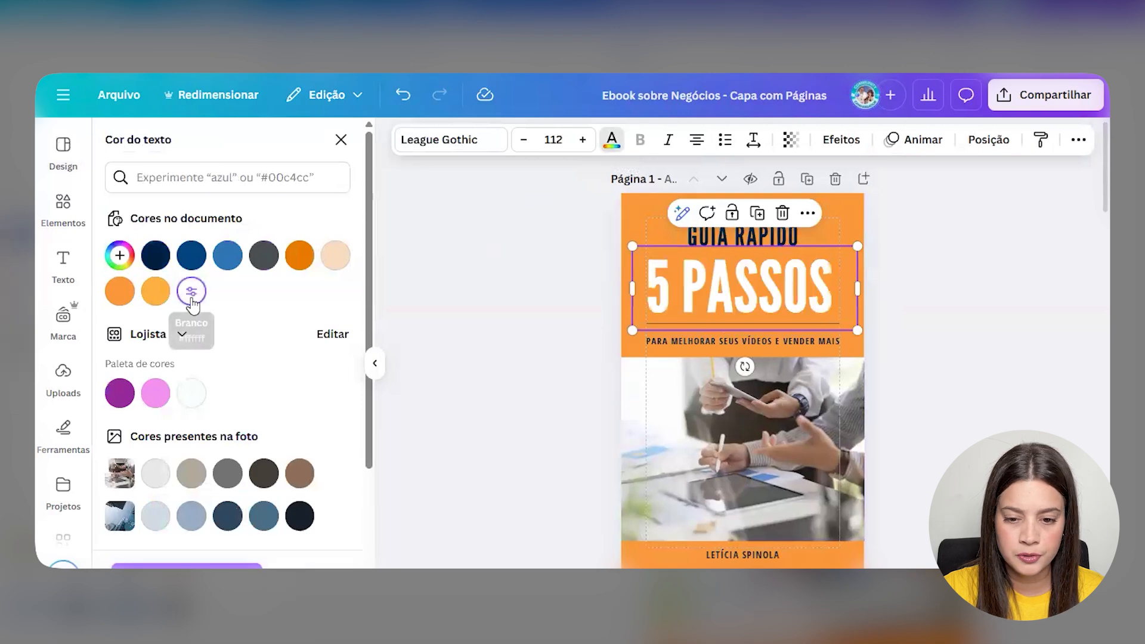
left_click(498, 309)
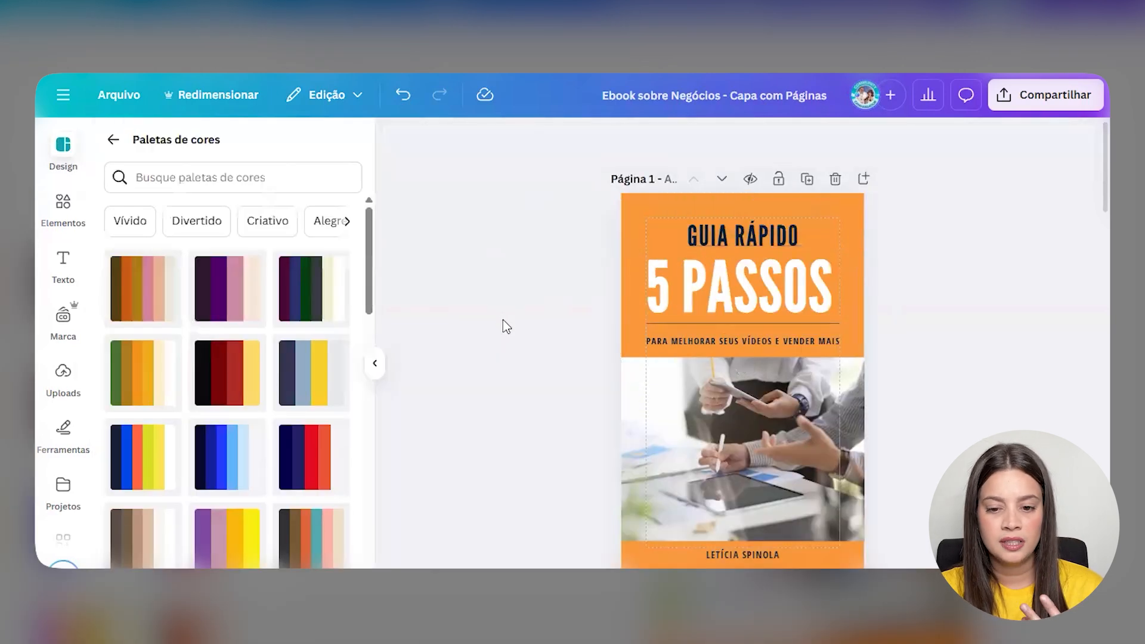
- Make the author's name line white and nudge it slightly down
left_click(767, 555)
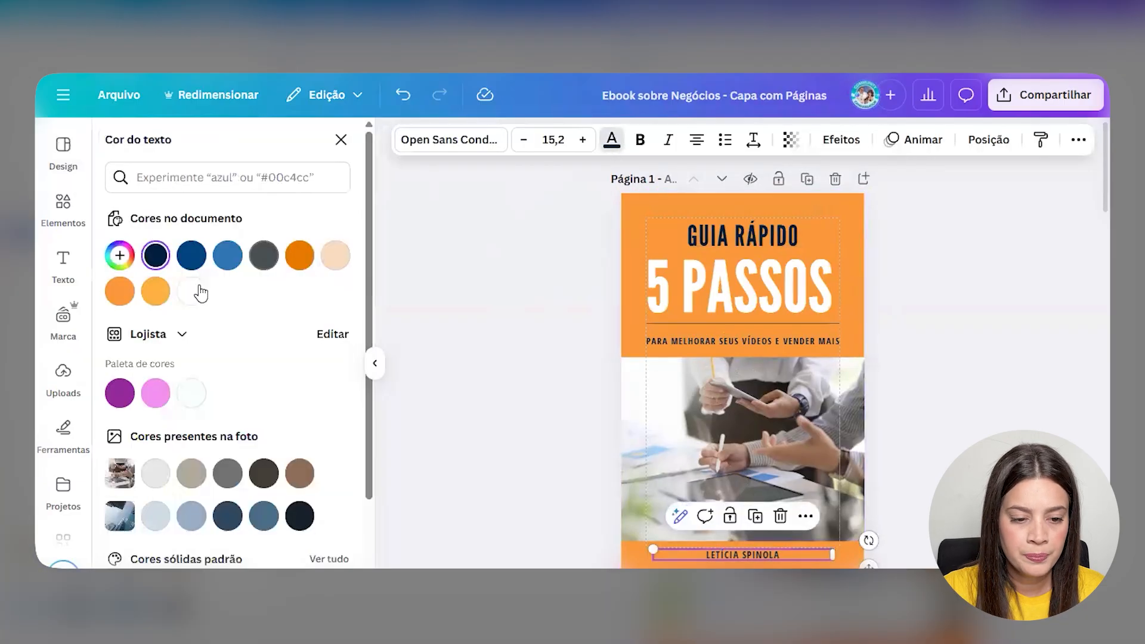
left_click(191, 291)
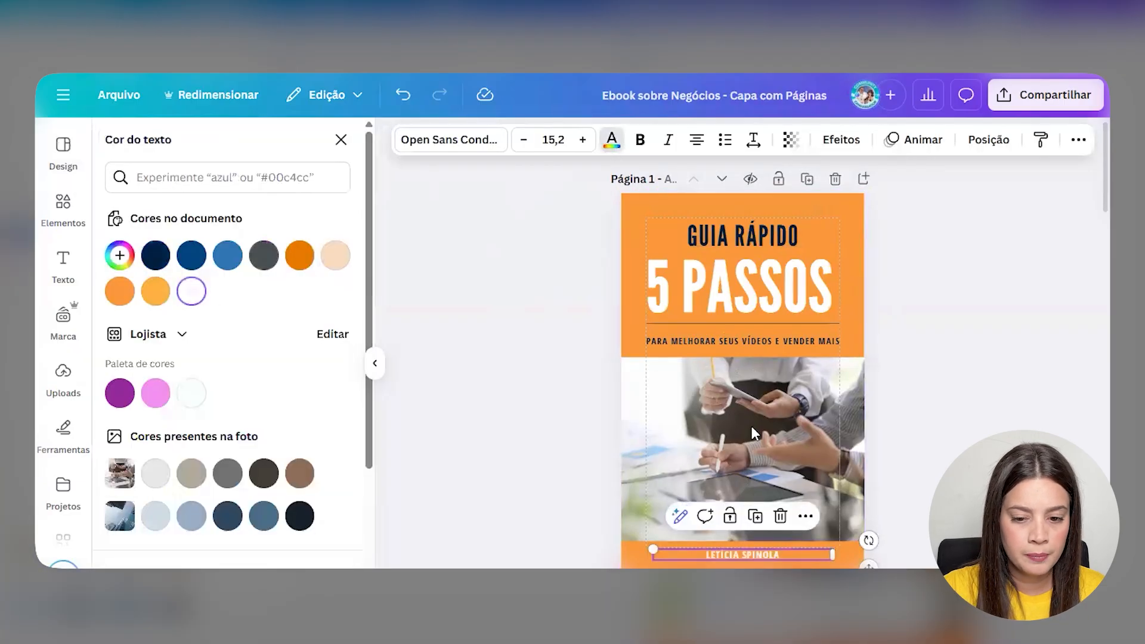
left_click(1007, 378)
scroll(857, 380, "down", 2)
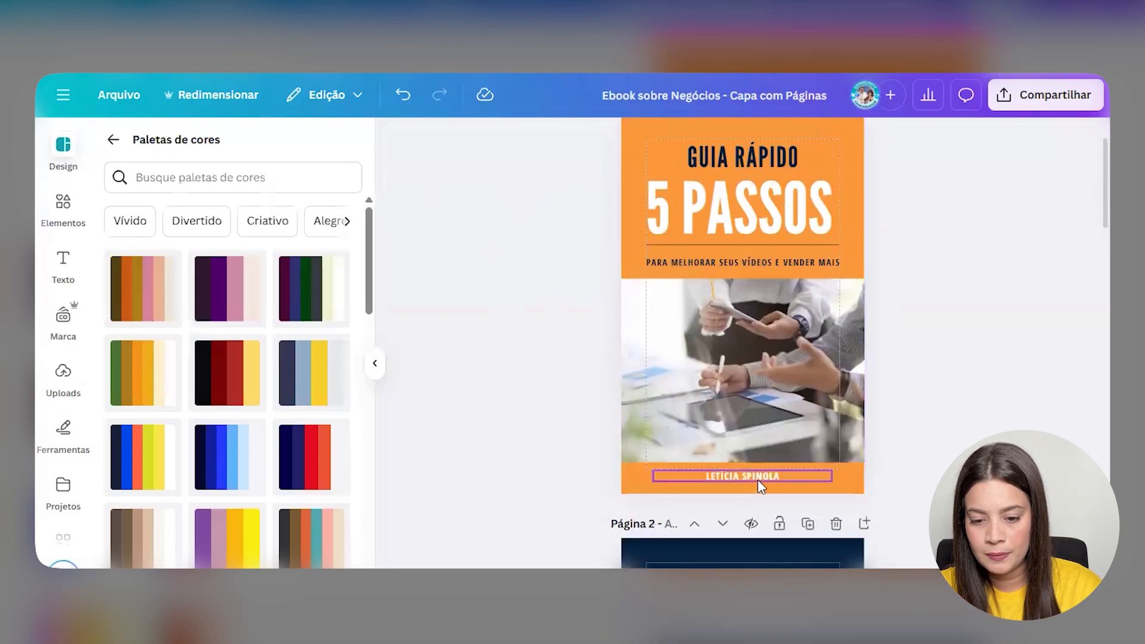
left_click(757, 479)
key("Down")
key("Down")
left_click(966, 471)
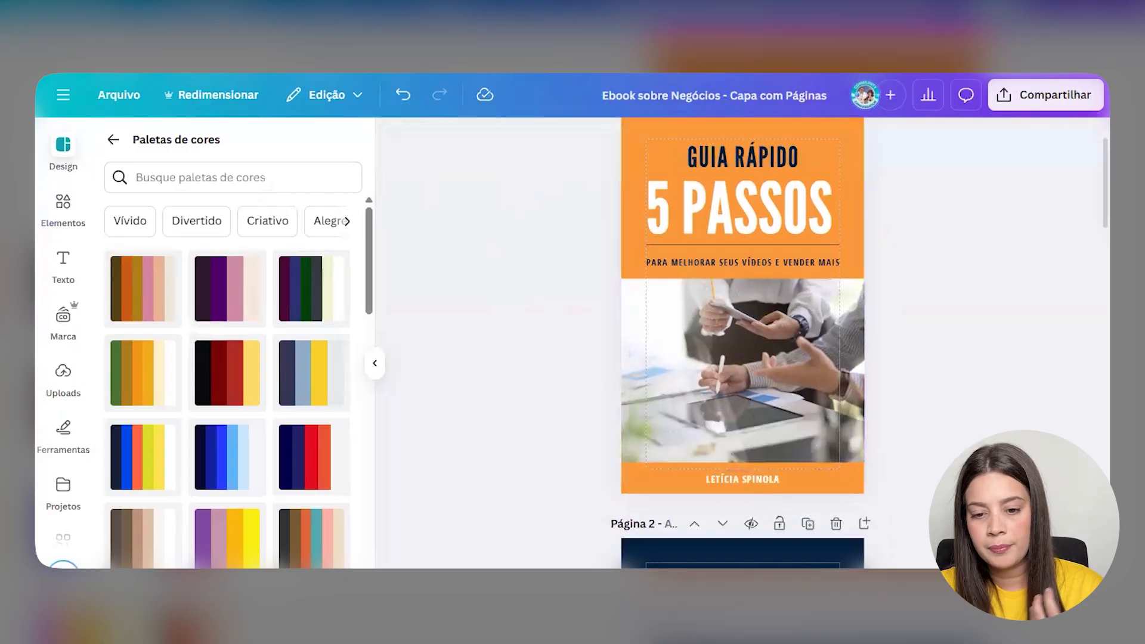
- Apply and shuffle Design palettes on page 3 until it has a navy background
scroll(858, 543, "down", 10)
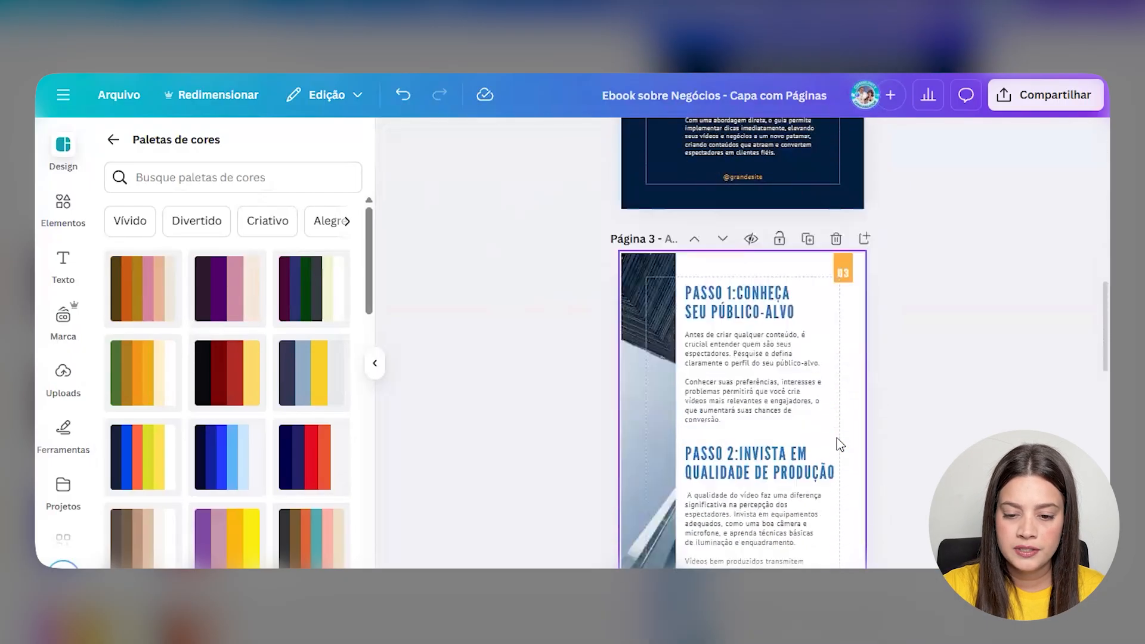
scroll(841, 388, "down", 3)
left_click(845, 360)
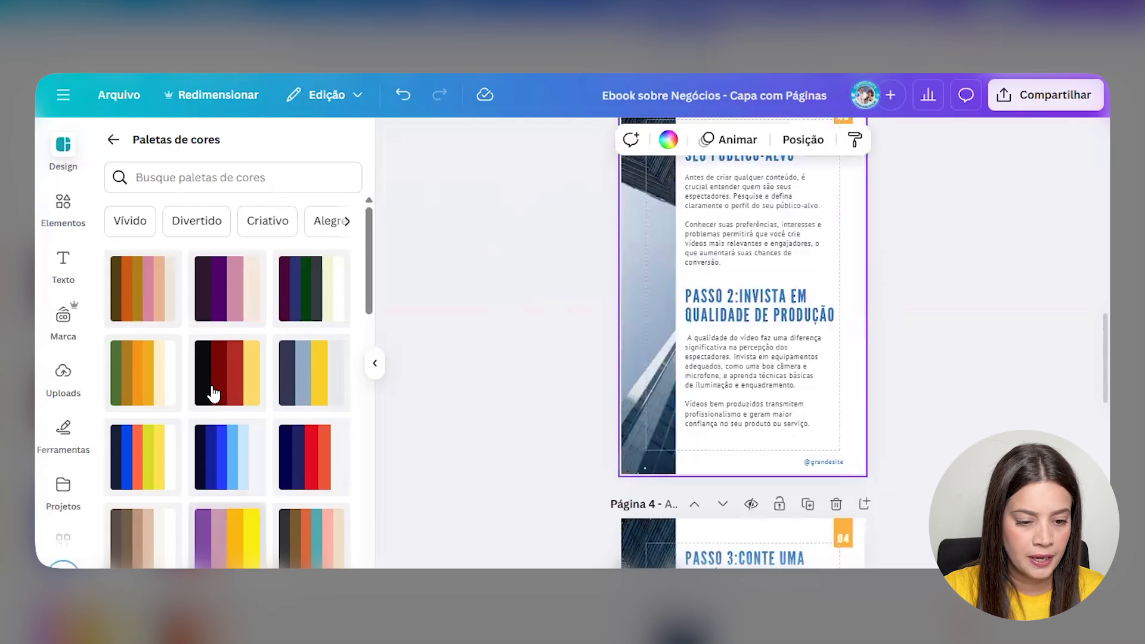
scroll(229, 426, "down", 2)
scroll(231, 436, "up", 2)
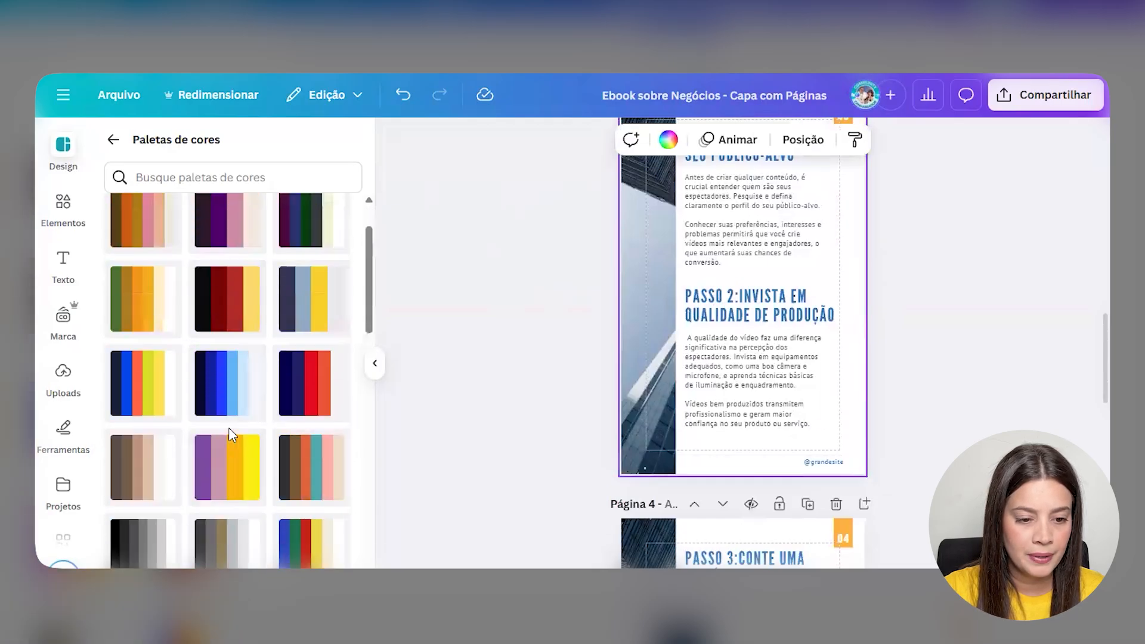
scroll(230, 439, "down", 12)
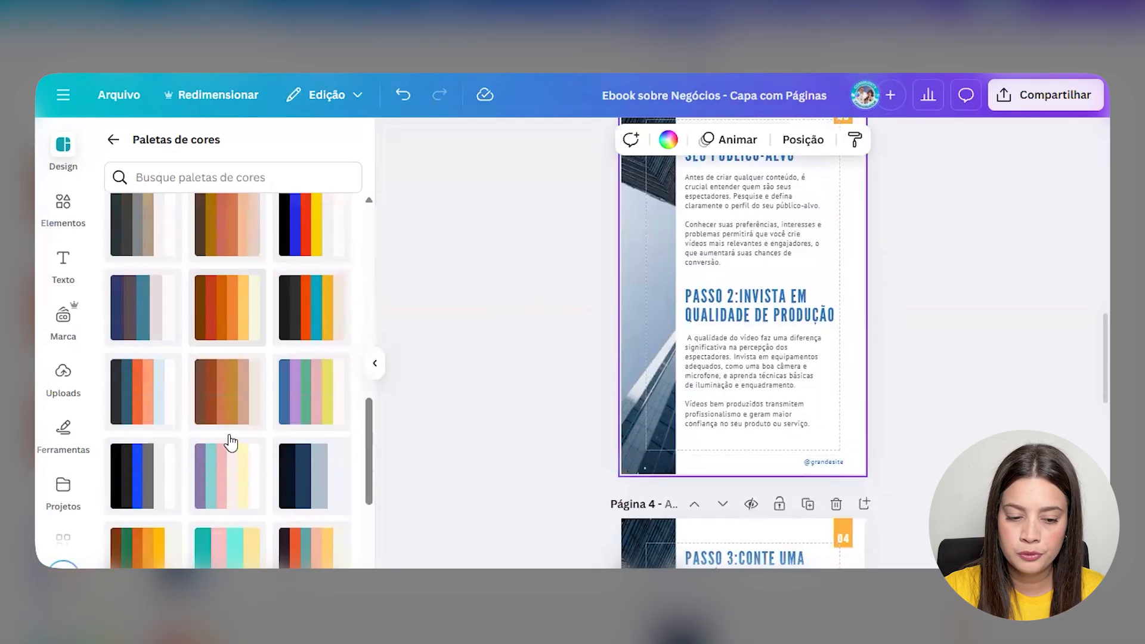
scroll(230, 441, "down", 3)
left_click(230, 388)
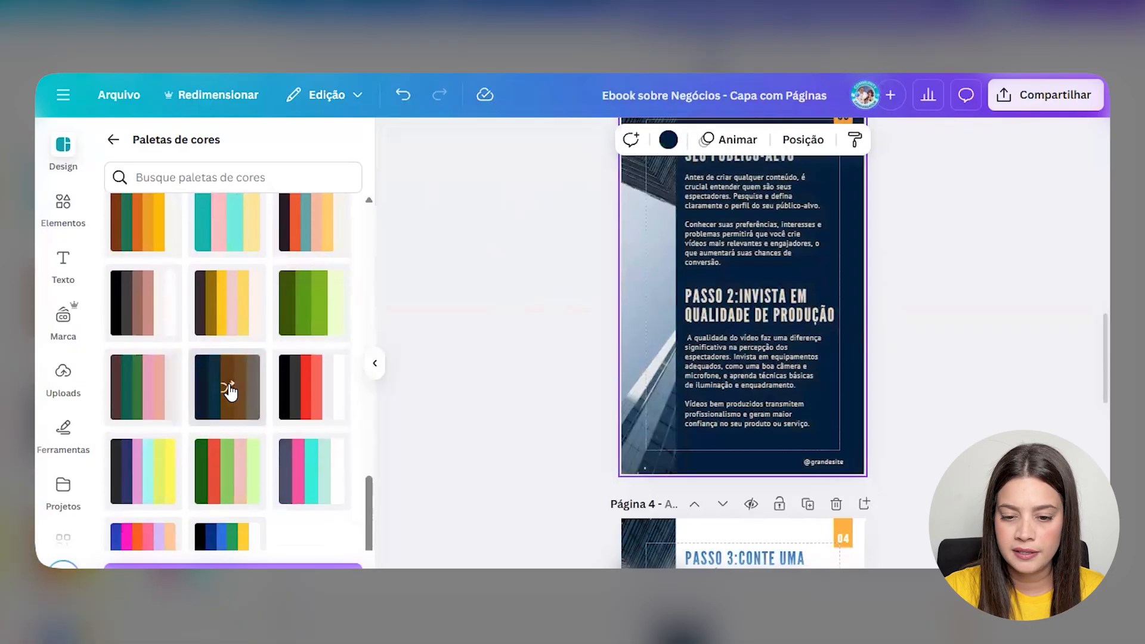
left_click(230, 389)
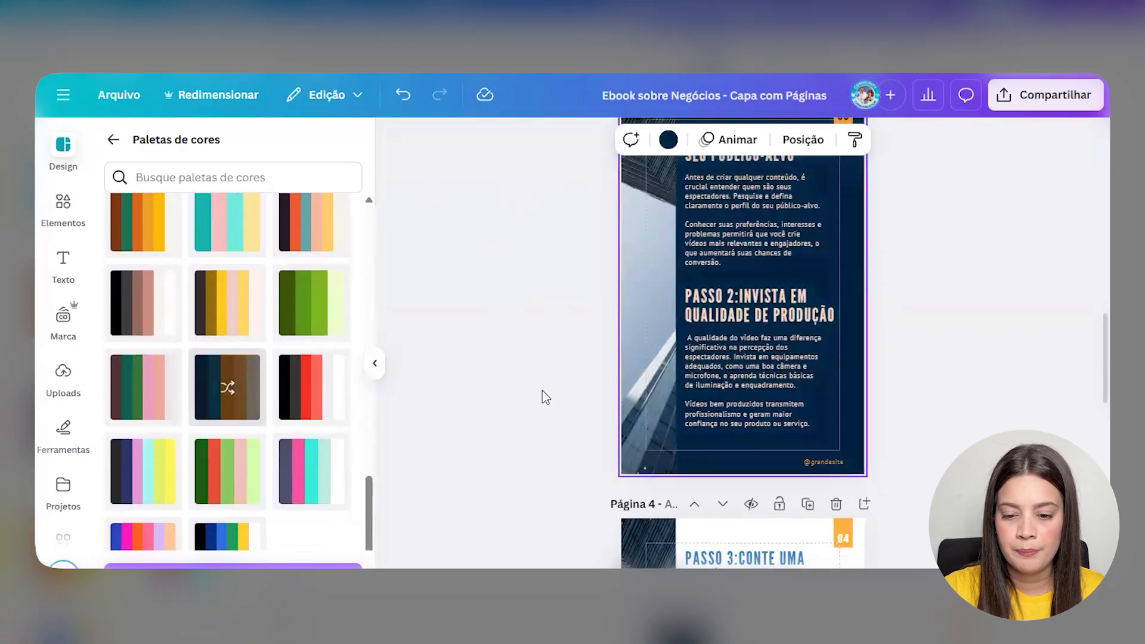
scroll(616, 391, "up", 3)
scroll(616, 388, "down", 3)
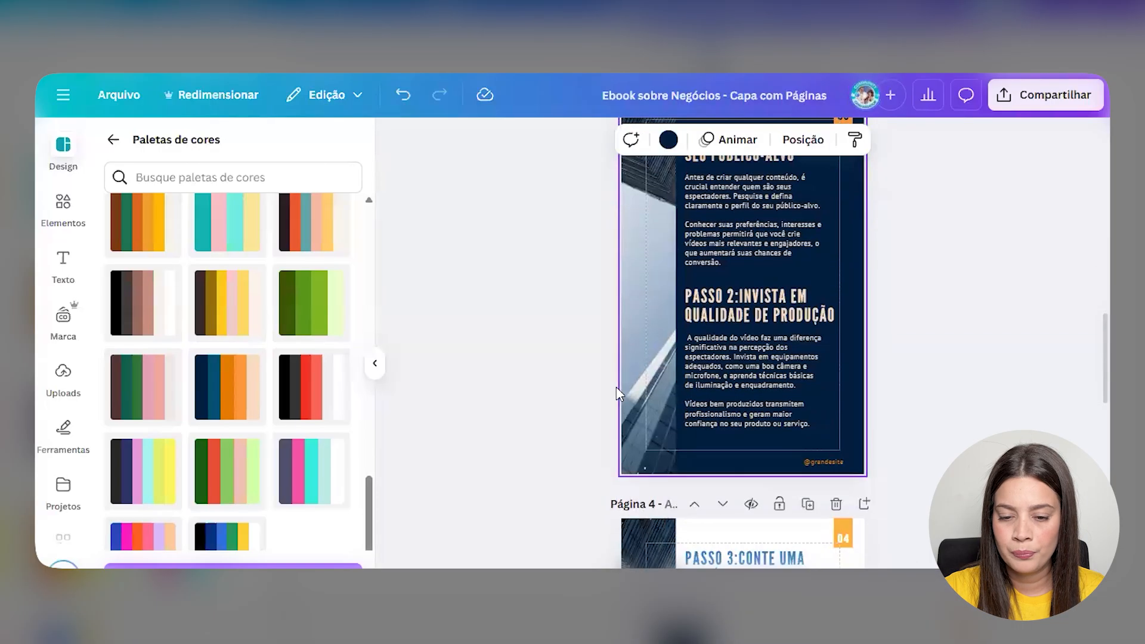
scroll(649, 307, "up", 4)
scroll(650, 307, "down", 4)
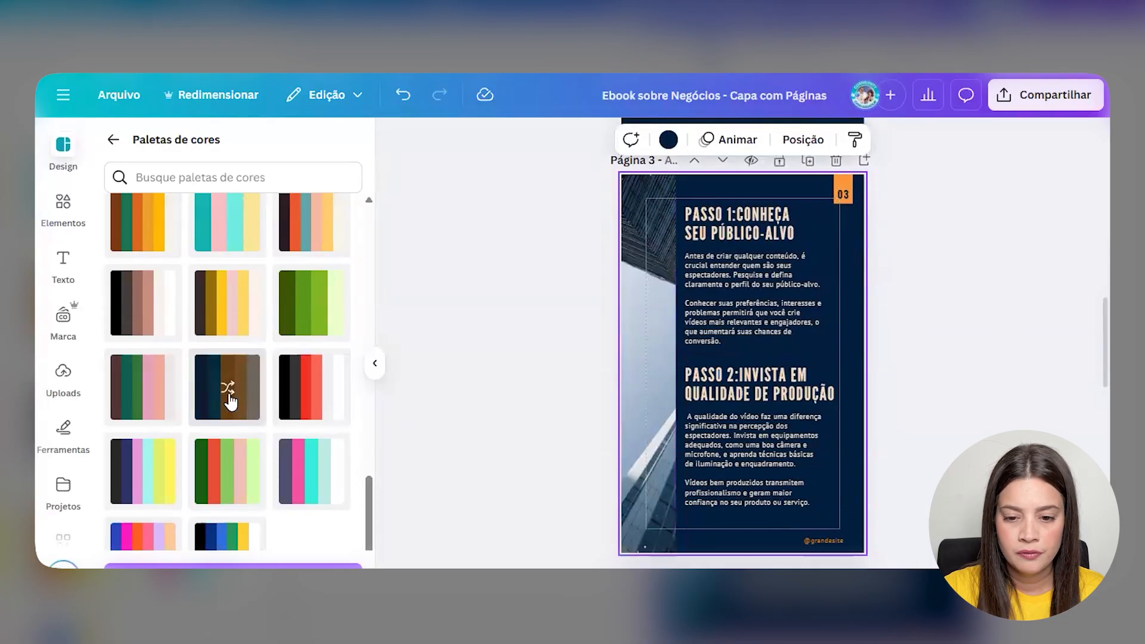
left_click(229, 394)
scroll(846, 376, "down", 5)
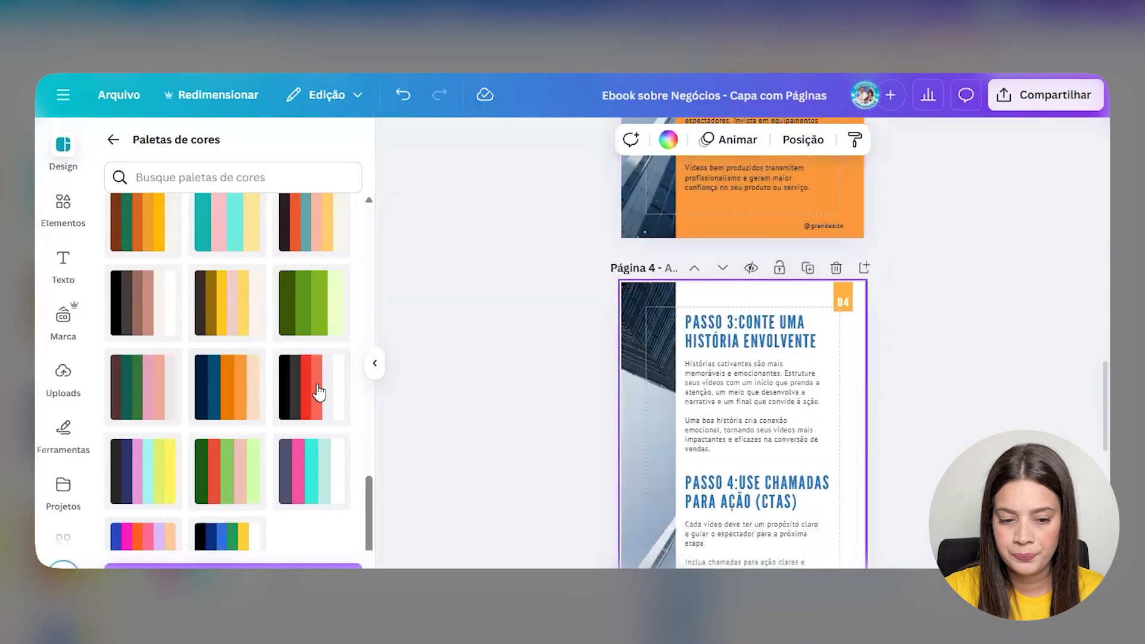
- Apply the navy and orange palette to page 4, shuffling until the background is navy
left_click(233, 404)
left_click(232, 405)
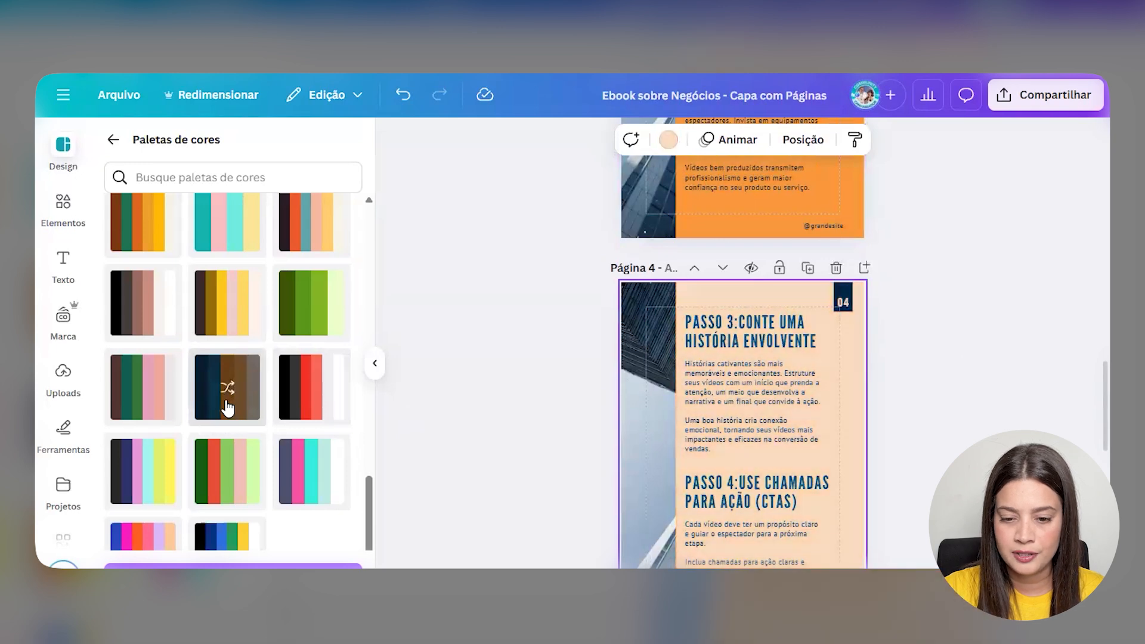
left_click(227, 408)
- Recolour the PASSO 3 heading orange and select the PASSO 4 heading
left_click(743, 338)
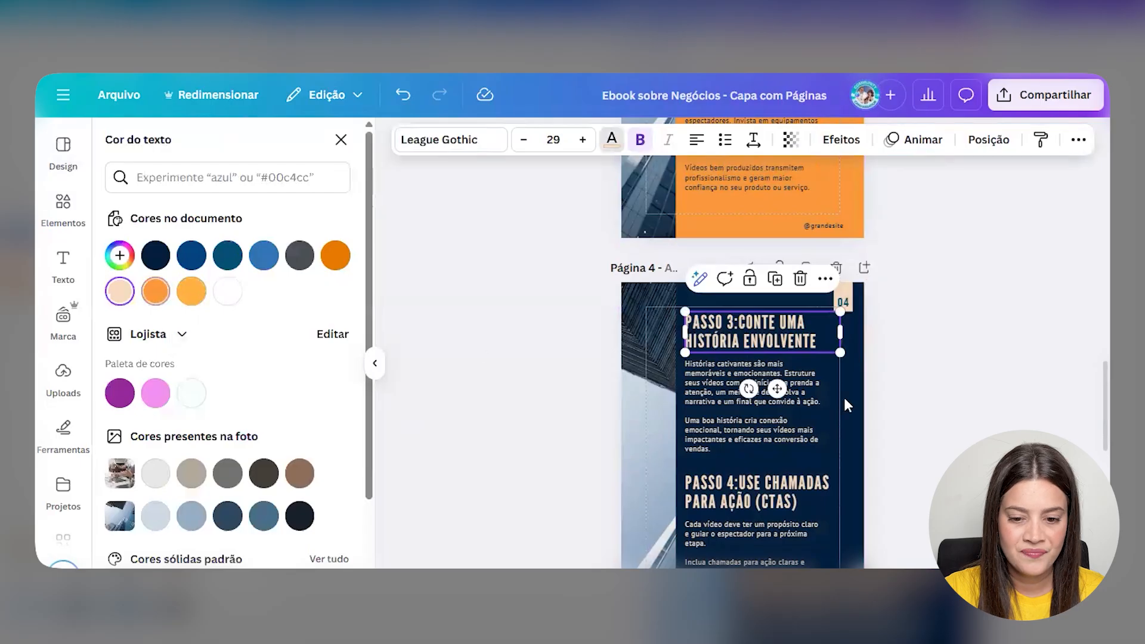
left_click(119, 291)
left_click(757, 492)
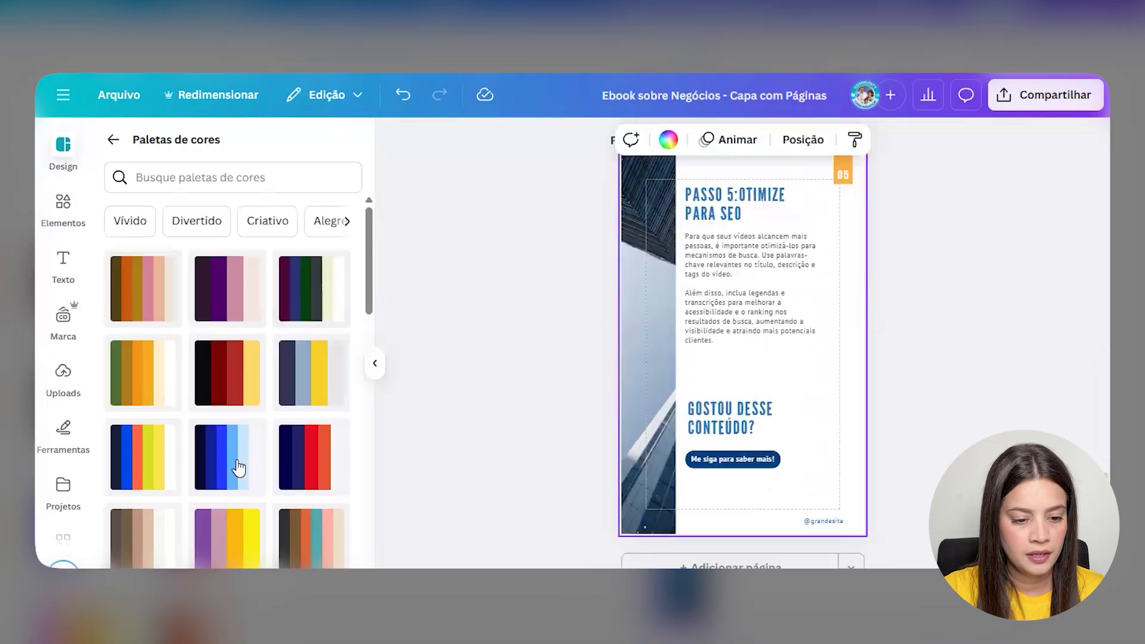
scroll(235, 468, "down", 10)
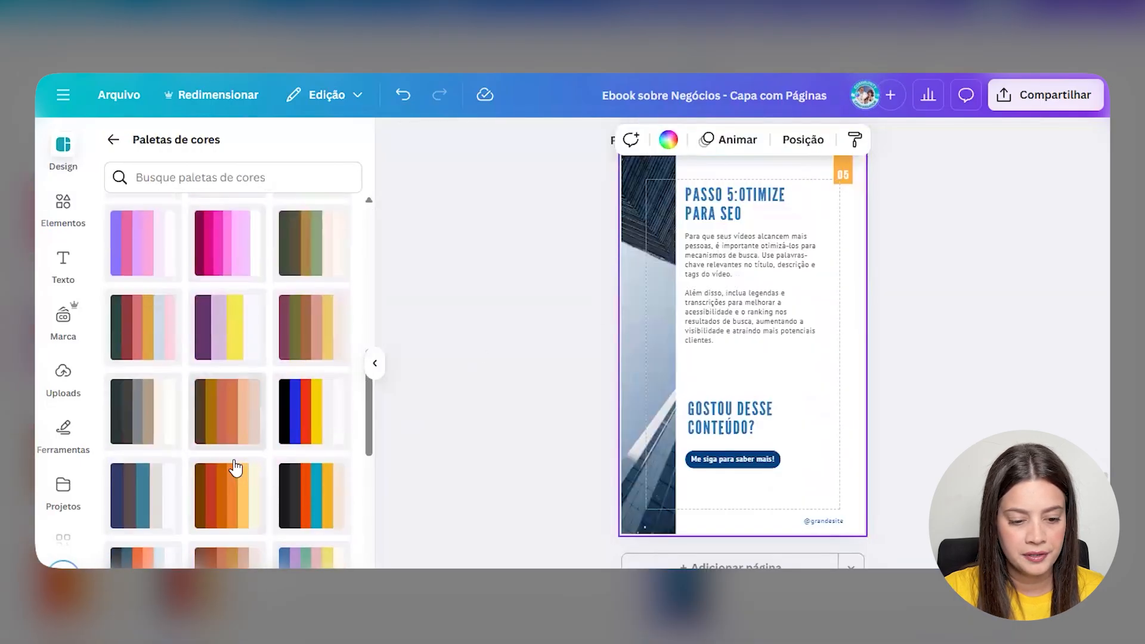
- Shuffle page 5's palette to an orange background and select the PASSO 5 title
scroll(235, 467, "down", 6)
left_click(243, 538)
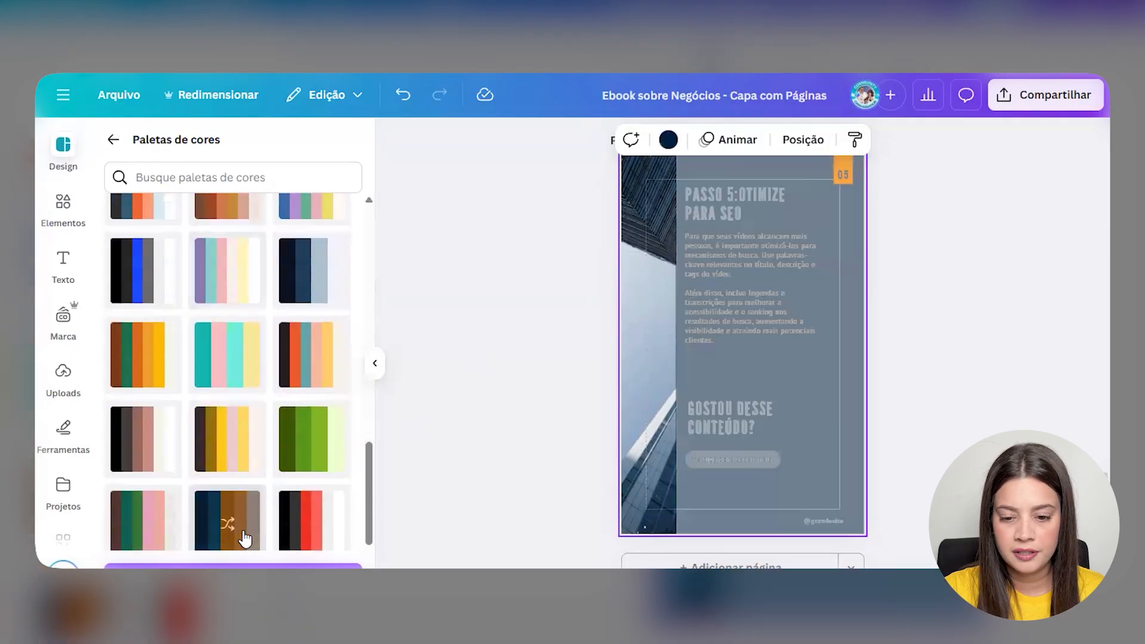
left_click(243, 538)
left_click(243, 538)
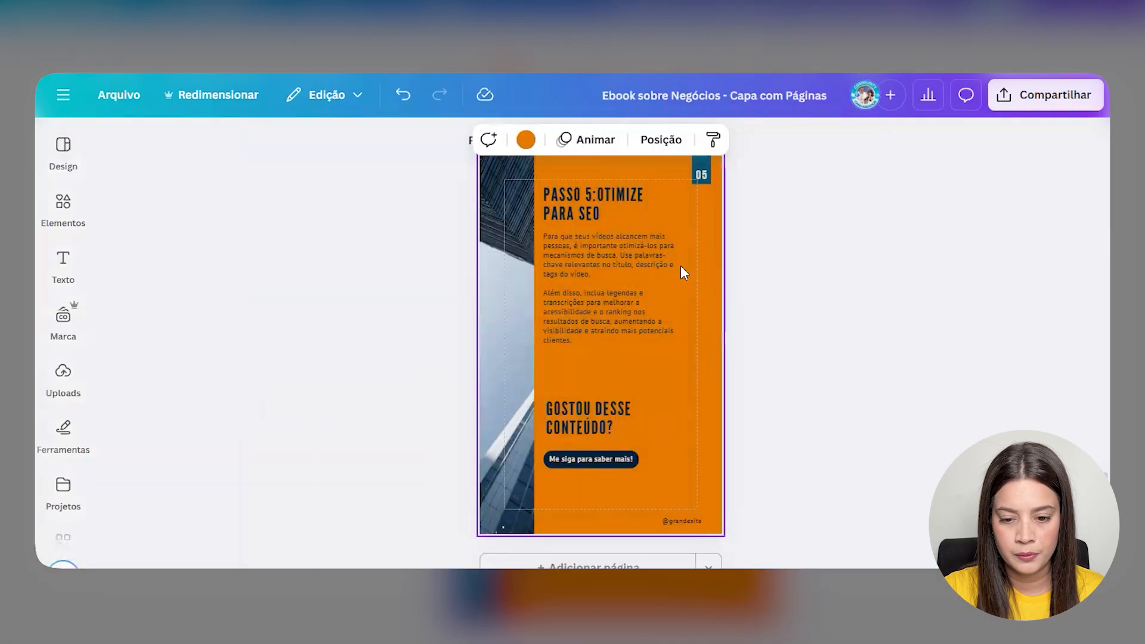
left_click(607, 196)
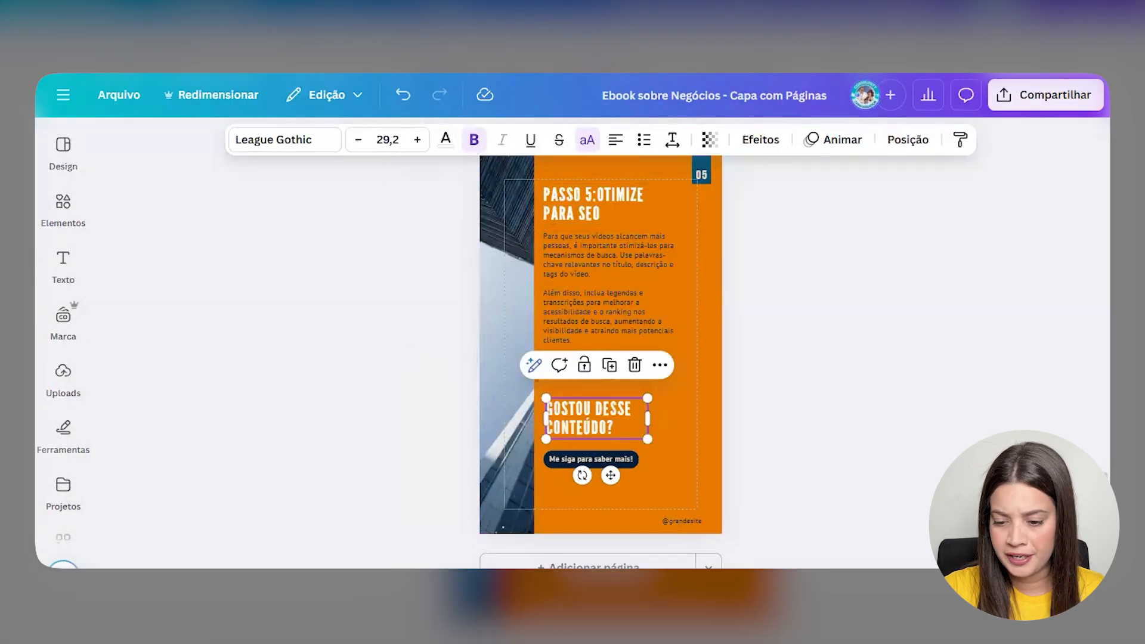
- Review all five pages in the grid overview, then return to editing
key("ctrl+alt+3")
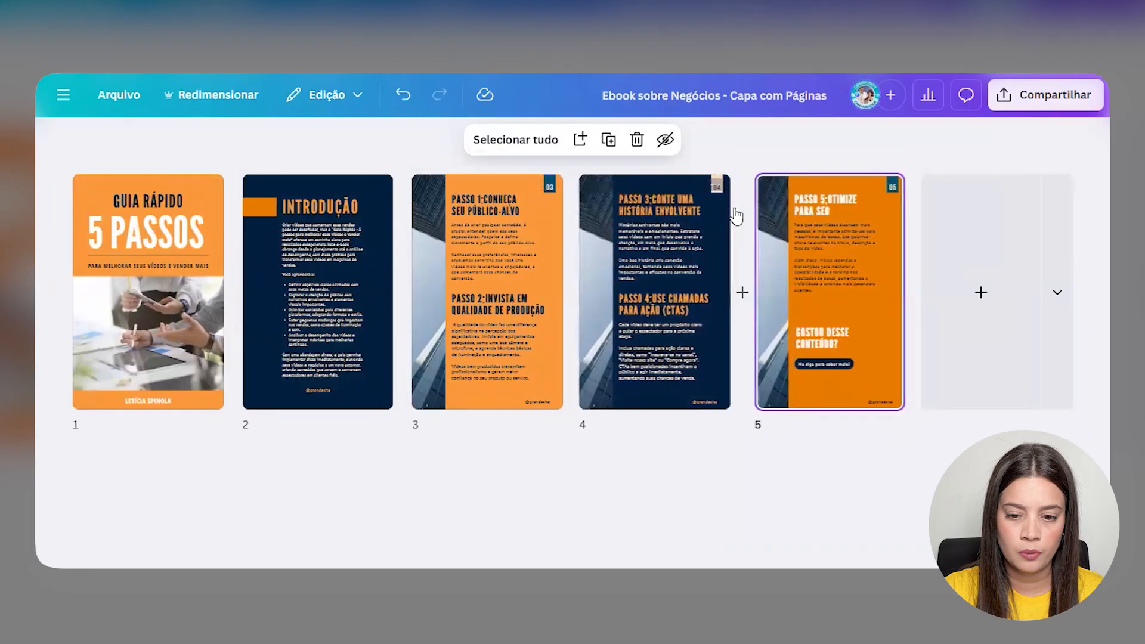
key("ctrl+alt+3")
scroll(736, 258, "up", 5)
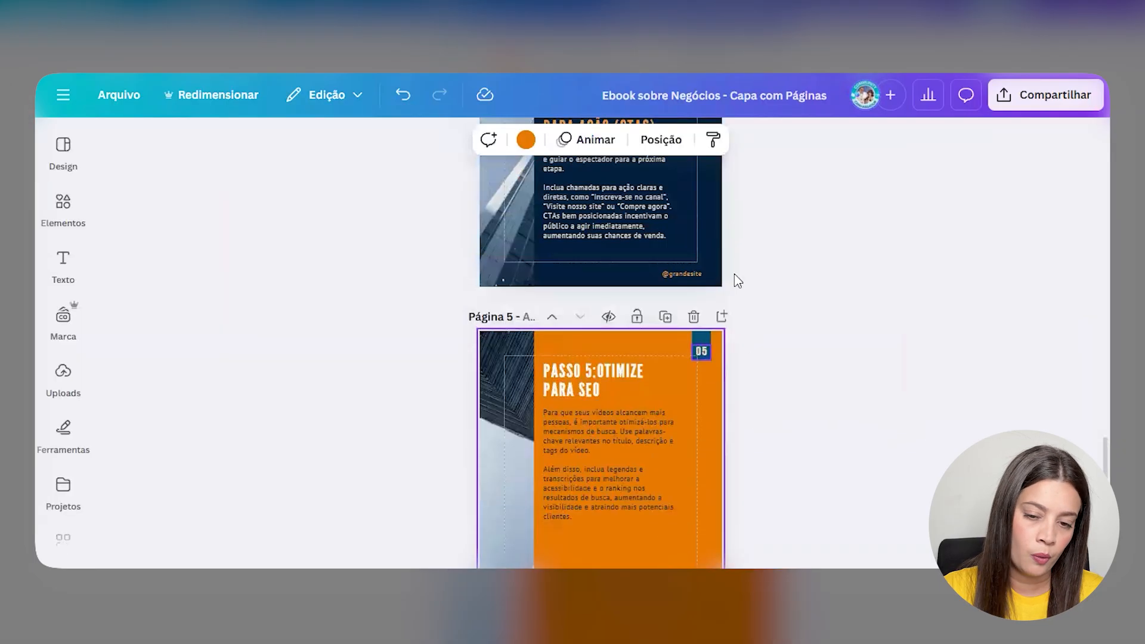
scroll(803, 449, "up", 3)
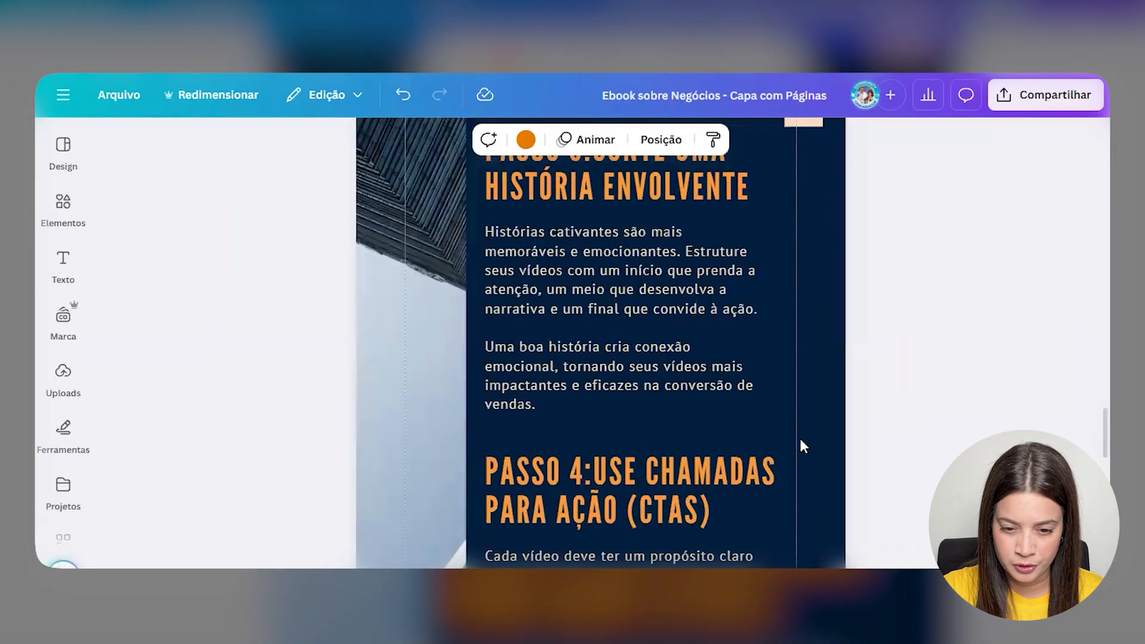
scroll(802, 417, "up", 3)
- Make the 04 page badge white
left_click(807, 328)
left_click(489, 146)
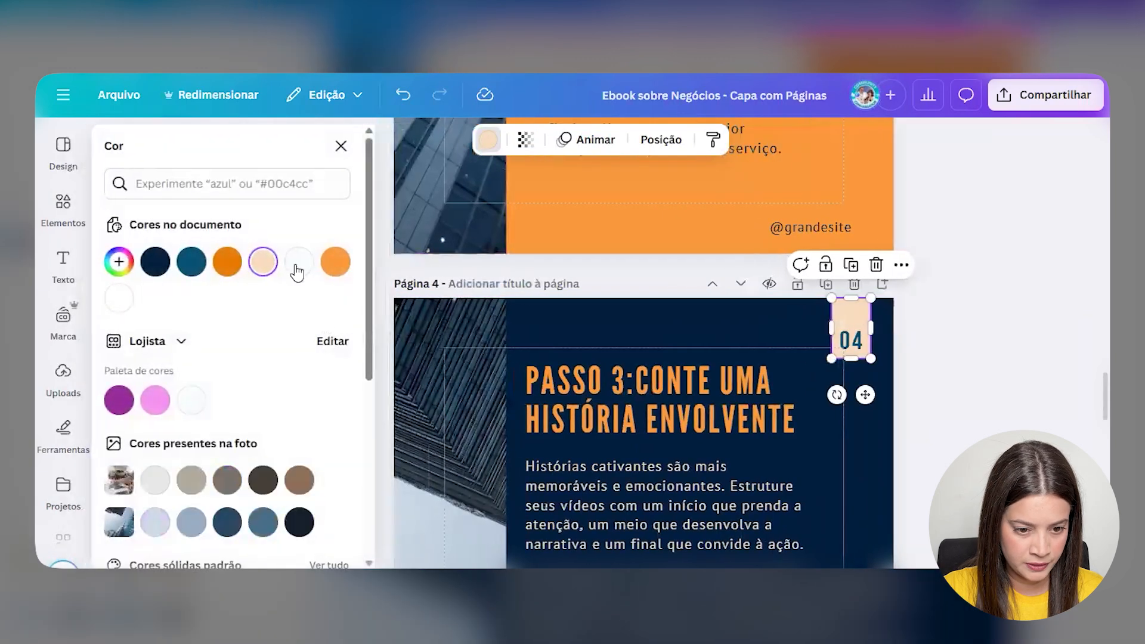
left_click(299, 263)
left_click(120, 304)
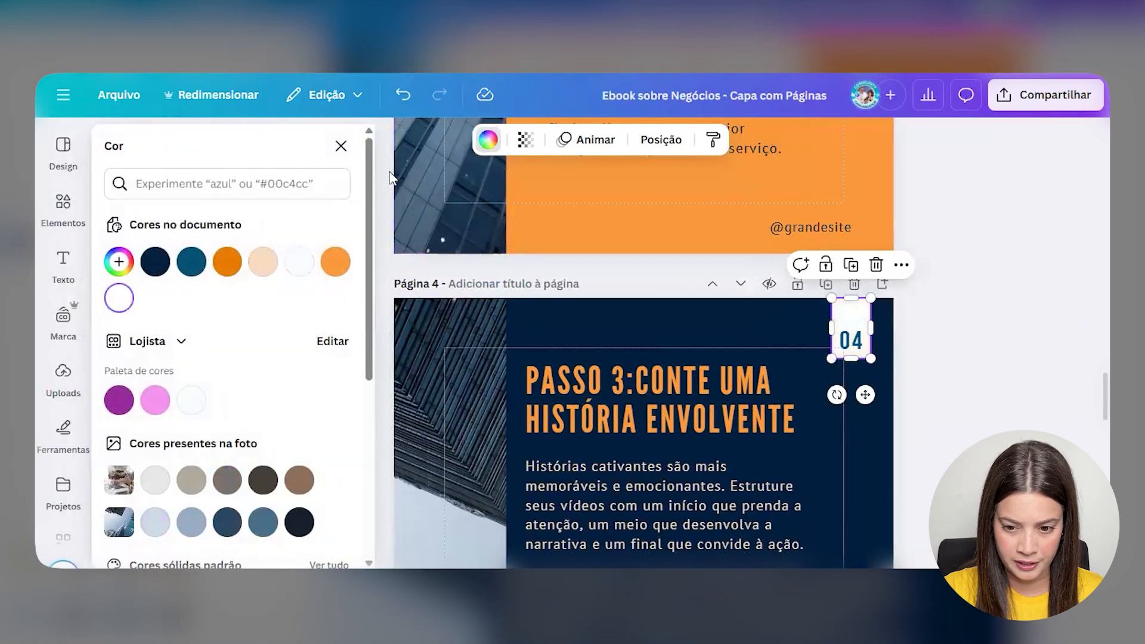
- Turn page 4's body text boxes and the 'Me siga para saber mais!' button text white
left_click(560, 492)
left_click(442, 143)
left_click(126, 346)
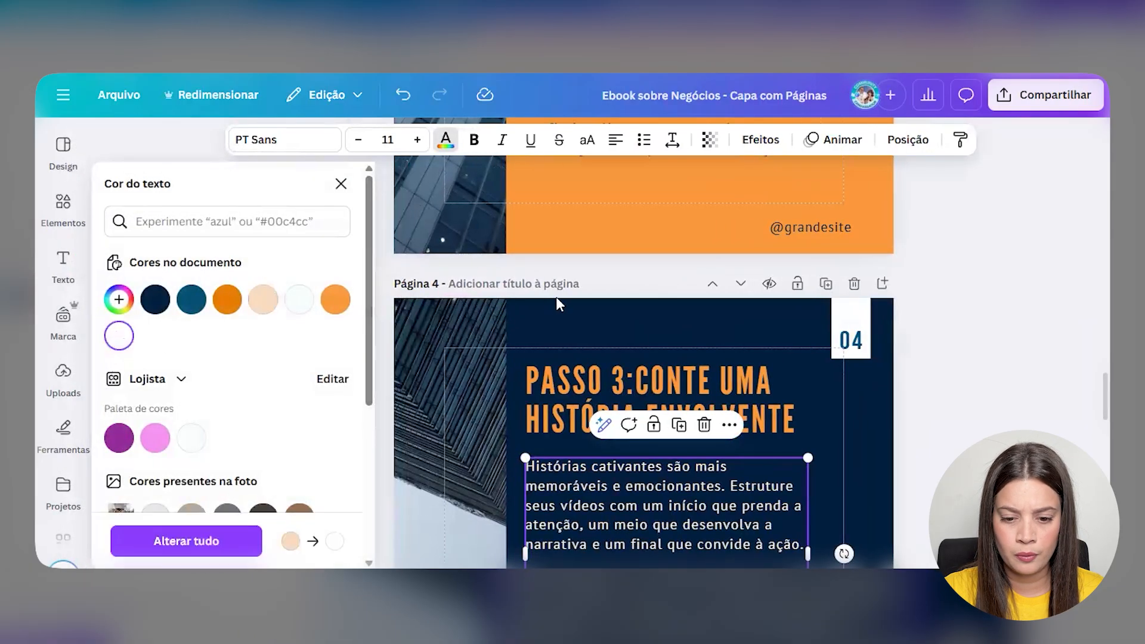
scroll(556, 296, "down", 7)
left_click(578, 313)
left_click(119, 336)
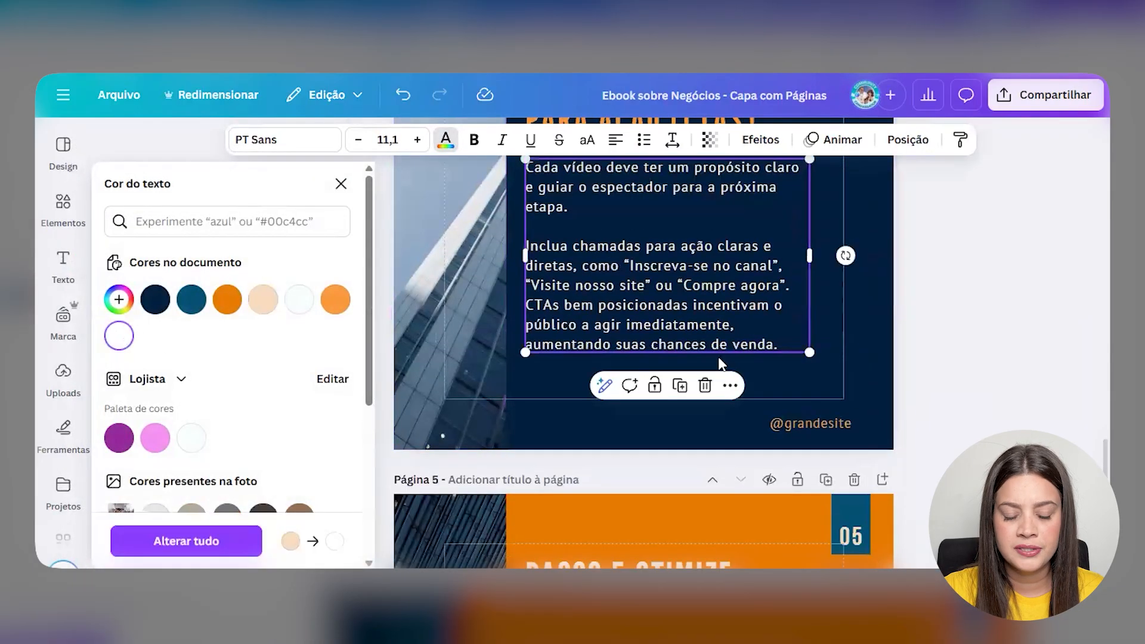
scroll(718, 357, "down", 8)
scroll(717, 361, "down", 5)
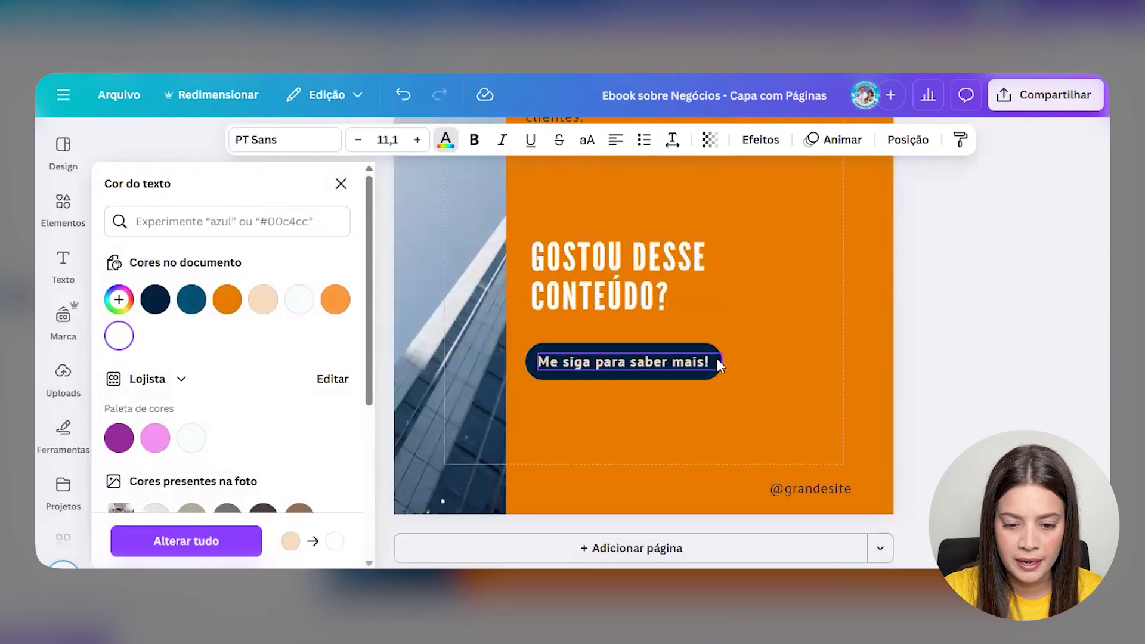
left_click(717, 361)
left_click(129, 344)
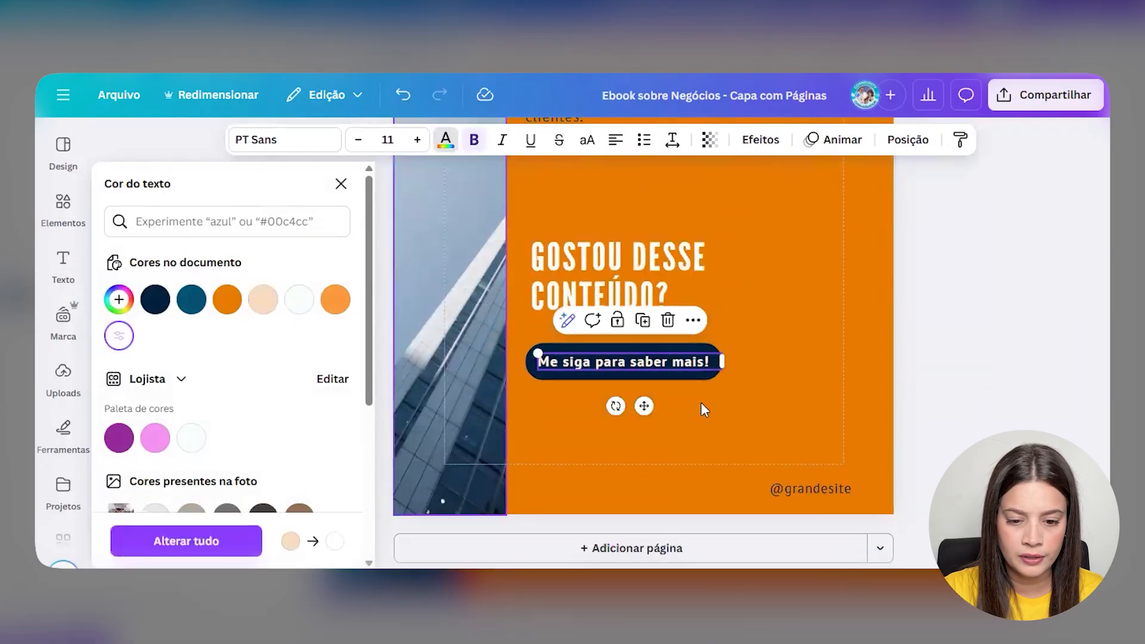
- Turn page 2's body text white and close the text colour choices
scroll(701, 405, "up", 15)
scroll(708, 420, "up", 10)
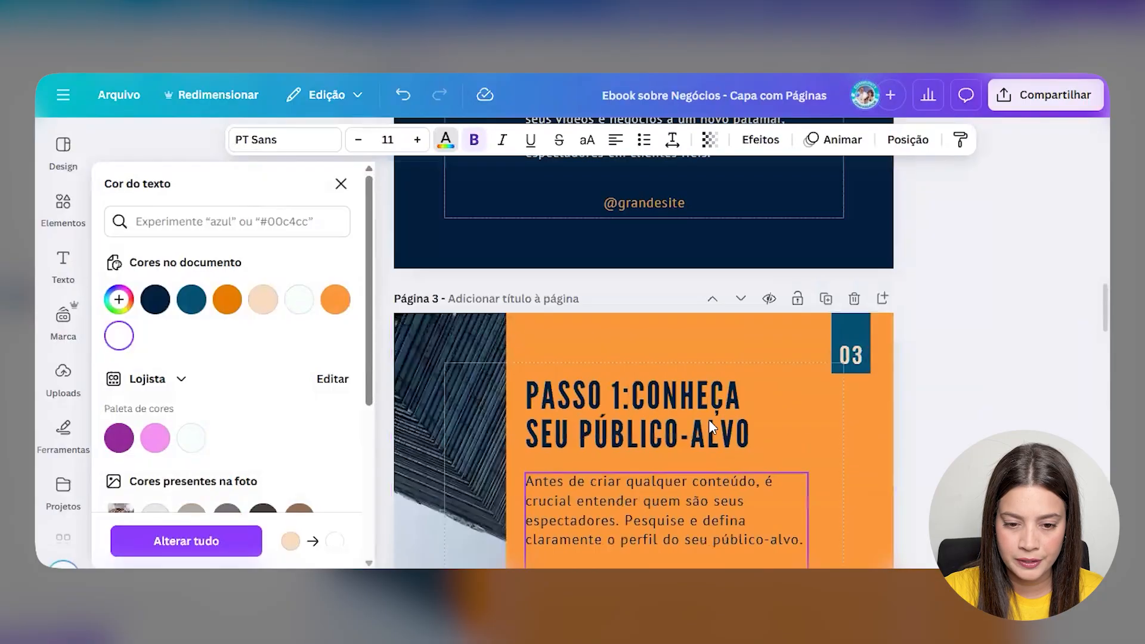
left_click(708, 420)
left_click(112, 344)
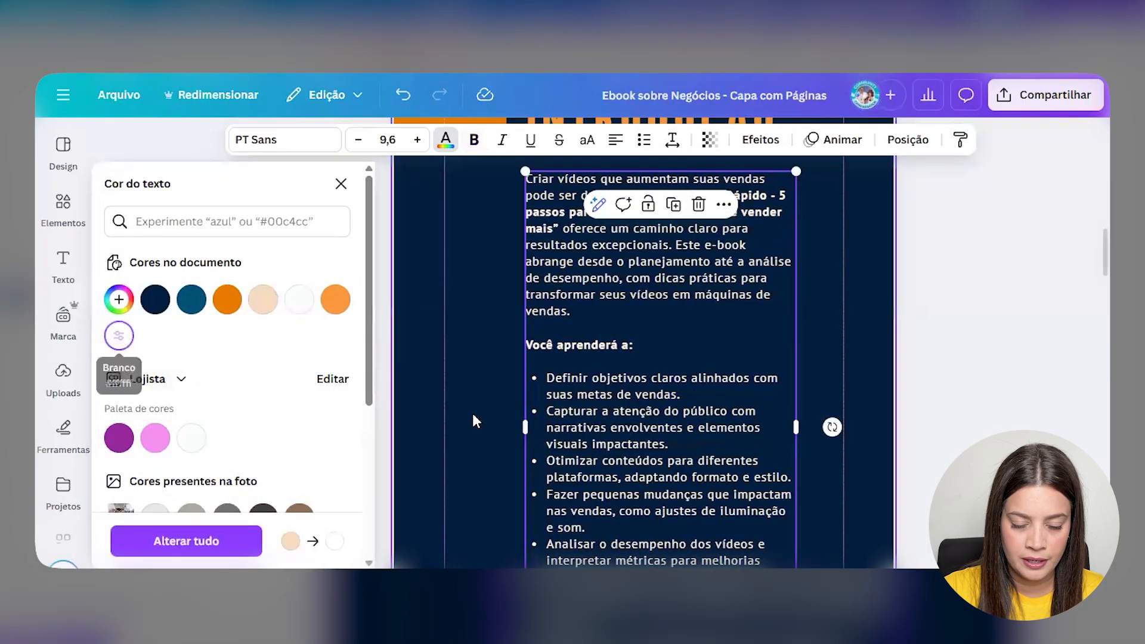
scroll(475, 421, "up", 10)
scroll(429, 322, "up", 2)
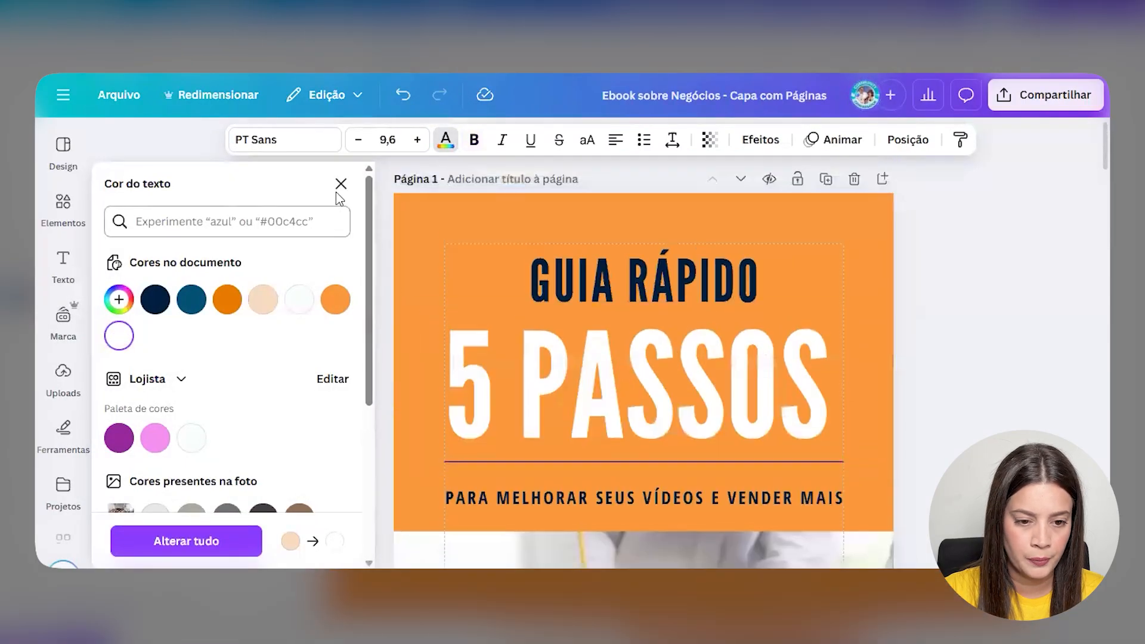
left_click(341, 184)
- Delete the cover photo, leaving an empty image frame below the orange title band
scroll(681, 355, "down", 3)
scroll(682, 355, "up", 2)
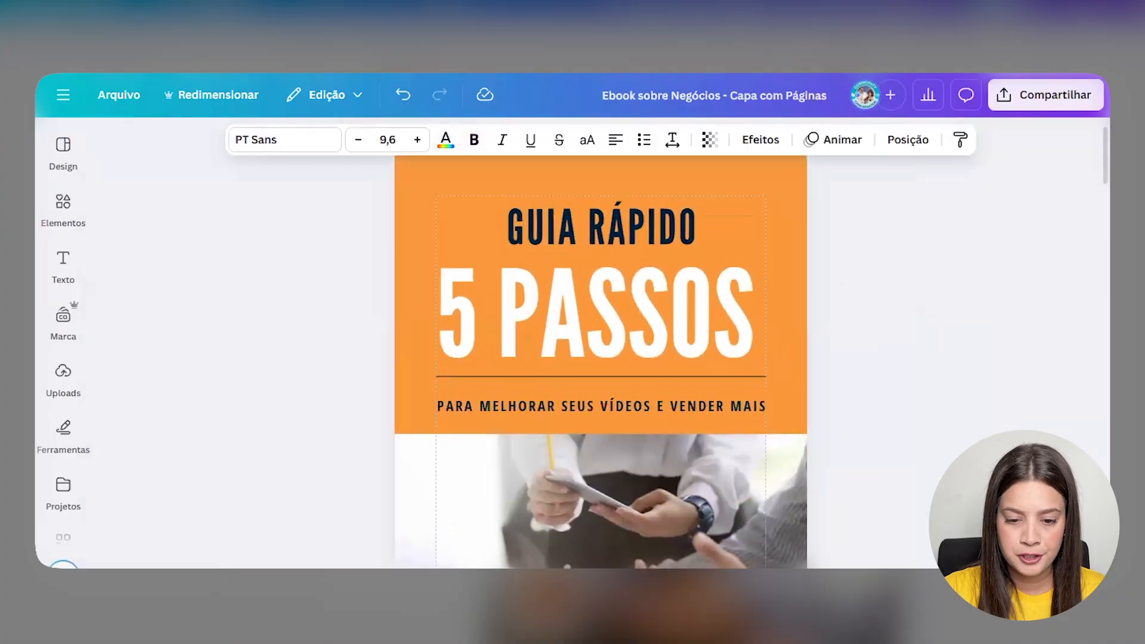
scroll(683, 352, "down", 2)
scroll(653, 359, "down", 2)
left_click(653, 359)
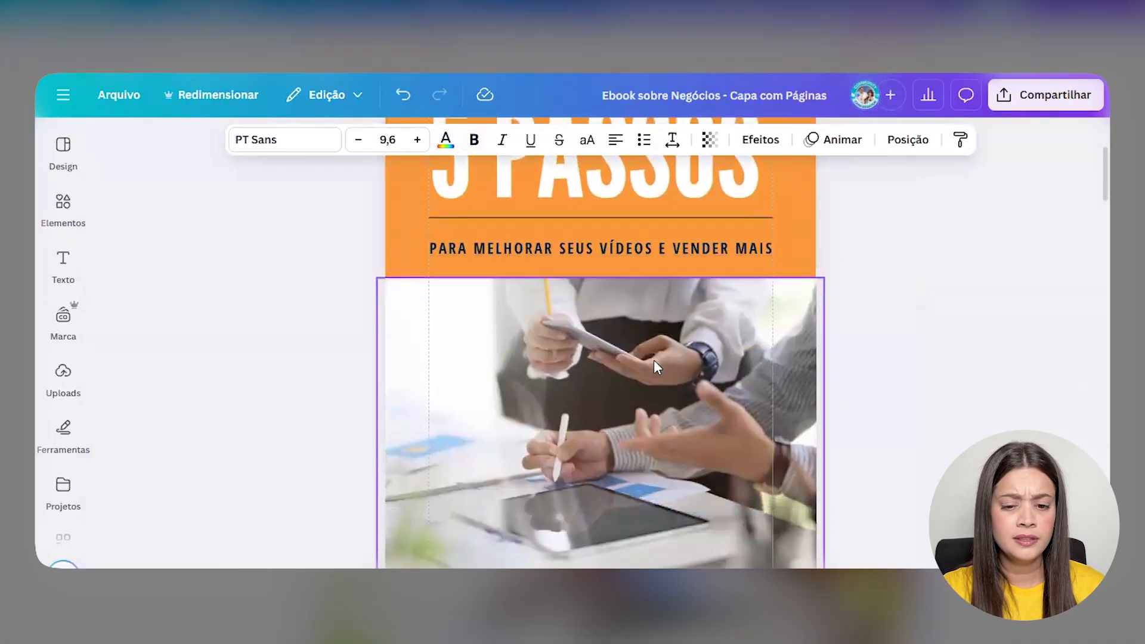
key("Delete")
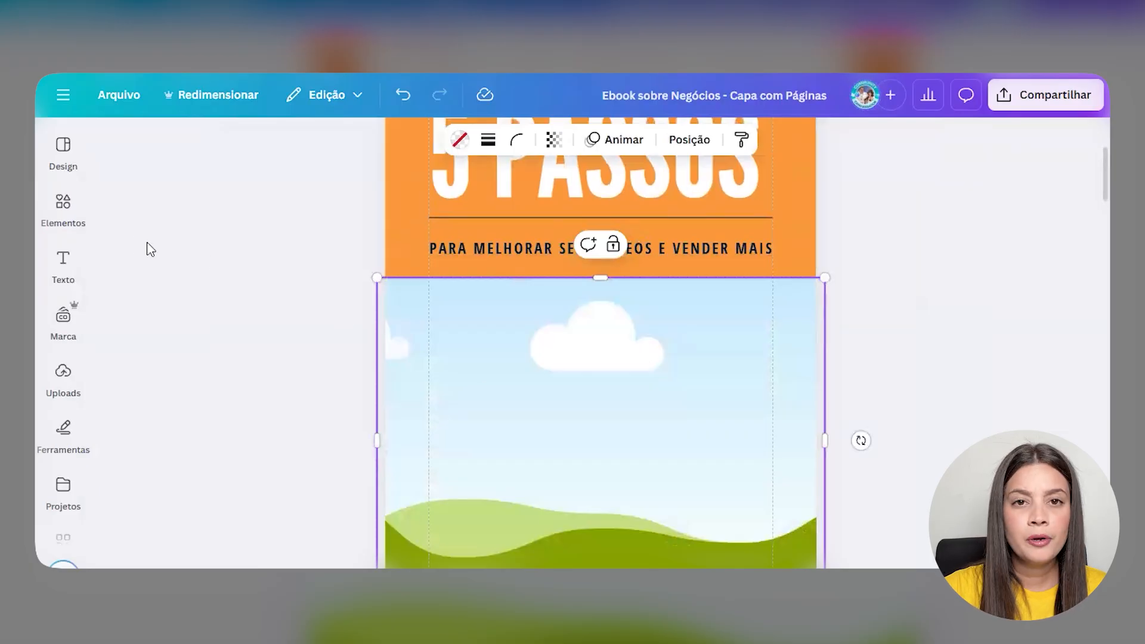
scroll(360, 366, "down", 2)
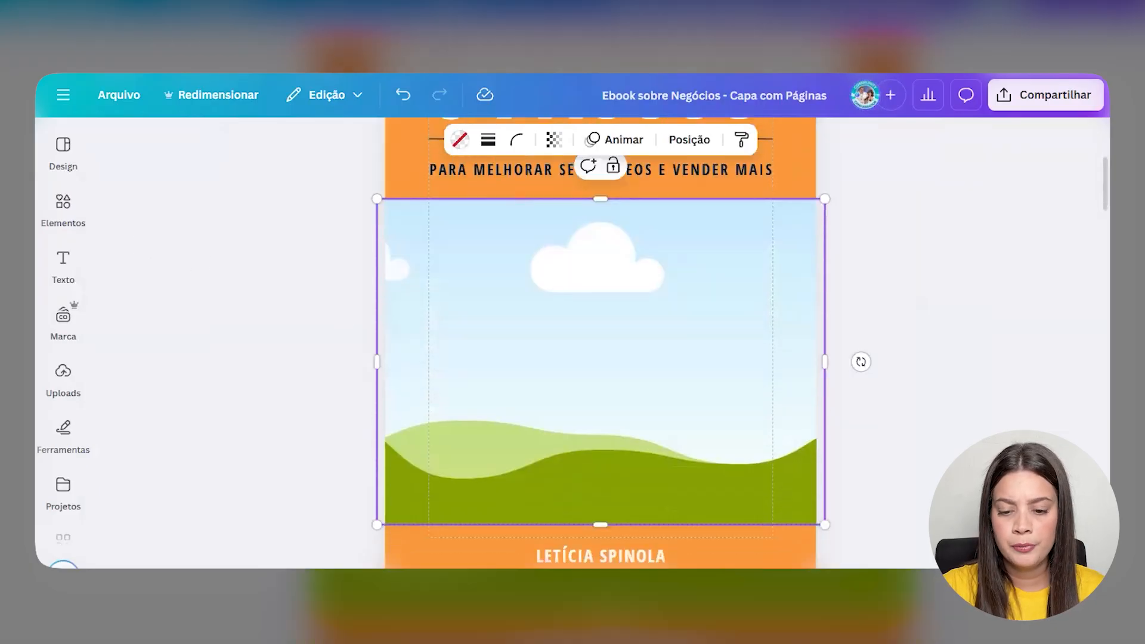
scroll(599, 539, "down", 3)
scroll(703, 495, "up", 3)
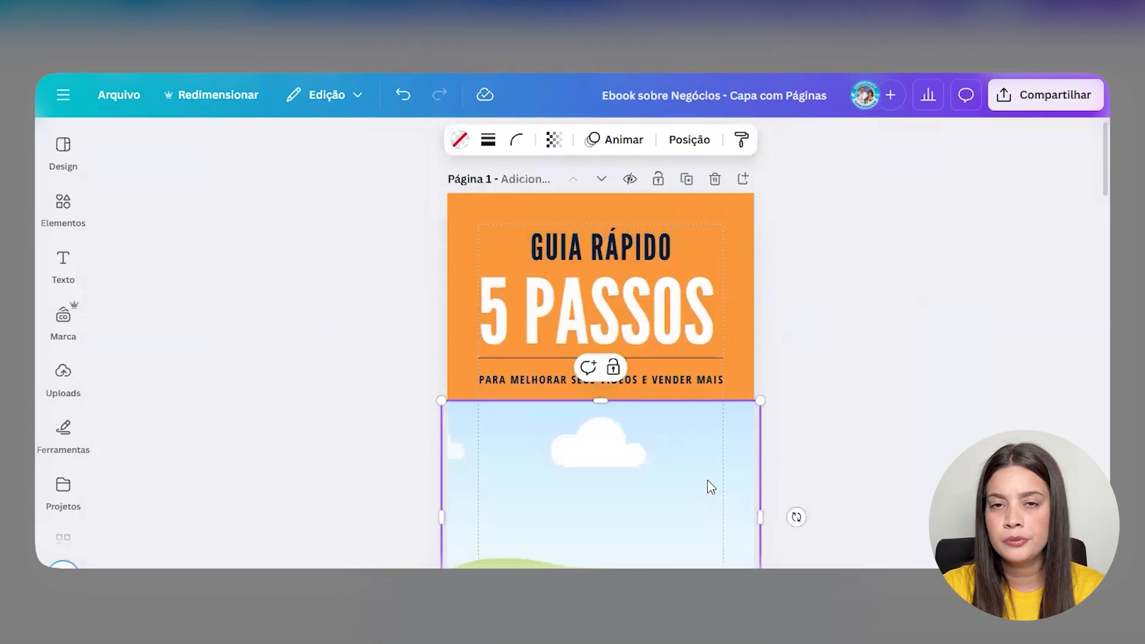
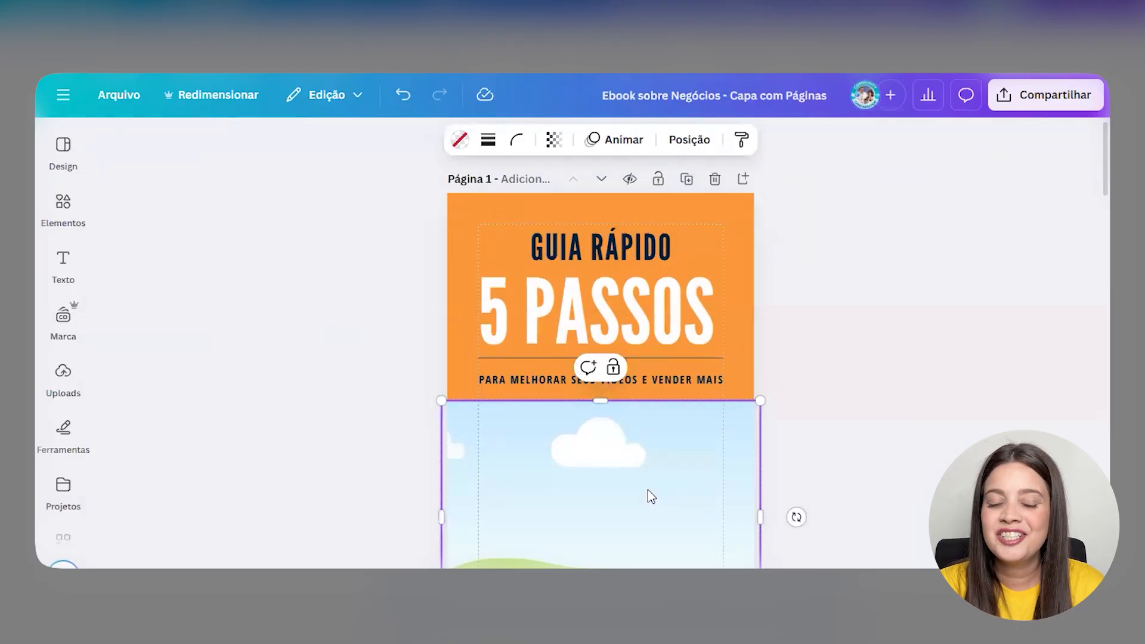
- Search stock photos for 'dinheiro' and add the photo of a woman holding money on orange
left_click(63, 322)
scroll(71, 417, "down", 4)
left_click(78, 446)
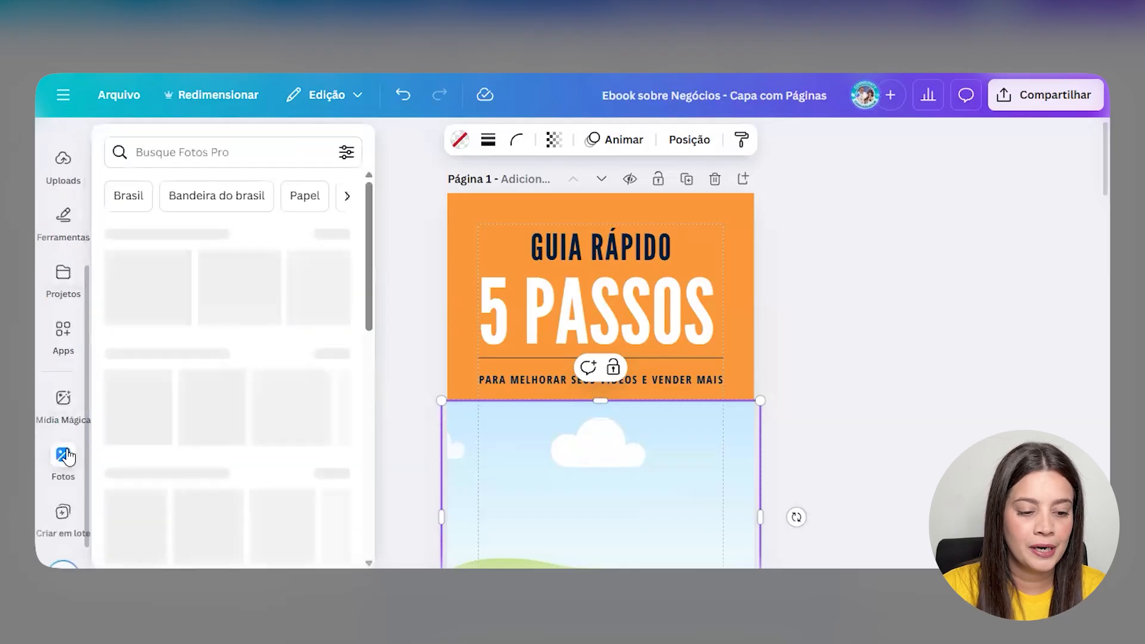
left_click(178, 136)
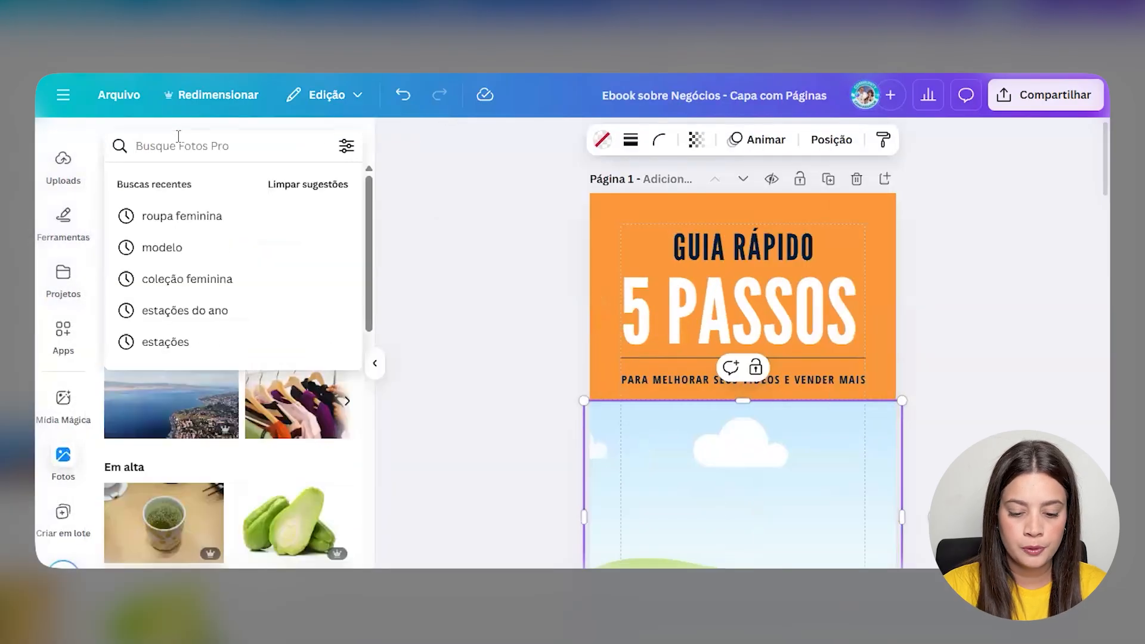
type("dinheiro")
key("Return")
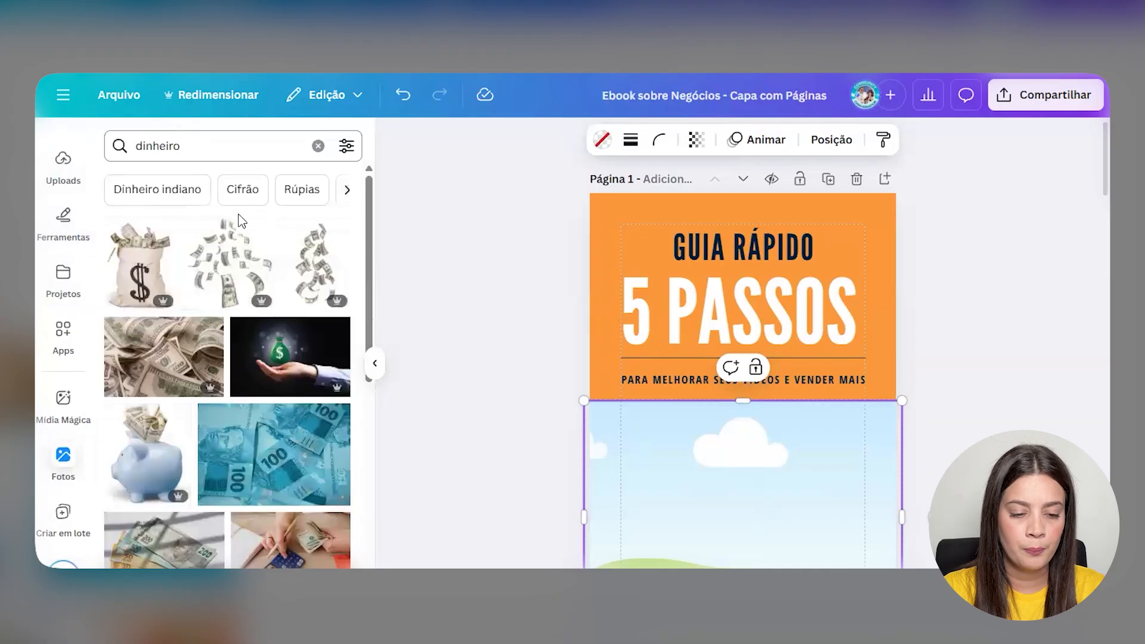
left_click(339, 149)
scroll(205, 287, "down", 2)
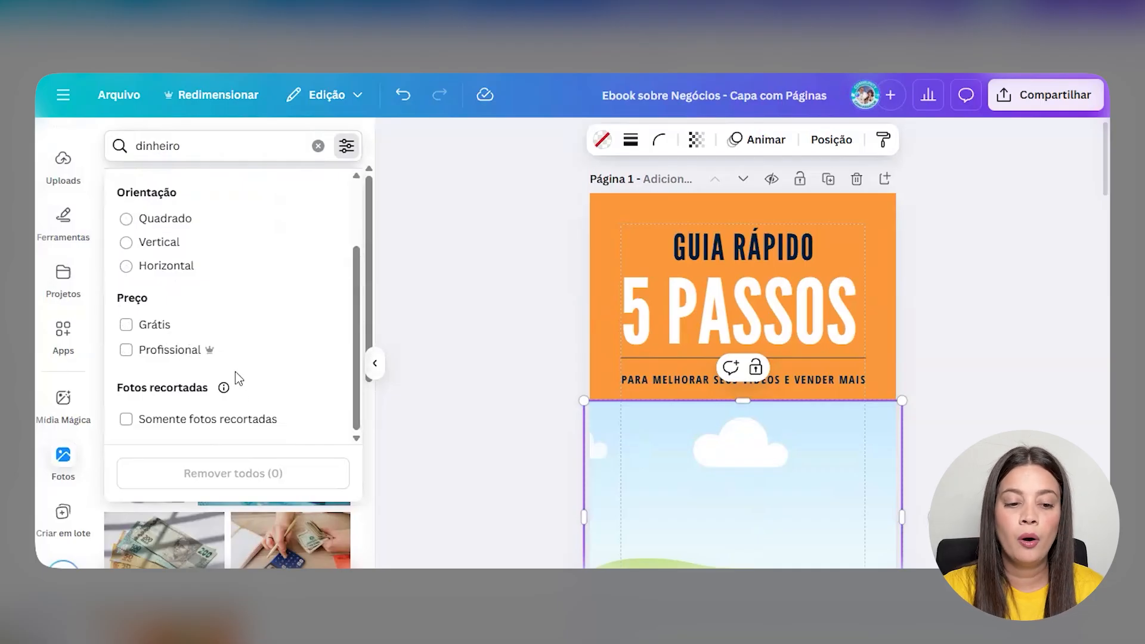
left_click(445, 314)
scroll(294, 327, "down", 3)
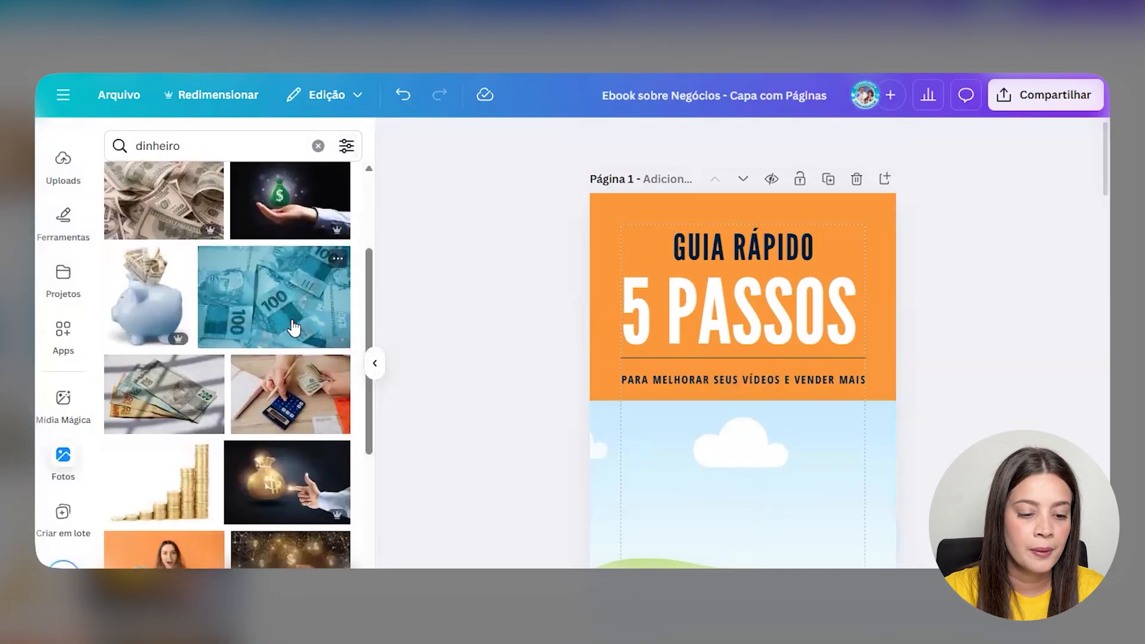
scroll(294, 327, "down", 3)
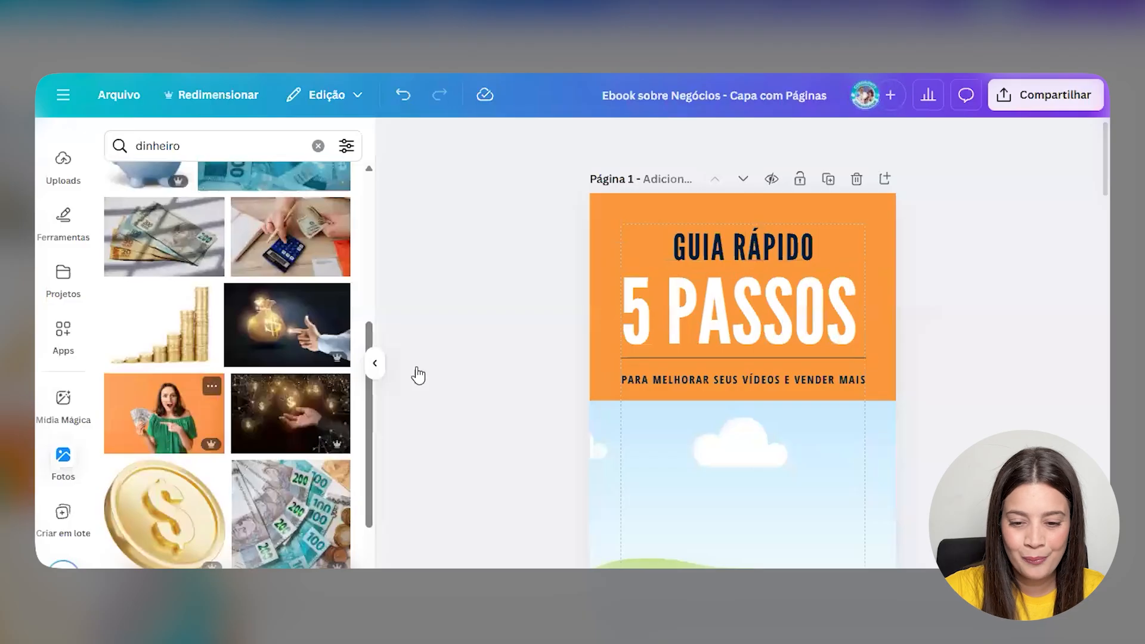
left_click(165, 414)
- Drop the photo into the cover's lower frame, then enlarge and reposition it inside the crop
scroll(739, 373, "down", 3)
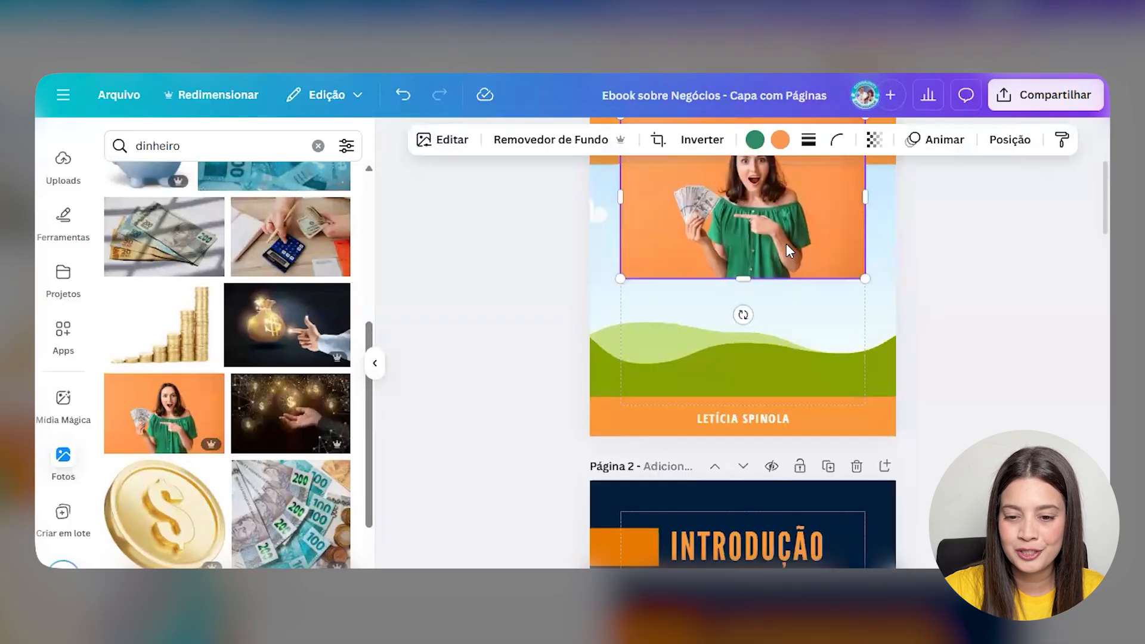
left_click_drag(781, 256, 880, 289)
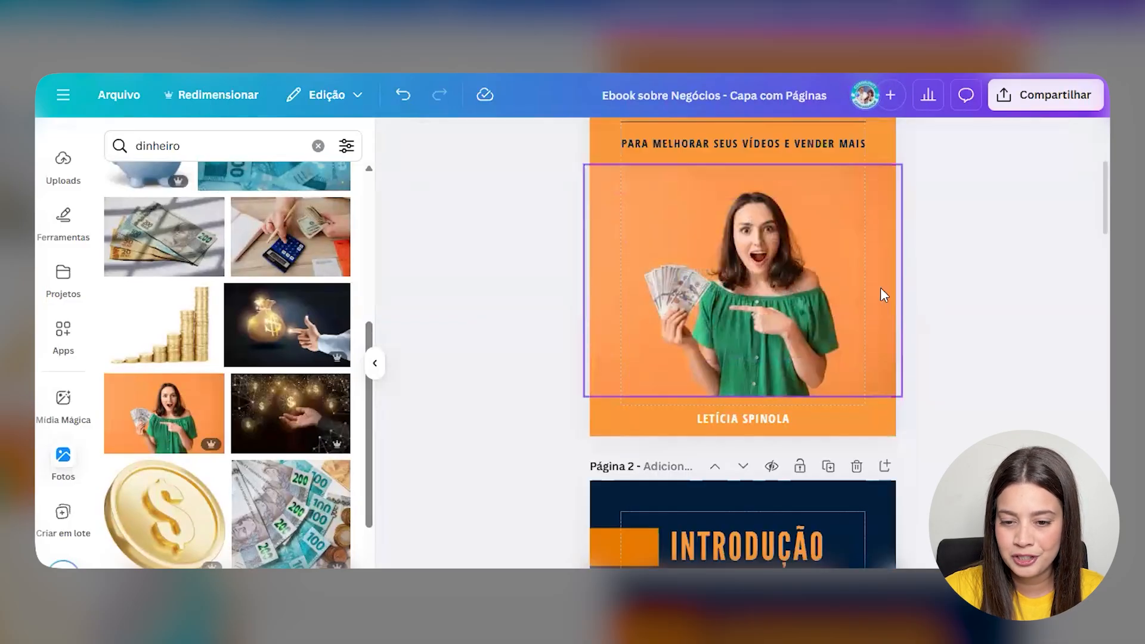
scroll(1017, 314, "up", 2)
double_click(791, 332)
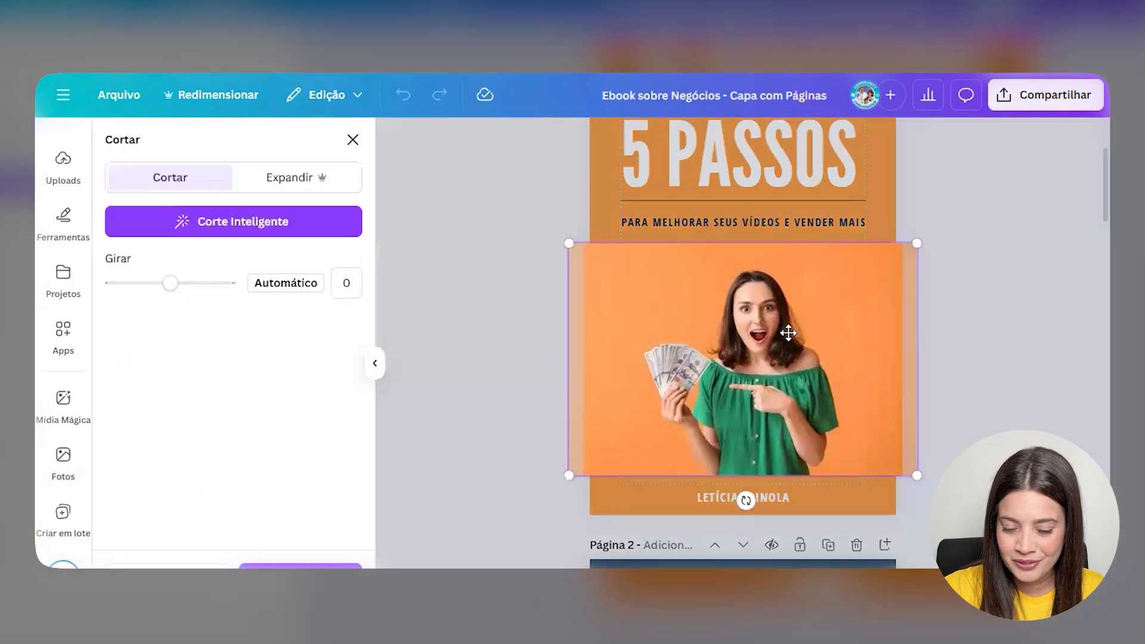
left_click_drag(789, 333, 773, 334)
left_click_drag(901, 475, 994, 537)
left_click_drag(921, 422, 875, 392)
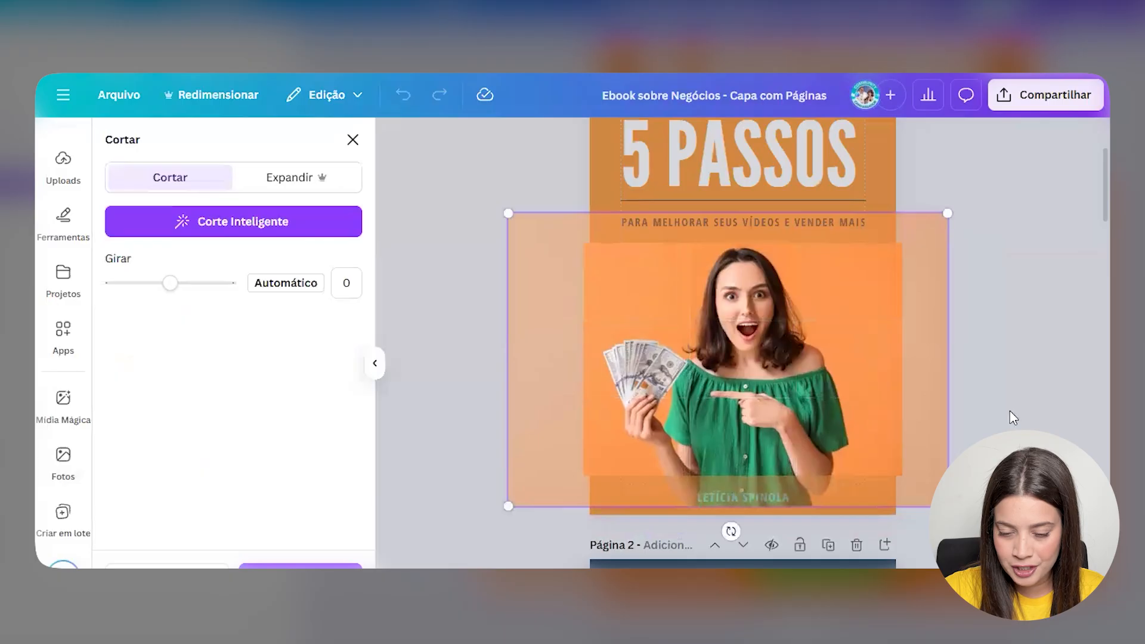
left_click(1009, 414)
left_click(1012, 418)
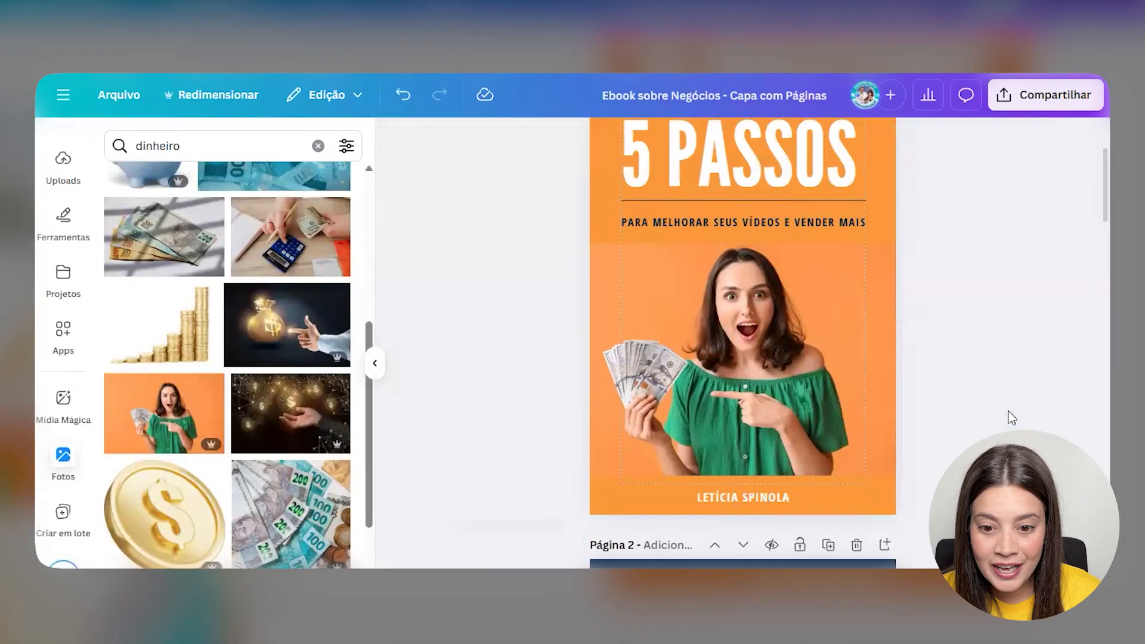
- Stretch the cover photo's left and right sides out to the page edges
left_click(376, 364)
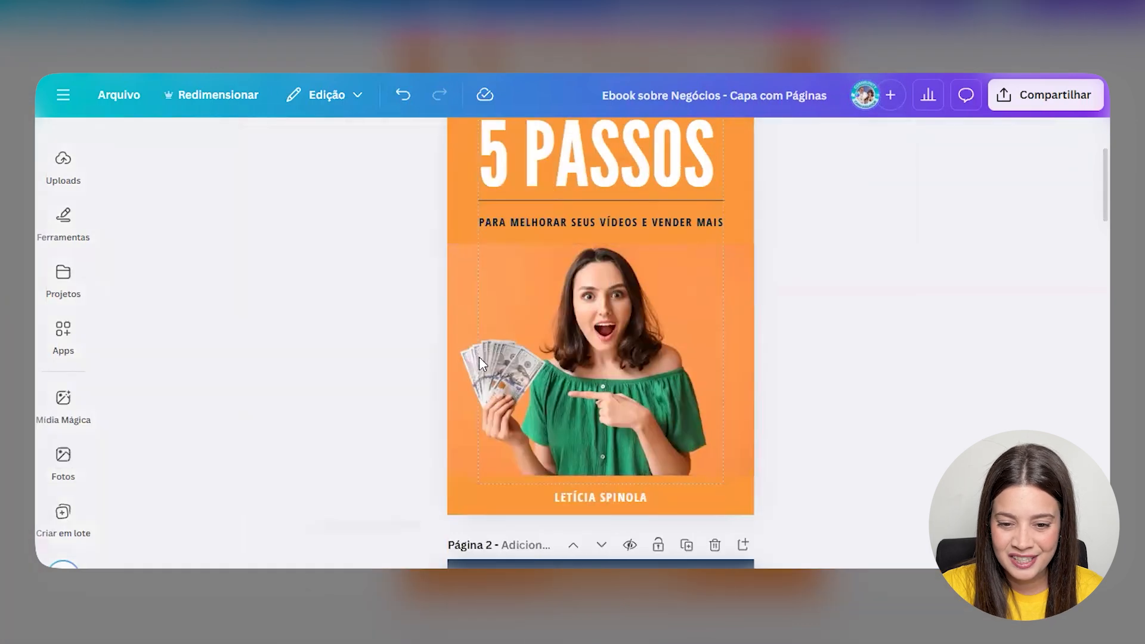
left_click(697, 279)
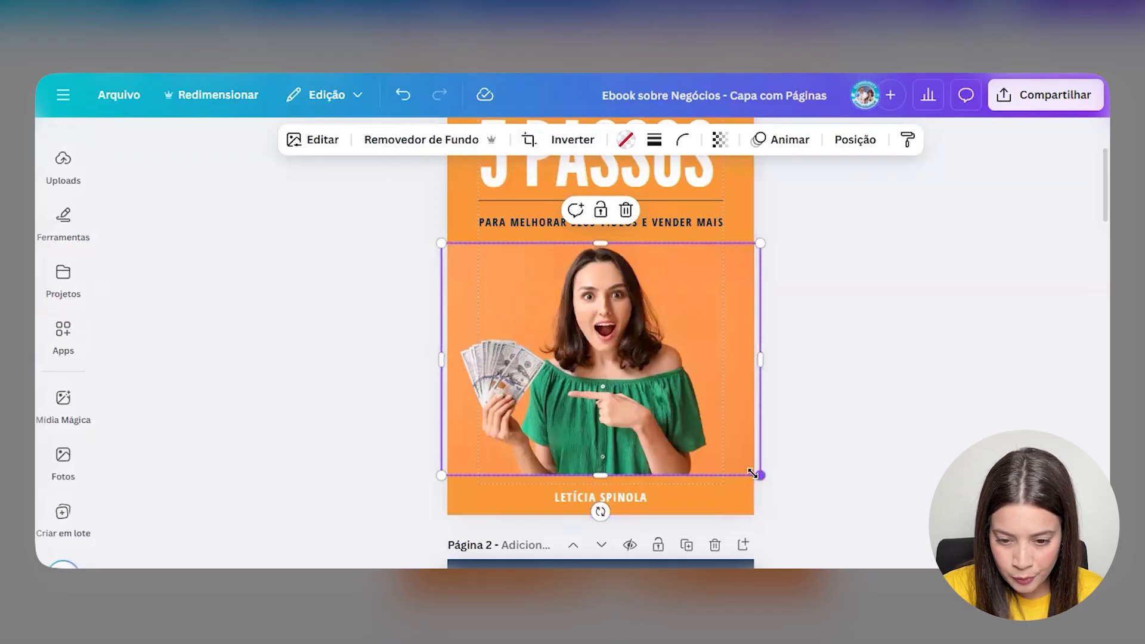
left_click_drag(753, 473, 746, 471)
left_click_drag(435, 471, 438, 469)
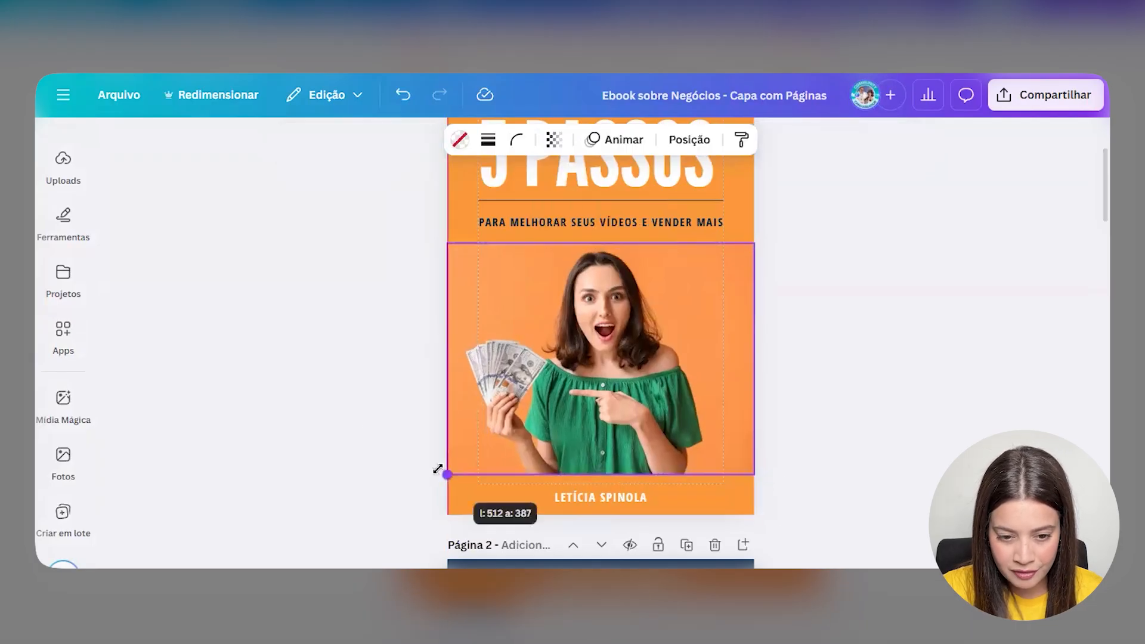
left_click(548, 535)
- Add a 'sombra' shadow graphic along the photo's bottom edge, widen it and send it to back
scroll(54, 225, "up", 3)
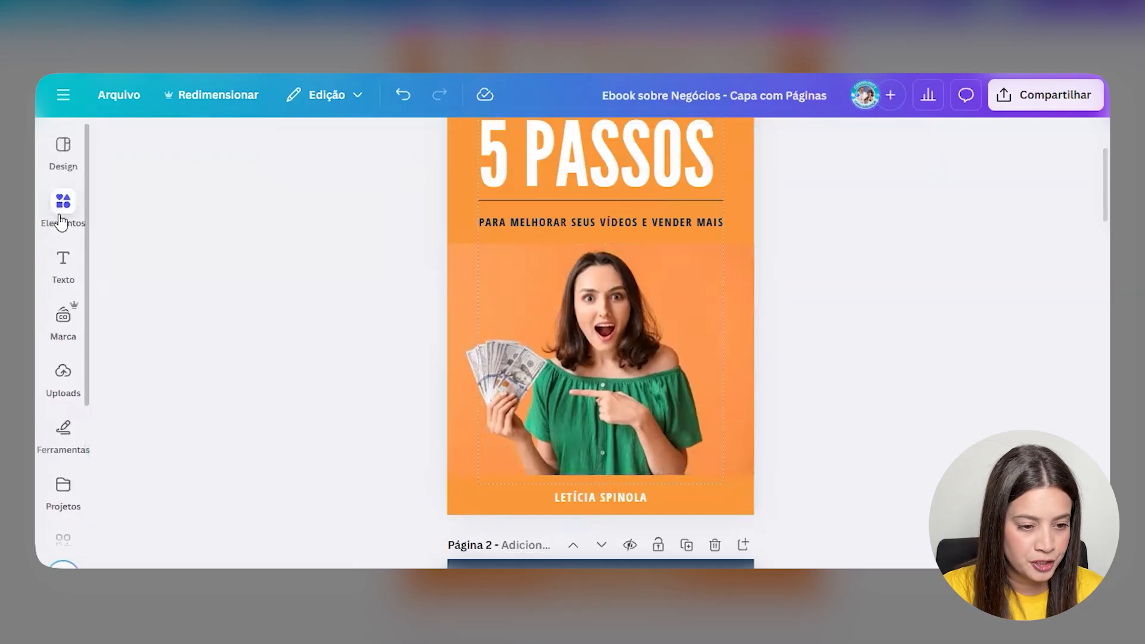
left_click(63, 215)
left_click(196, 153)
type("sombra")
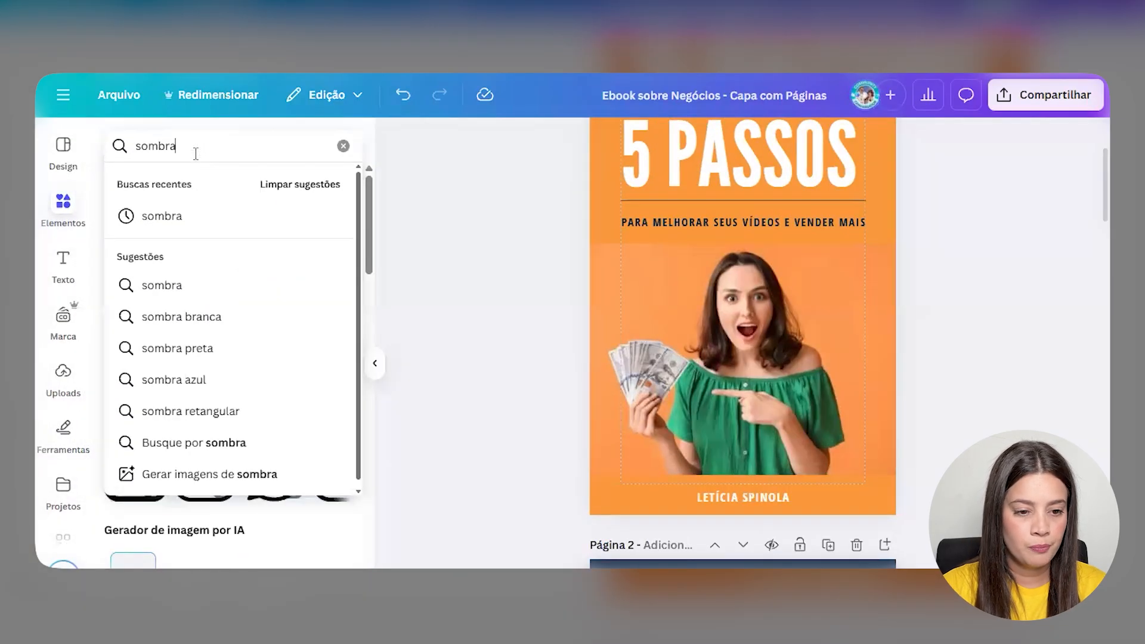
key("Return")
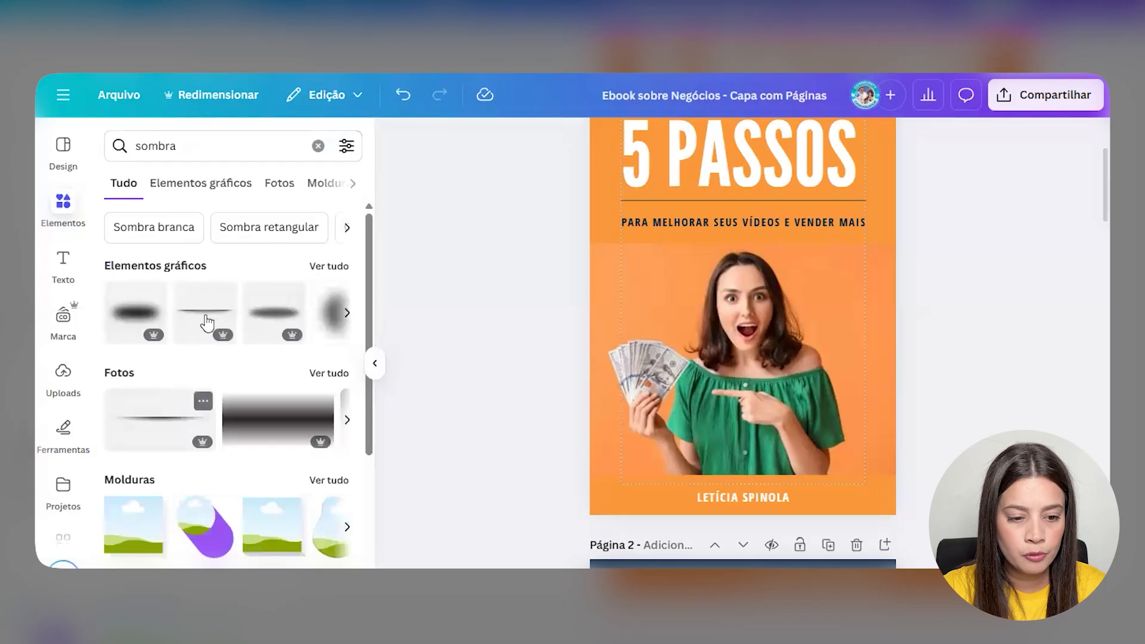
left_click_drag(752, 325, 701, 530)
left_click_drag(815, 498, 925, 504)
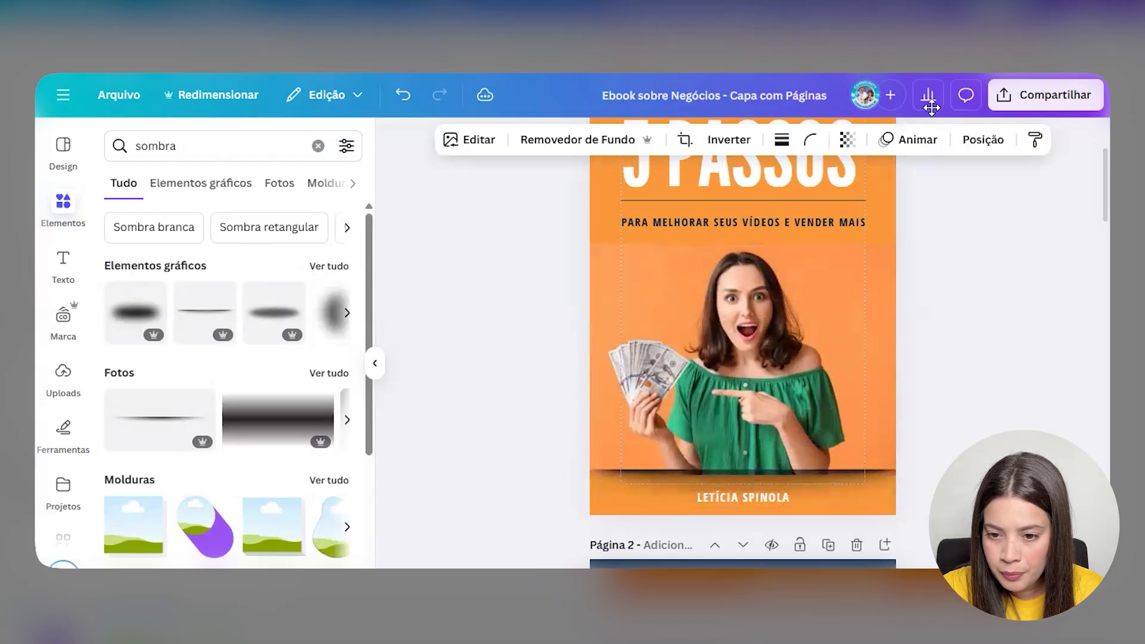
left_click(983, 139)
left_click(333, 257)
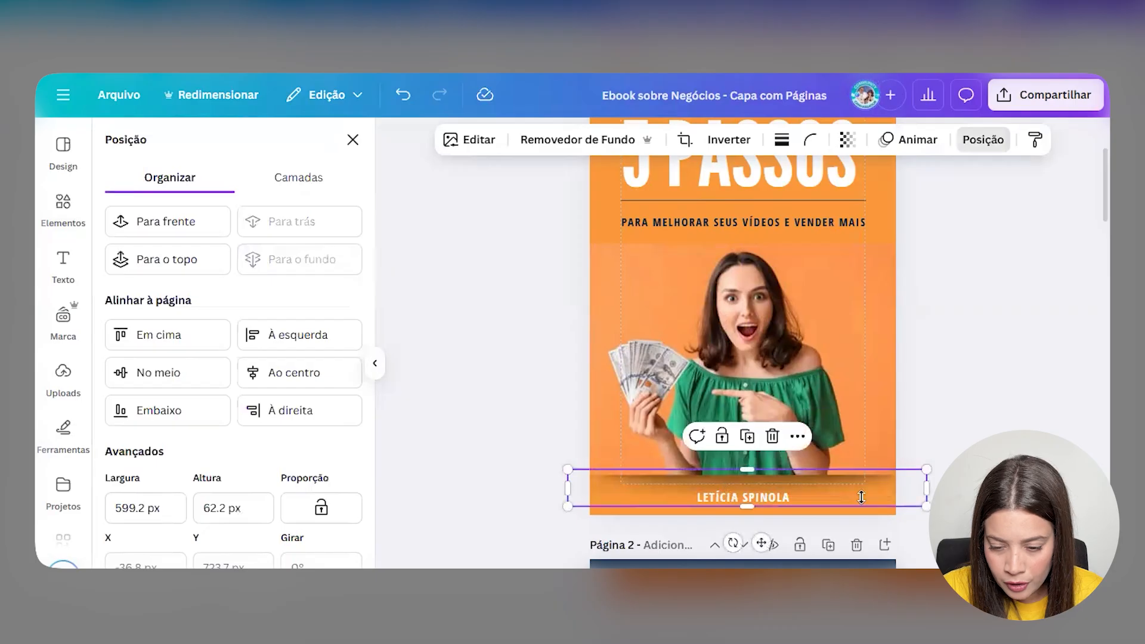
left_click_drag(882, 499, 876, 487)
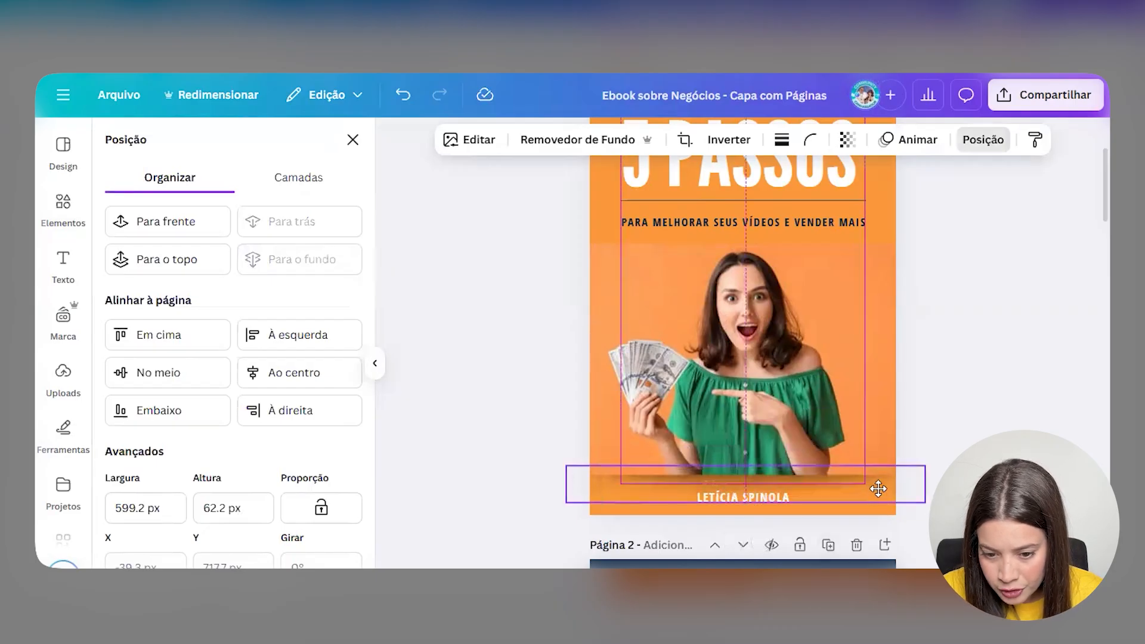
left_click_drag(879, 488, 878, 488)
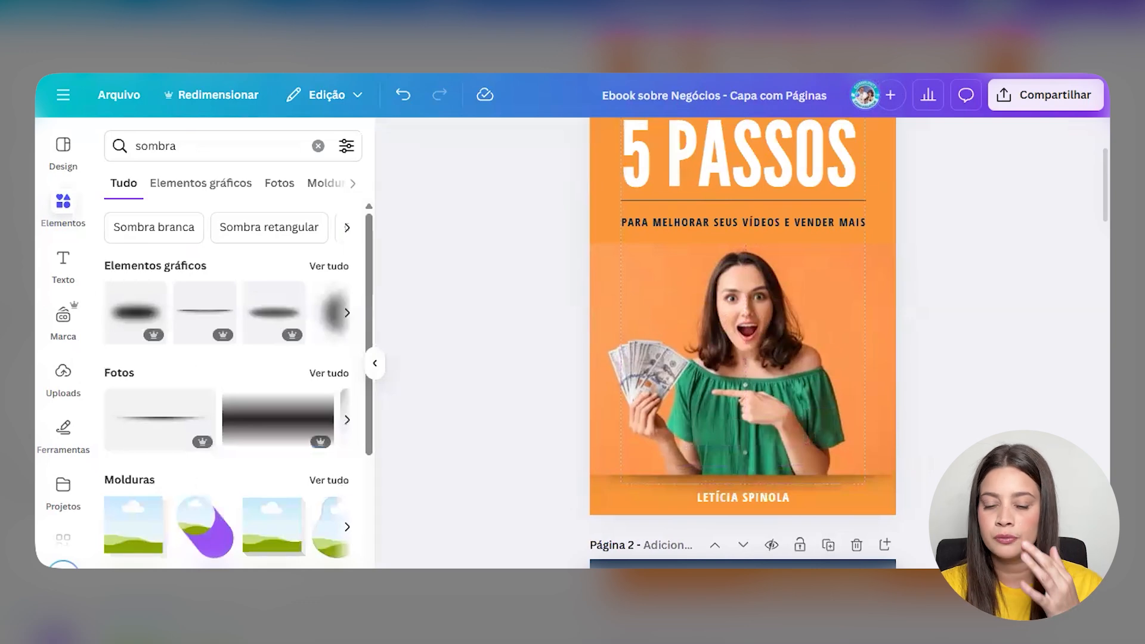
- On page 3, set the PASSO 1 and PASSO 2 headings to Branco and delete the building image
left_click(376, 365)
scroll(495, 272, "down", 5)
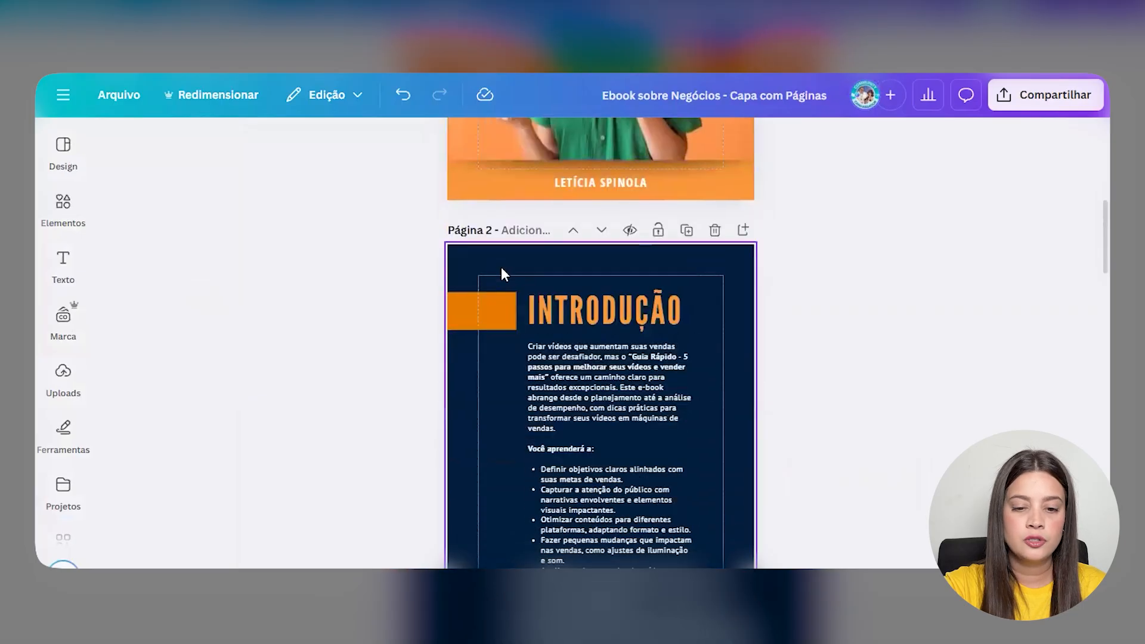
scroll(498, 277, "down", 9)
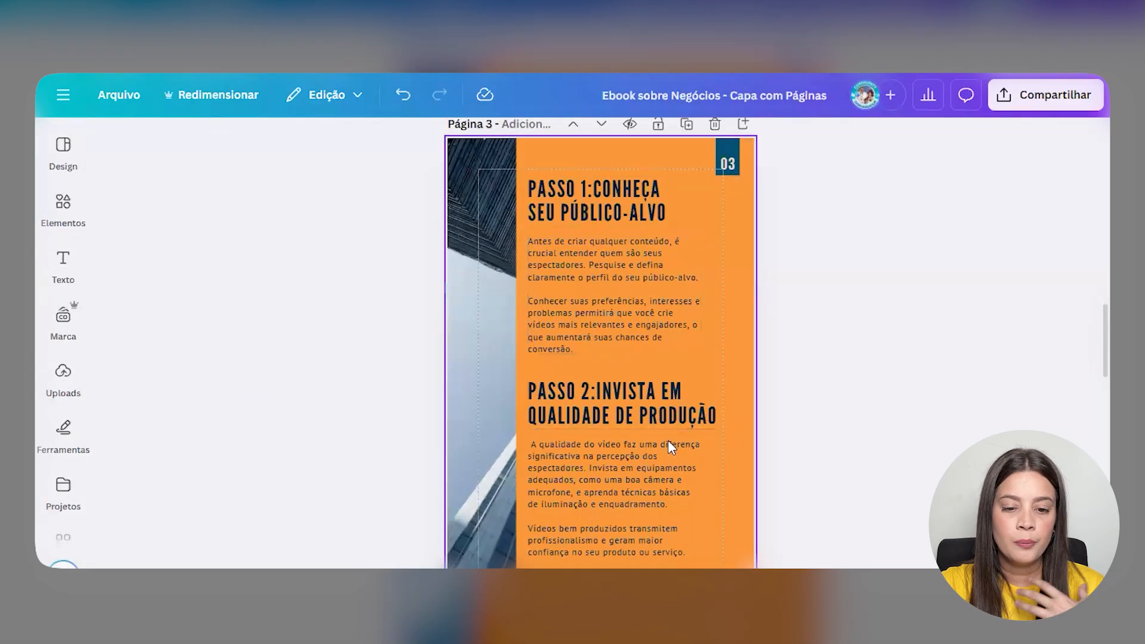
left_click(609, 199)
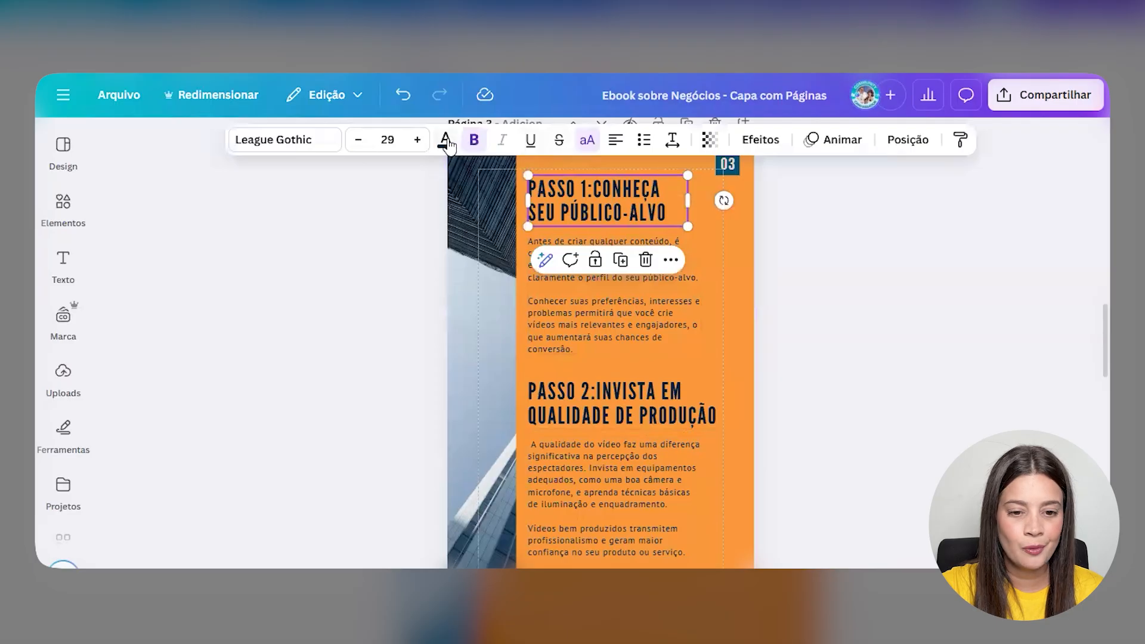
left_click(119, 336)
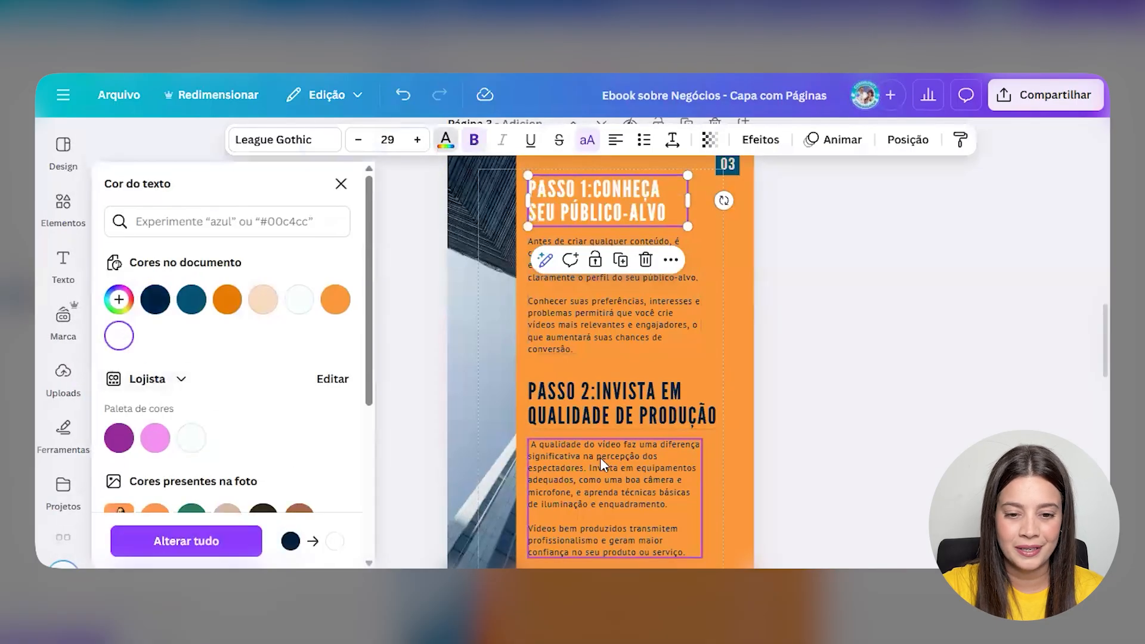
left_click(620, 403)
left_click(117, 336)
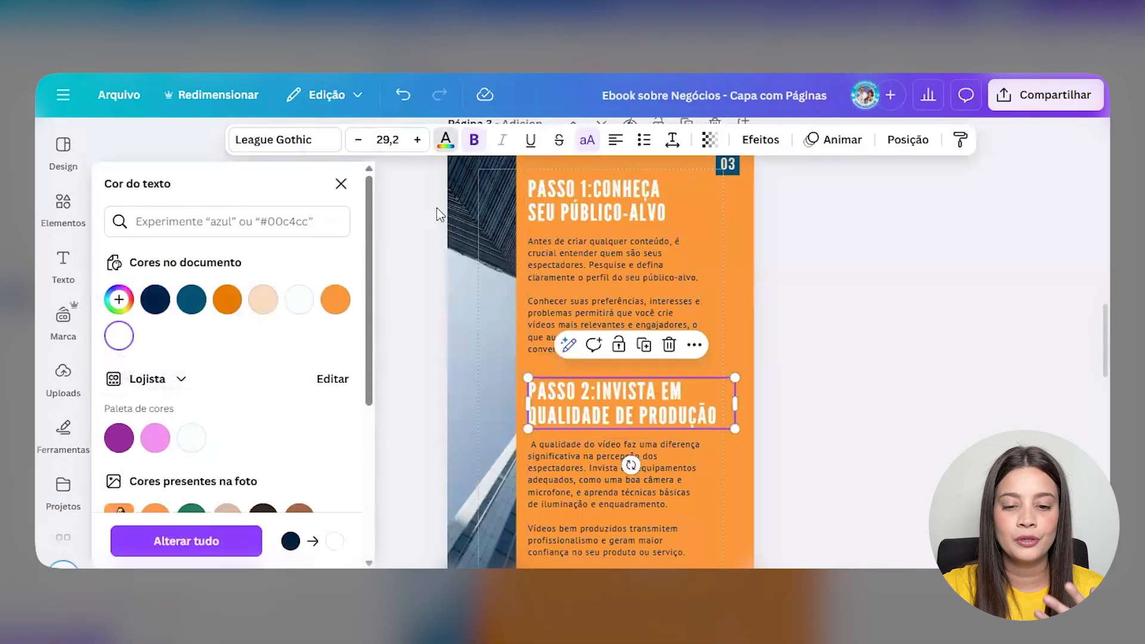
left_click(463, 262)
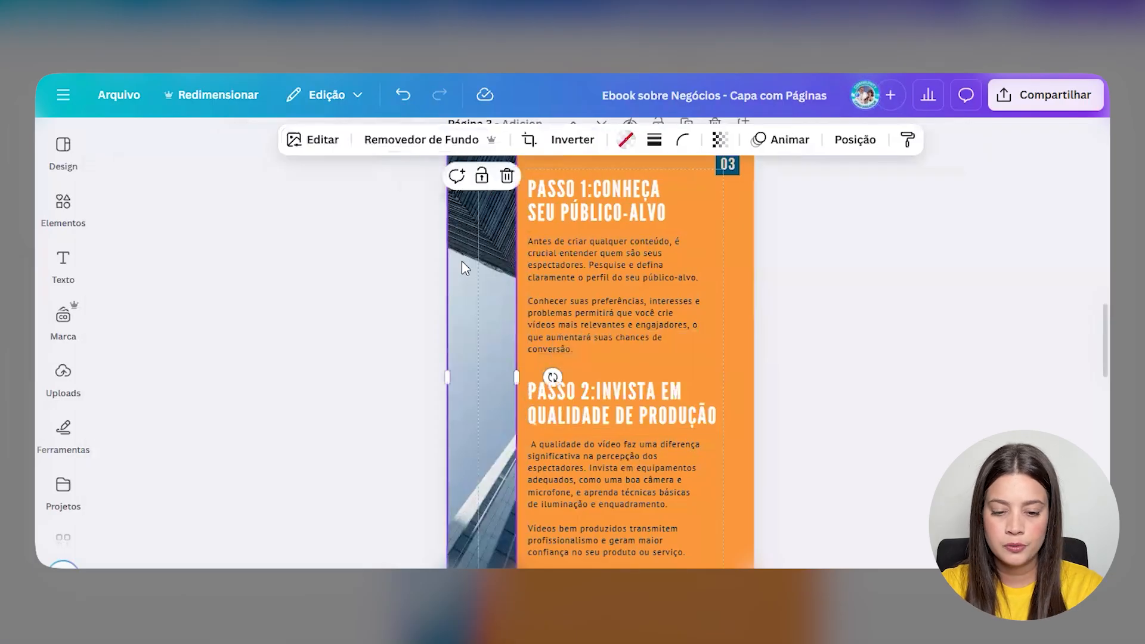
key("Delete")
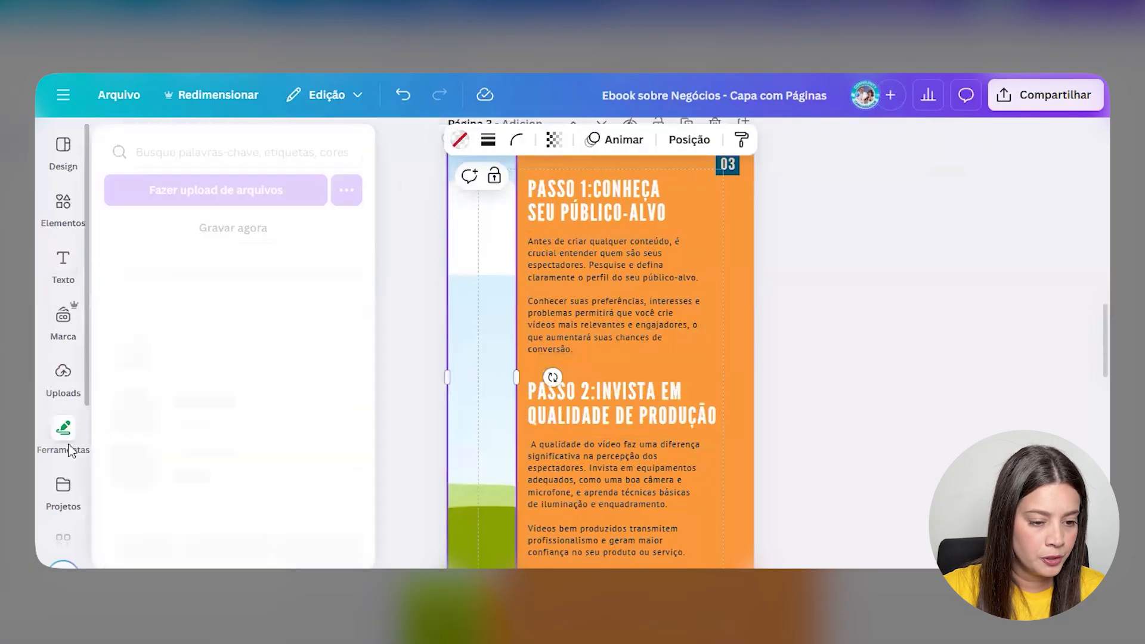
- Search photos for 'publico alvo' and place the dart-and-target photo into page 3's left strip
scroll(69, 451, "down", 3)
left_click(63, 500)
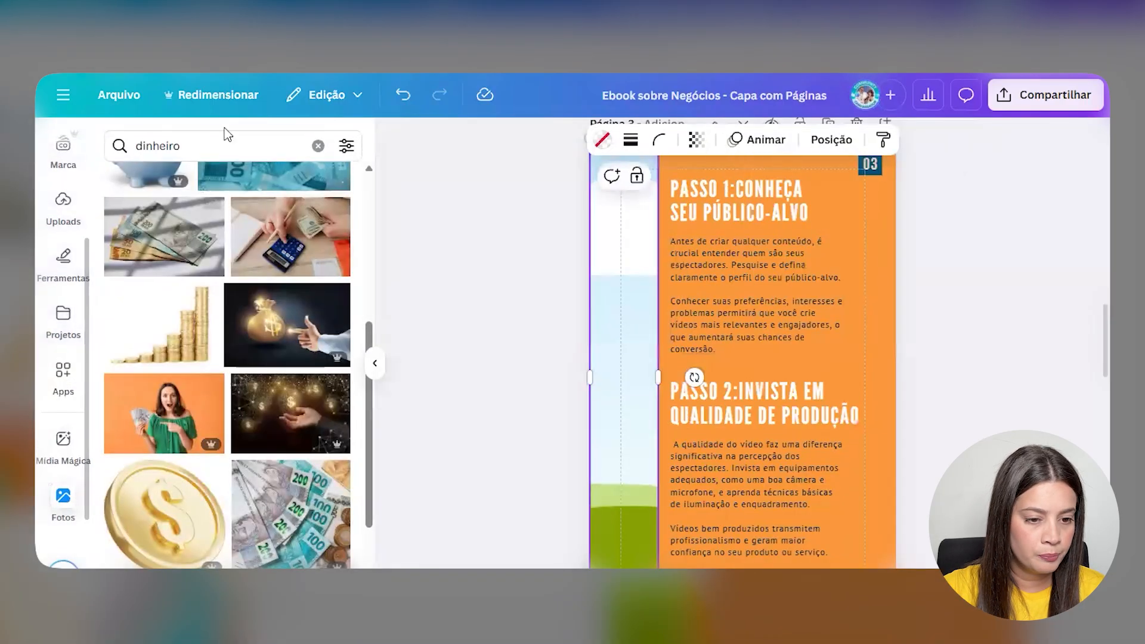
left_click(225, 145)
double_click(226, 145)
type("publico alvo")
key("Return")
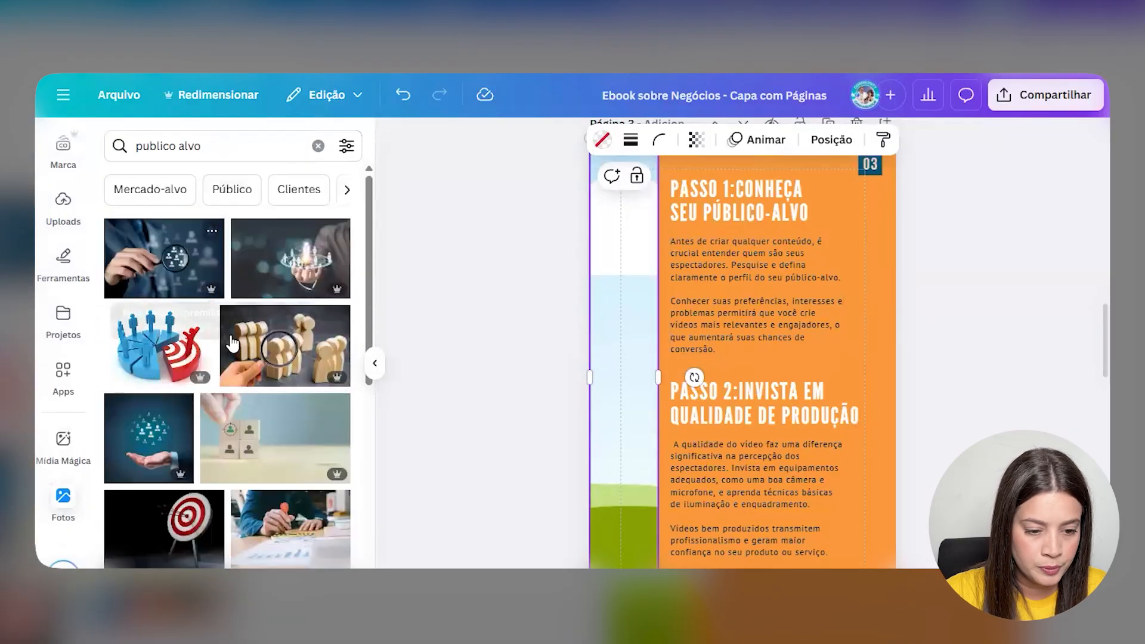
scroll(185, 308, "down", 2)
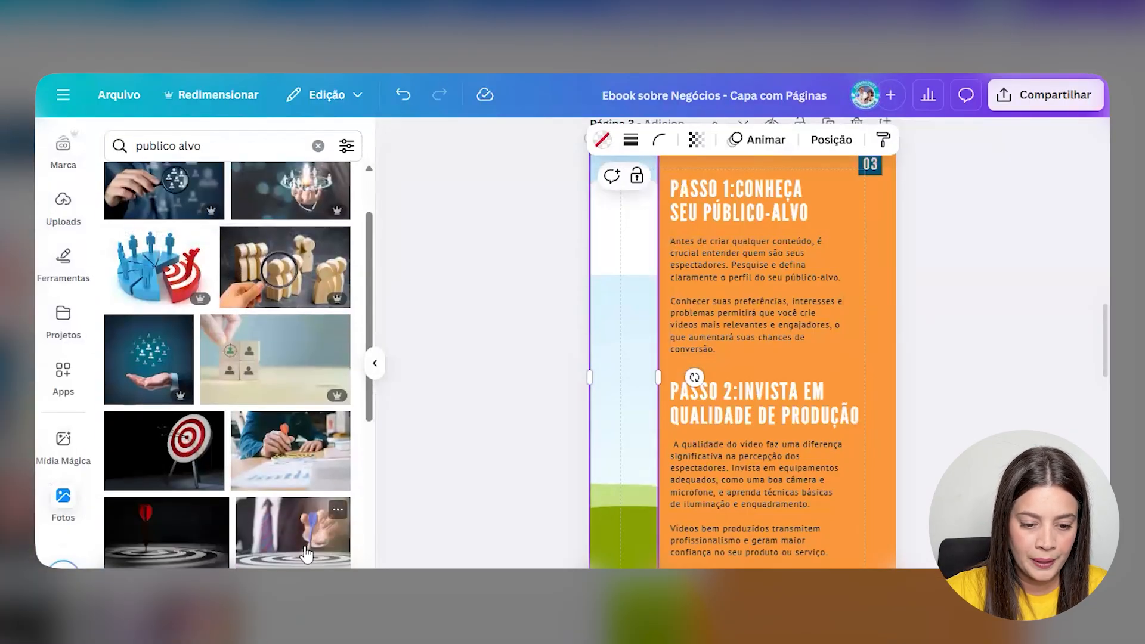
left_click(298, 530)
left_click_drag(786, 363, 572, 337)
- Crop the dart photo, shifting it left within the narrow strip frame
double_click(634, 350)
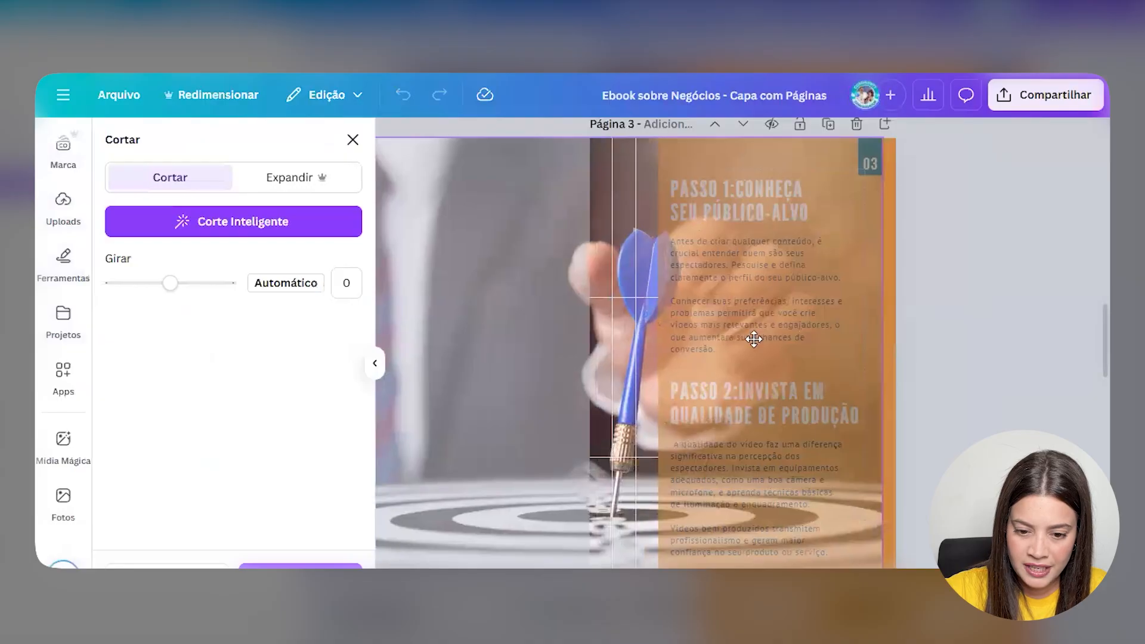
left_click(987, 363)
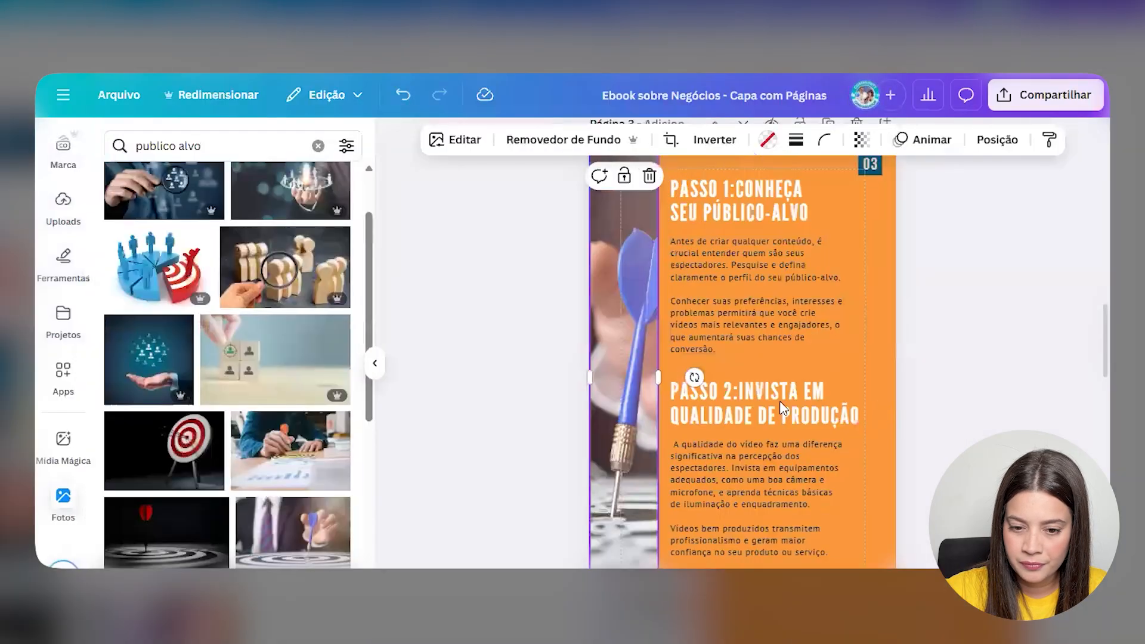
double_click(606, 384)
left_click_drag(606, 383, 577, 381)
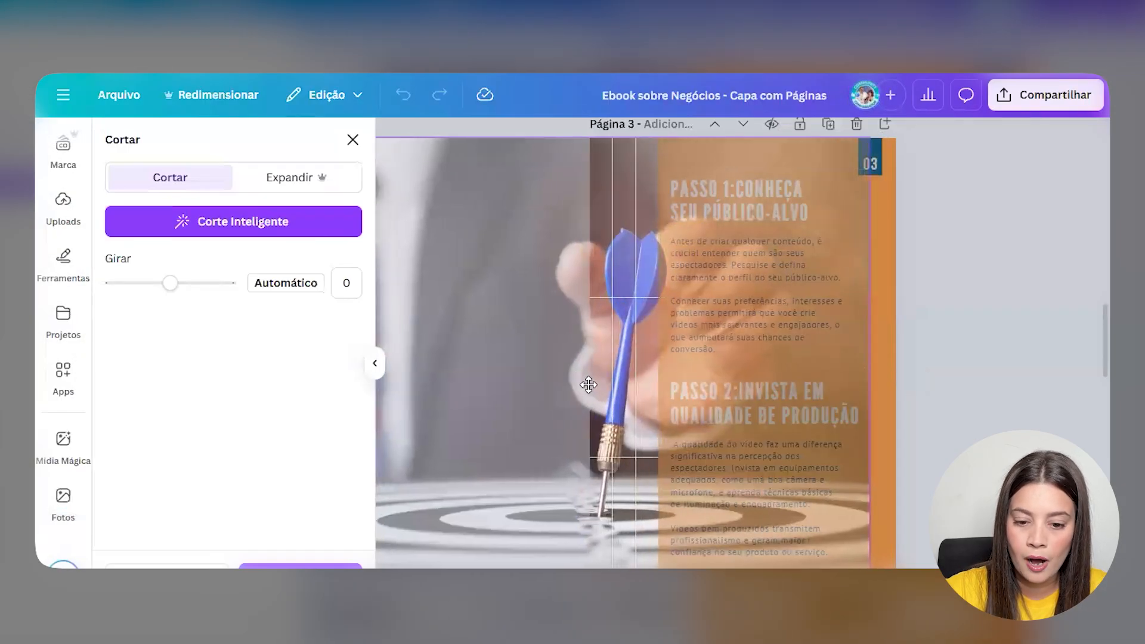
left_click(957, 392)
left_click(1016, 421)
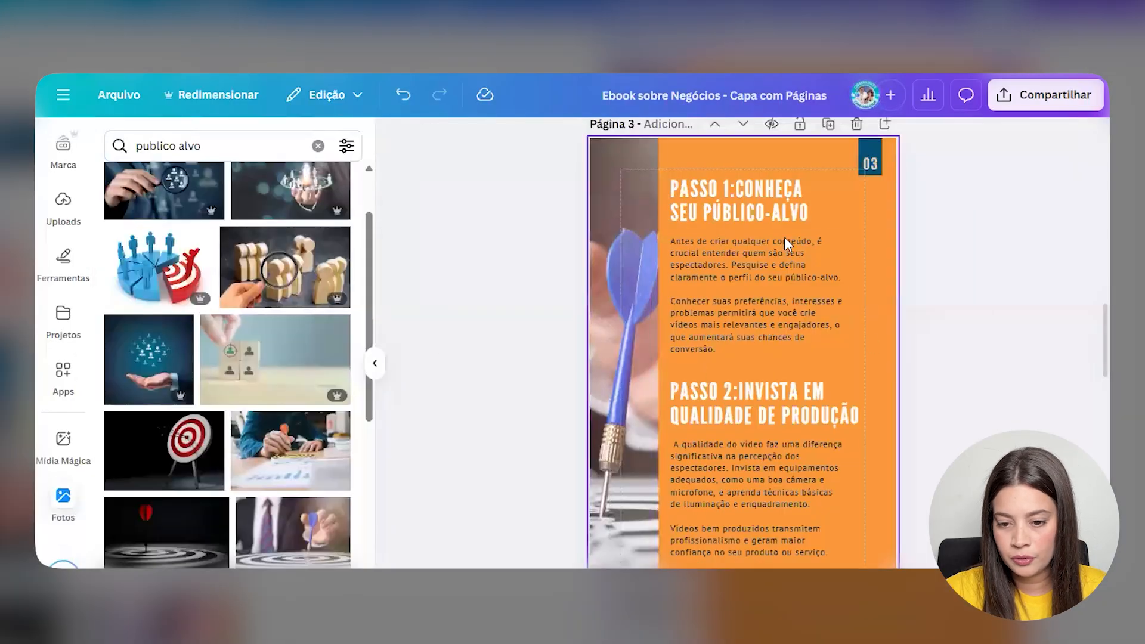
scroll(774, 403, "down", 5)
scroll(775, 398, "down", 3)
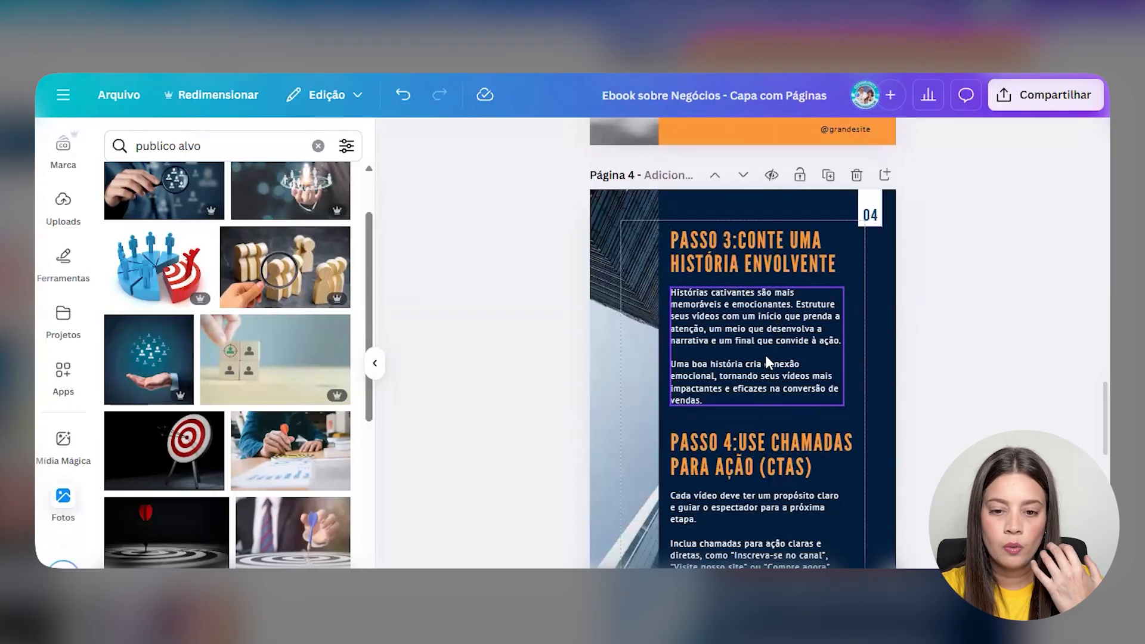
- Delete the building photo on page 4 and search stock photos for 'história'
scroll(762, 363, "down", 2)
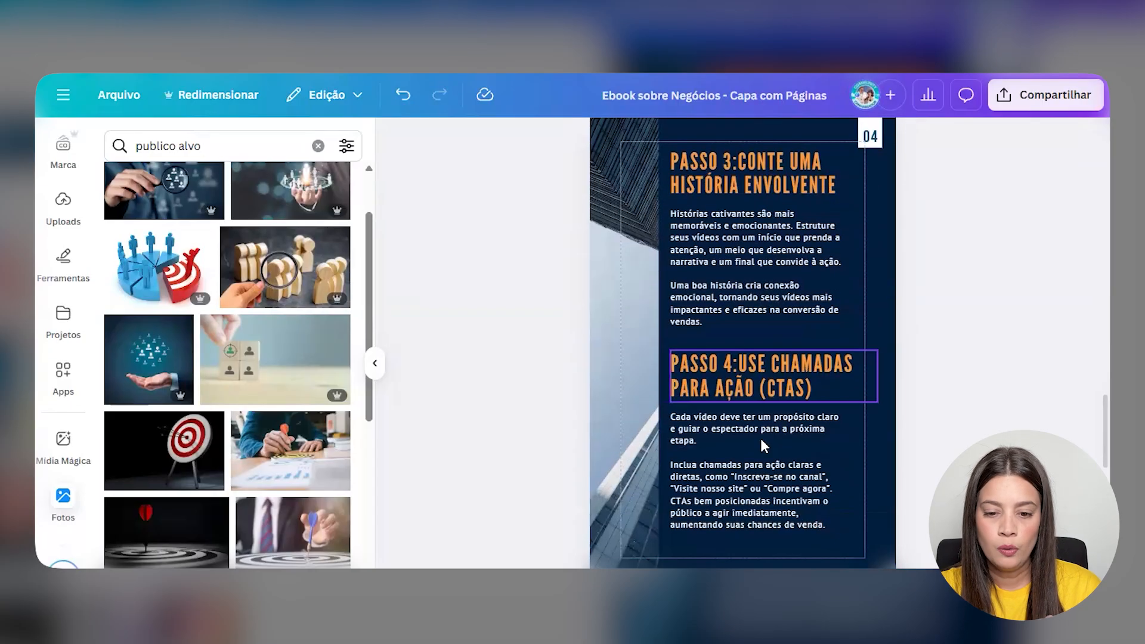
left_click(601, 412)
key("Delete")
left_click(263, 138)
double_click(263, 137)
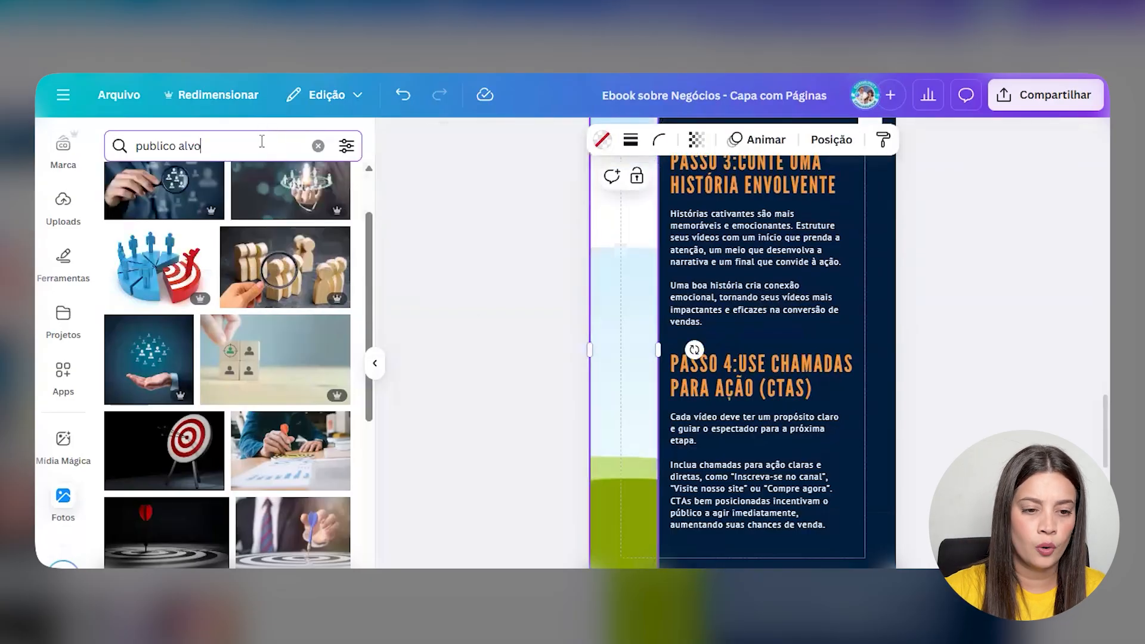
triple_click(262, 137)
type("história")
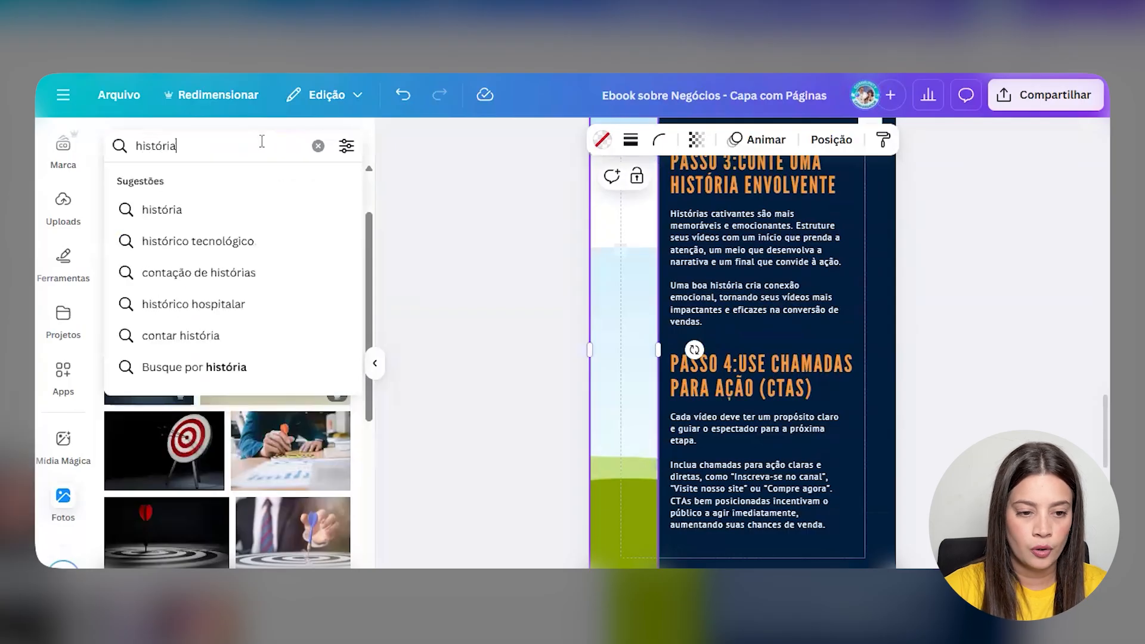
key("Return")
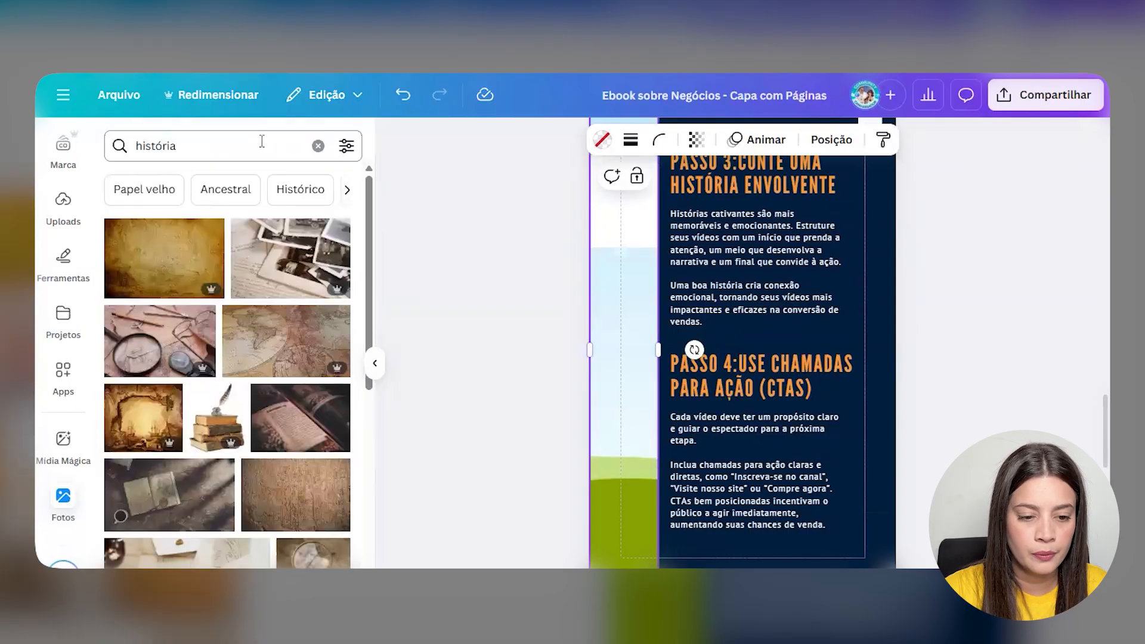
- Search for 'livro' instead and drop the lamp-and-books photo into page 4's left strip
scroll(292, 361, "down", 3)
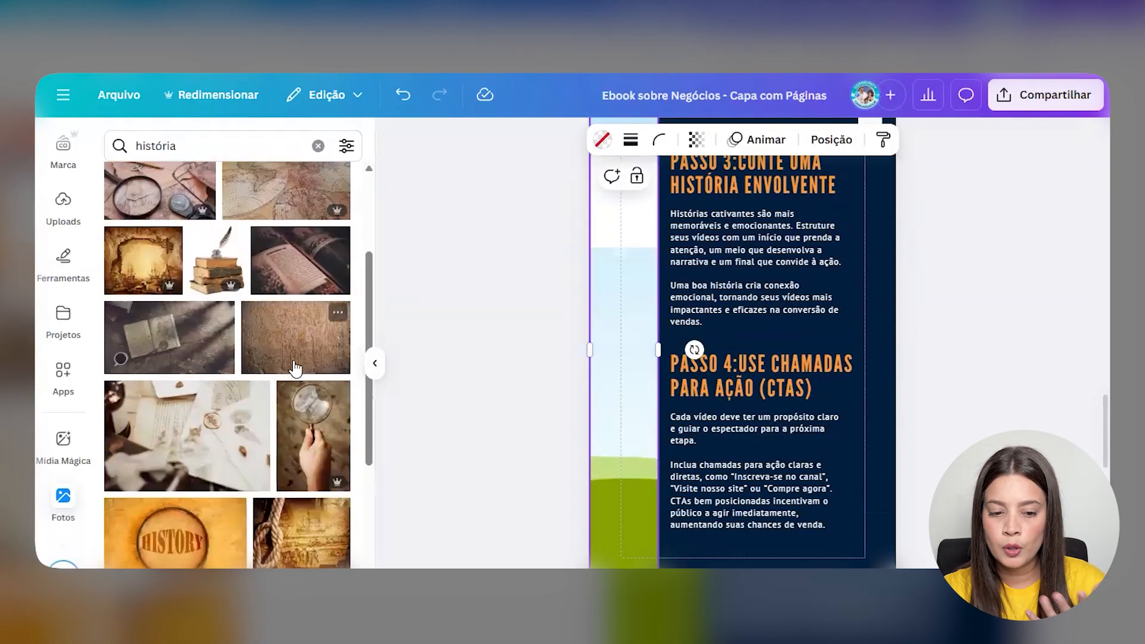
left_click(230, 150)
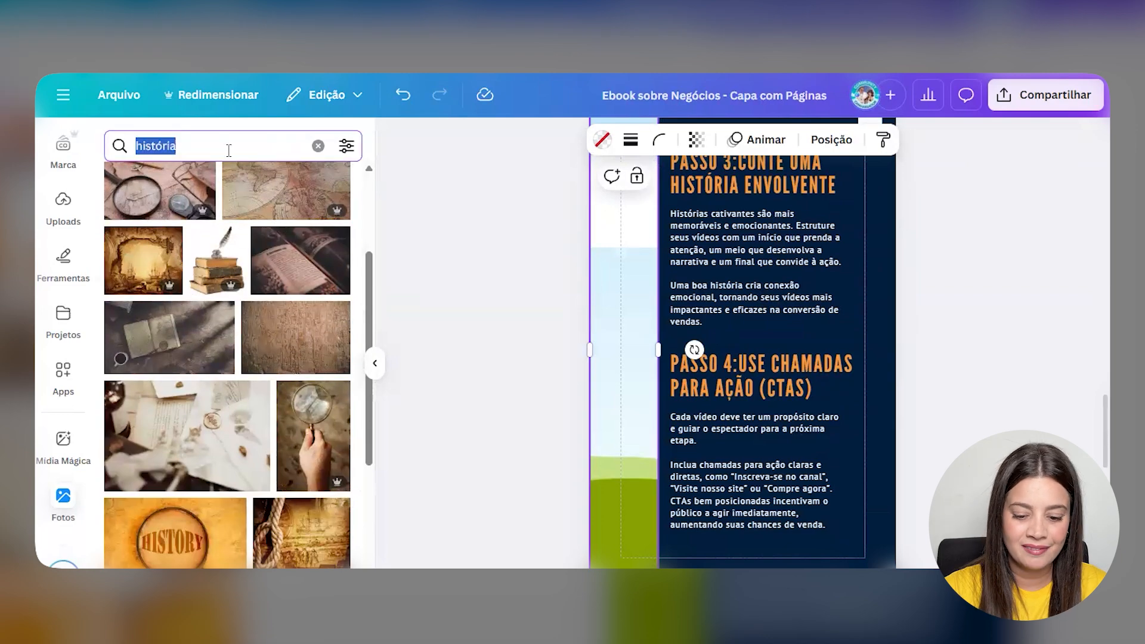
type("livro")
key("Return")
scroll(177, 292, "down", 3)
scroll(177, 292, "down", 6)
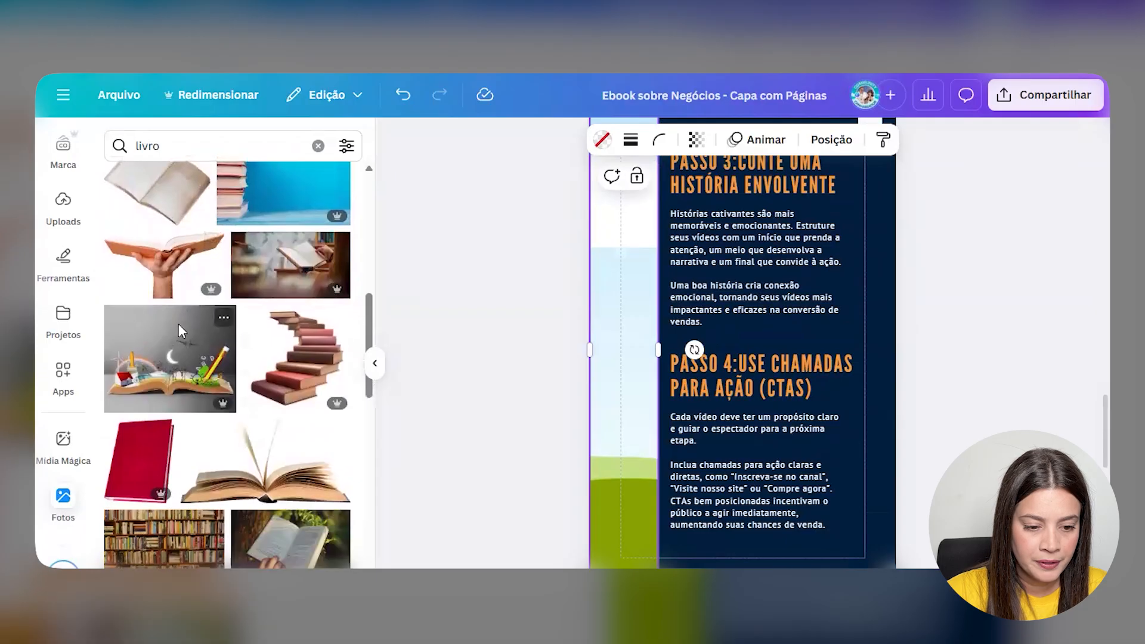
scroll(181, 331, "down", 7)
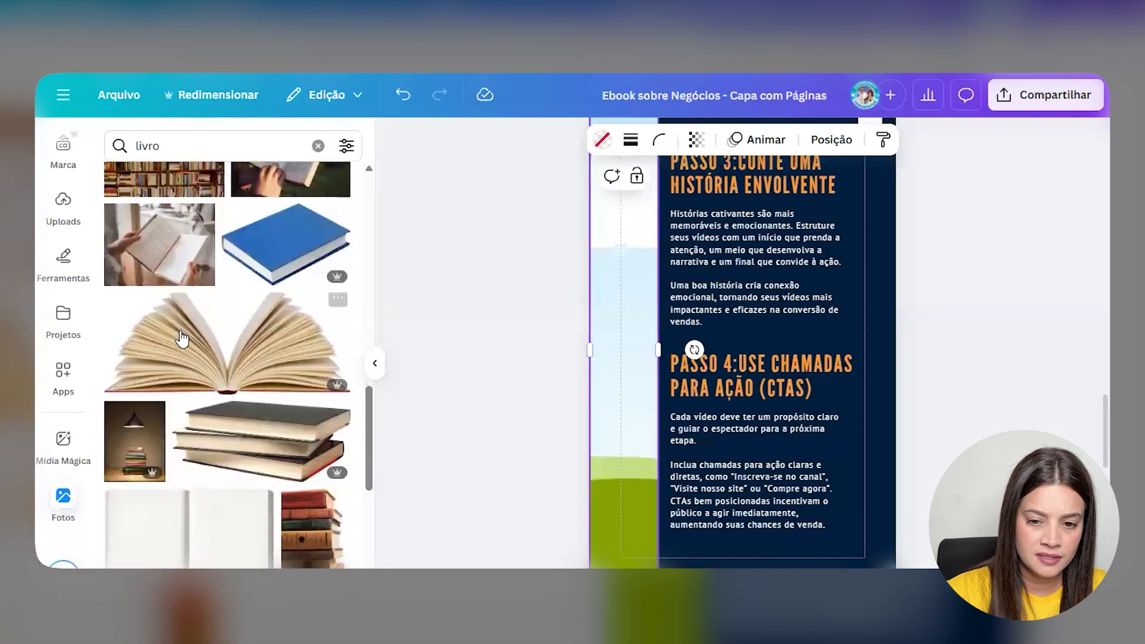
scroll(184, 339, "down", 5)
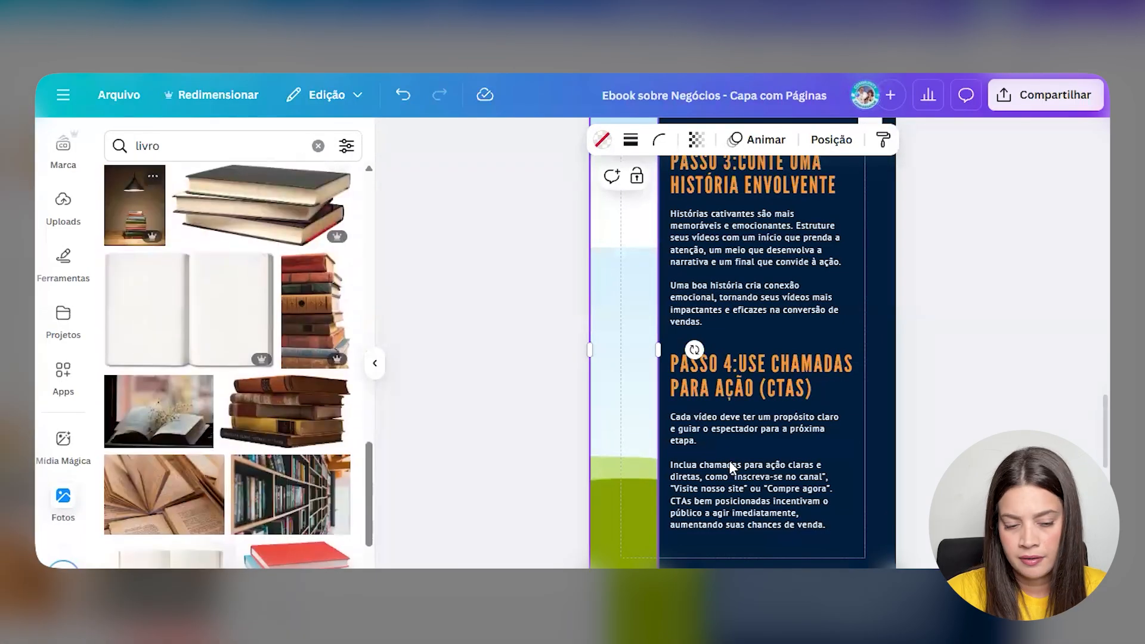
left_click(175, 234)
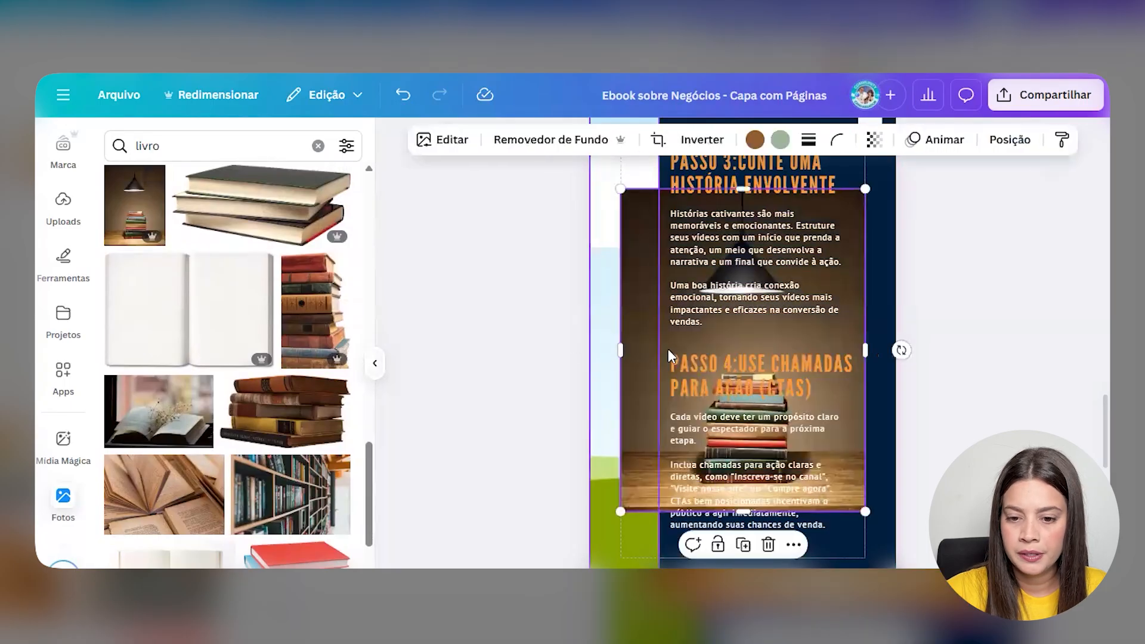
left_click_drag(664, 349, 620, 356)
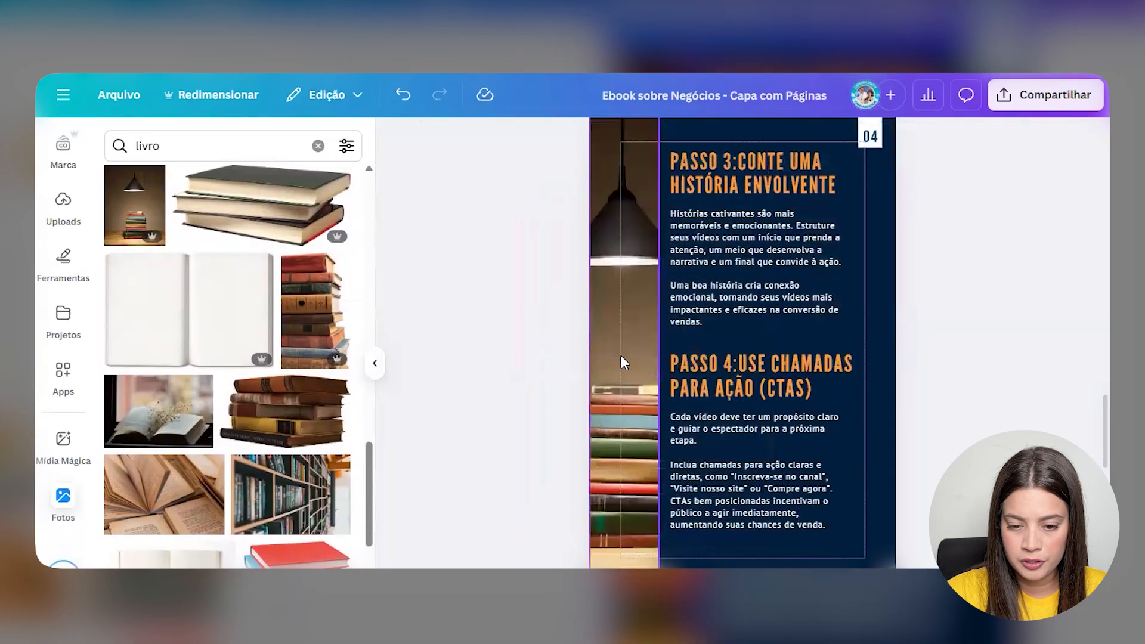
- Delete the building photo from page 5's left strip
left_click(375, 365)
scroll(418, 310, "down", 6)
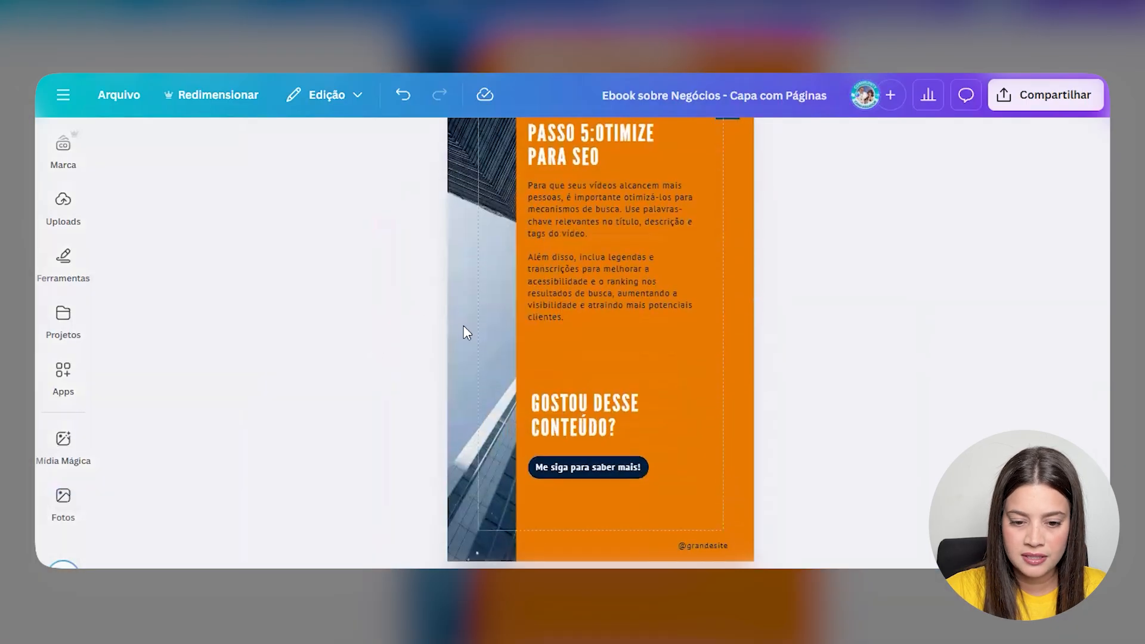
left_click(471, 344)
key("Delete")
scroll(523, 346, "up", 3)
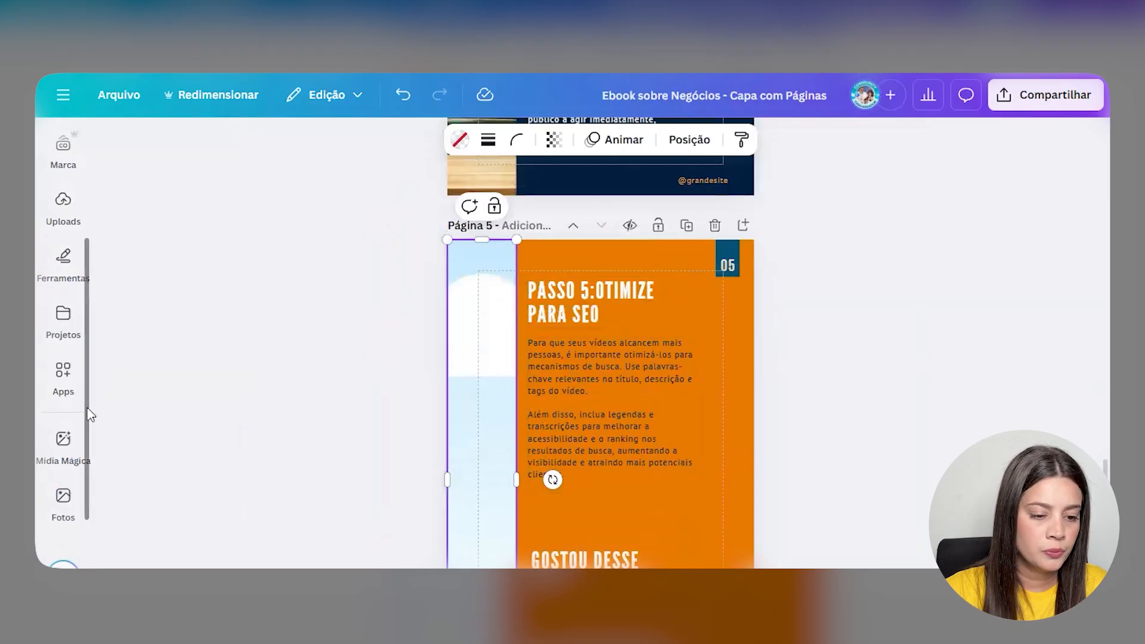
- Search photos for 'pessoa feliz', add the smiling woman photo and shift it right in the frame
left_click(65, 502)
left_click(238, 155)
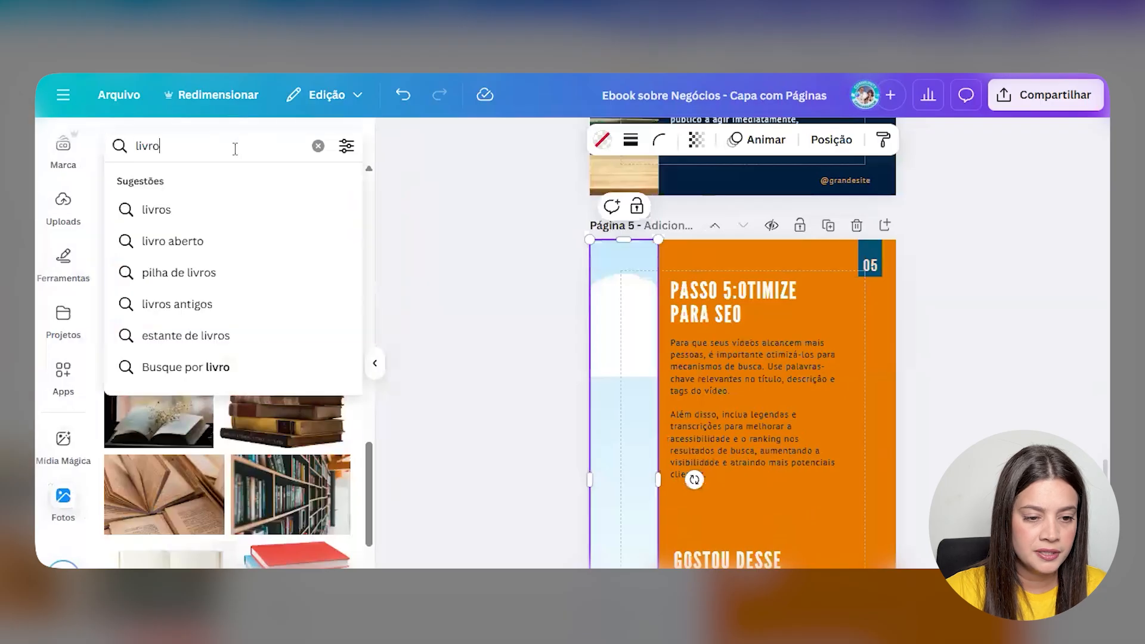
key("ctrl+a")
type("pessoa feliz")
key("Return")
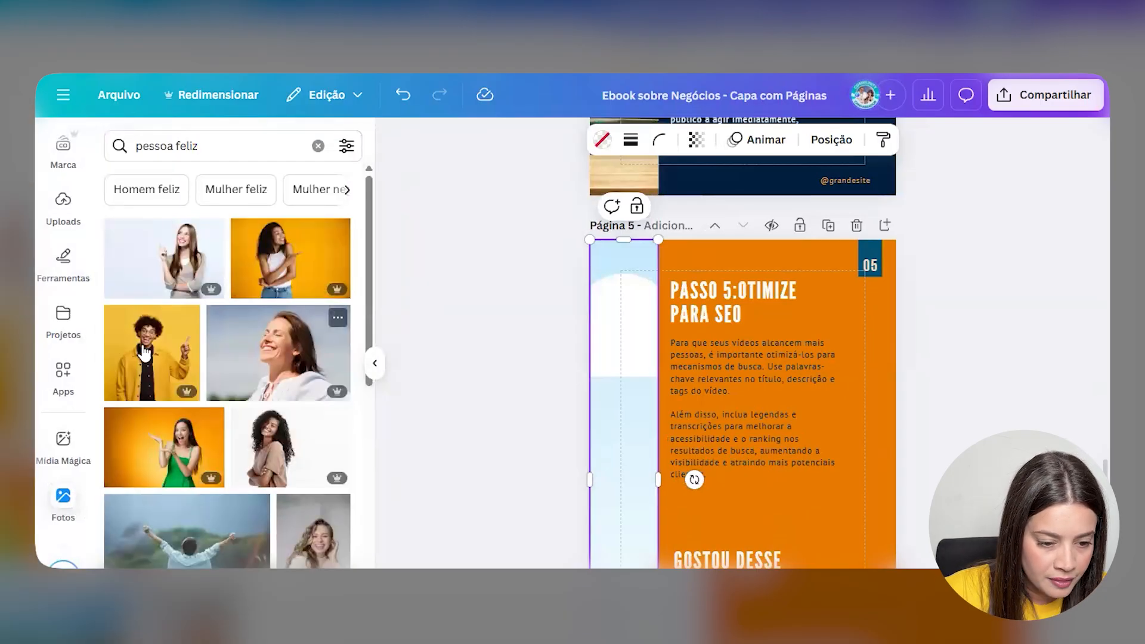
left_click(281, 271)
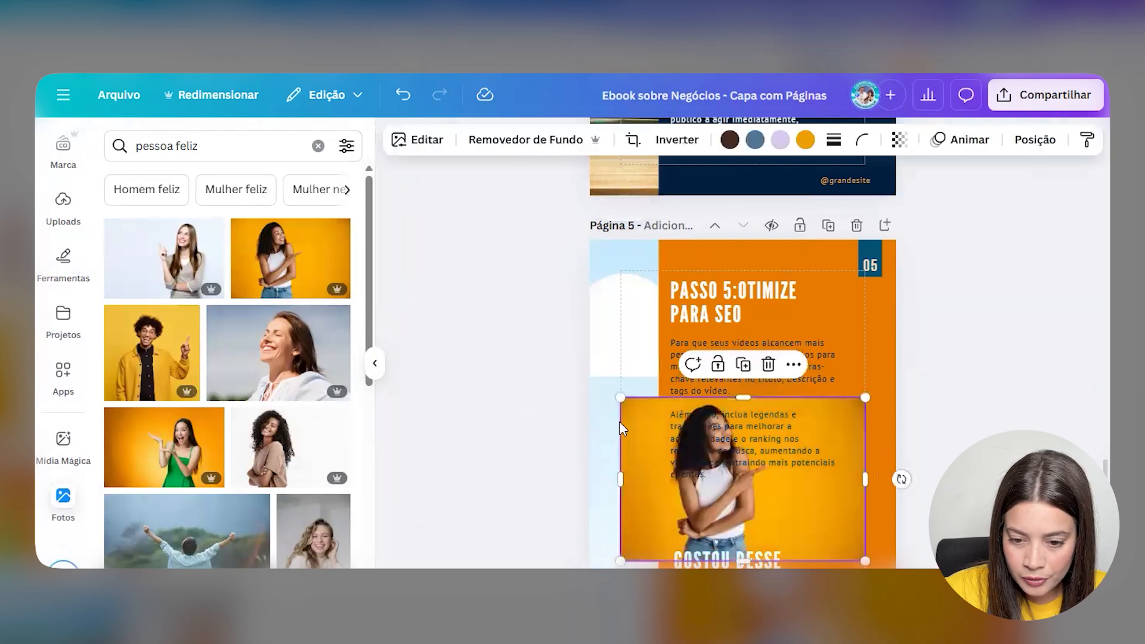
double_click(685, 490)
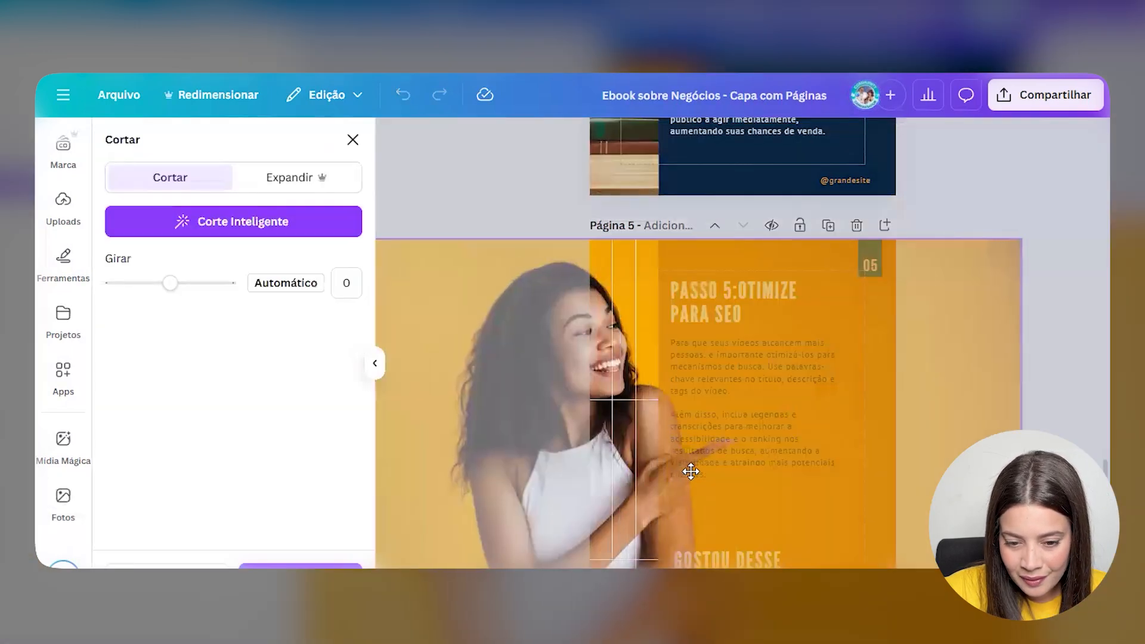
left_click_drag(690, 472, 715, 472)
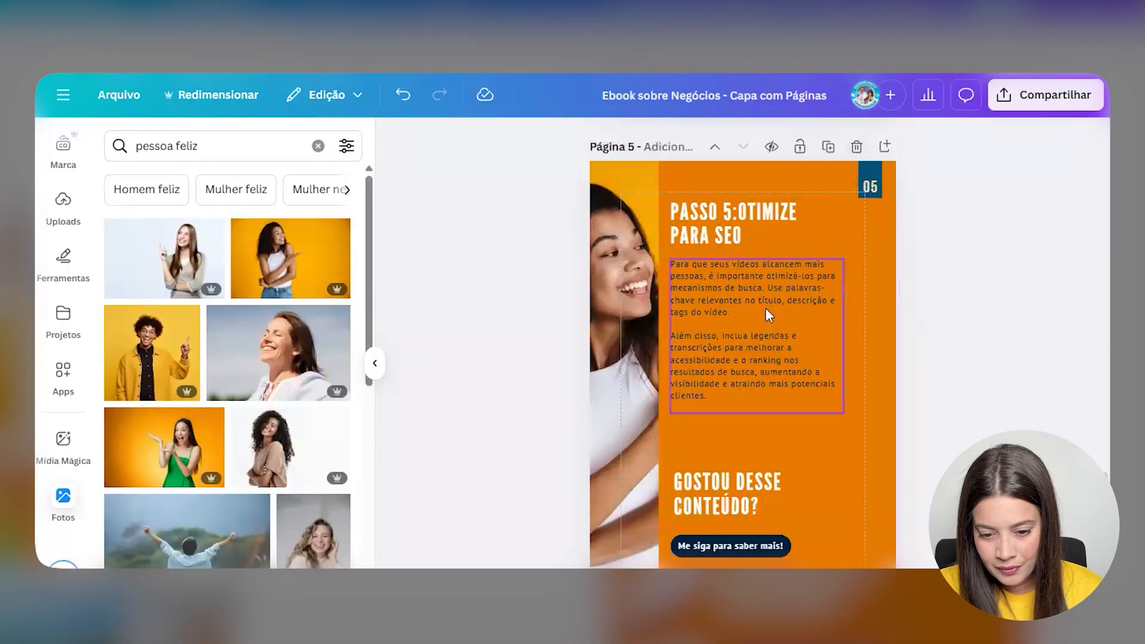
scroll(767, 314, "down", 3)
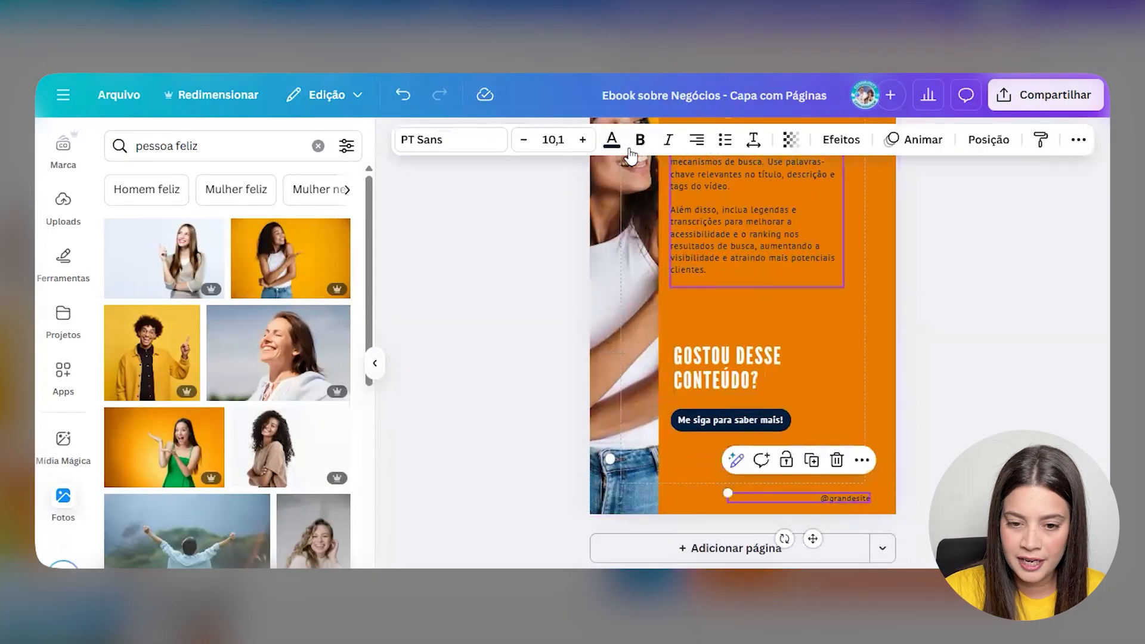
left_click(612, 140)
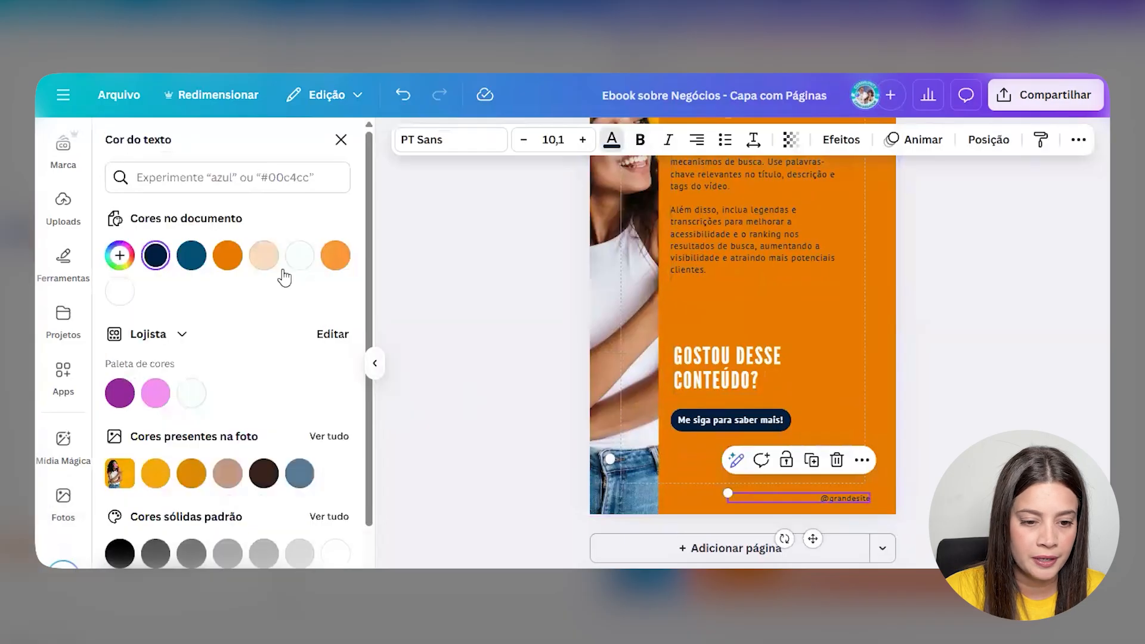
left_click(119, 291)
left_click(374, 363)
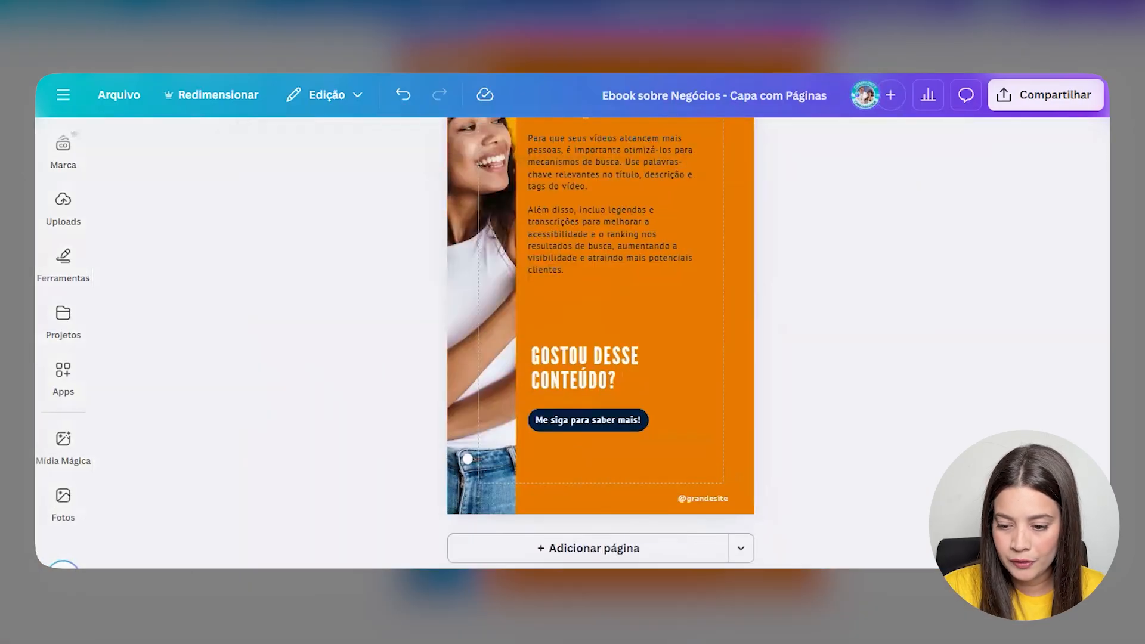
key("ctrl+alt+3")
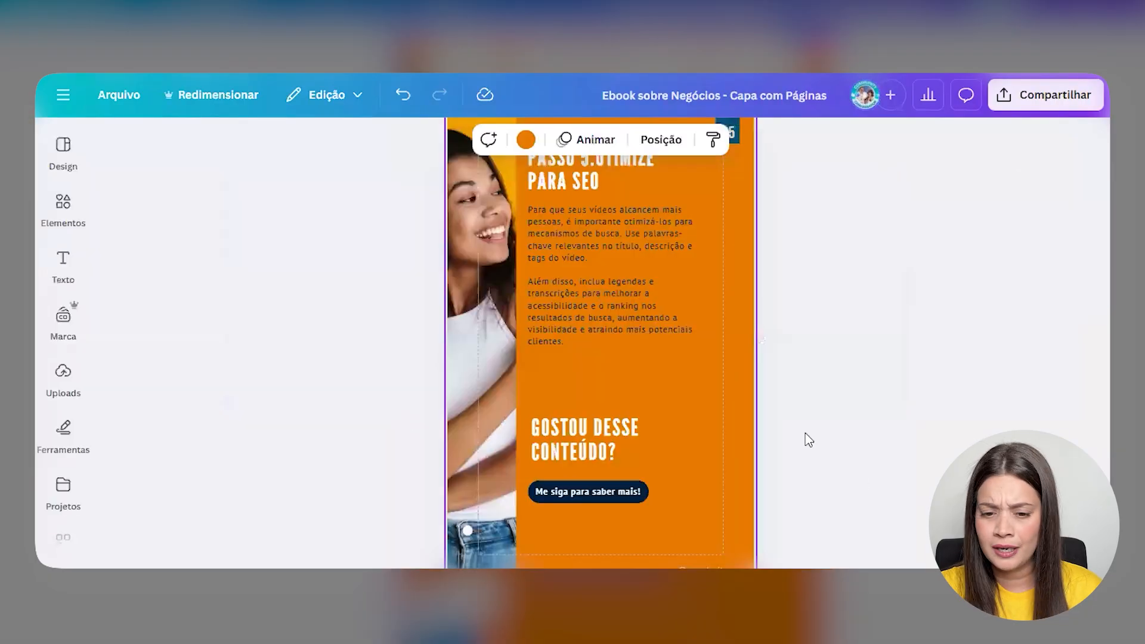
- Set page 5's background to the light orange from the document colours
left_click(524, 141)
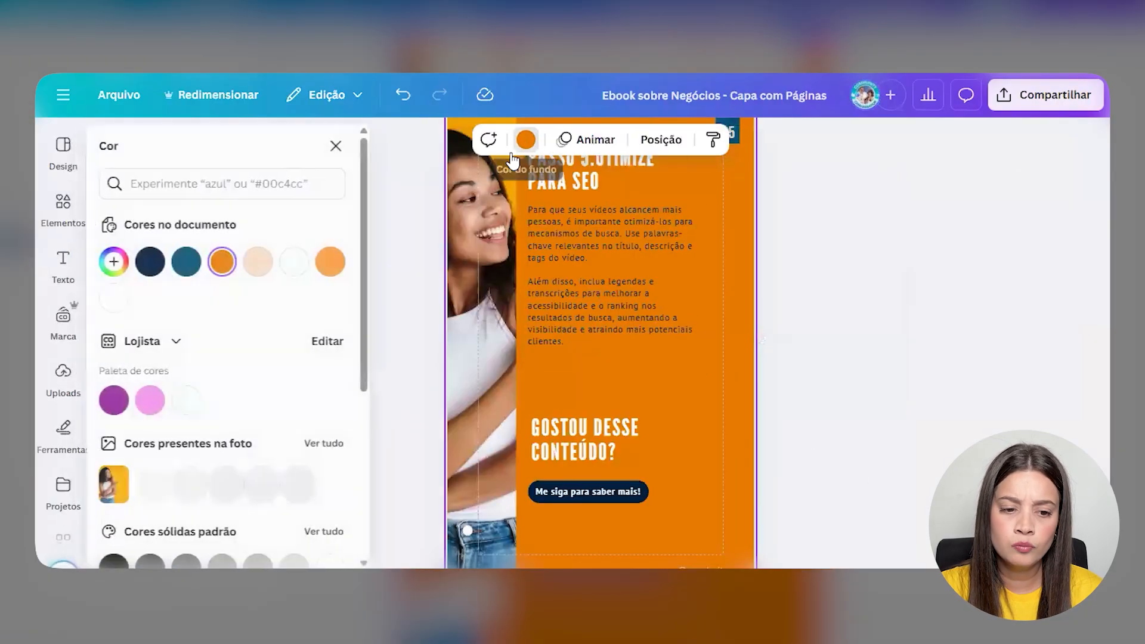
left_click(330, 261)
left_click(336, 145)
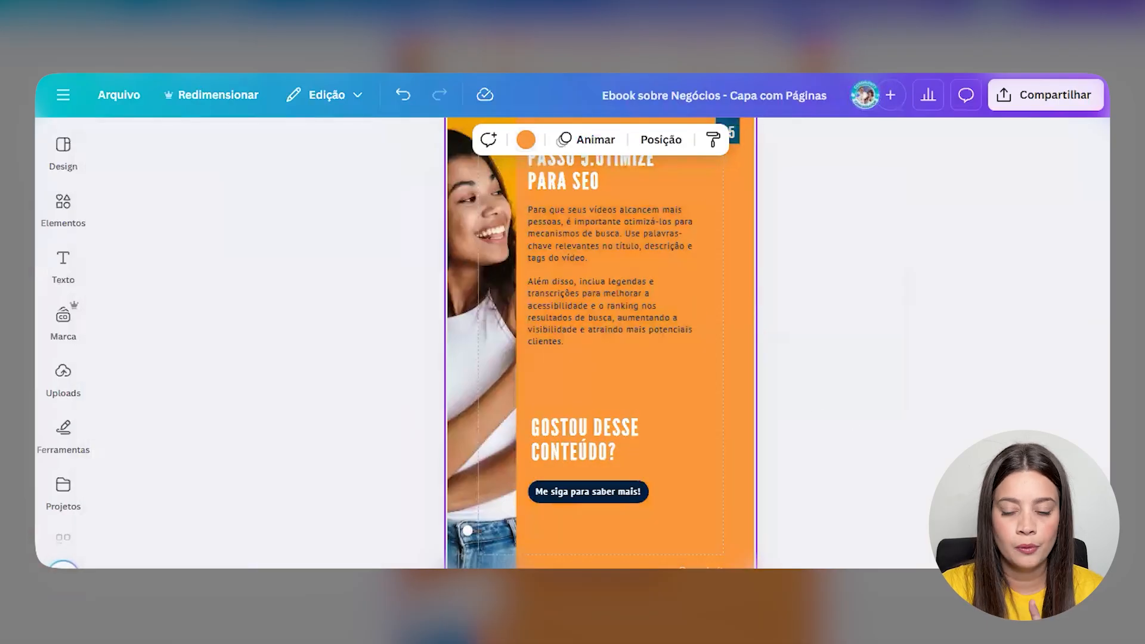
key("ctrl+alt+3")
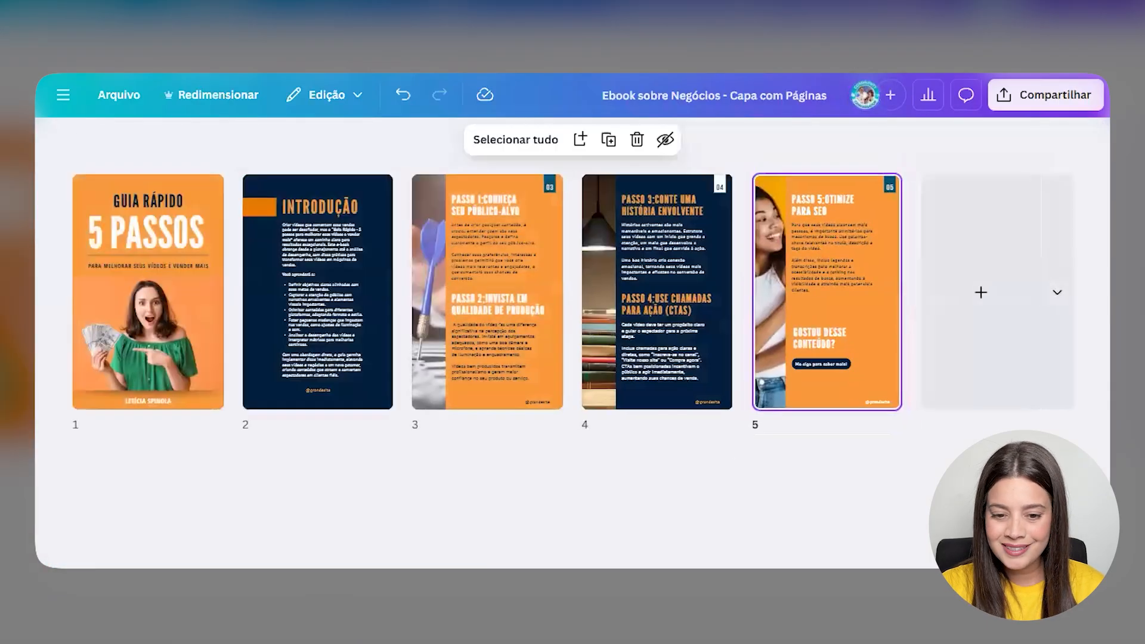
key("ctrl+alt+1")
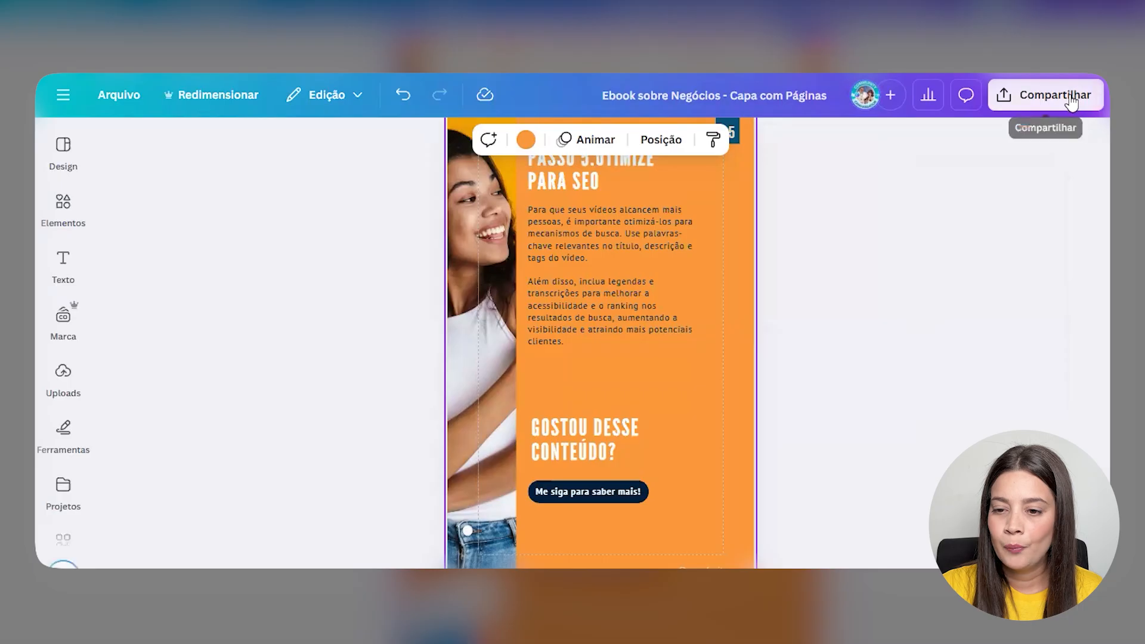
- Choose PDF padrão as the file format in the Share menu's download settings
left_click(1019, 97)
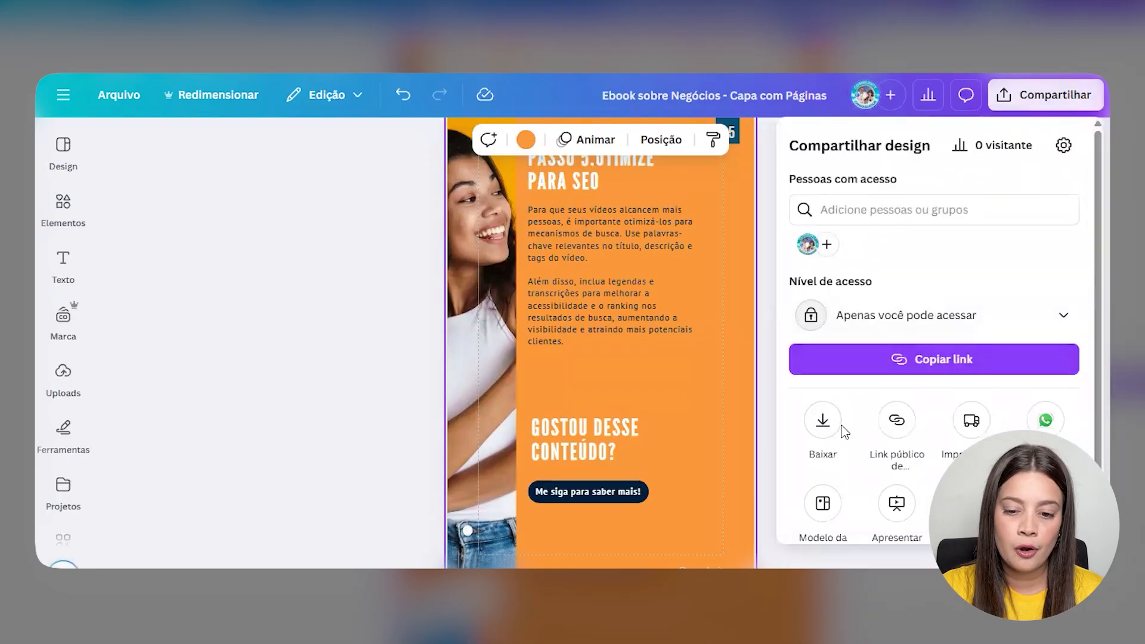
left_click(832, 436)
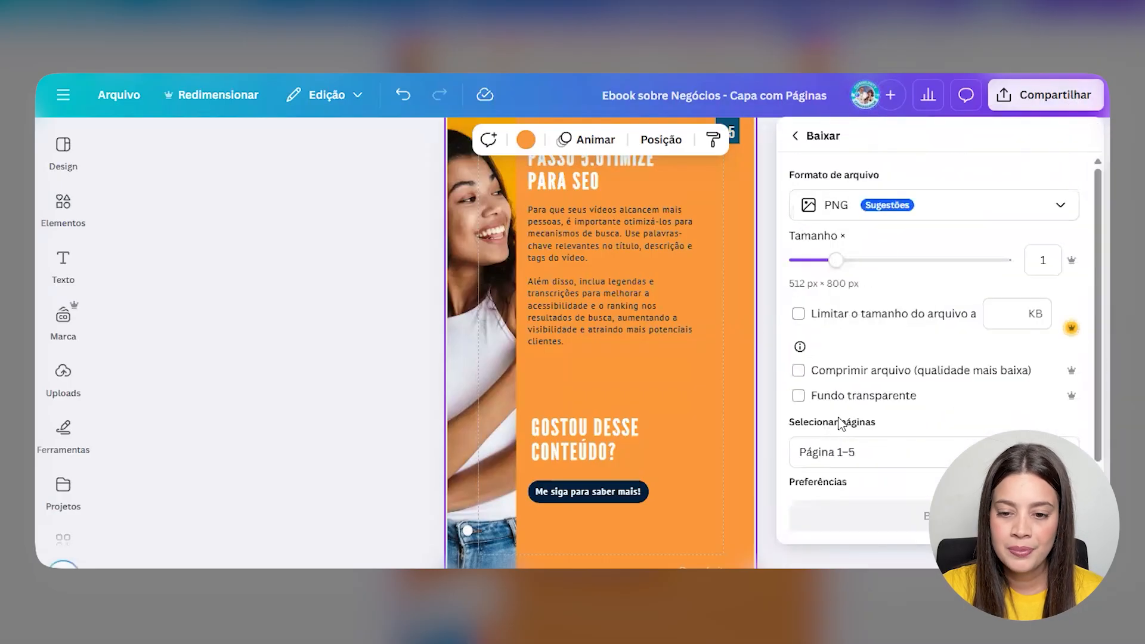
left_click(877, 212)
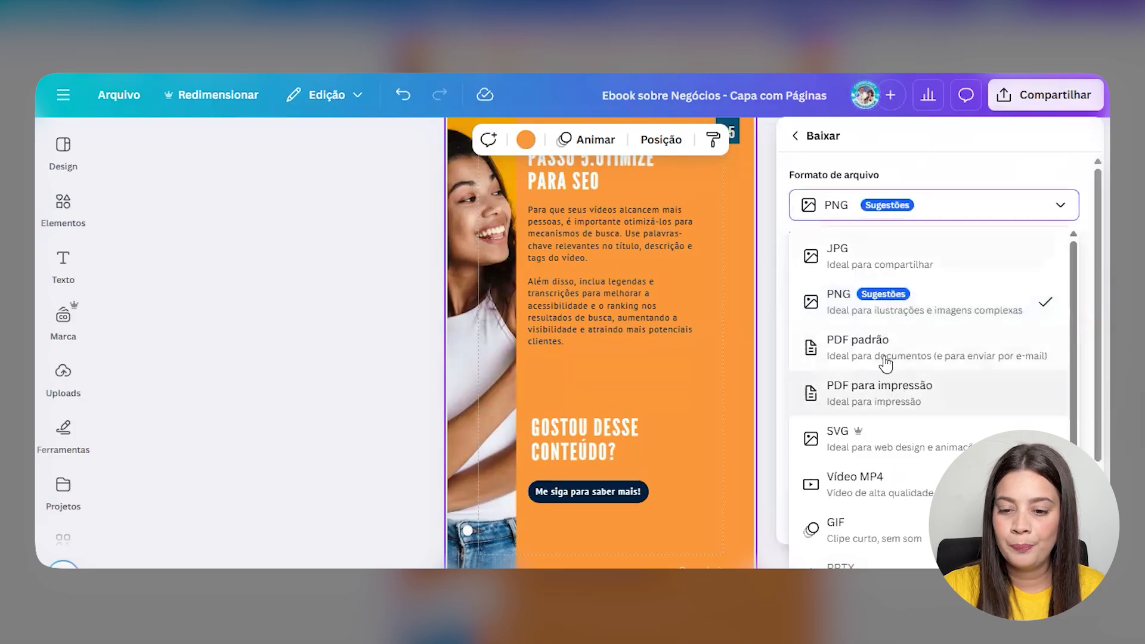
left_click(895, 351)
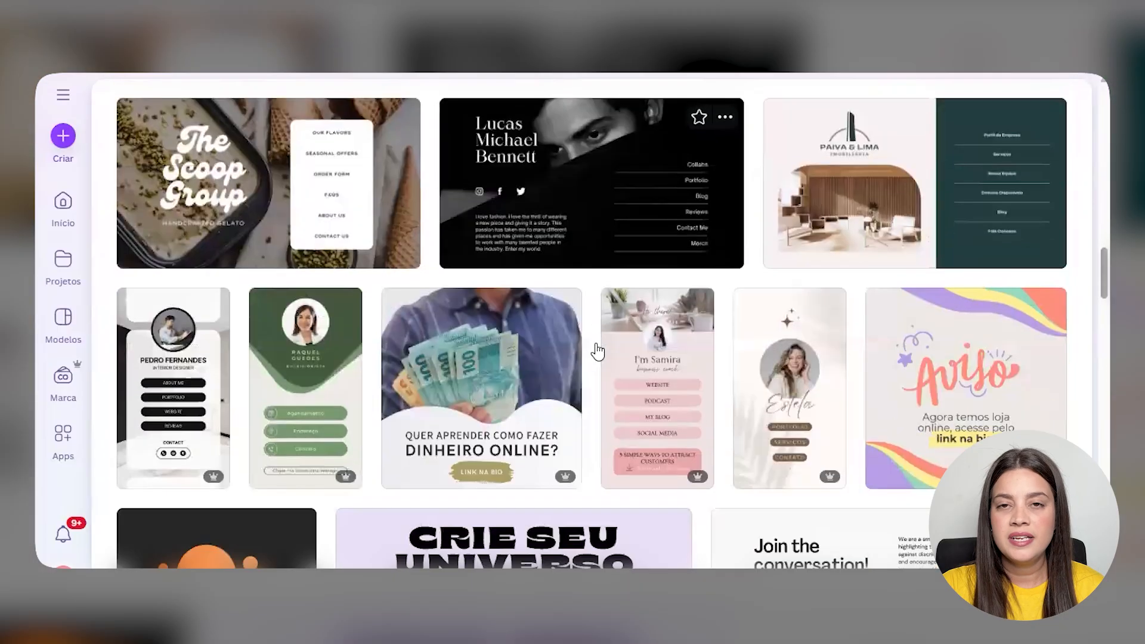
- Scroll through the gallery of link-in-bio website templates
scroll(596, 351, "down", 2)
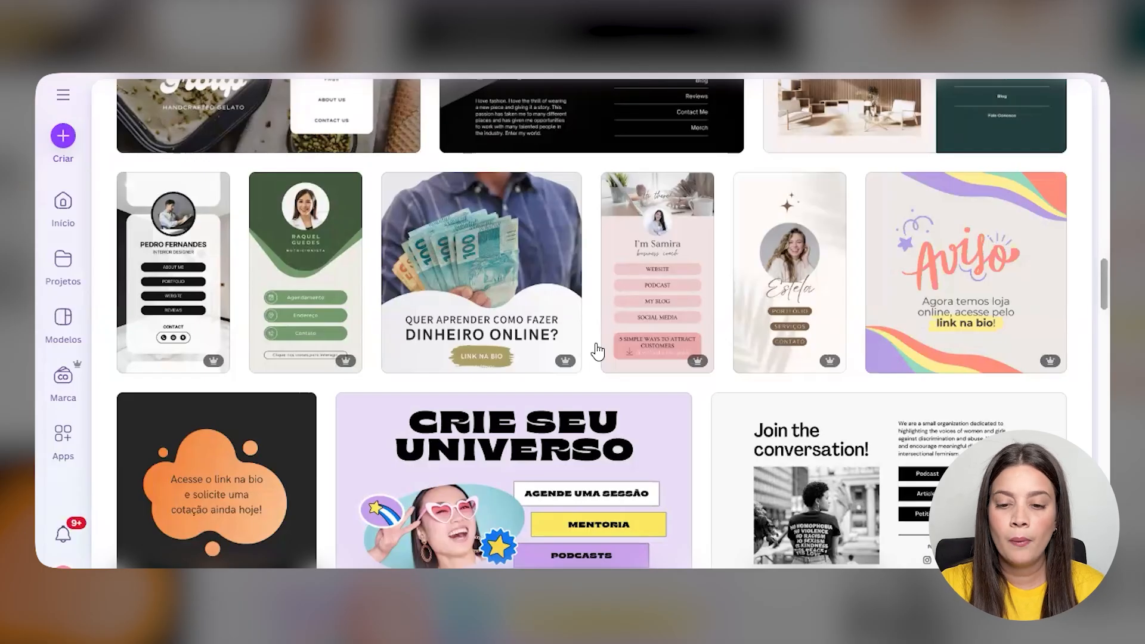
- Pick the purple 'Blocos Coloridos Roxo' link-in-bio template and customise it as a new design
scroll(704, 294, "down", 5)
scroll(692, 305, "down", 12)
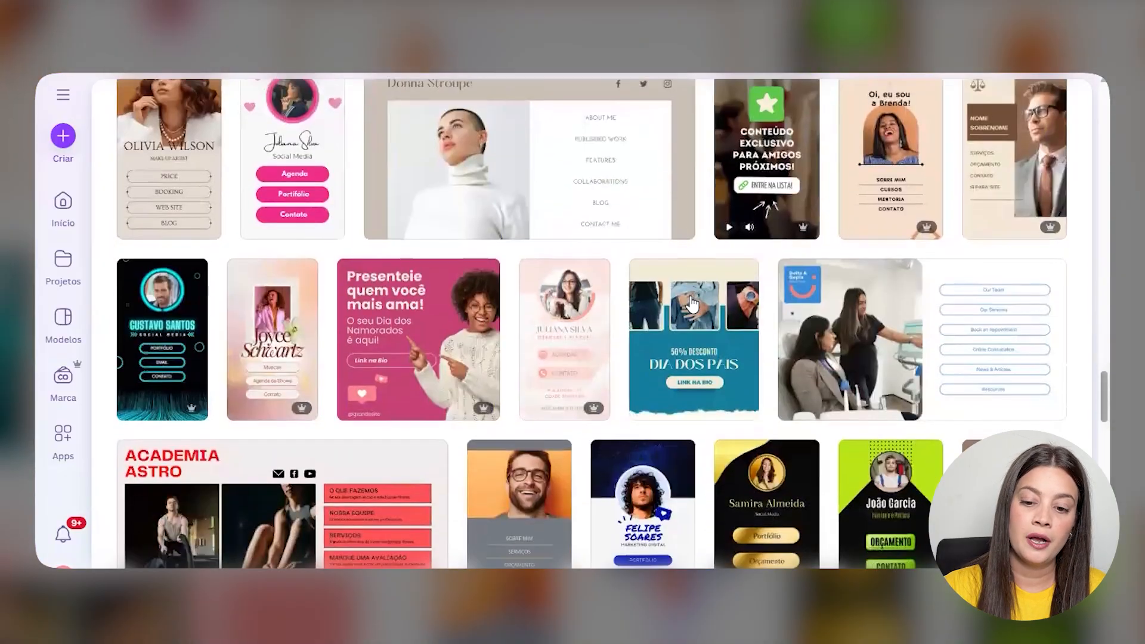
scroll(691, 304, "down", 6)
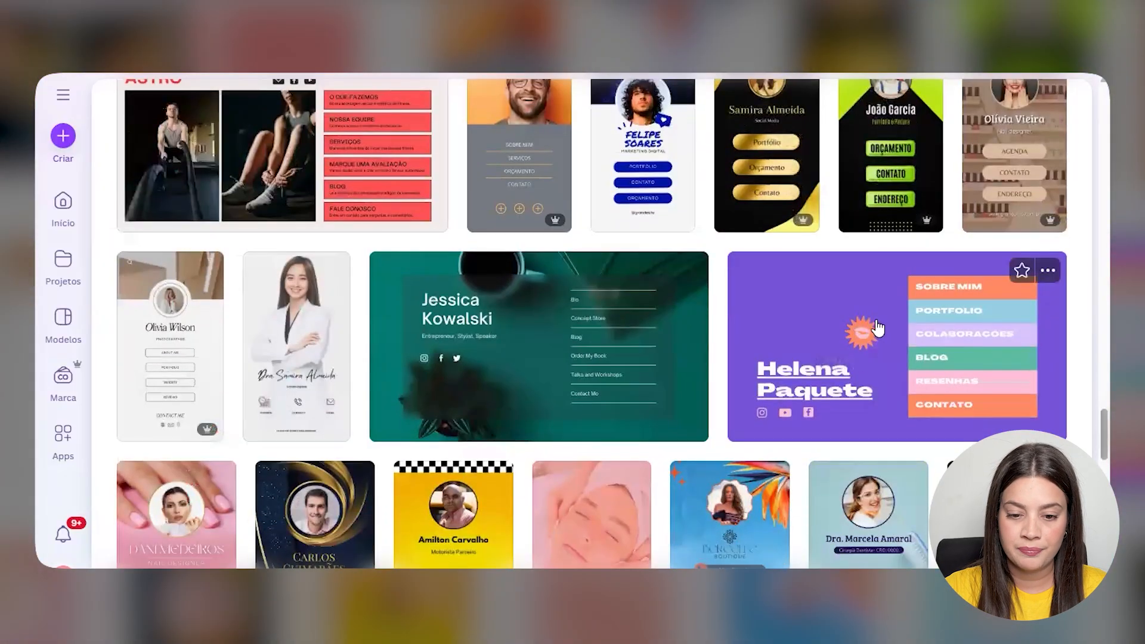
left_click(876, 326)
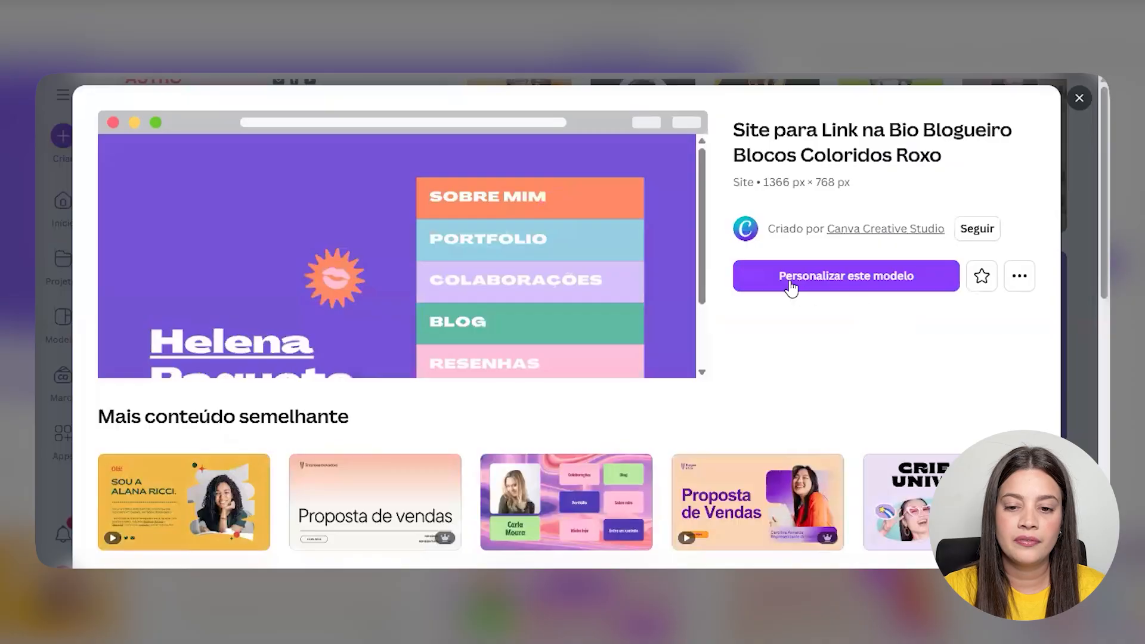
left_click(832, 283)
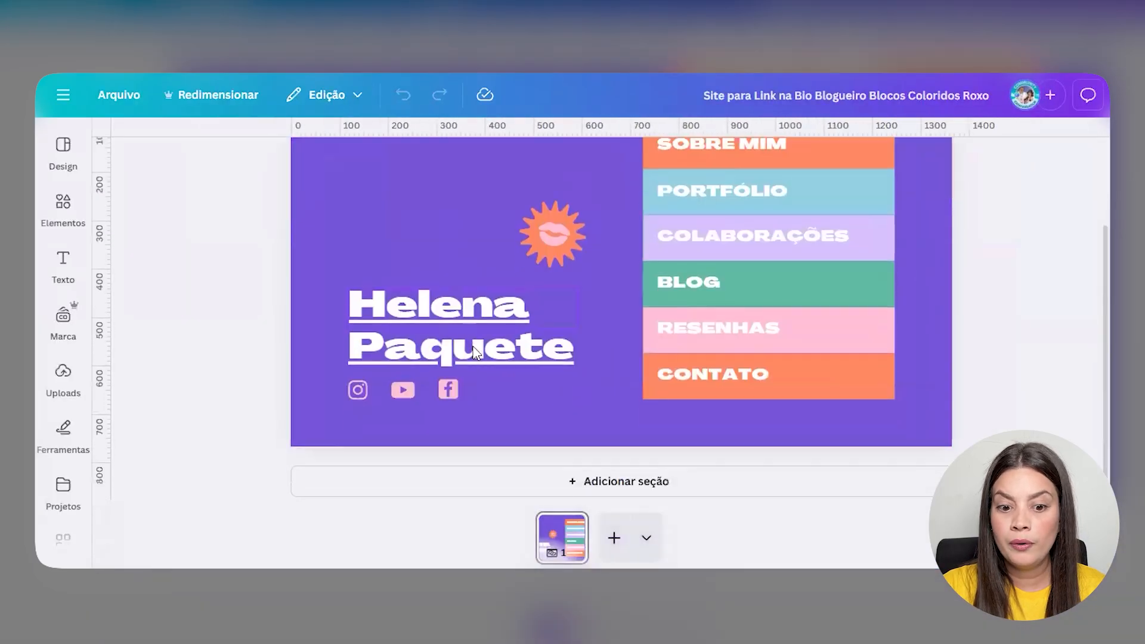
- Replace the name heading with the owner's name, delete the Facebook icon and the sun-and-lips sticker
double_click(475, 344)
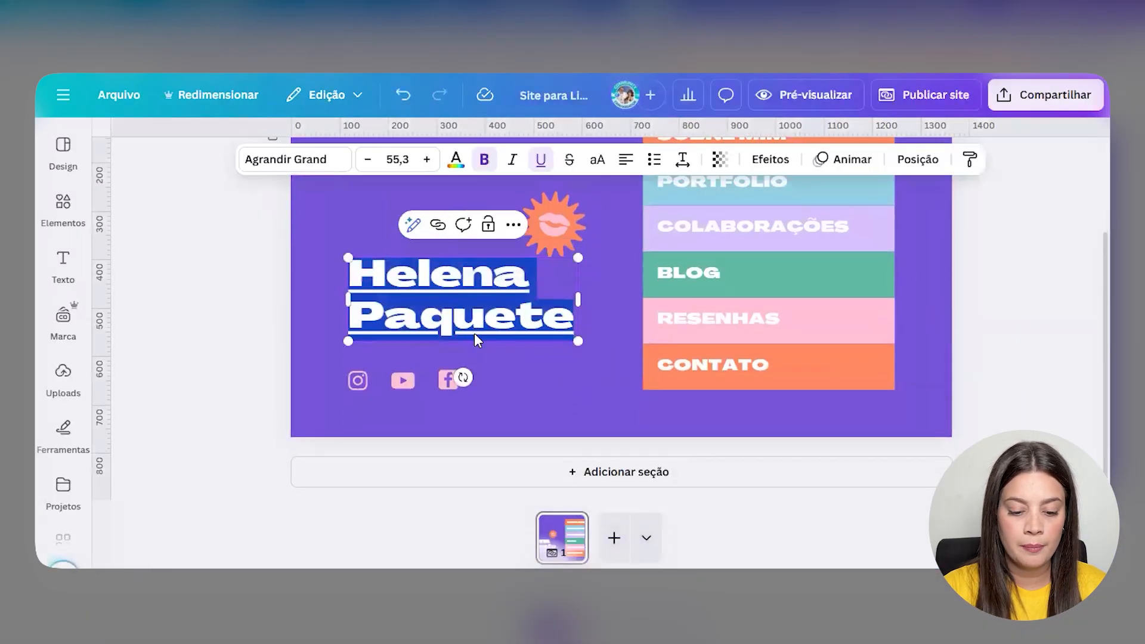
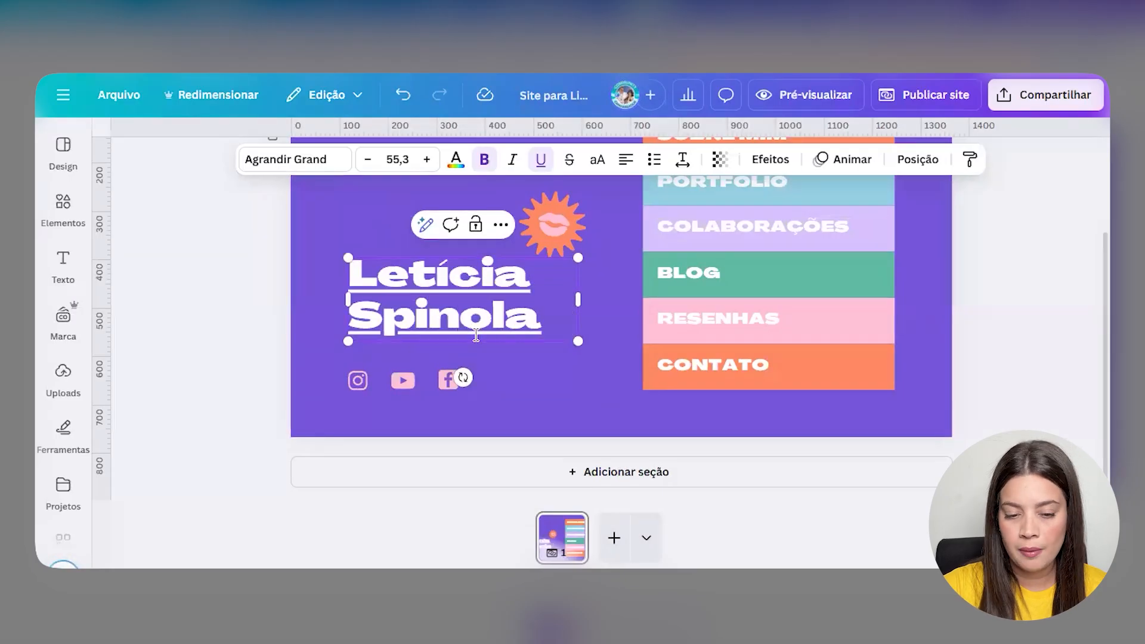
left_click(444, 386)
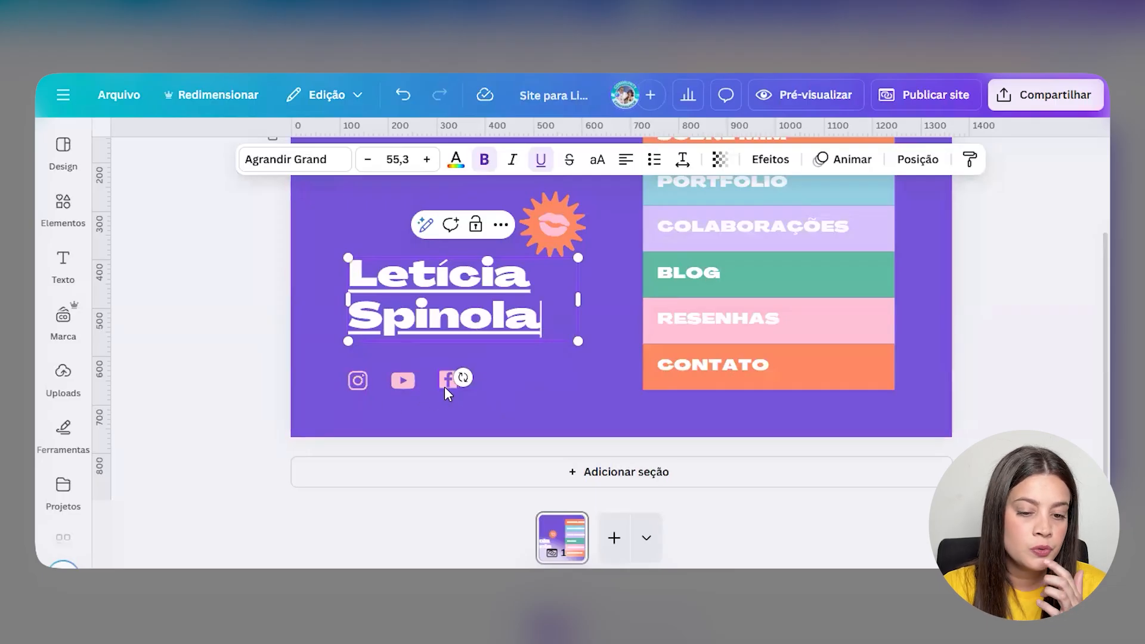
key("Delete")
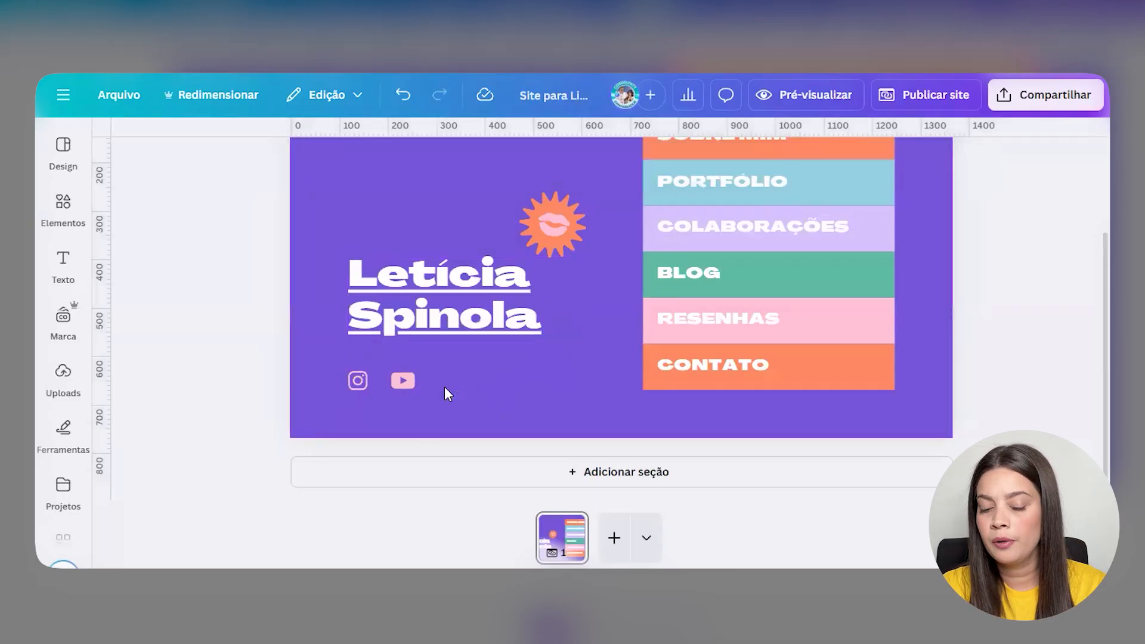
left_click_drag(312, 390, 400, 422)
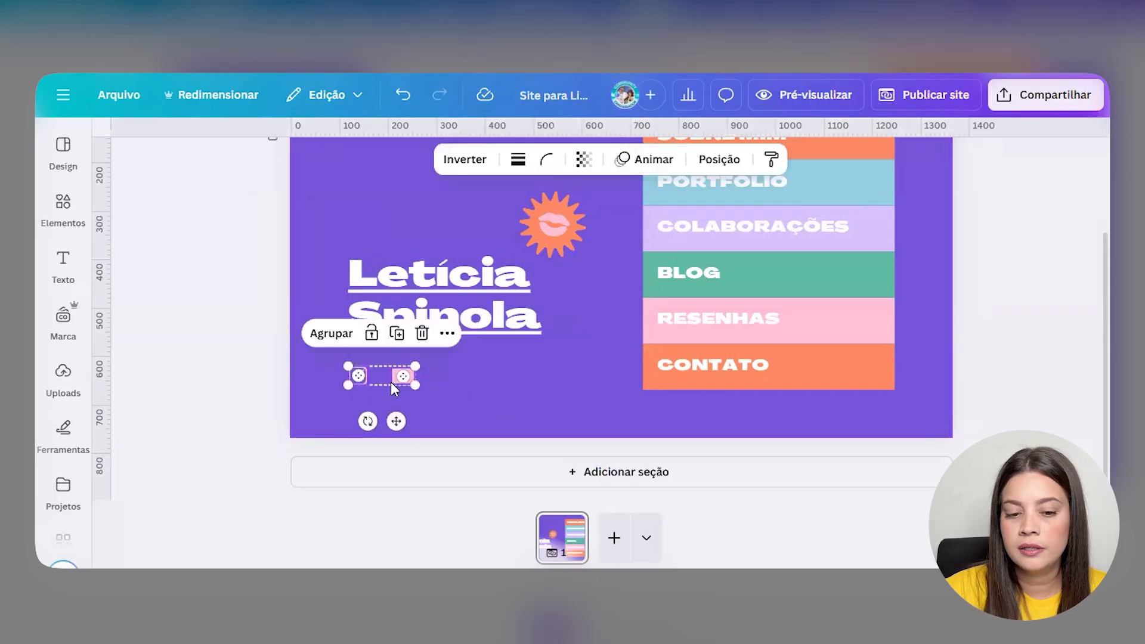
left_click(418, 384)
scroll(475, 352, "up", 3)
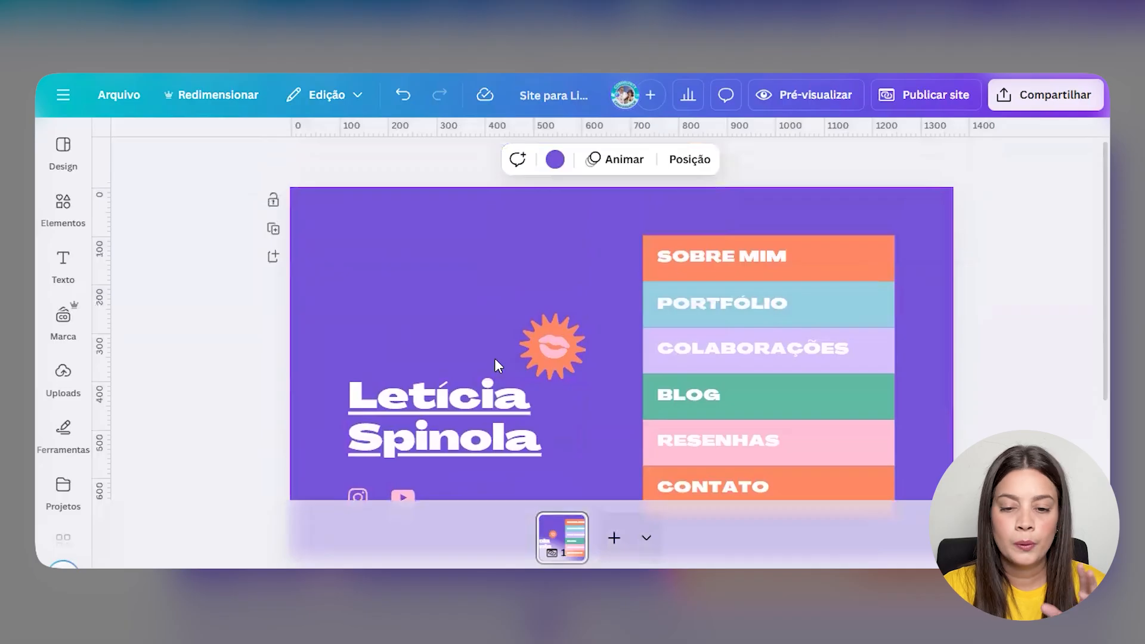
left_click(585, 356)
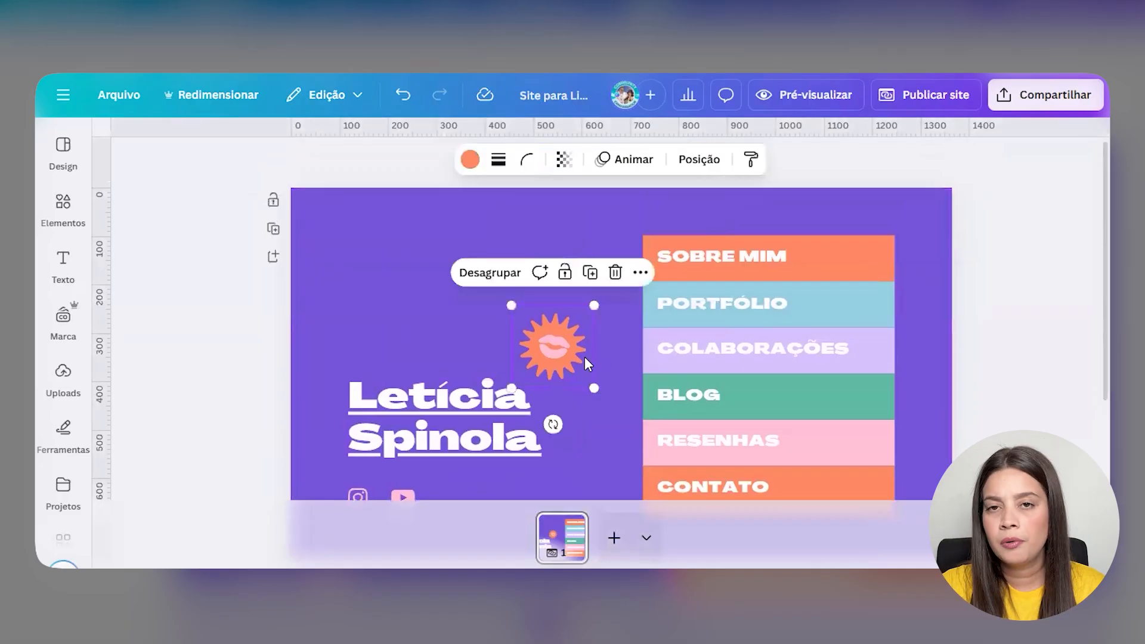
left_click(616, 280)
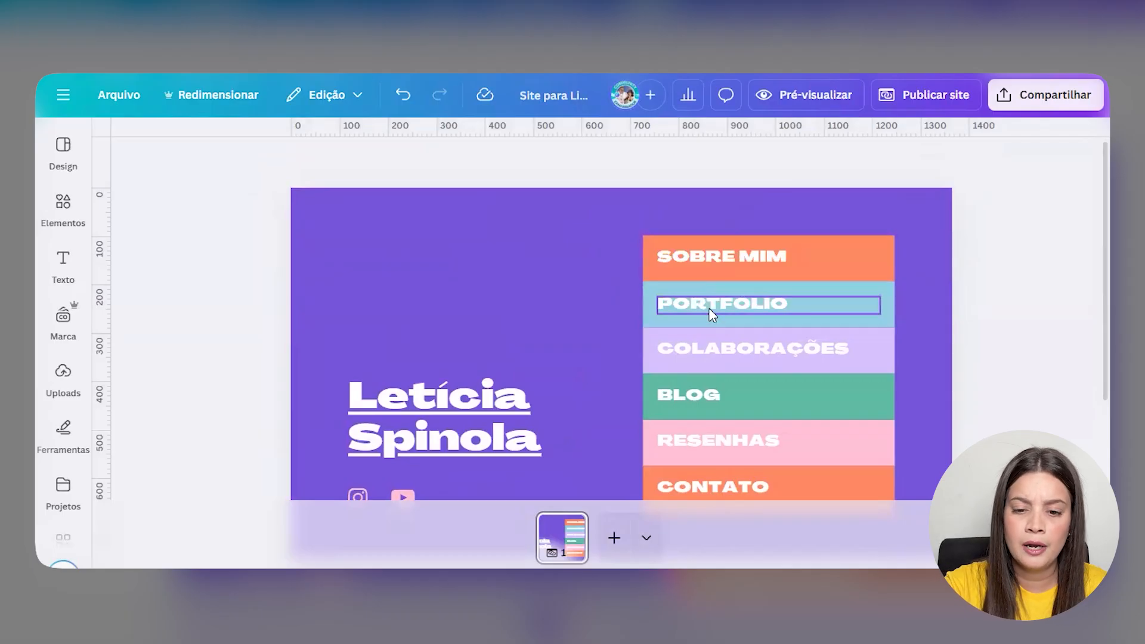
- Relabel PORTFOLIO as MEUS SERVIÇOS and COLABORAÇÕES as SOLICITE SEU ORÇAMENTO
double_click(740, 305)
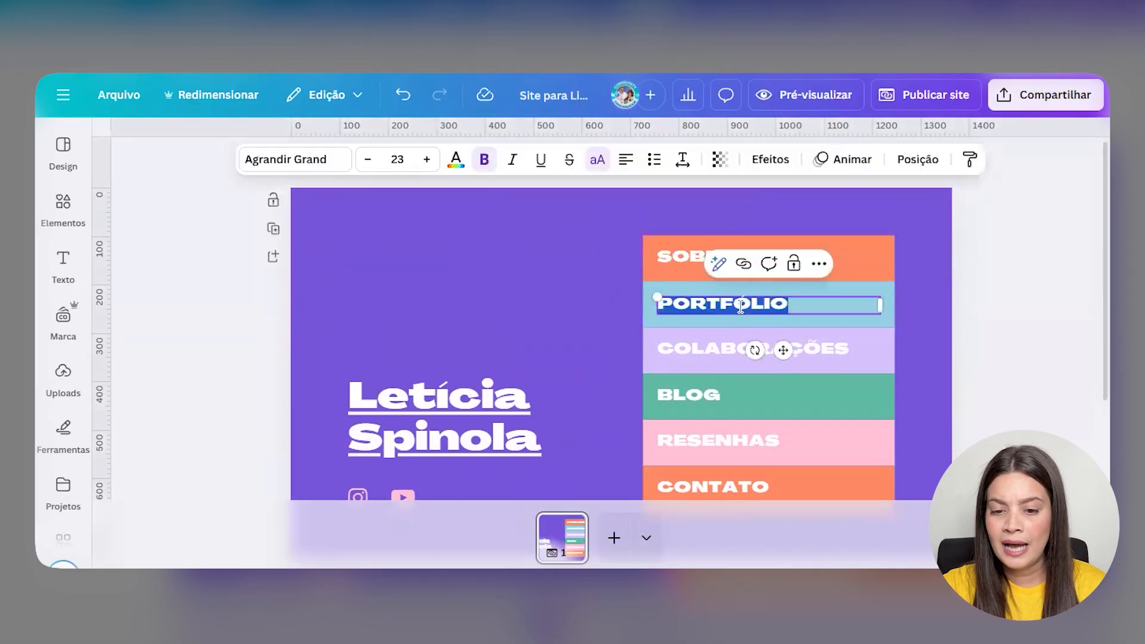
type("MEUS SER")
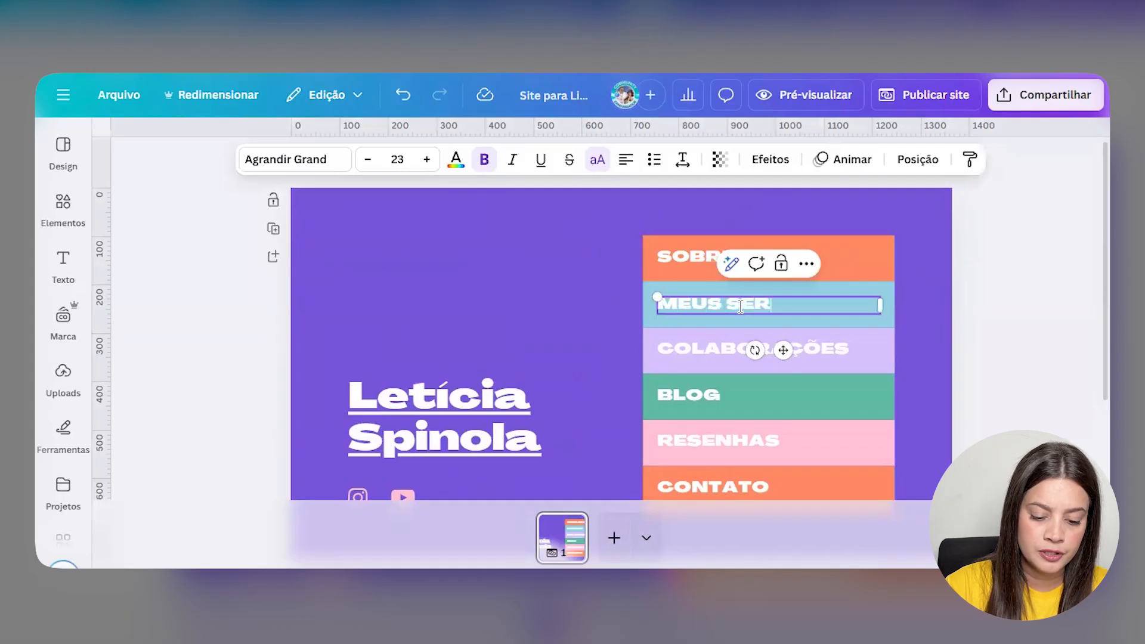
type("VIÇOS")
left_click(824, 365)
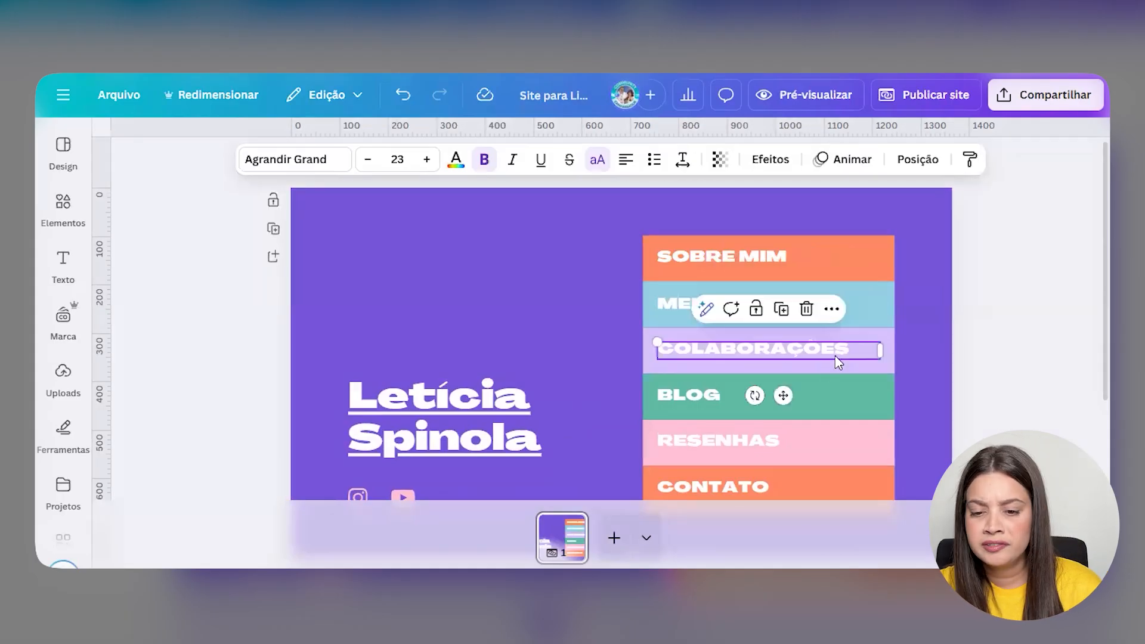
double_click(833, 355)
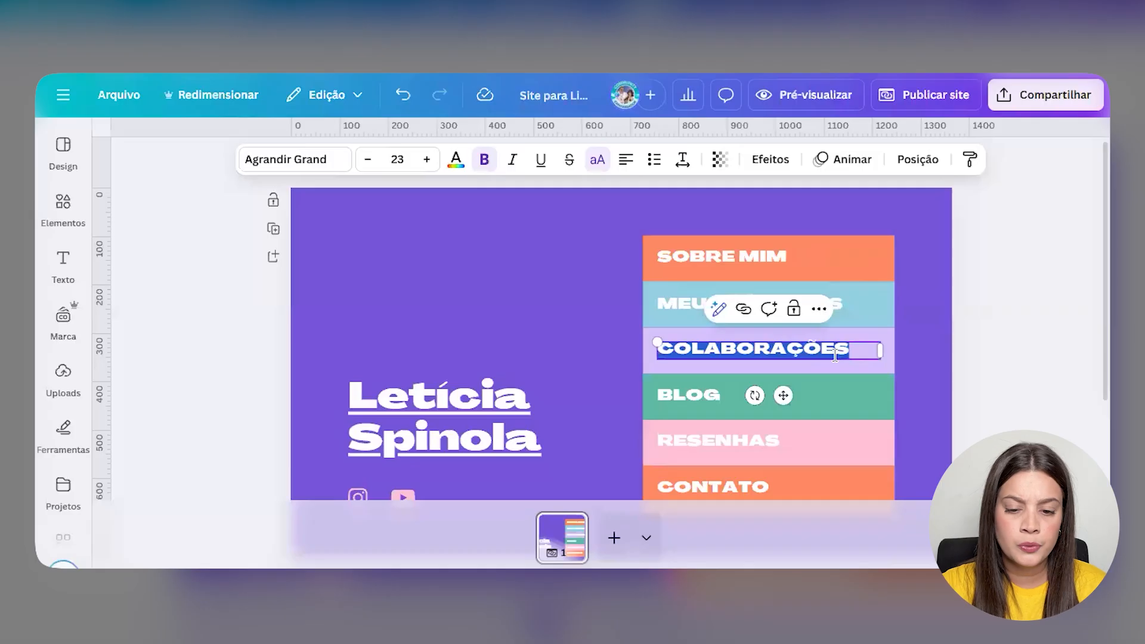
type("SOLICITE SEU ORÇAMENTO")
left_click(704, 401)
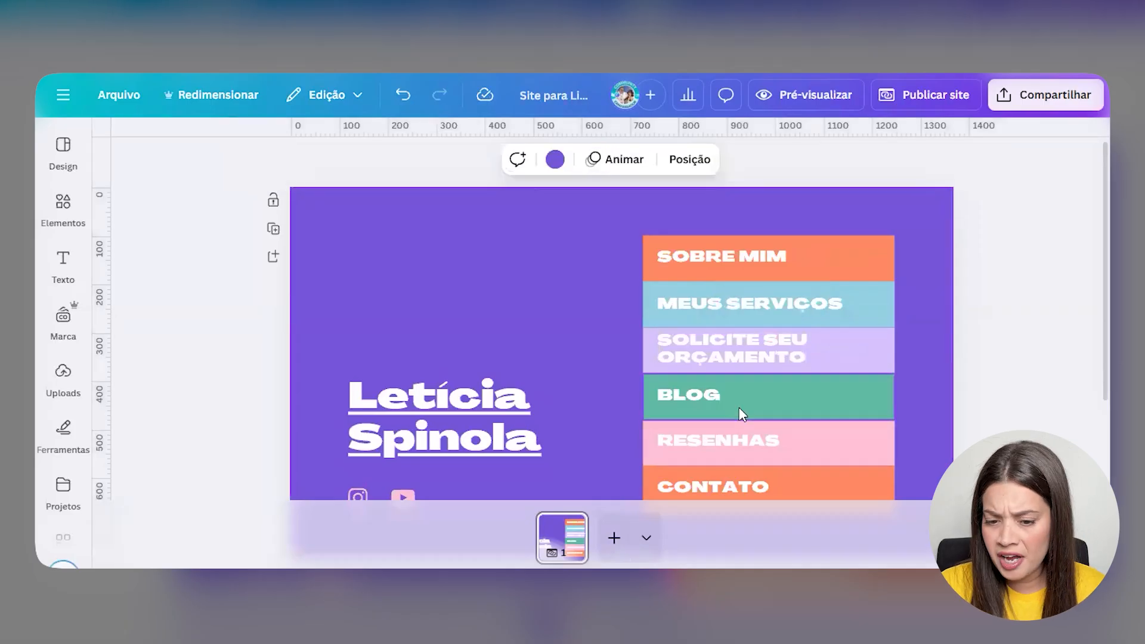
- Delete the RESENHAS box and text and the orange box, and rename BLOG to CONTATO
scroll(735, 415, "down", 2)
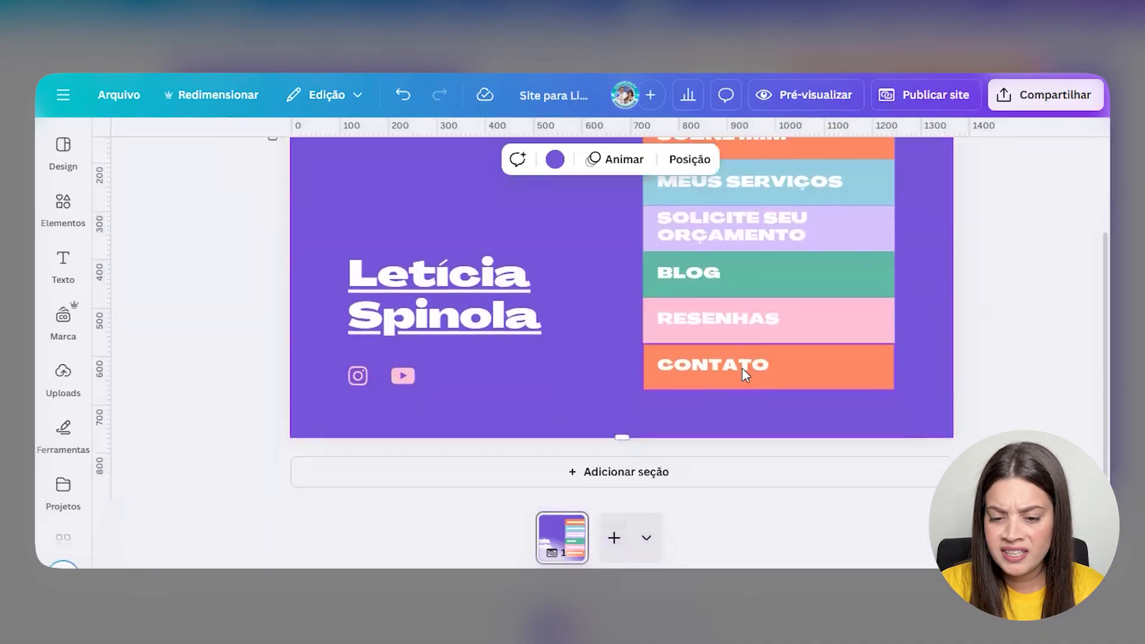
left_click(756, 335)
key("Delete")
left_click(756, 331)
key("Delete")
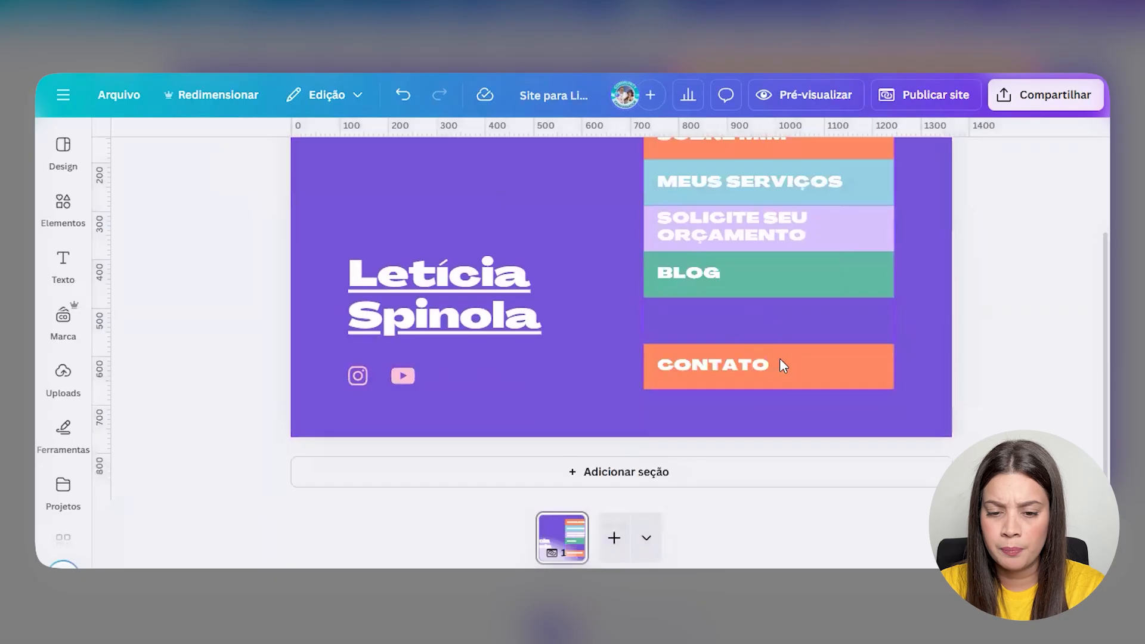
left_click(734, 378)
key("Delete")
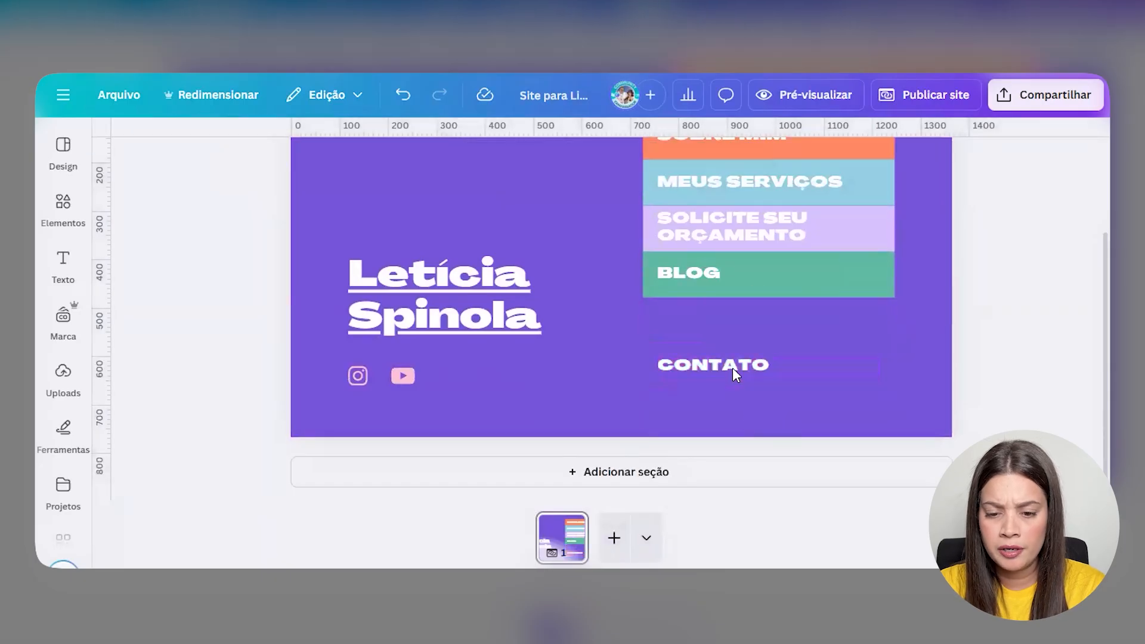
left_click(707, 281)
double_click(708, 281)
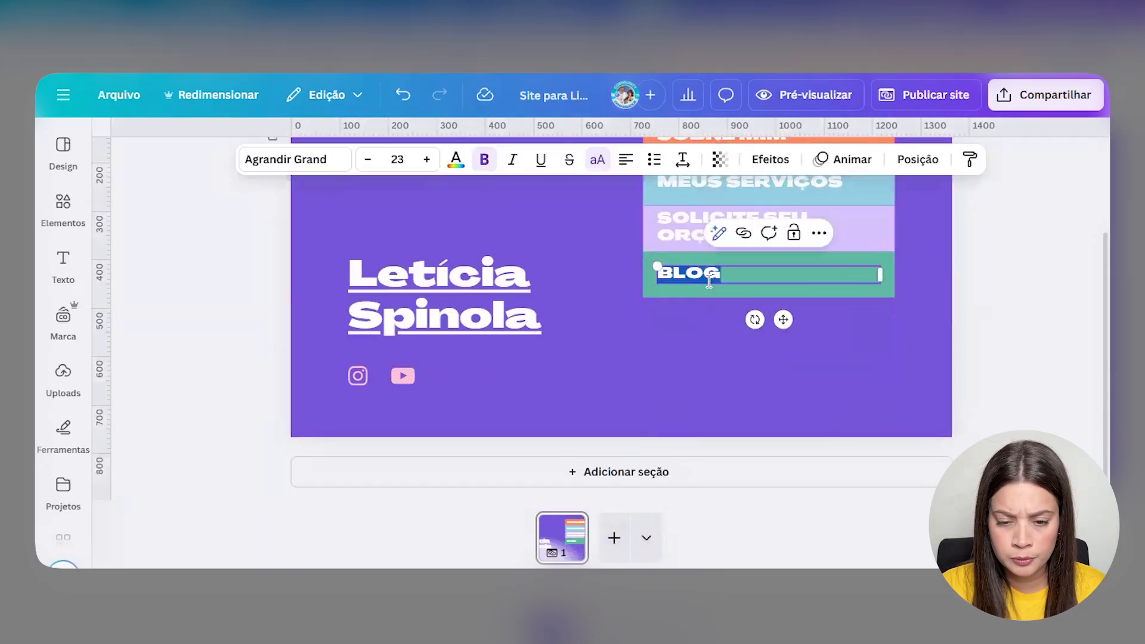
type("CONTATO")
left_click(948, 349)
- Move the menu down and shorten the purple rectangle to end under CONTATO
scroll(948, 349, "up", 3)
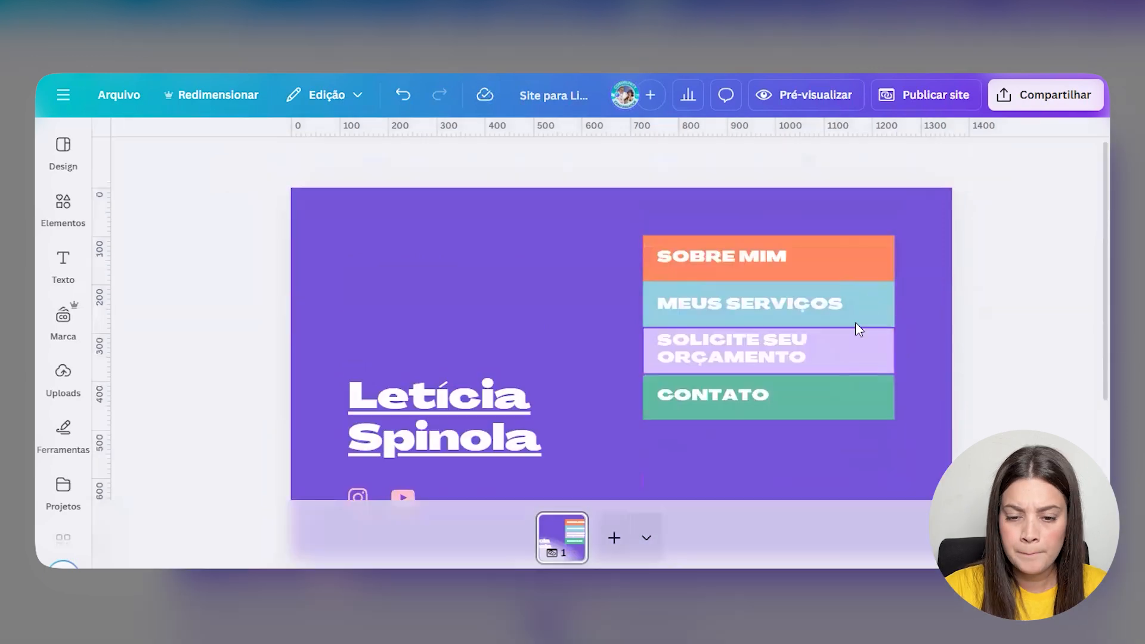
left_click_drag(914, 261, 664, 463)
left_click_drag(799, 300, 798, 342)
left_click(938, 377)
scroll(913, 382, "down", 3)
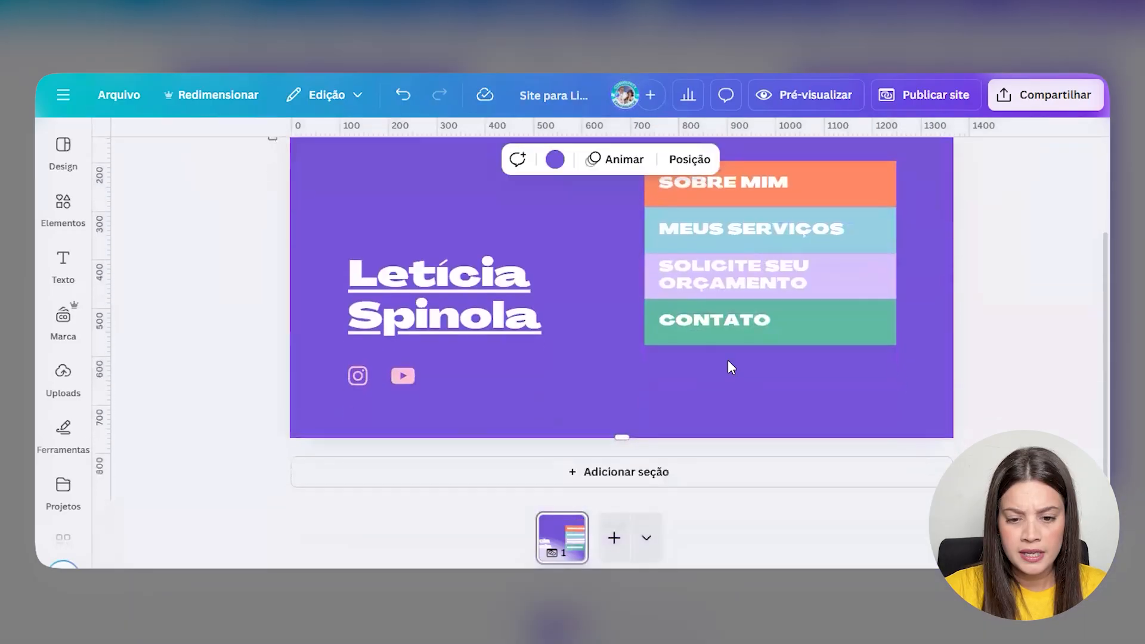
left_click(739, 388)
left_click_drag(774, 439, 770, 346)
left_click(874, 390)
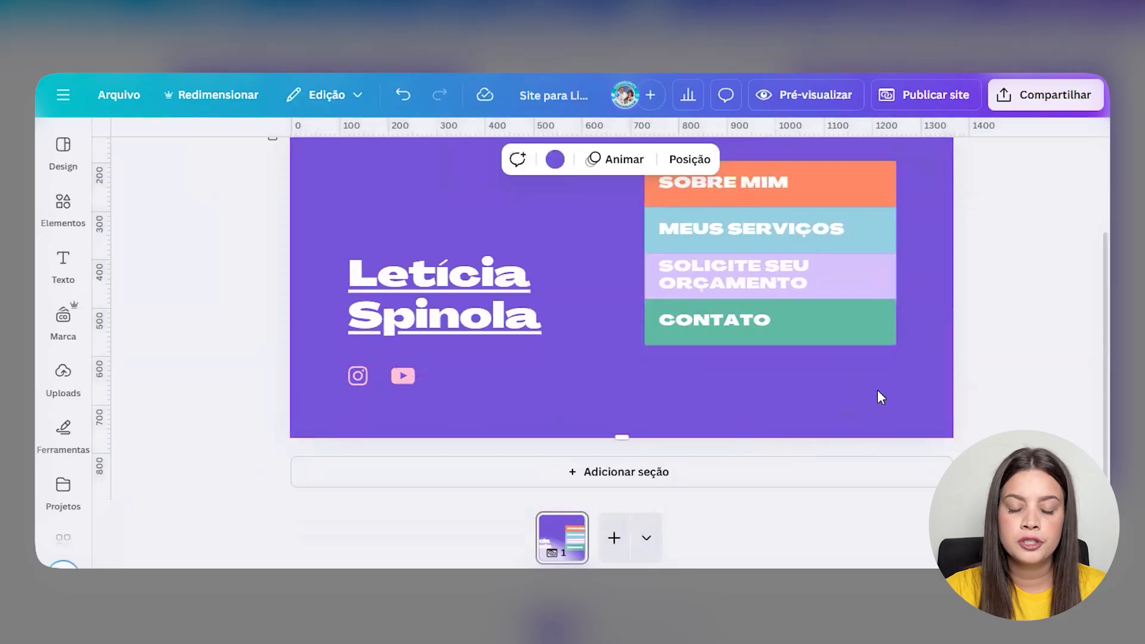
left_click_drag(406, 381, 561, 392)
left_click(561, 393)
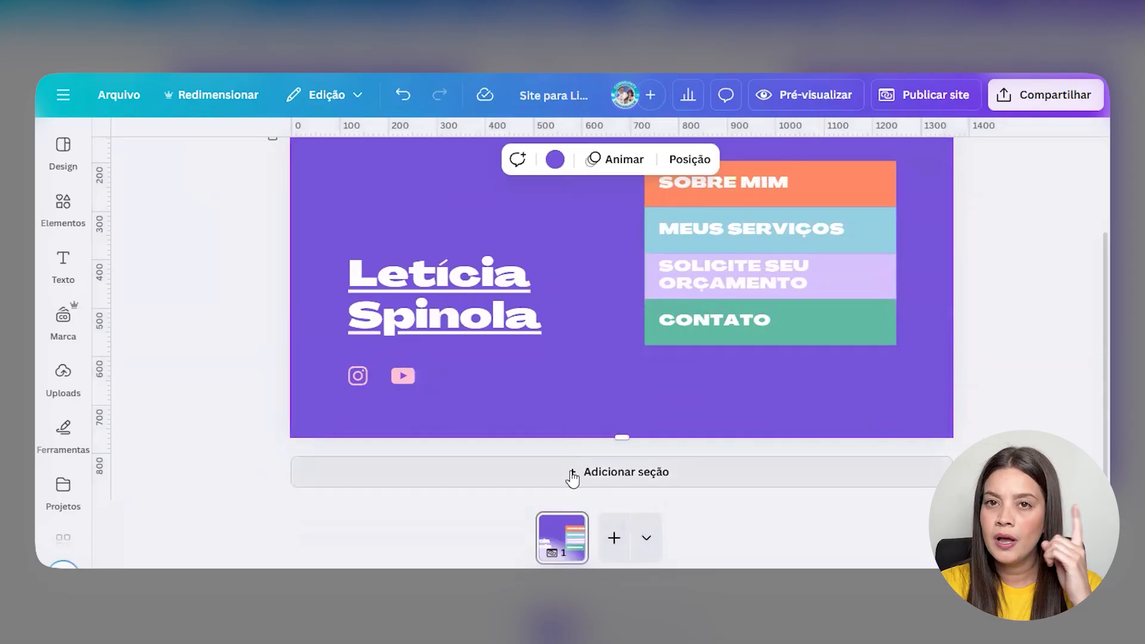
scroll(484, 410, "up", 2)
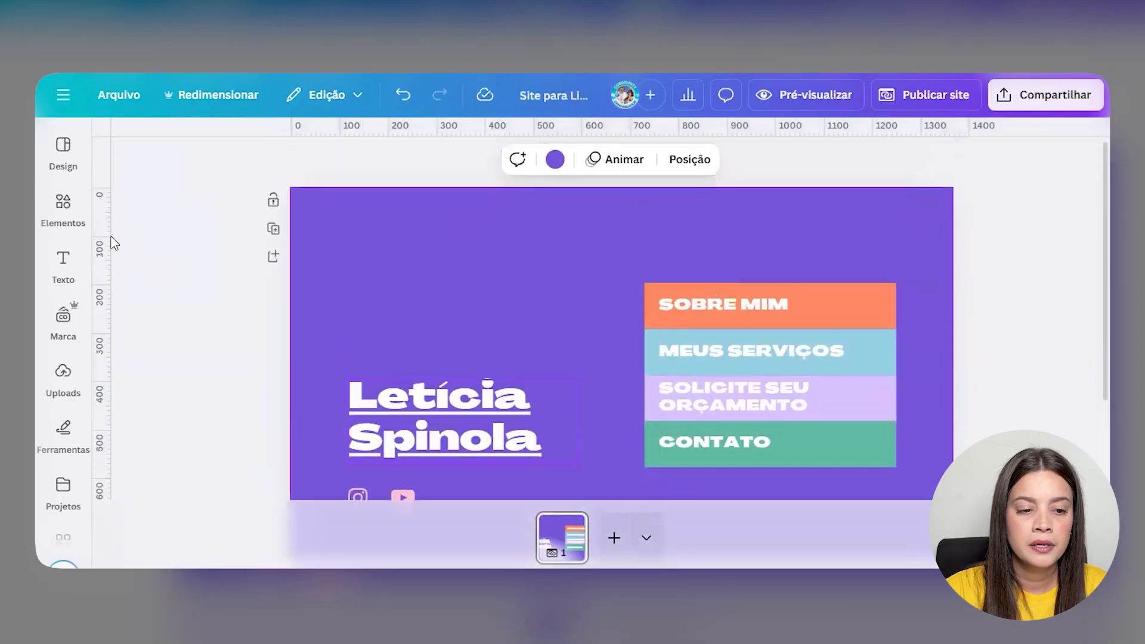
- Apply the recently used colour palette and reshuffle it to an orange background
left_click(53, 164)
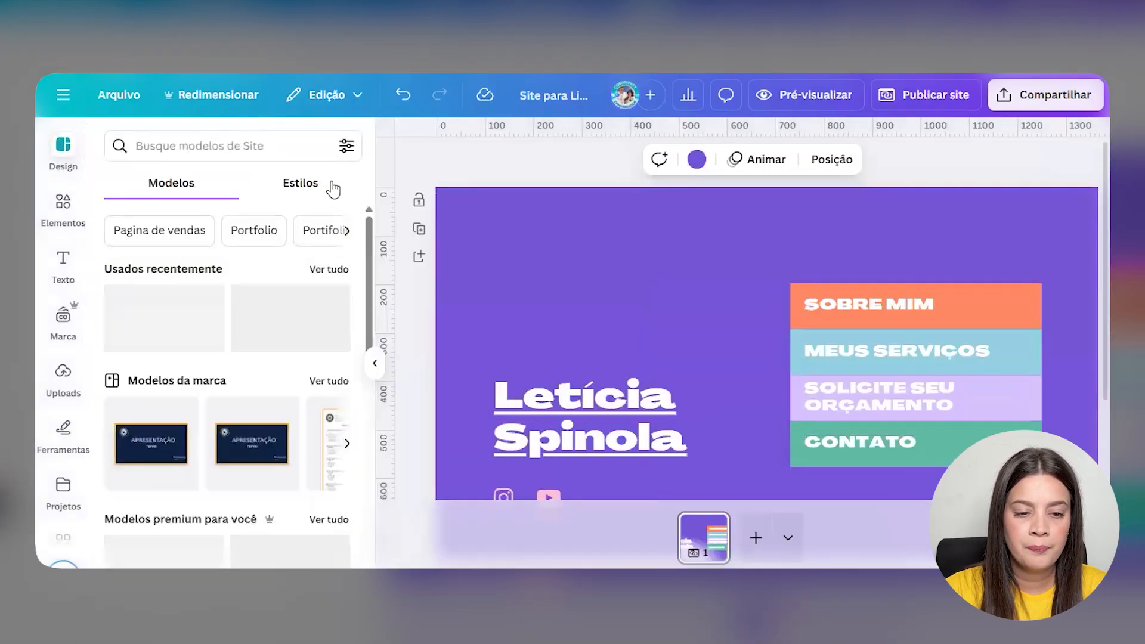
left_click(304, 188)
scroll(194, 398, "down", 1)
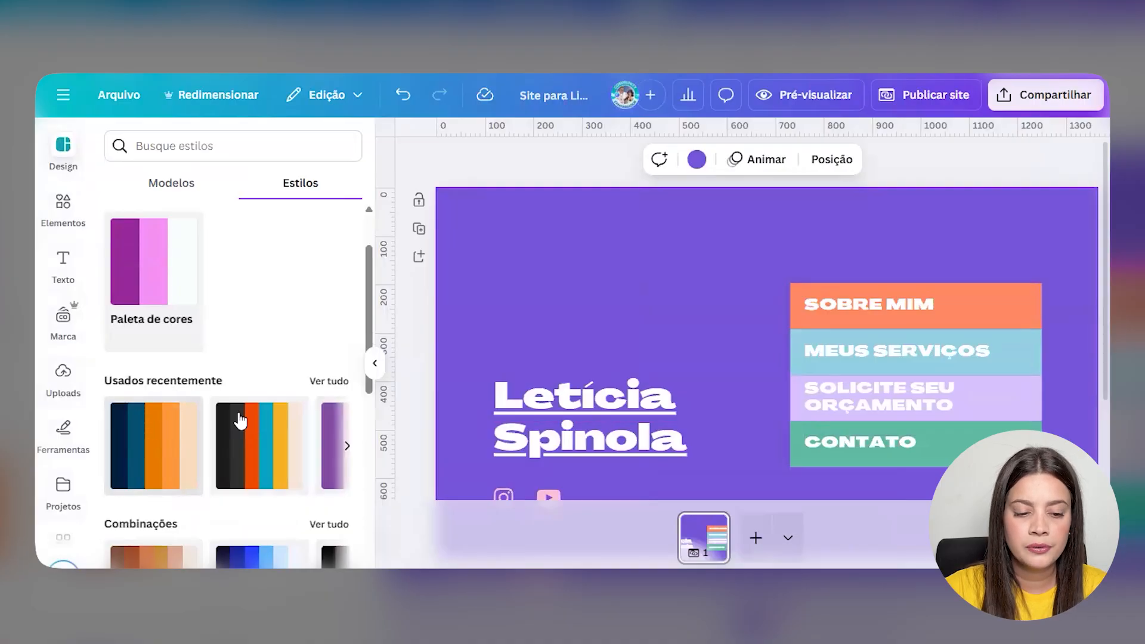
left_click(155, 447)
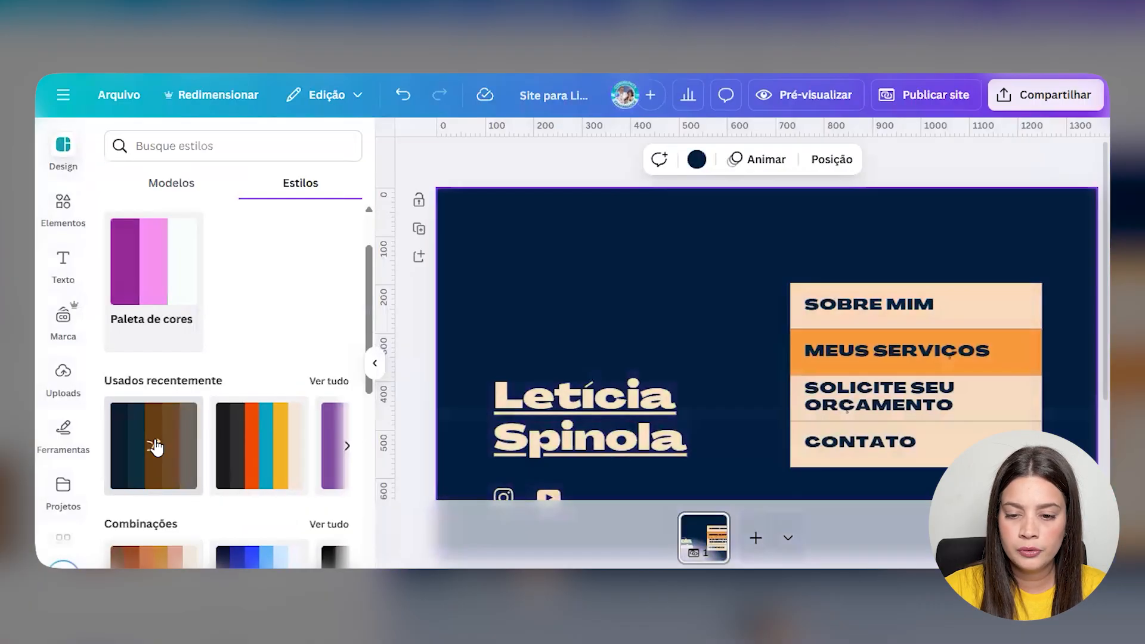
left_click(155, 447)
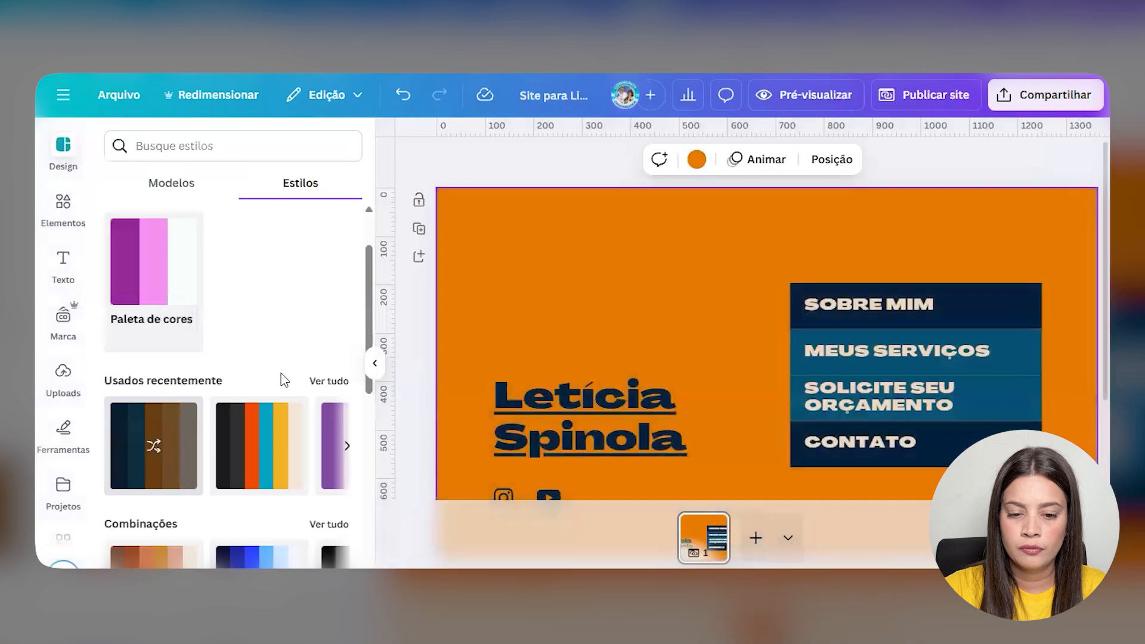
left_click(373, 365)
scroll(441, 303, "down", 3)
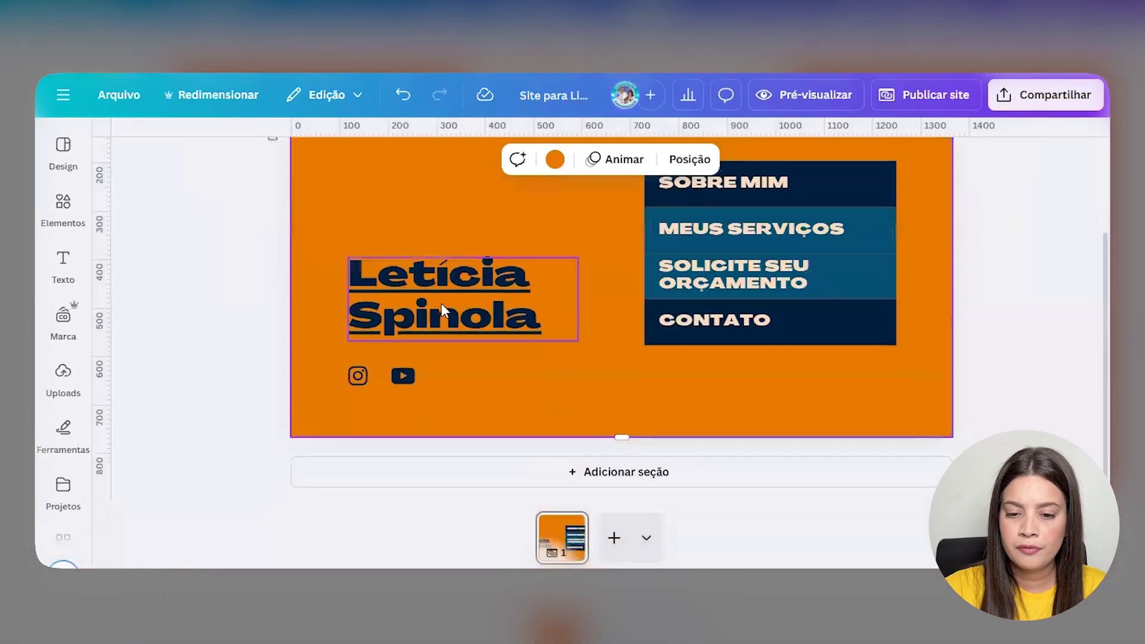
- Remove the underline from the name heading and make it white
left_click(441, 303)
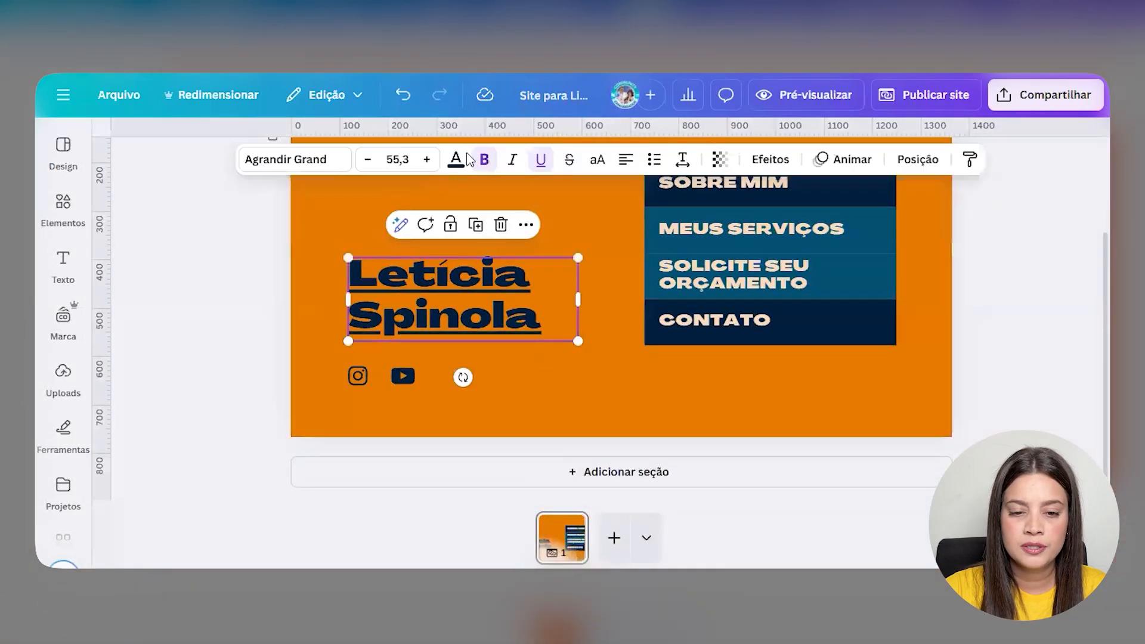
left_click(540, 161)
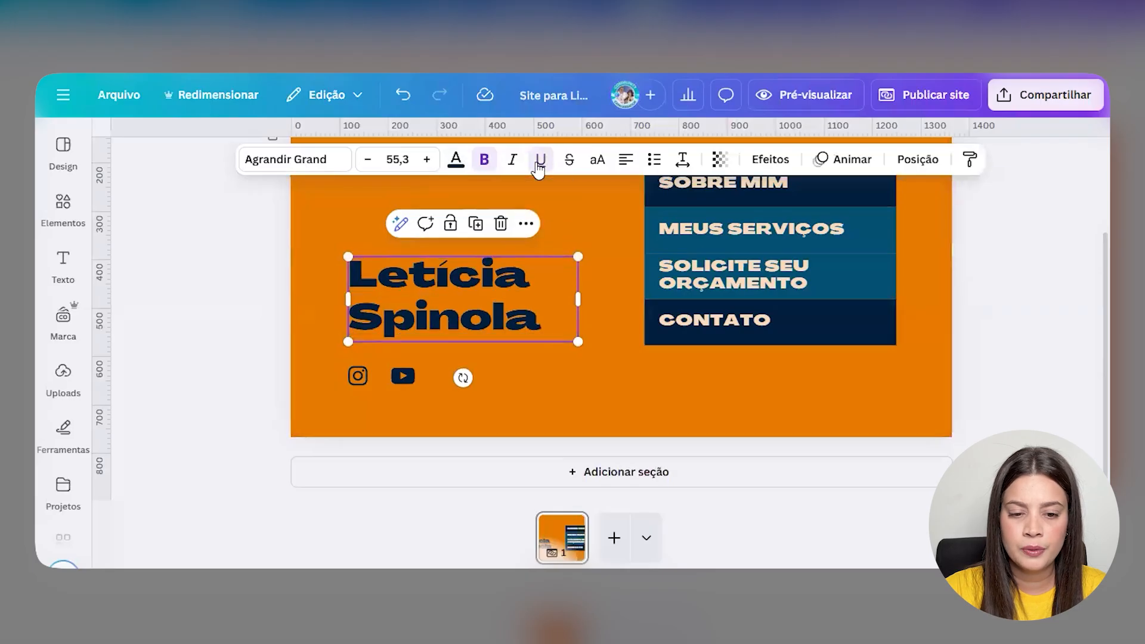
left_click(456, 161)
left_click(191, 421)
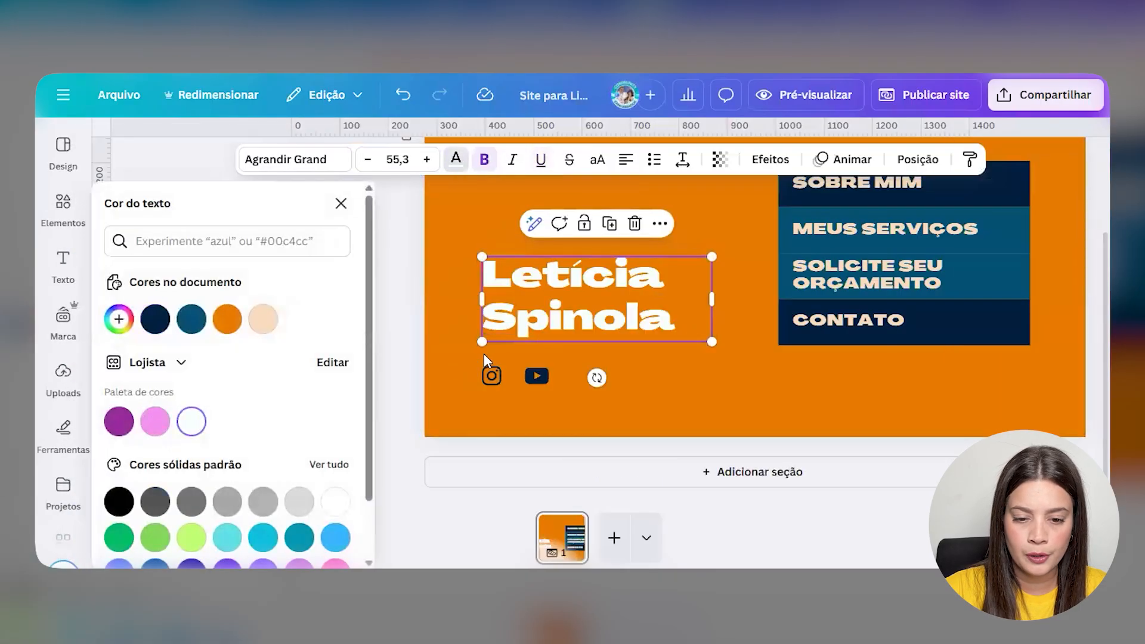
left_click(817, 372)
- Make the SOBRE MIM and MEUS SERVIÇOS menu text white
left_click(839, 301)
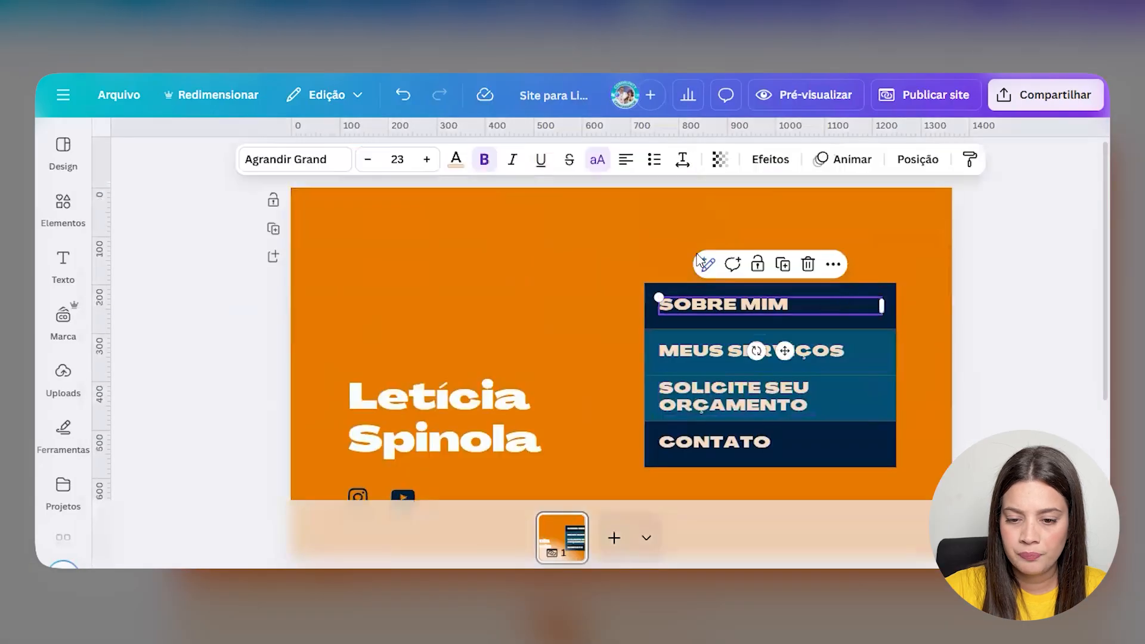
left_click(456, 160)
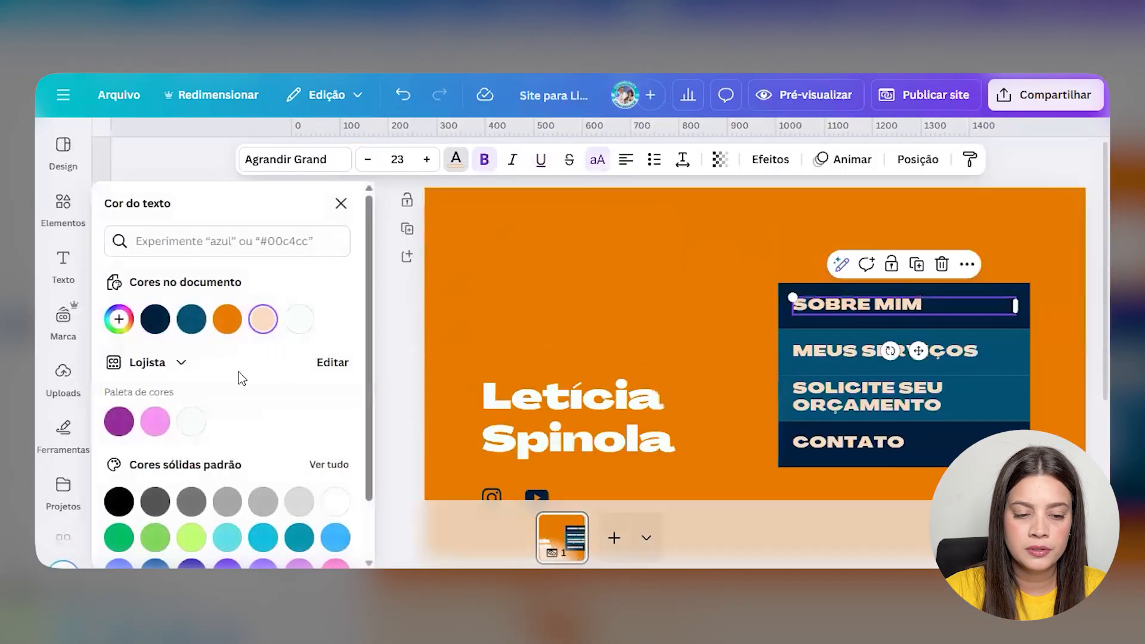
left_click(299, 319)
left_click(883, 351)
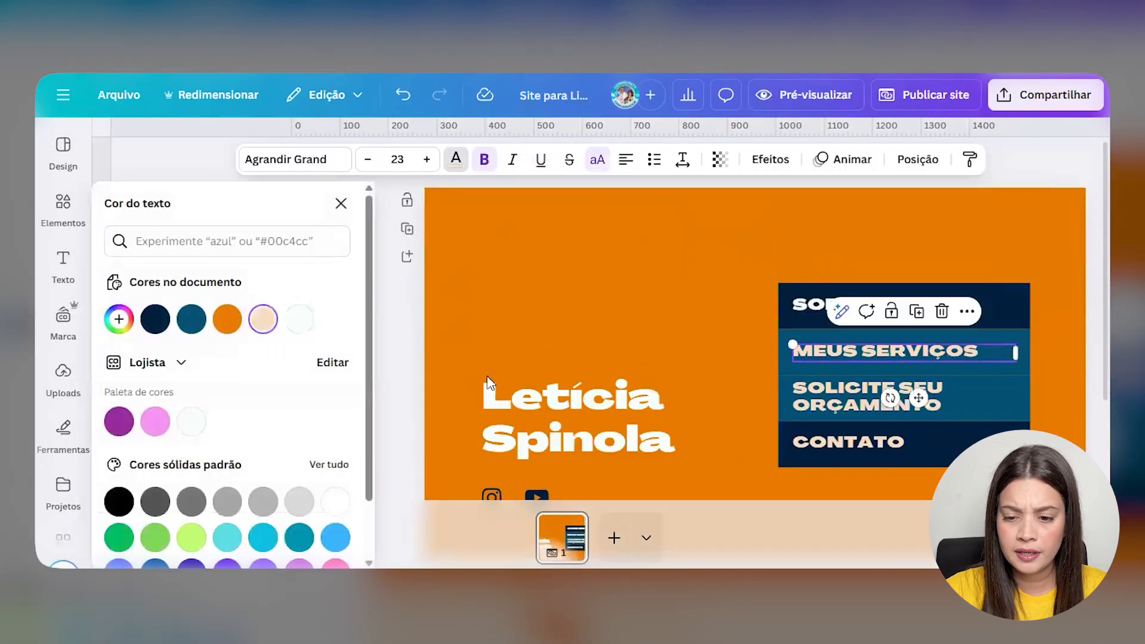
left_click(298, 319)
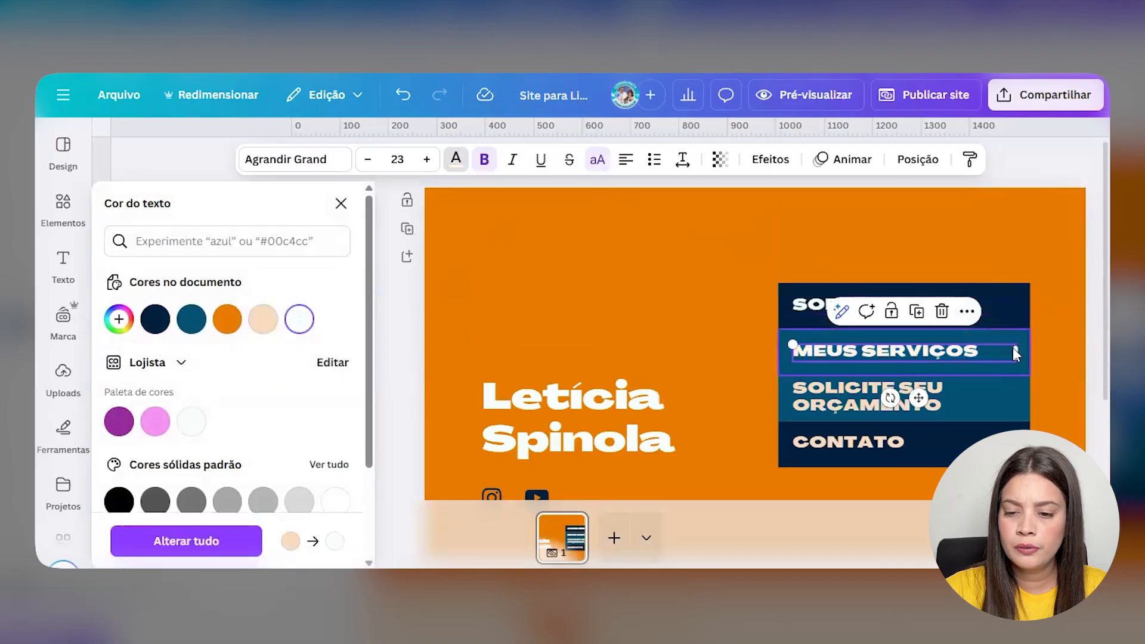
left_click(1009, 415)
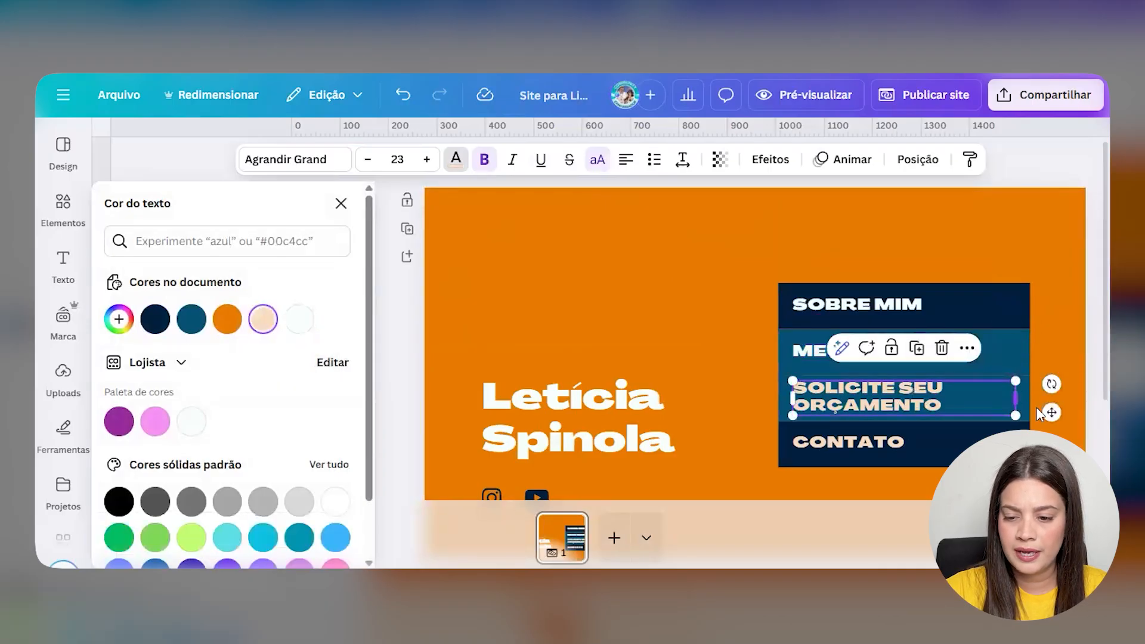
left_click(1035, 406)
- Fill the CONTATO block teal and make the SOLICITE SEU ORÇAMENTO text white
left_click(895, 411)
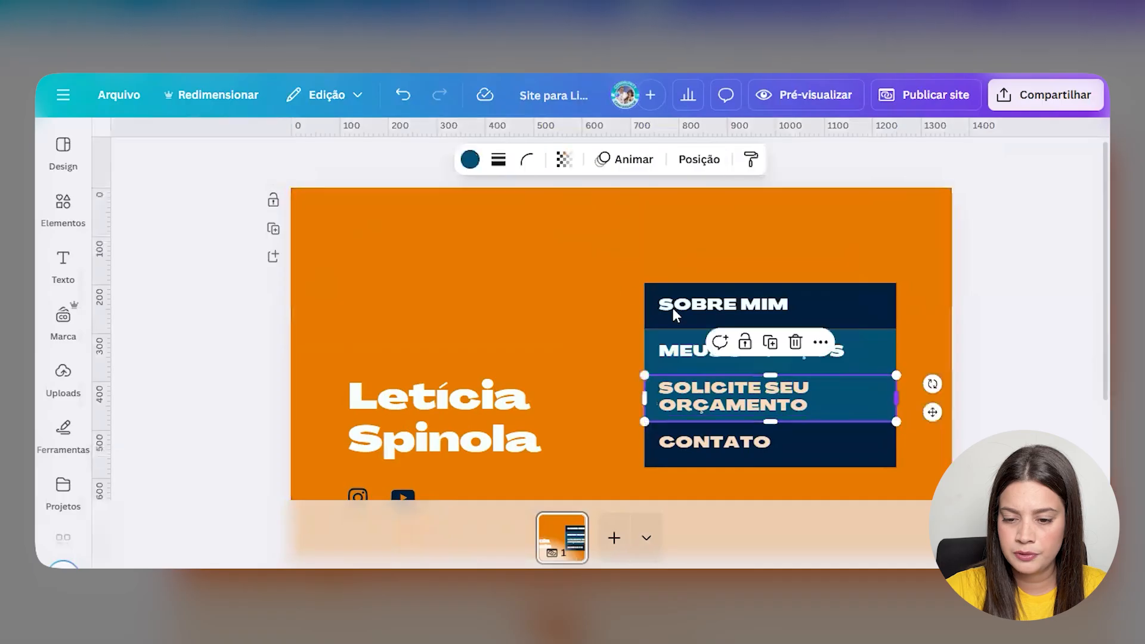
left_click(470, 159)
left_click(948, 459)
left_click(882, 444)
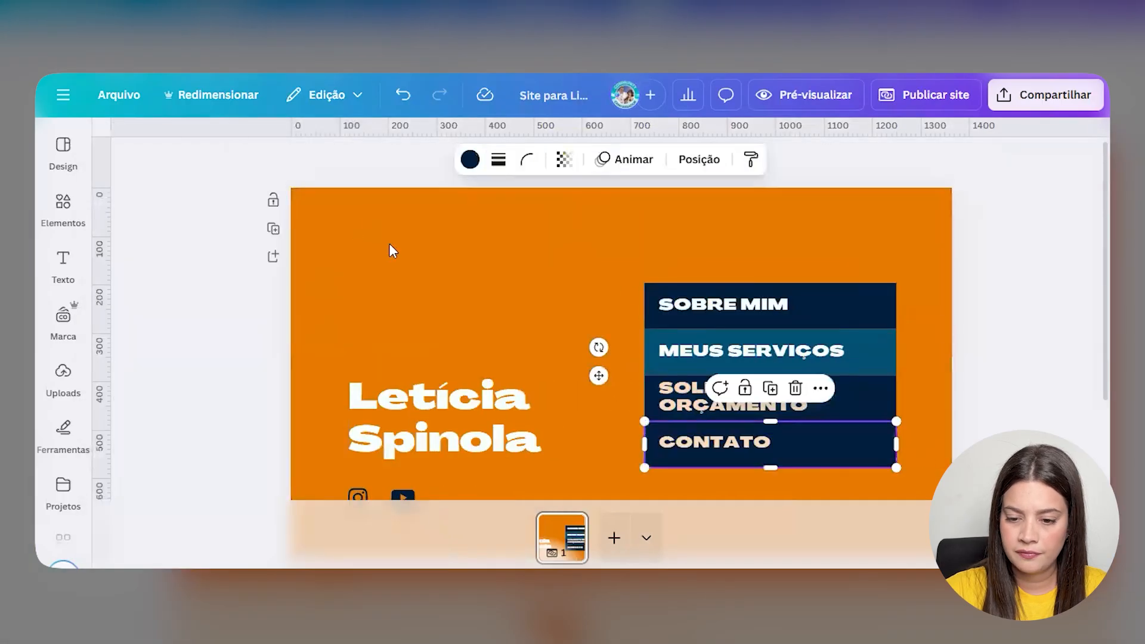
left_click(470, 159)
left_click(227, 261)
left_click(678, 402)
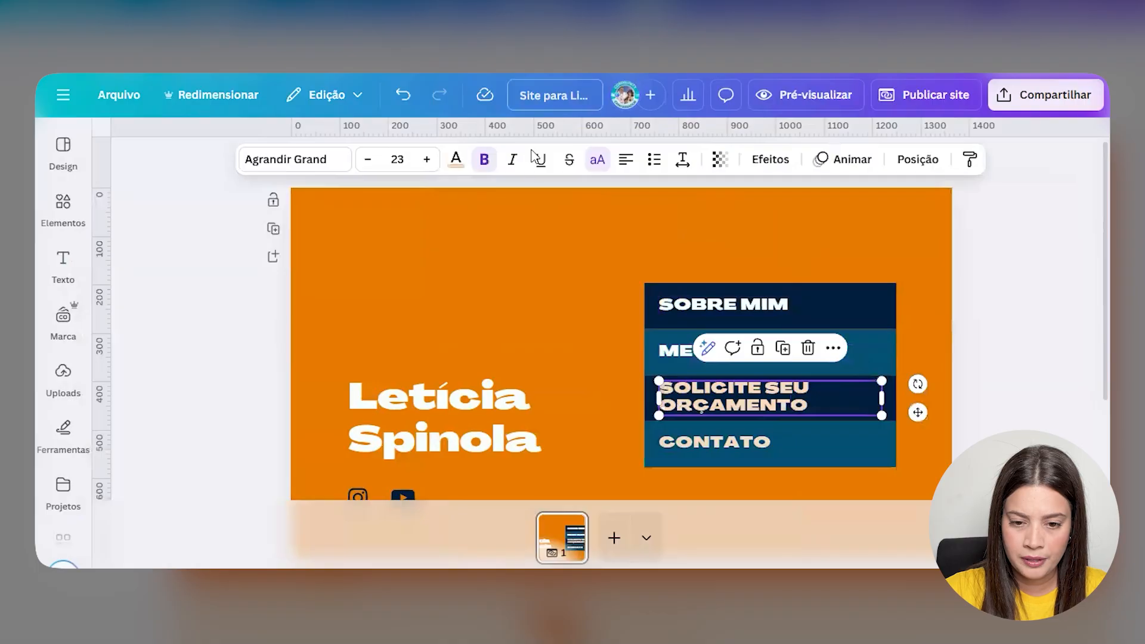
left_click(451, 160)
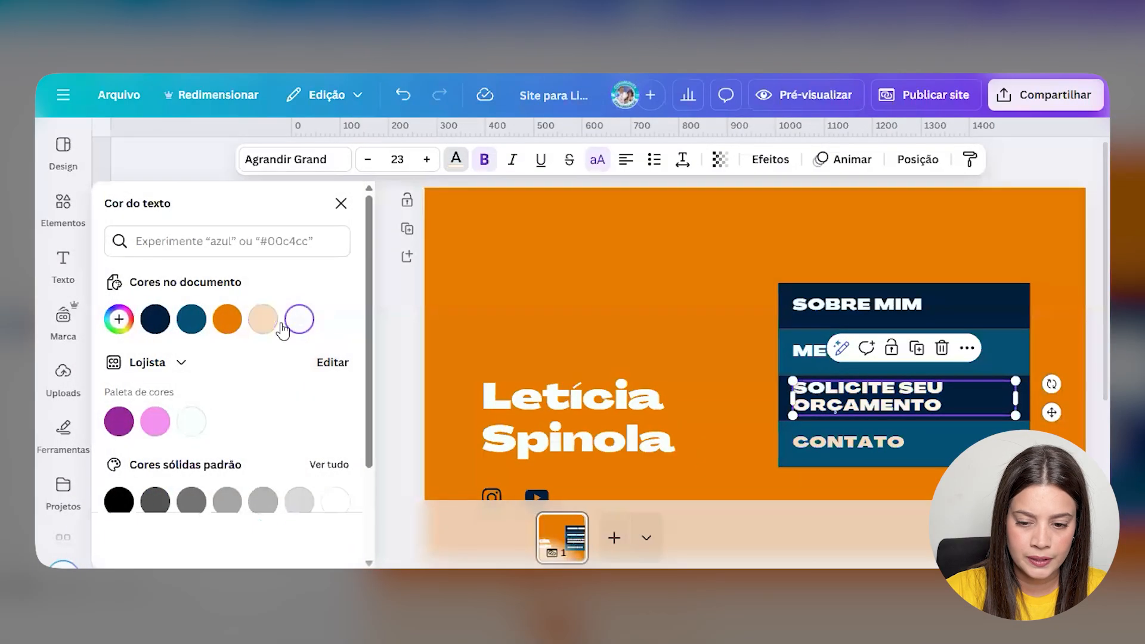
left_click(191, 421)
- Turn the Instagram and YouTube icons white
scroll(522, 388, "down", 3)
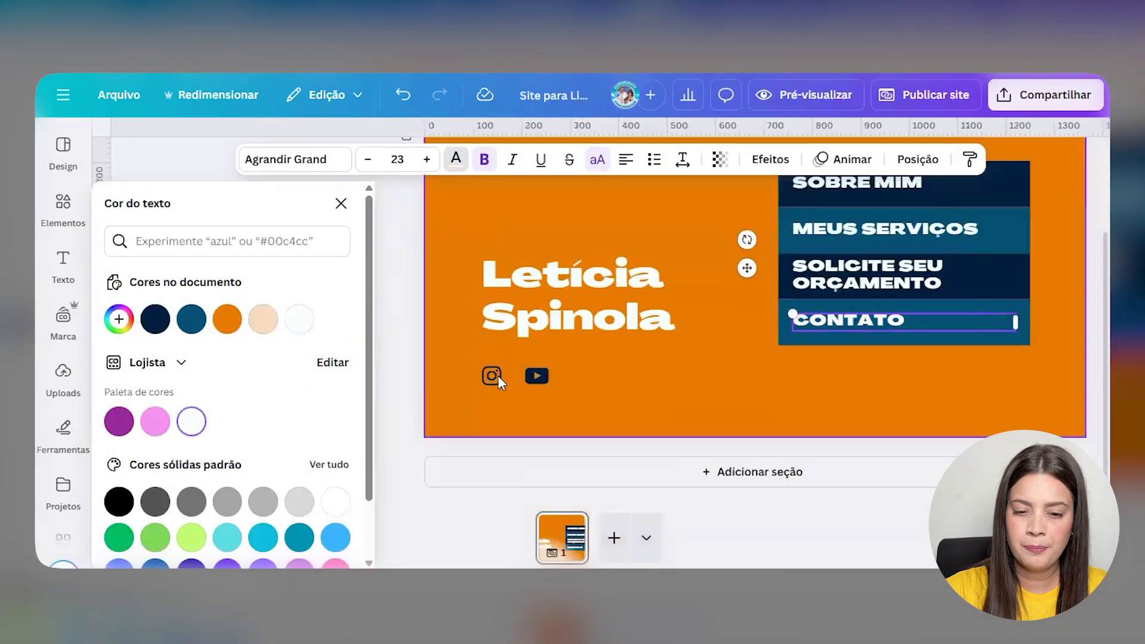
left_click(495, 379)
left_click(556, 169)
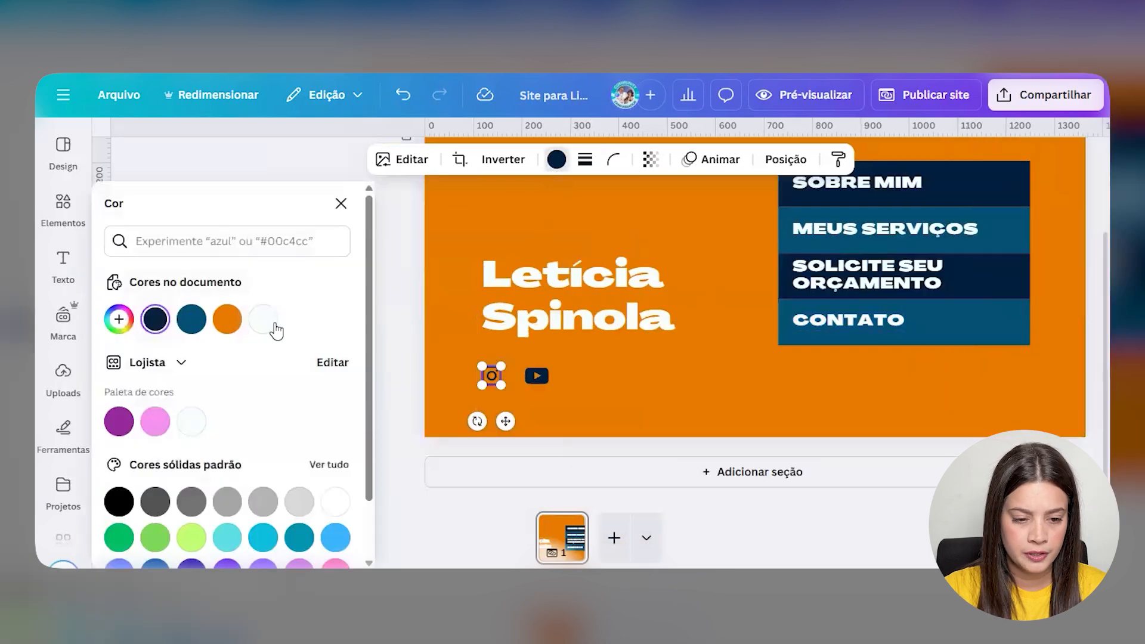
left_click(192, 422)
left_click(529, 379)
left_click(191, 421)
left_click(630, 396)
scroll(715, 412, "up", 3)
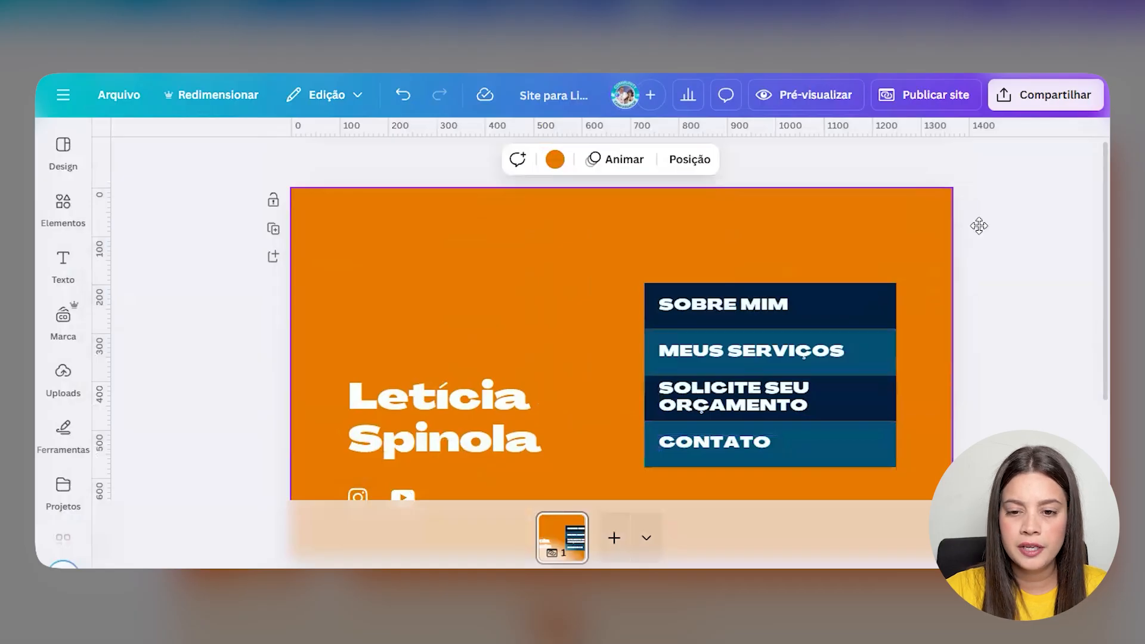
left_click(802, 96)
scroll(747, 283, "down", 3)
left_click(958, 101)
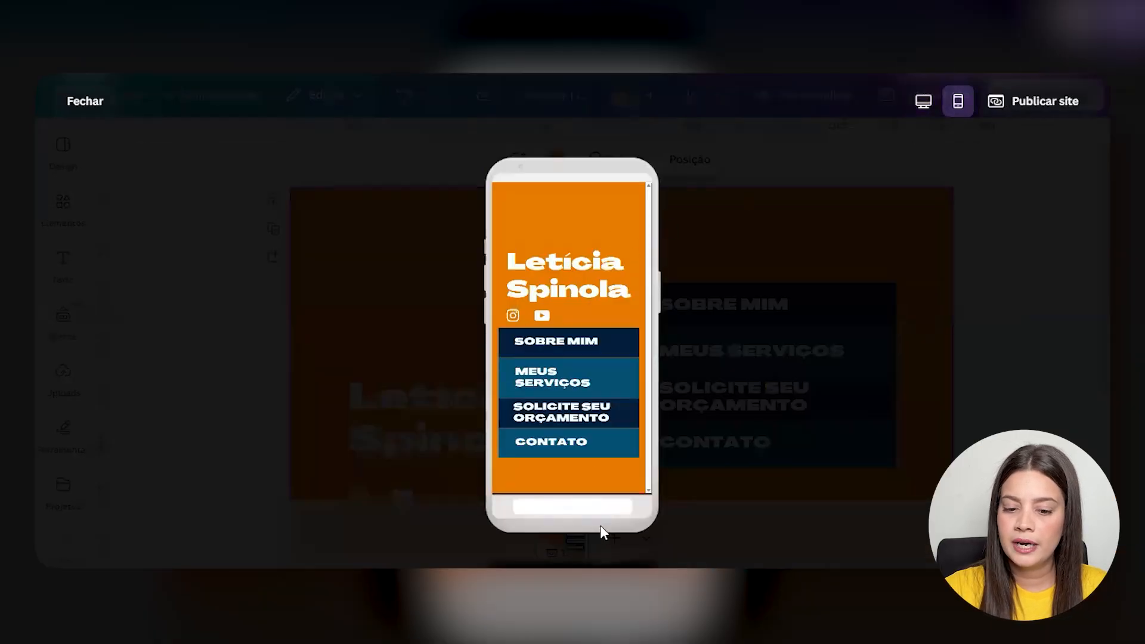
left_click(82, 104)
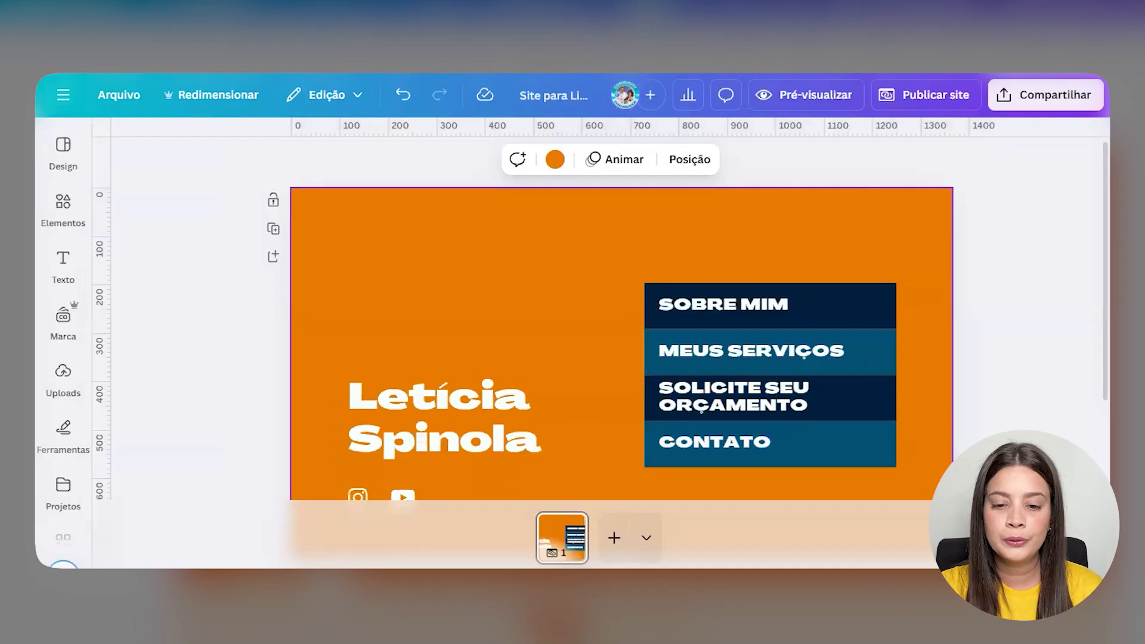
left_click_drag(522, 92, 602, 98)
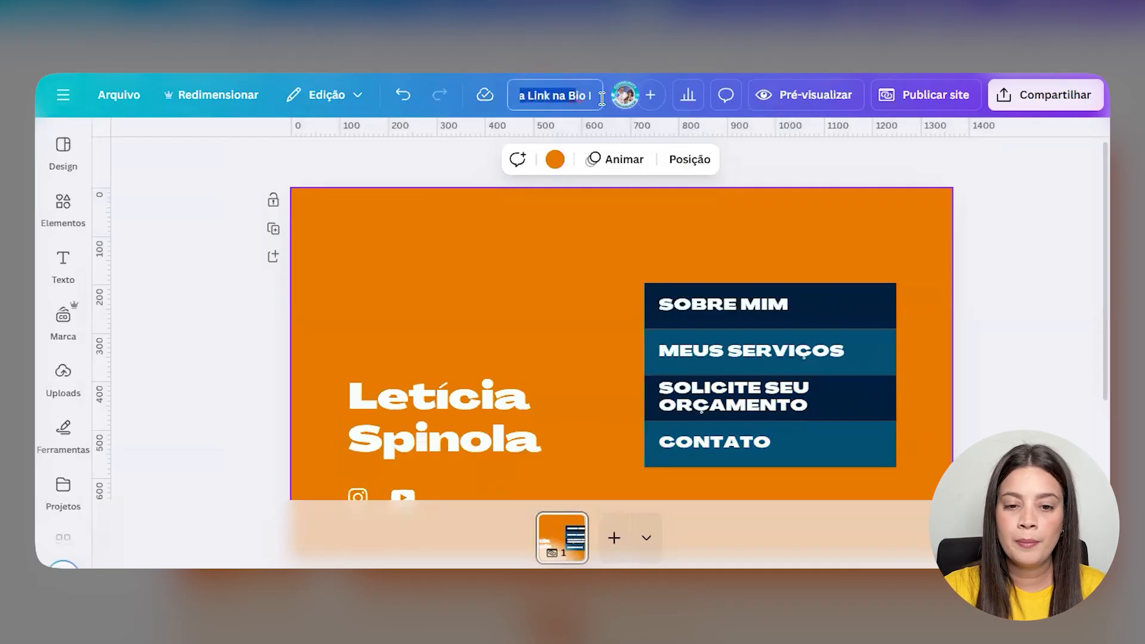
left_click(438, 162)
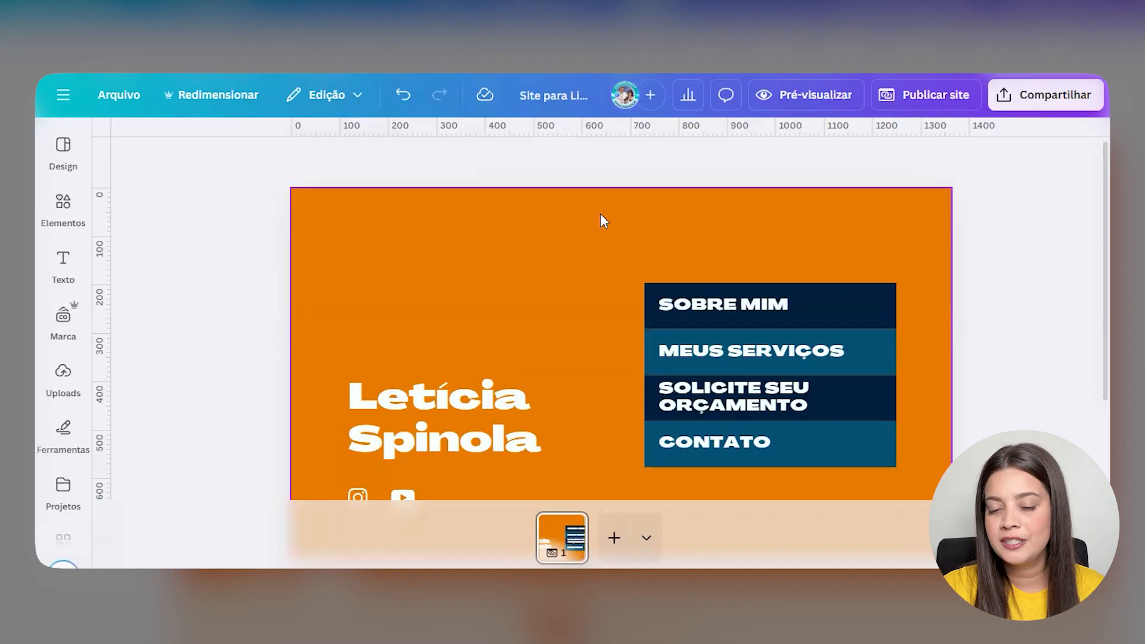
left_click(760, 306)
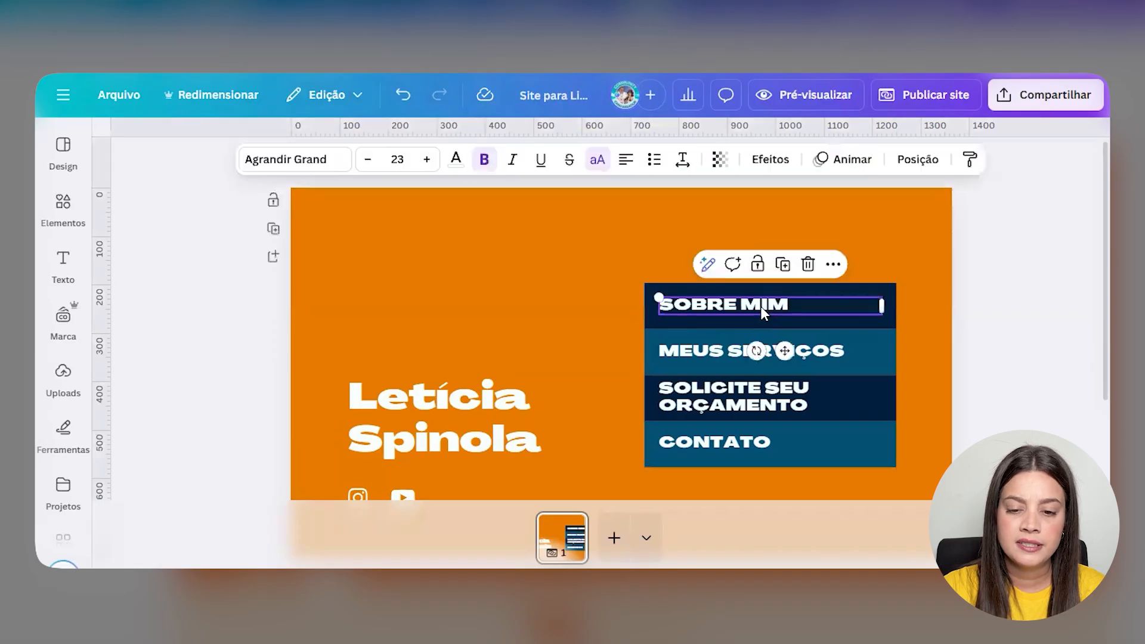
left_click(833, 264)
scroll(924, 441, "down", 2)
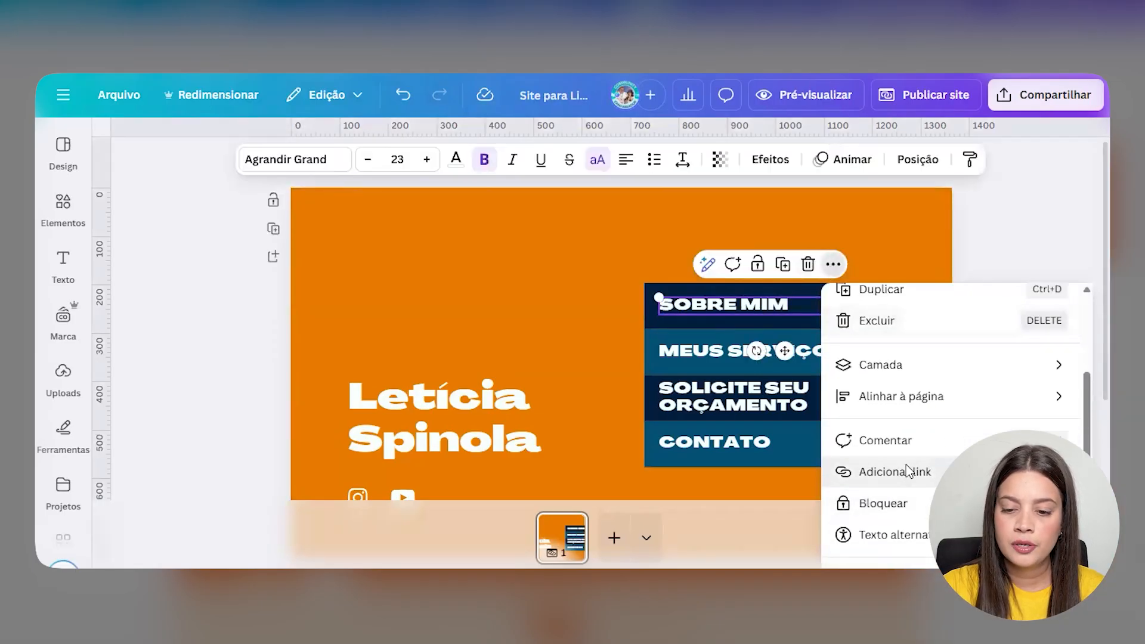
left_click(908, 472)
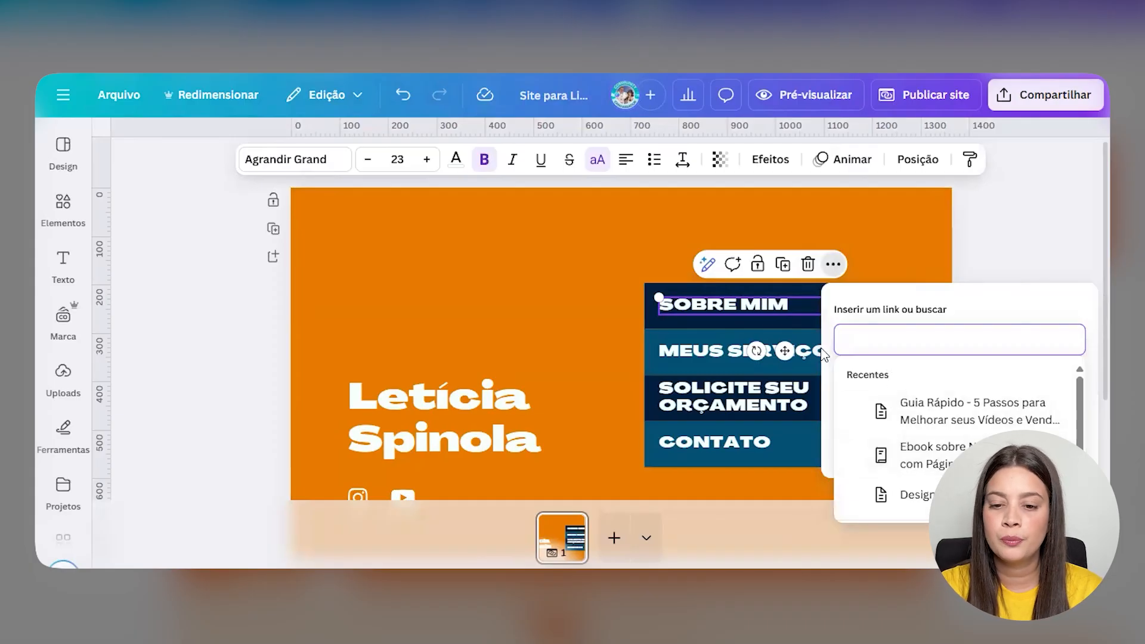
left_click(690, 359)
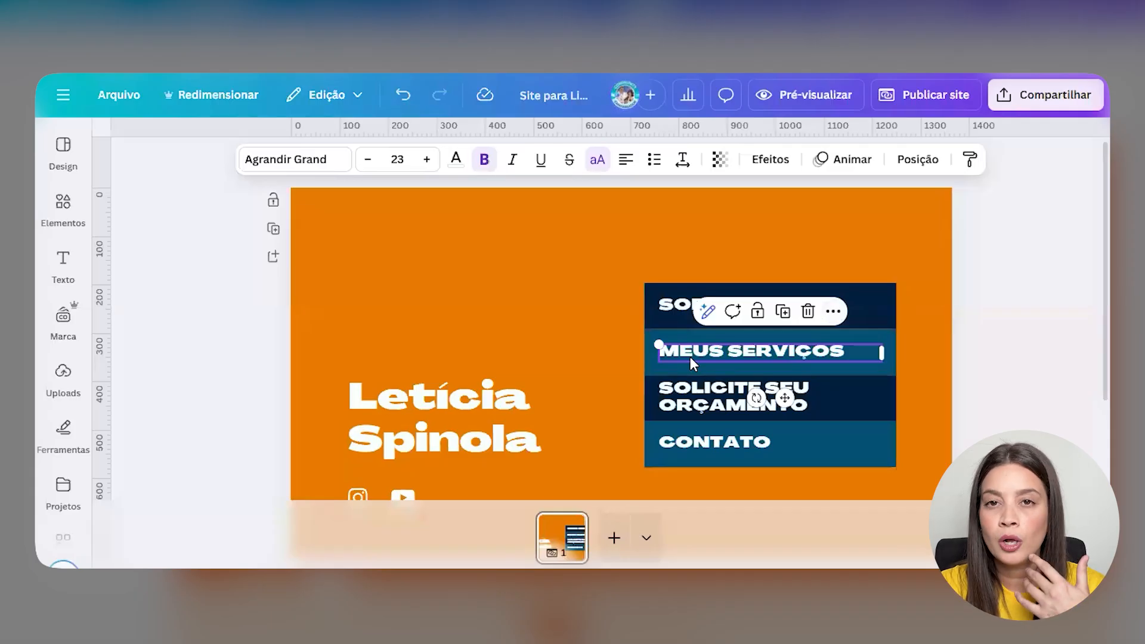
left_click(731, 400)
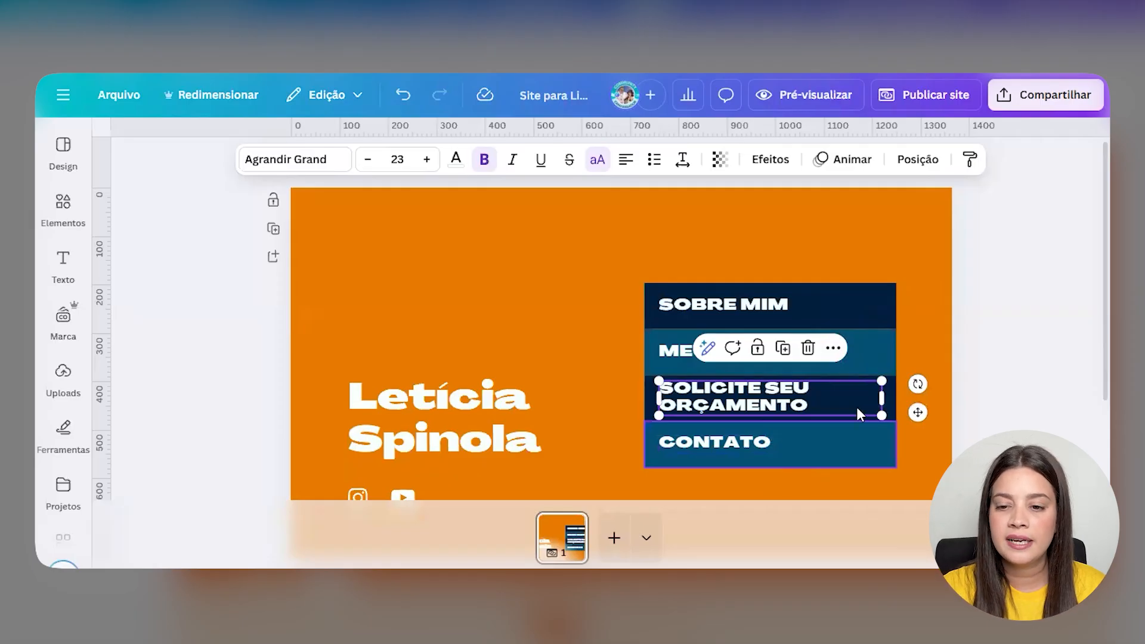
left_click(985, 332)
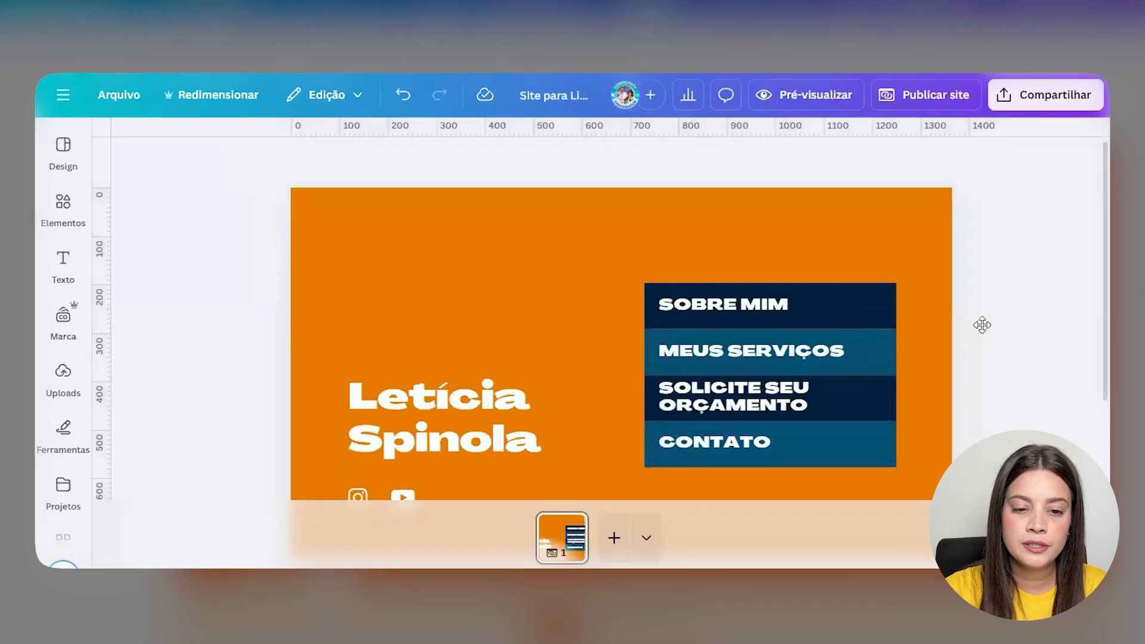
- Open the Publicar site settings and make the site URL path editable
left_click(918, 94)
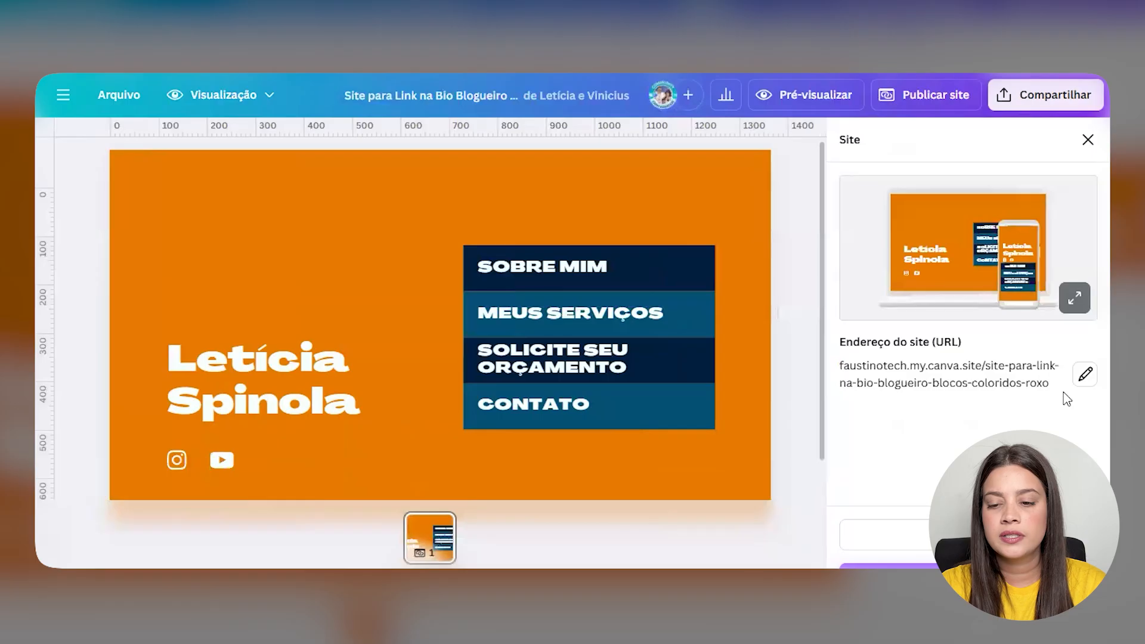
left_click(1085, 374)
left_click(862, 406)
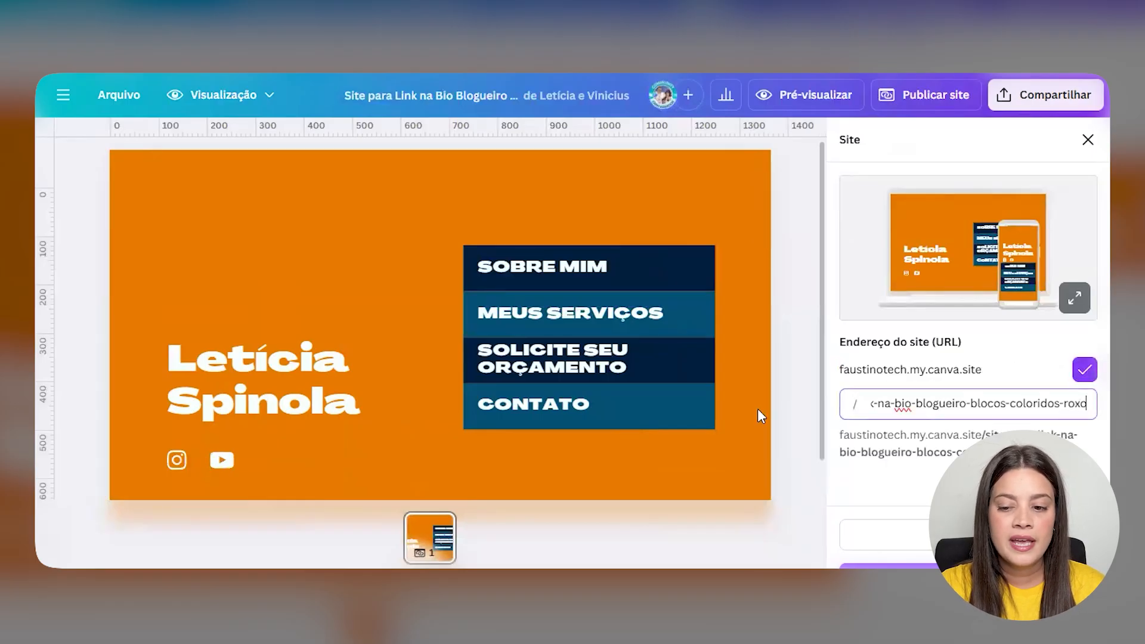